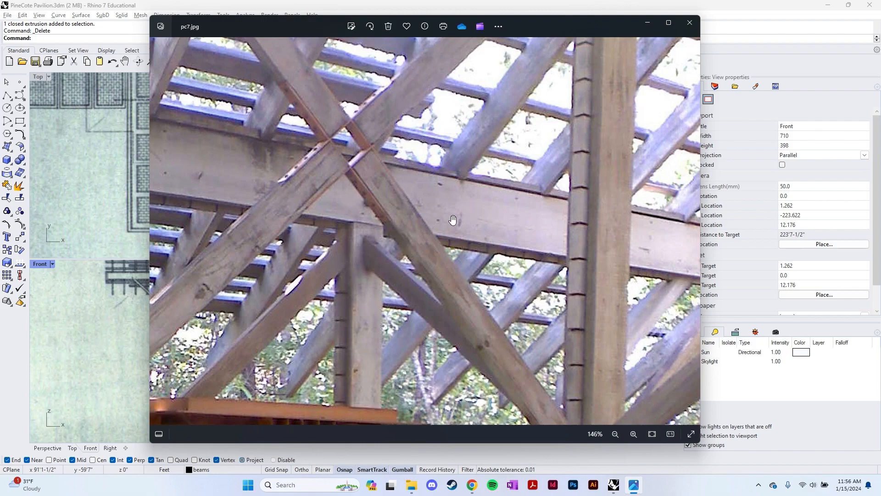
# Examine the beam, post and rafter connections in the reference photo pc7.jpg and compare them with the modelled framing.
pyautogui.hotkey('alt', 'Tab')
pyautogui.moveTo(522, 213); pyautogui.dragTo(608, 195, button='right')
pyautogui.scroll(8, 536, 195)
pyautogui.moveTo(536, 194); pyautogui.dragTo(596, 186, button='right')
pyautogui.scroll(-4, 495, 196)
pyautogui.hotkey('alt', 'Tab')
pyautogui.scroll(-2, 511, 204)
pyautogui.scroll(-2, 487, 255)
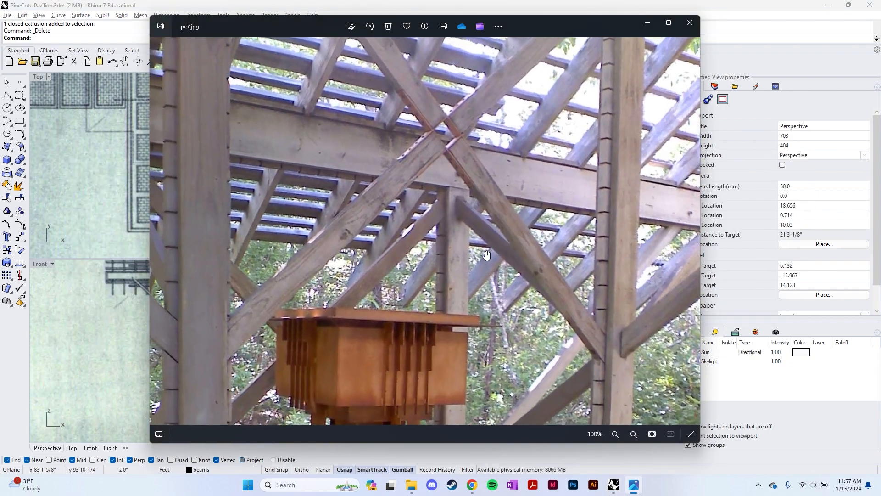
pyautogui.scroll(-1, 487, 256)
pyautogui.scroll(3, 519, 296)
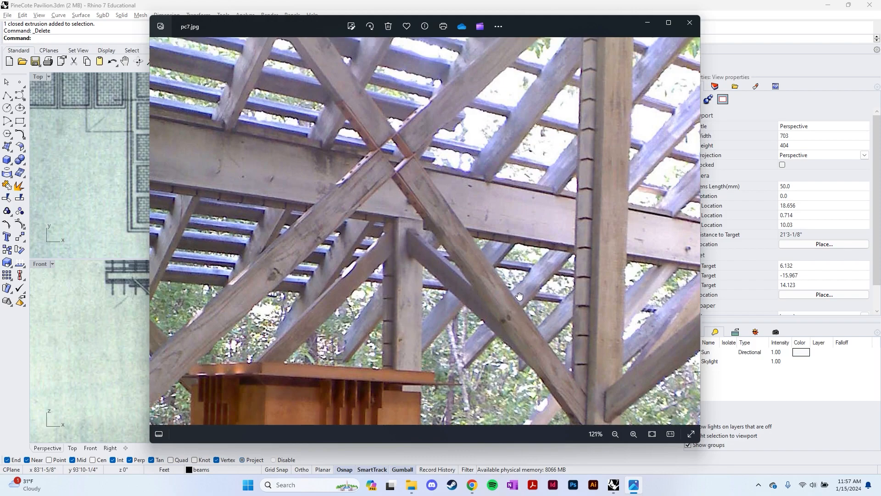
pyautogui.scroll(-2, 388, 261)
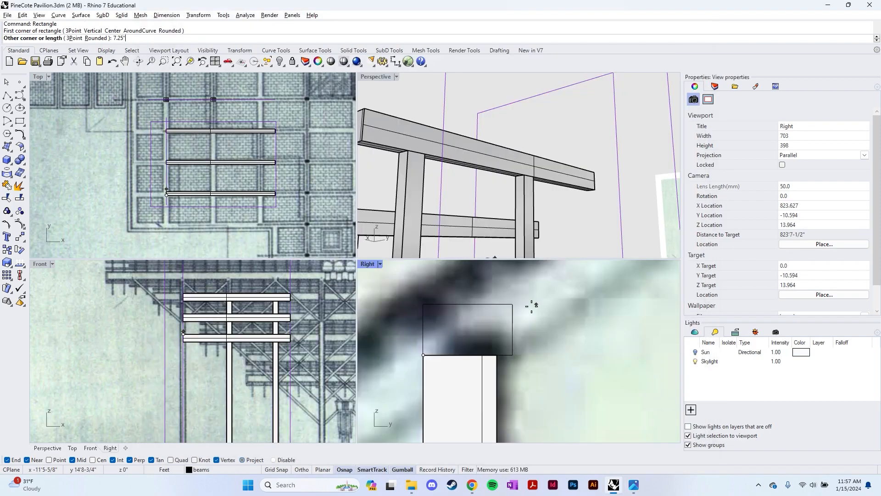
# Draw a 7.25" by 1.5" rectangle on the upper corner of the lowest beam's end in the Right view.
pyautogui.press('Return')
pyautogui.scroll(2, 524, 333)
pyautogui.write('1/')
pyautogui.press('BackSpace')
pyautogui.write('.5')
pyautogui.press('Return')
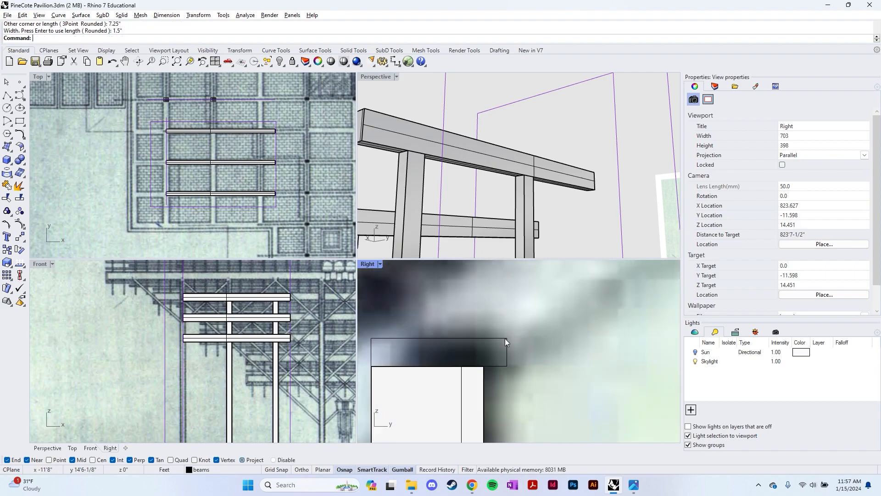
# Move the rectangle from its lower edge's midpoint to the midpoint of the beam's upper edge, centring it on the beam.
pyautogui.click(505, 338)
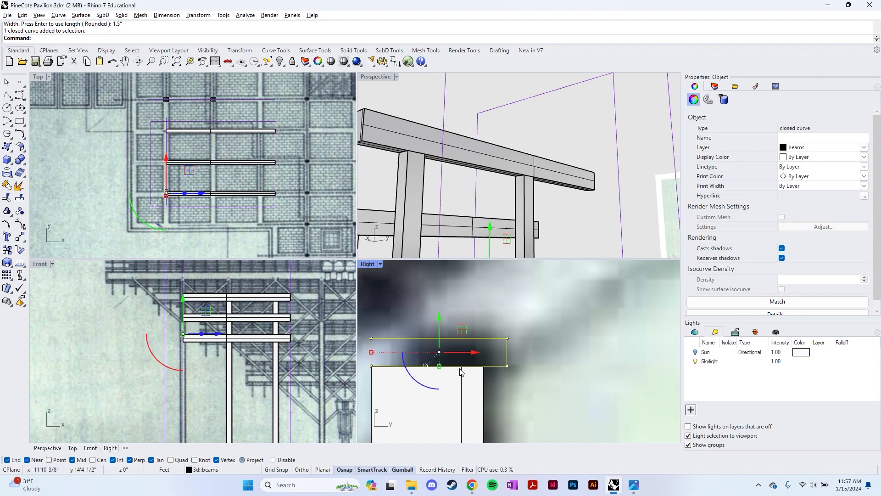
pyautogui.write('move')
pyautogui.press('Return')
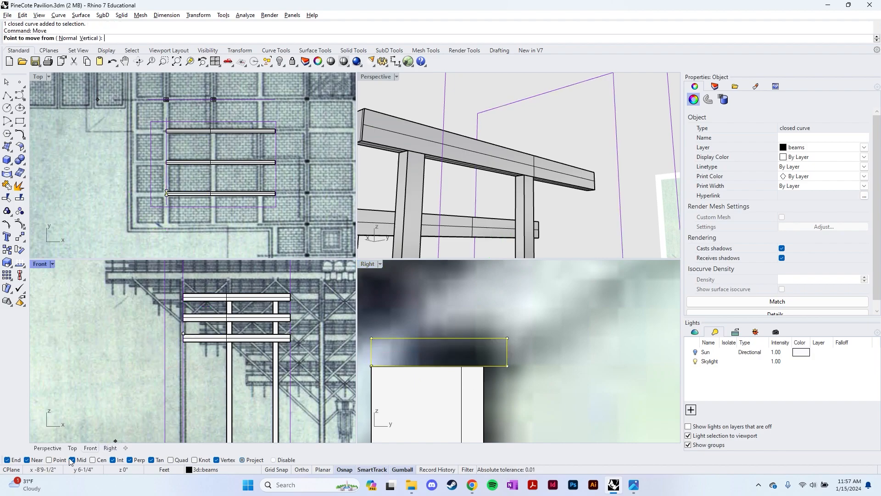
pyautogui.scroll(1, 432, 327)
pyautogui.click(439, 366)
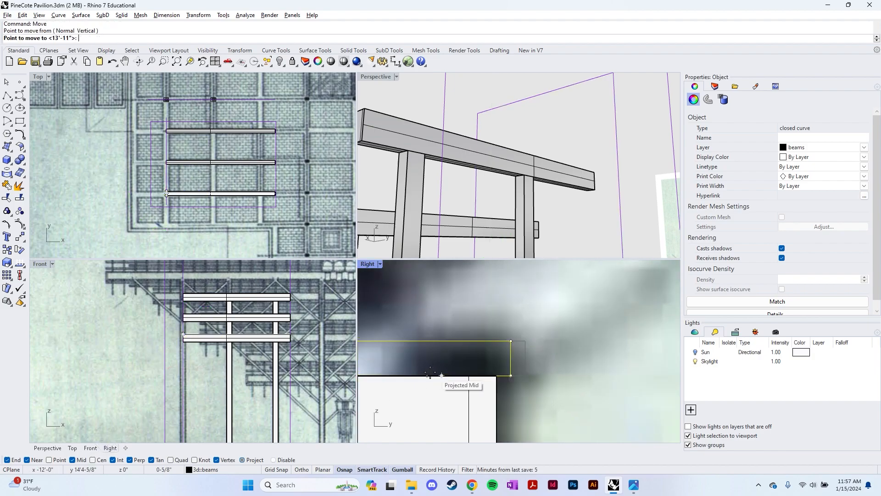
pyautogui.click(427, 375)
pyautogui.scroll(-8, 487, 360)
pyautogui.click(536, 362)
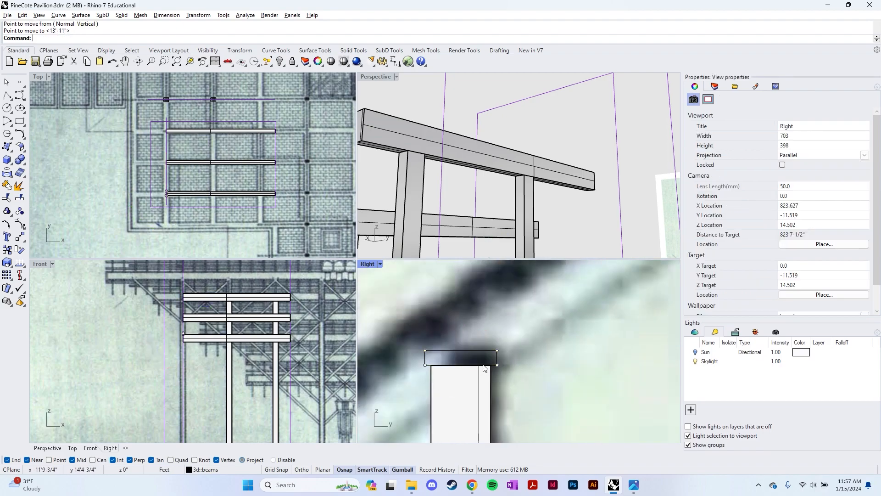
# Extrude the rectangle as a solid plank along the full length of the lowest beam.
pyautogui.scroll(6, 477, 364)
pyautogui.click(456, 341)
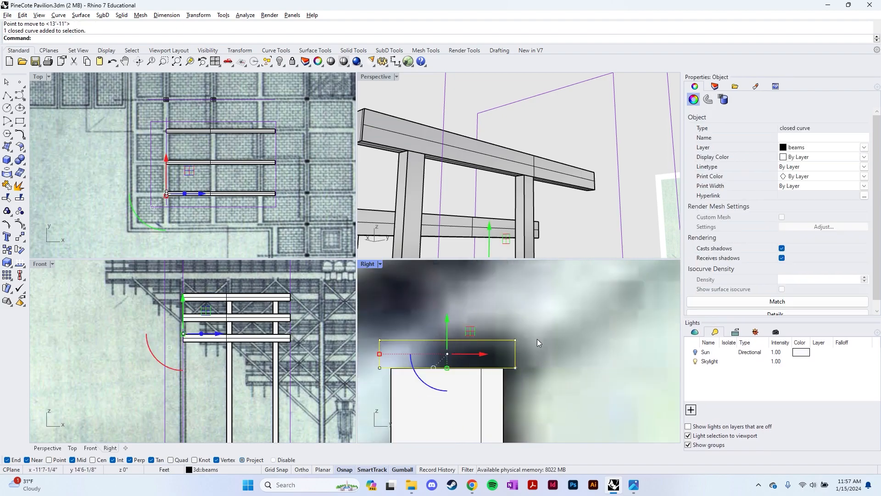
pyautogui.press('BackSpace')
pyautogui.write('ExtrudeCrv')
pyautogui.press('Return')
pyautogui.press('Return')
pyautogui.scroll(6, 298, 326)
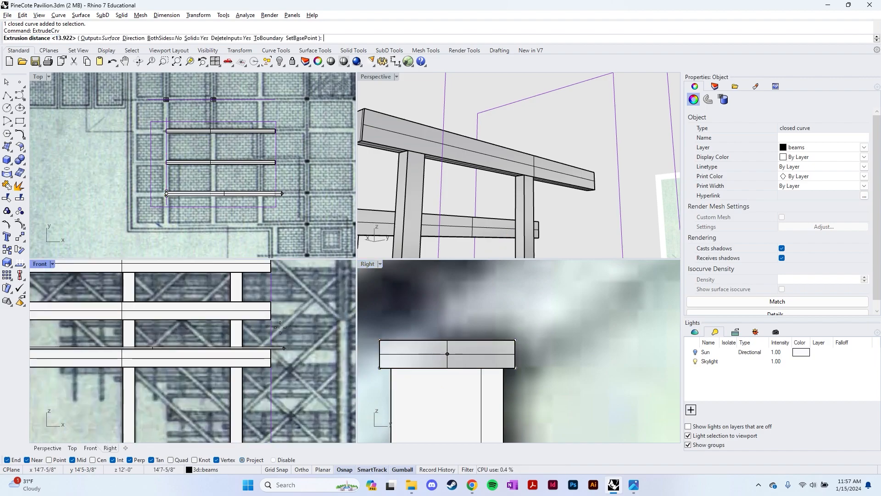
pyautogui.scroll(-6, 294, 368)
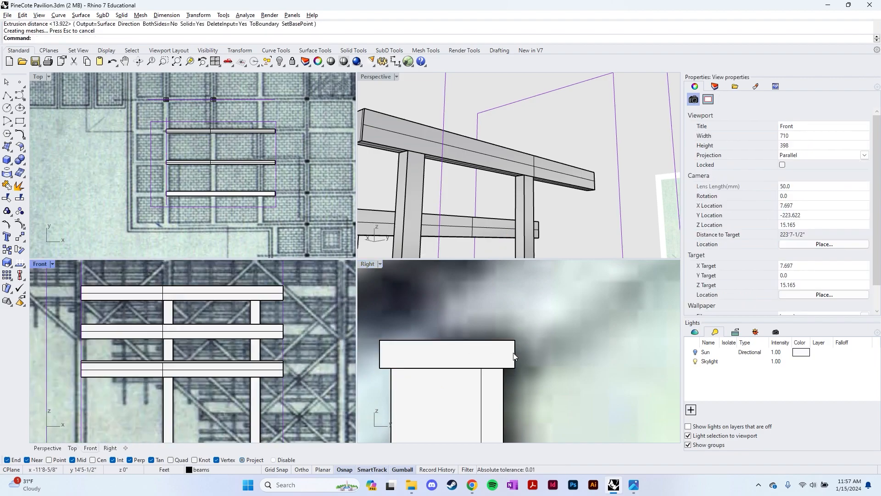
pyautogui.scroll(-8, 513, 356)
pyautogui.moveTo(503, 212); pyautogui.dragTo(542, 212, button='right')
pyautogui.hotkey('alt', 'Tab')
pyautogui.hotkey('alt', 'Tab')
pyautogui.hotkey('alt', 'Tab')
pyautogui.hotkey('alt', 'Tab')
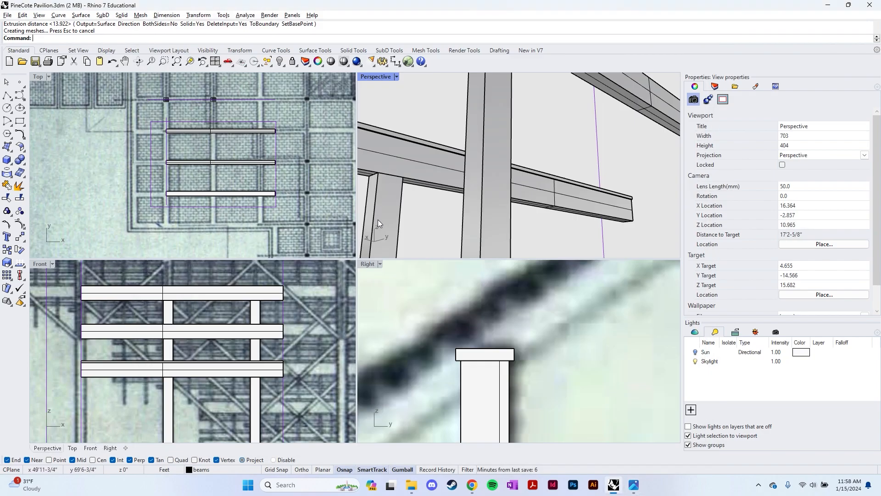
# Copy the plank from the lowest beam onto the upper faces of the other two beams.
pyautogui.click(484, 354)
pyautogui.write('copy')
pyautogui.press('Return')
pyautogui.click(484, 353)
pyautogui.scroll(-5, 427, 361)
pyautogui.scroll(-9, 434, 360)
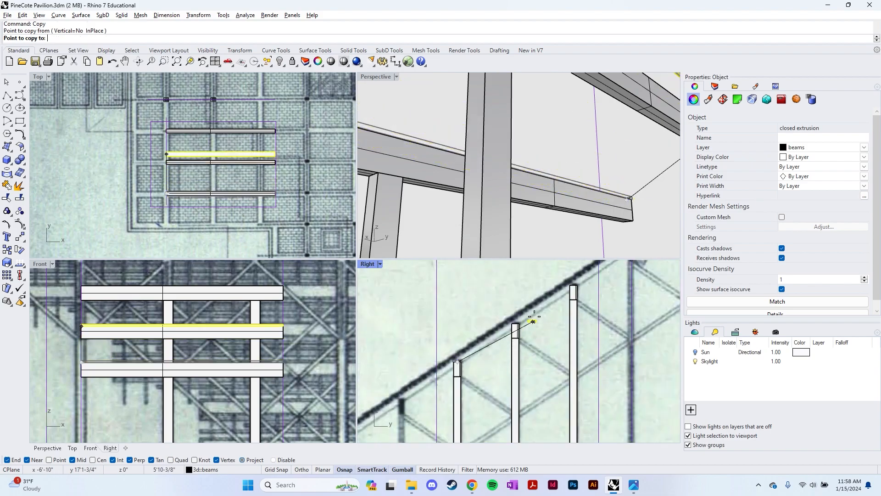
pyautogui.scroll(9, 500, 319)
pyautogui.click(482, 339)
pyautogui.scroll(-6, 482, 340)
pyautogui.click(568, 288)
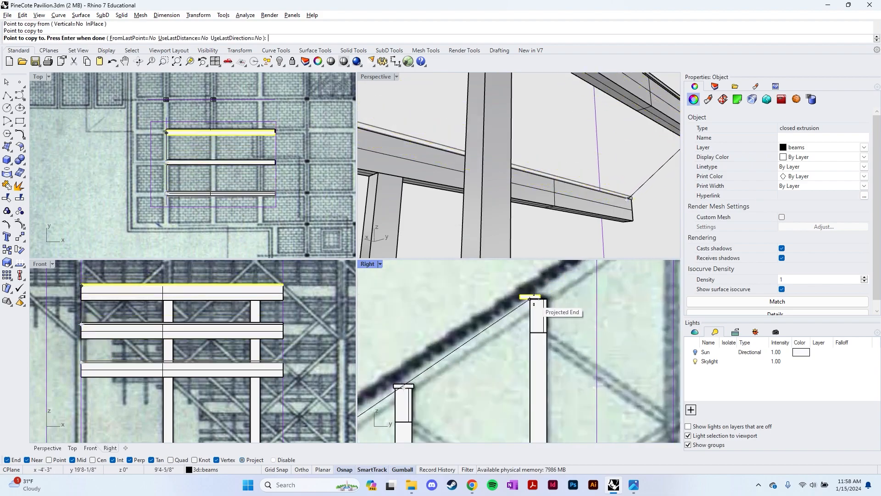
pyautogui.press('Return')
pyautogui.scroll(-5, 459, 339)
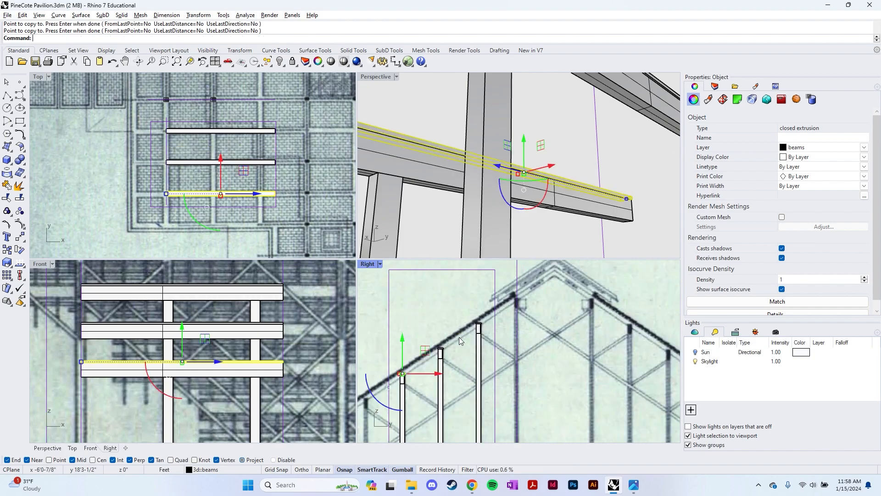
pyautogui.click(522, 221)
# Examine in the reference photo pc7.jpg how the sloping rafters rest on the flat plank above the beam.
pyautogui.scroll(-5, 522, 221)
pyautogui.hotkey('alt', 'Tab')
pyautogui.scroll(1, 513, 228)
pyautogui.scroll(-2, 513, 228)
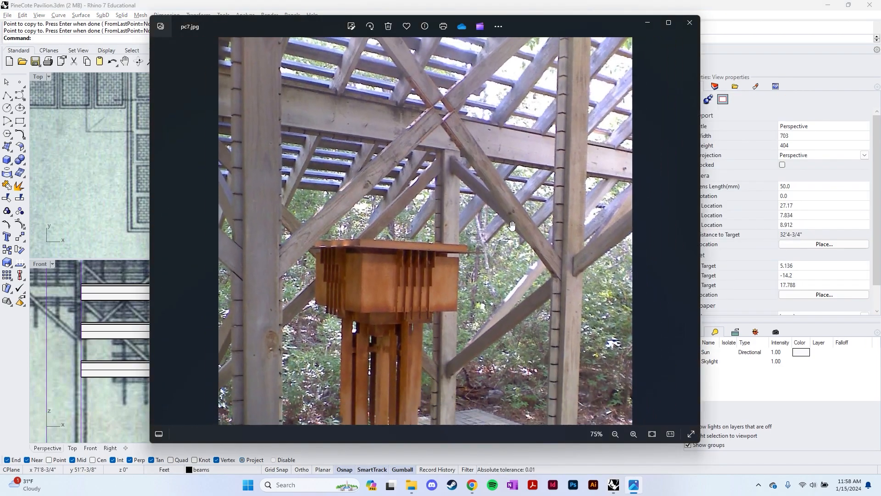
pyautogui.scroll(5, 478, 216)
pyautogui.moveTo(477, 214); pyautogui.dragTo(520, 296)
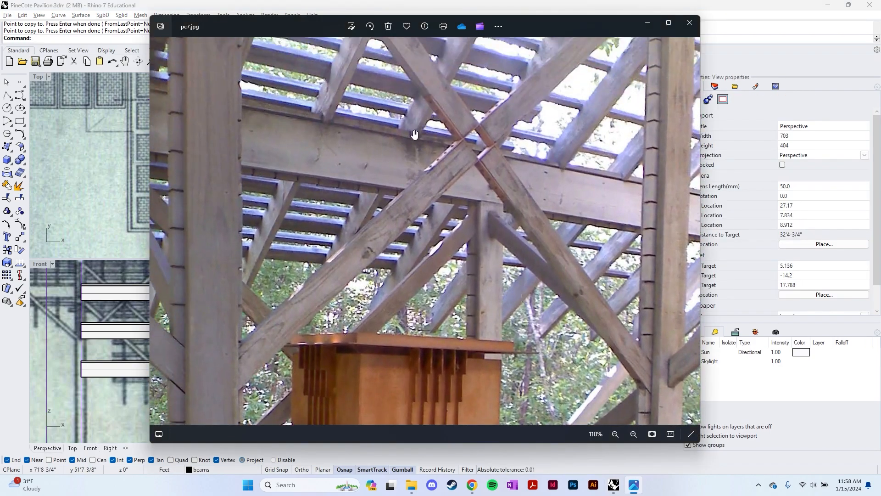
pyautogui.scroll(6, 416, 143)
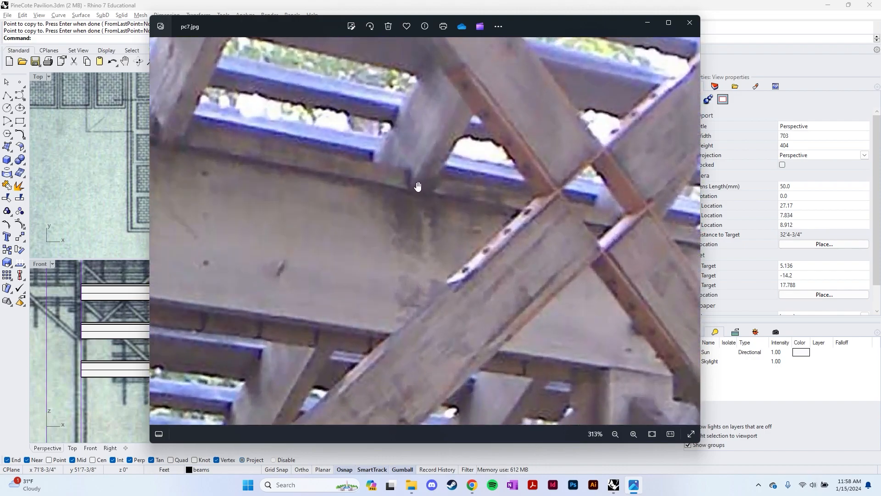
pyautogui.scroll(-6, 418, 186)
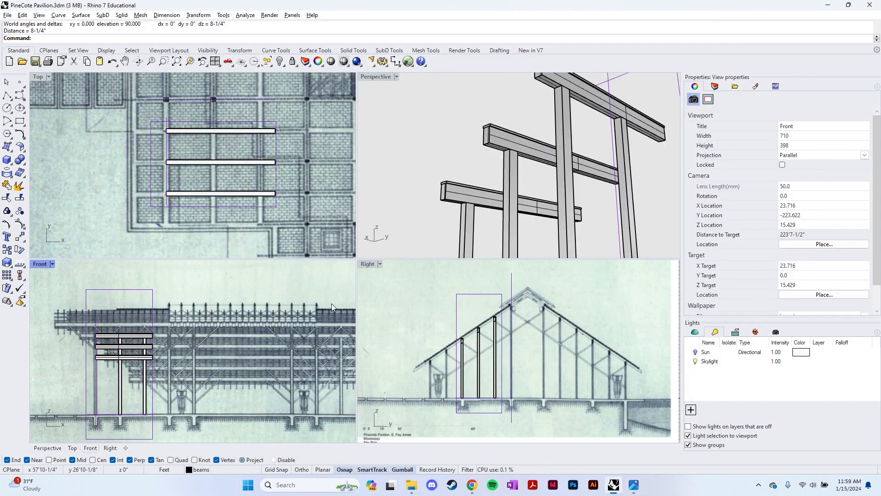
# Measure the vertical depth of the short dark member near the roof's peak in the Front elevation, taking the measurement twice.
pyautogui.scroll(5, 332, 303)
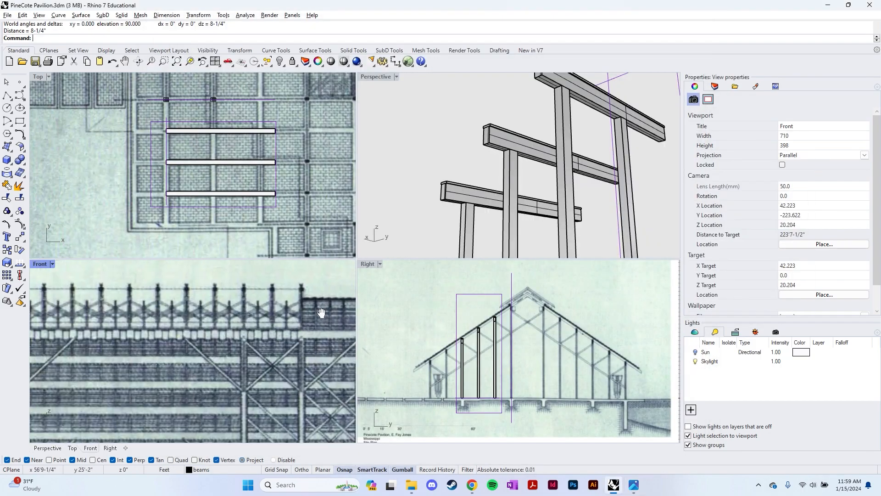
pyautogui.press('Return')
pyautogui.click(193, 316)
pyautogui.scroll(8, 191, 338)
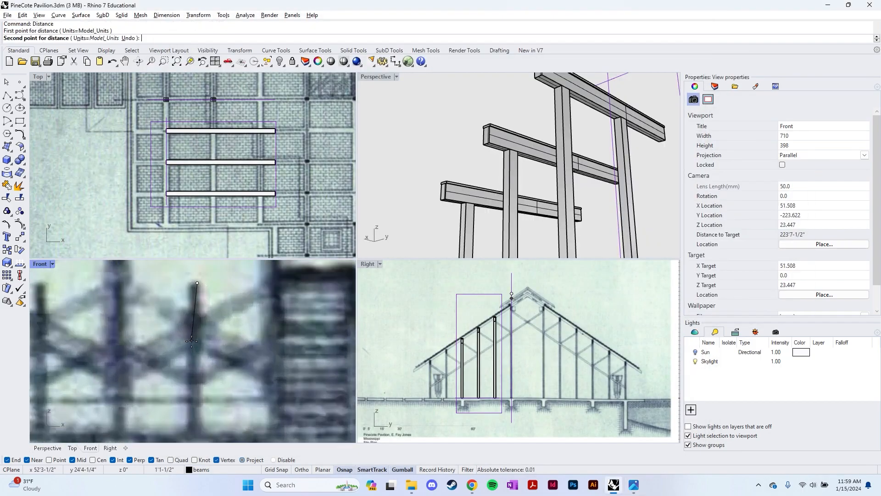
pyautogui.keyDown('shift'); pyautogui.click(243, 326); pyautogui.keyUp('shift')
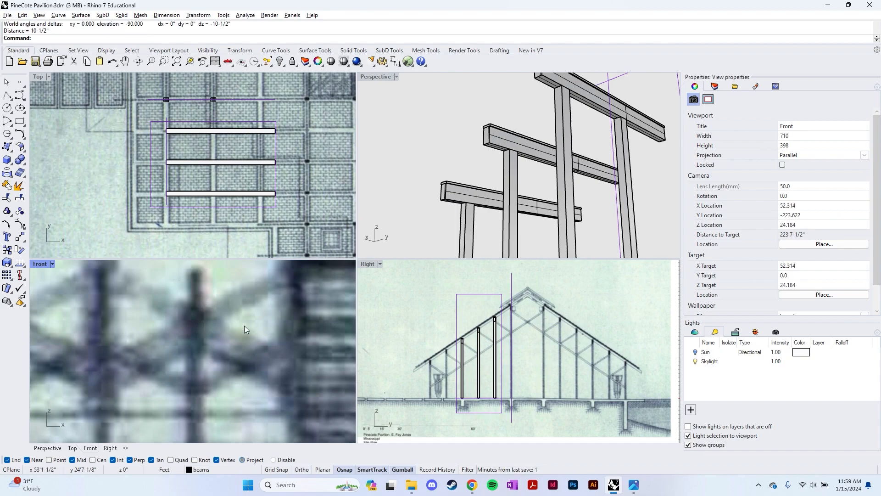
pyautogui.scroll(-4, 243, 312)
pyautogui.press('Return')
pyautogui.click(176, 294)
pyautogui.keyDown('shift'); pyautogui.click(186, 329); pyautogui.keyUp('shift')
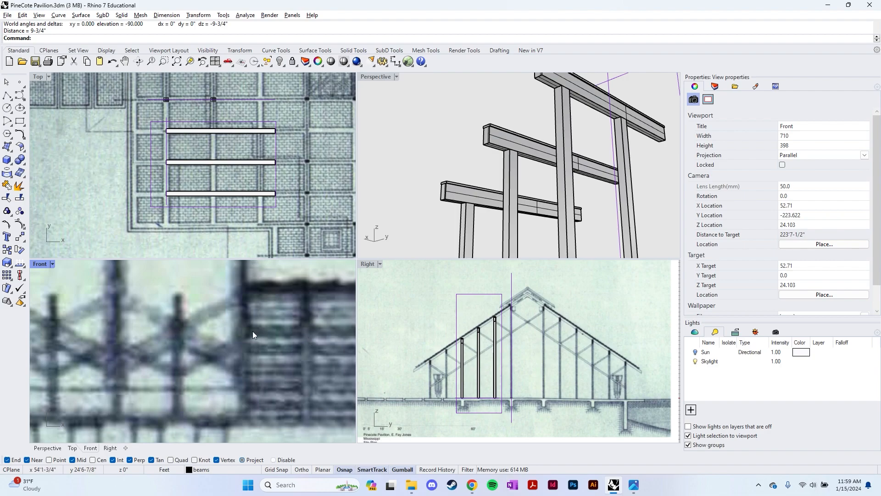
pyautogui.hotkey('alt', 'Tab')
pyautogui.hotkey('alt', 'Tab')
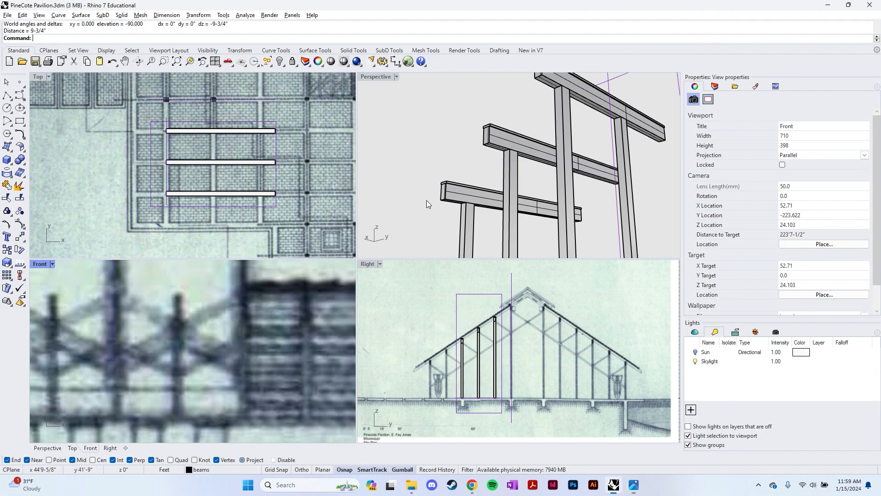
# Compare the roof framing in the Front and Right elevations with the modelled posts and beams.
pyautogui.scroll(3, 516, 323)
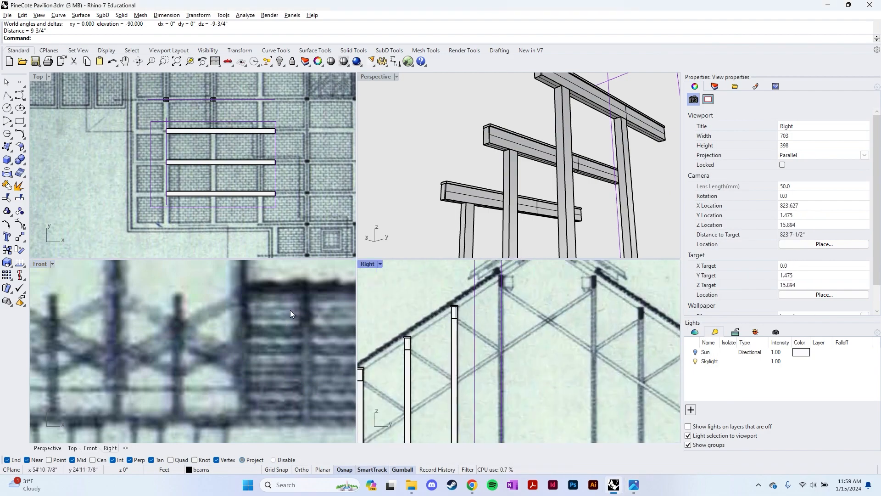
pyautogui.scroll(-5, 465, 183)
pyautogui.moveTo(466, 183); pyautogui.dragTo(437, 217, button='right')
pyautogui.click(306, 304)
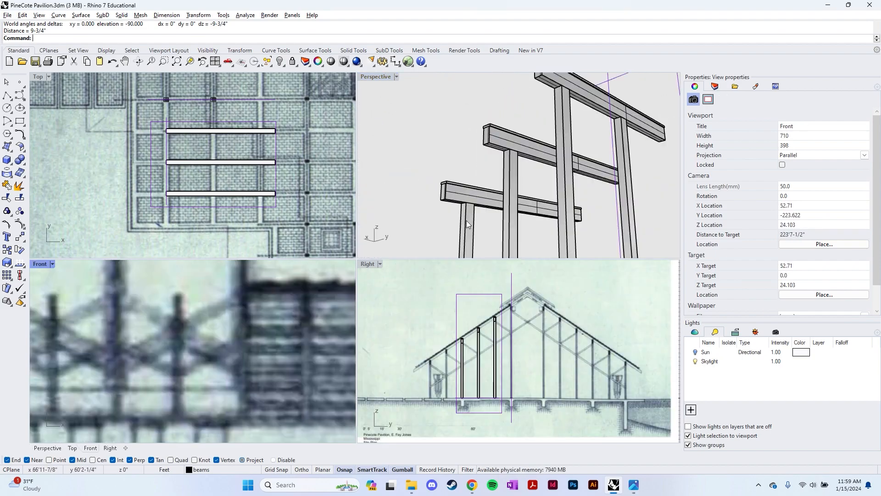
pyautogui.scroll(5, 503, 327)
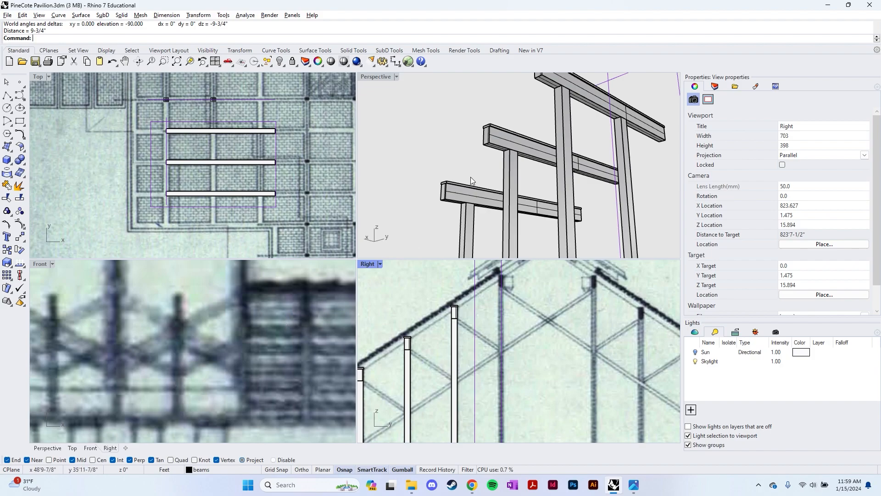
pyautogui.scroll(-8, 470, 183)
pyautogui.moveTo(469, 205); pyautogui.dragTo(436, 220, button='right')
pyautogui.scroll(-12, 295, 300)
pyautogui.scroll(-8, 413, 310)
pyautogui.moveTo(412, 309); pyautogui.dragTo(500, 333, button='right')
pyautogui.moveTo(482, 207)
pyautogui.mouseDown(button='right')
pyautogui.moveTo(458, 229)
pyautogui.moveTo(459, 216)
pyautogui.moveTo(505, 191)
pyautogui.moveTo(497, 208)
pyautogui.mouseUp(button='right')
# Save the file and draw a 1.5" by 9.25" rectangle on the ground beside the posts in the Perspective view.
pyautogui.hotkey('ctrl', 's')
pyautogui.write('Rectangle')
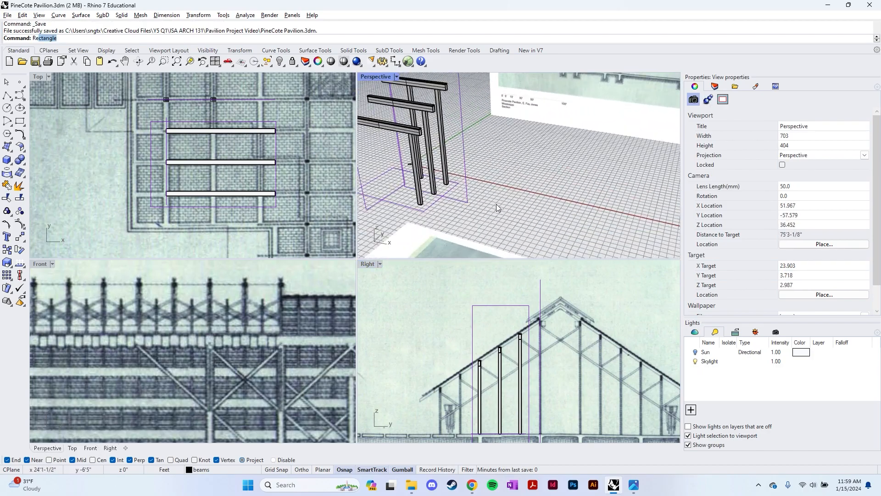
pyautogui.press('Return')
pyautogui.click(481, 214)
pyautogui.scroll(2, 486, 209)
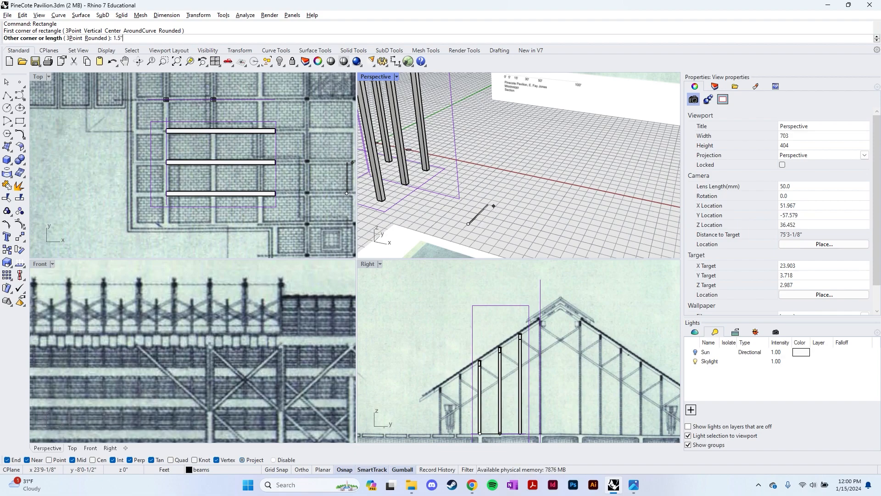
pyautogui.write('1.5"')
pyautogui.press('Return')
pyautogui.write('9.')
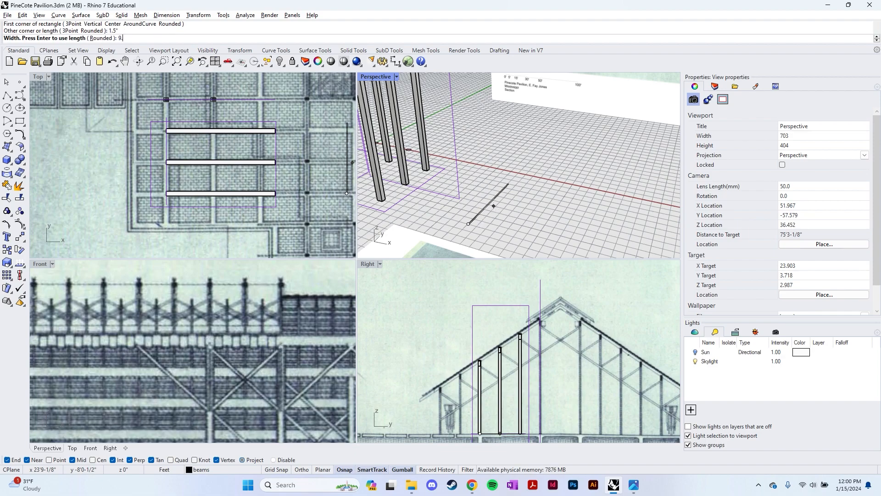
pyautogui.write('25')
pyautogui.press('Return')
pyautogui.scroll(5, 473, 200)
pyautogui.scroll(-5, 475, 207)
# Extrude the new rectangle upward into a freestanding vertical board.
pyautogui.click(483, 232)
pyautogui.write('ExtrudeCrv')
pyautogui.press('Return')
pyautogui.click(495, 152)
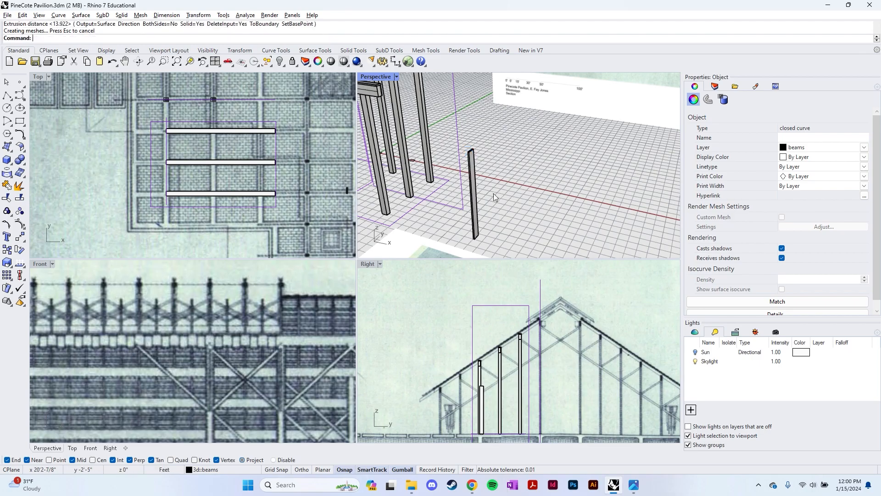
# Rotate the freestanding board 45 degrees in the plane of the Right view so it slopes up toward the roof ridge.
pyautogui.click(475, 202)
pyautogui.moveTo(504, 210); pyautogui.dragTo(485, 190, button='right')
pyautogui.write('zs')
pyautogui.press('Return')
pyautogui.moveTo(554, 182); pyautogui.dragTo(506, 168, button='right')
pyautogui.scroll(-7, 577, 181)
pyautogui.click(587, 164)
pyautogui.scroll(2, 580, 170)
pyautogui.click(504, 168)
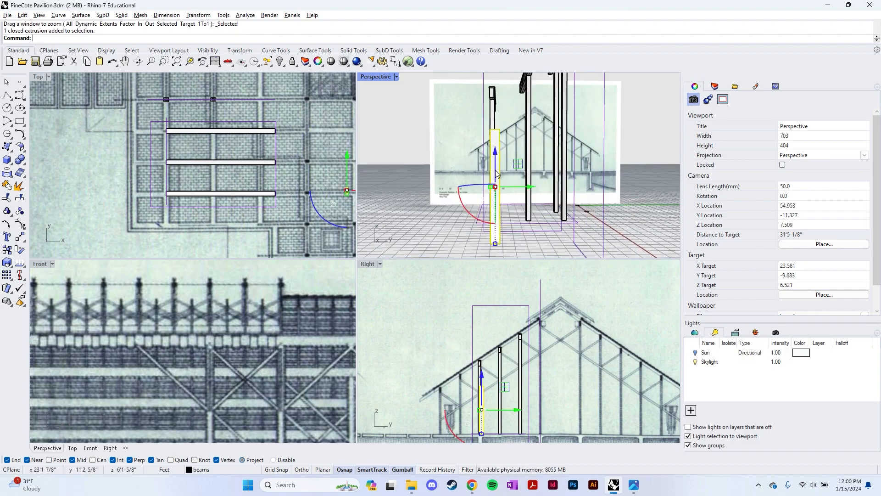
pyautogui.click(473, 219)
pyautogui.write('4')
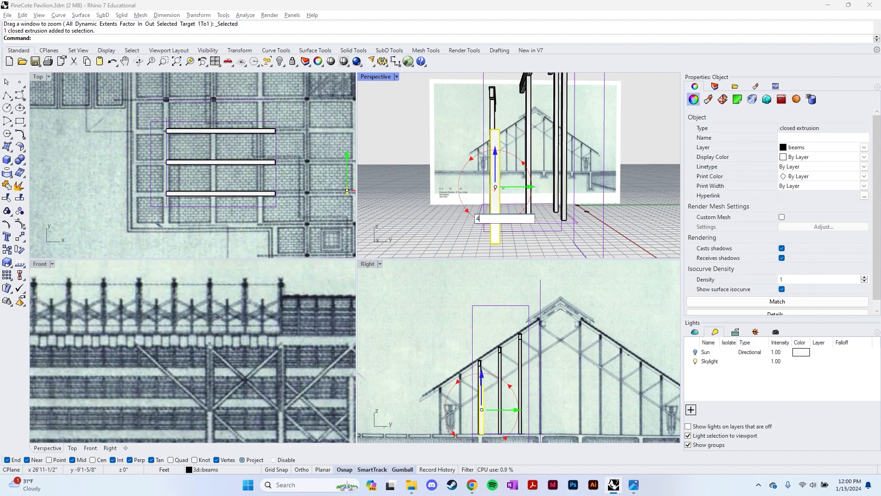
pyautogui.write('5-45')
pyautogui.press('Return')
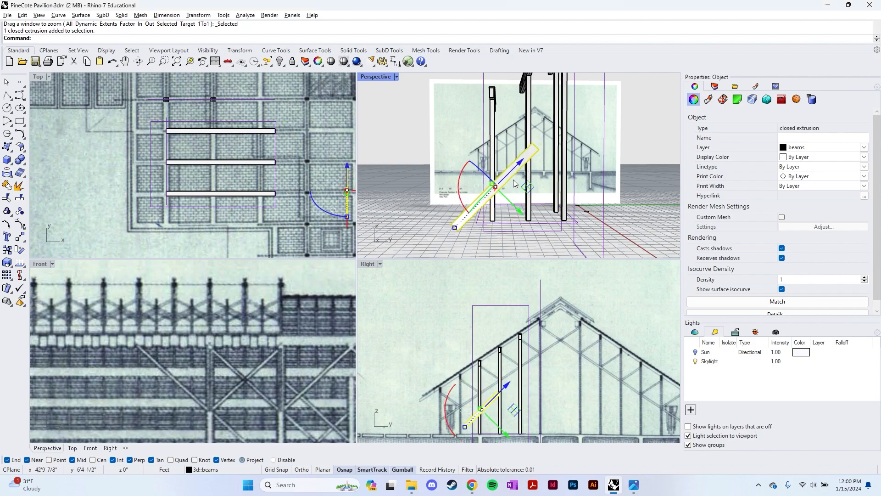
pyautogui.press('Escape')
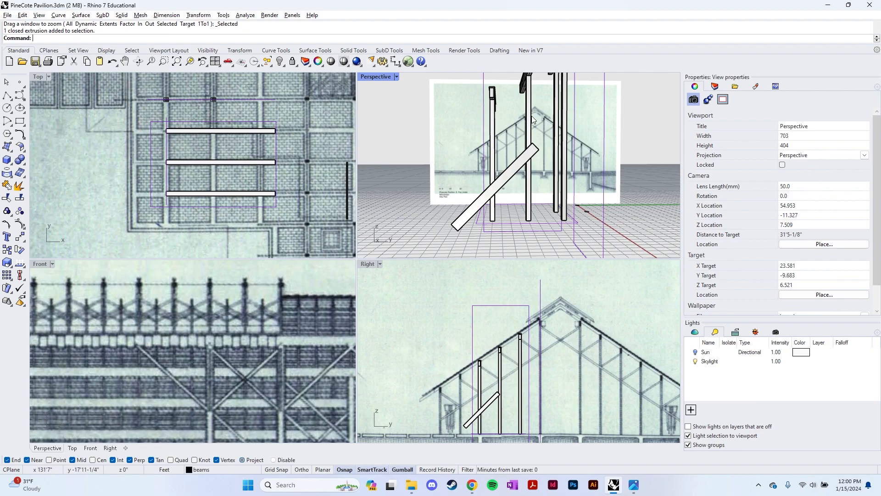
pyautogui.scroll(5, 431, 351)
pyautogui.scroll(2, 431, 353)
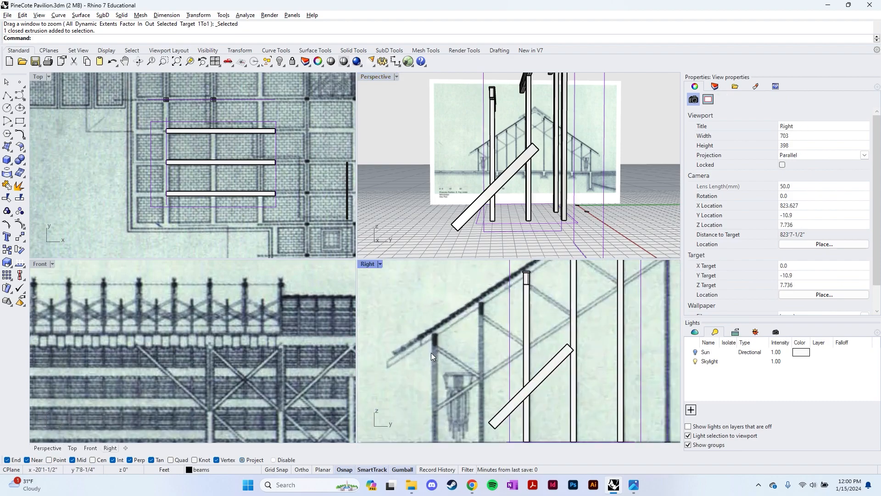
pyautogui.press('Return')
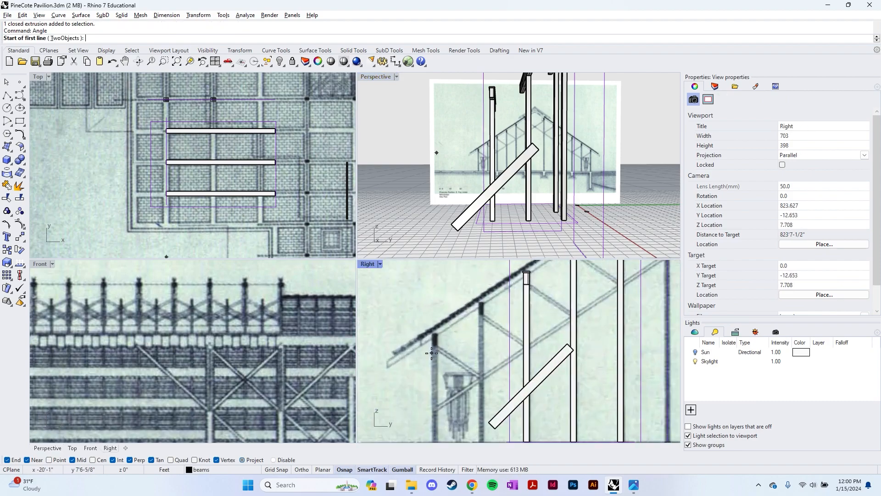
pyautogui.press('Escape')
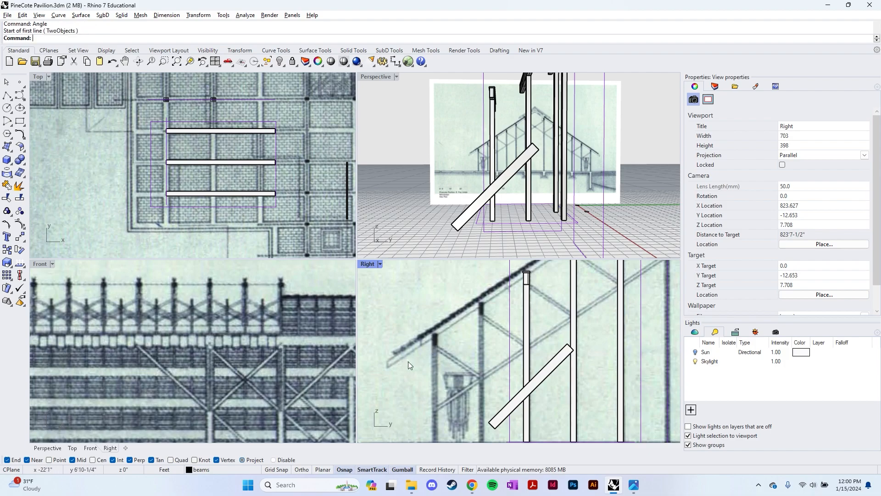
# Undo the board's 45-degree rotation and place a vertical guide line at the lower roof tip in the Right elevation.
pyautogui.moveTo(422, 333); pyautogui.dragTo(458, 342, button='right')
pyautogui.hotkey('ctrl', 'z')
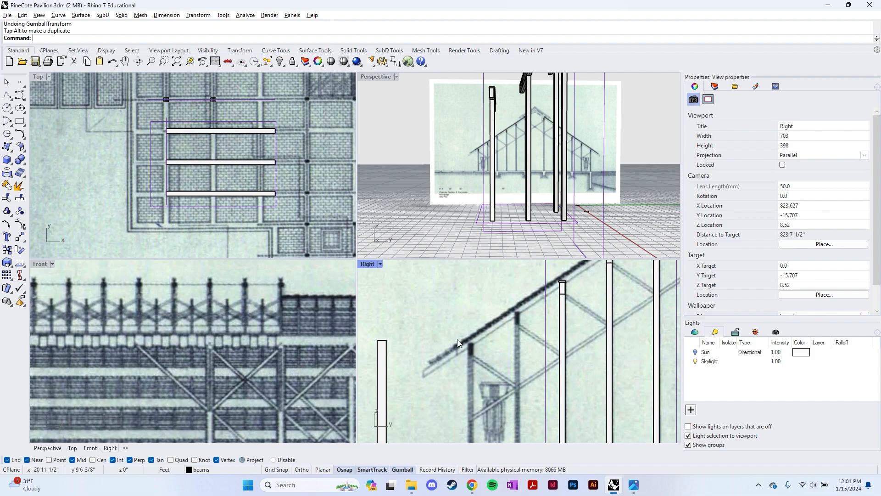
pyautogui.press('Return')
pyautogui.scroll(2, 423, 372)
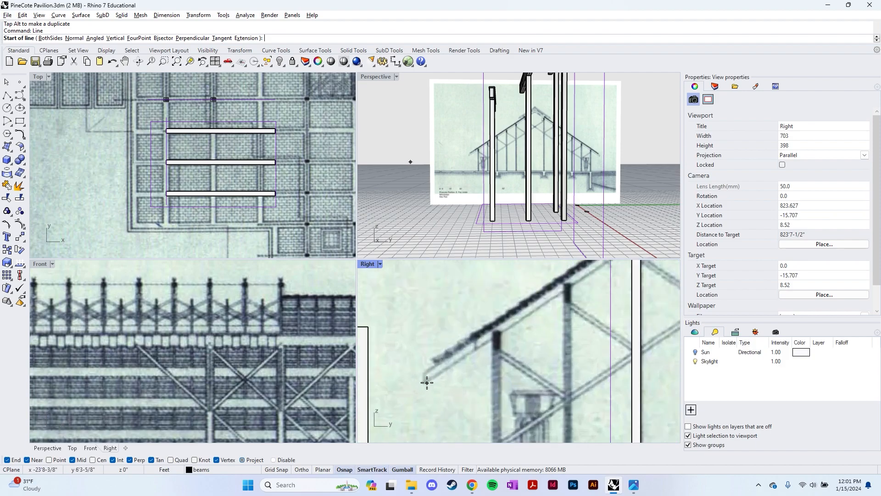
pyautogui.click(424, 382)
pyautogui.click(424, 319)
pyautogui.scroll(2, 414, 368)
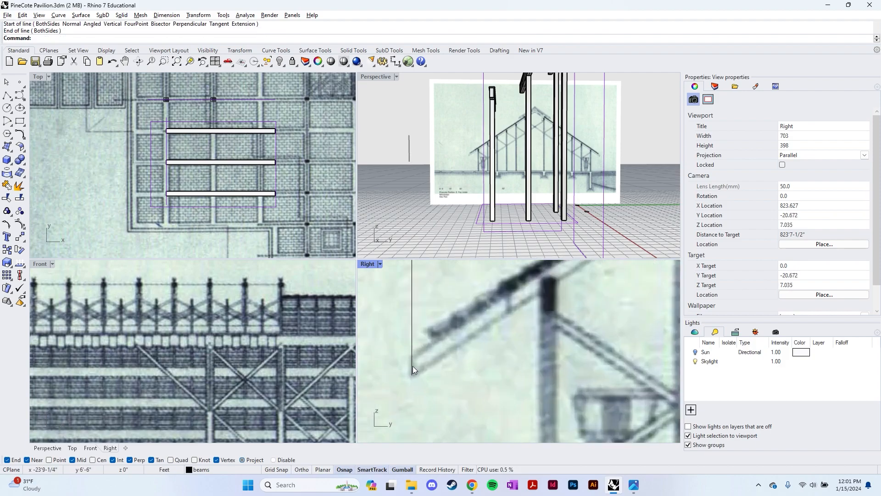
pyautogui.click(414, 367)
pyautogui.moveTo(417, 368); pyautogui.dragTo(416, 364)
pyautogui.click(480, 384)
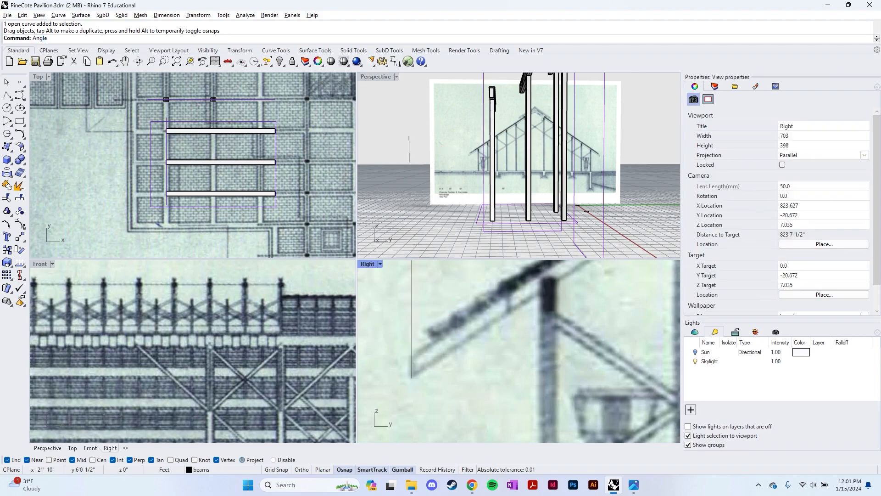
# Measure the roof slope's angle from horizontal at the eave tip, following the rafter's lower edge in the Right elevation.
pyautogui.write('Angle')
pyautogui.press('Return')
pyautogui.click(412, 378)
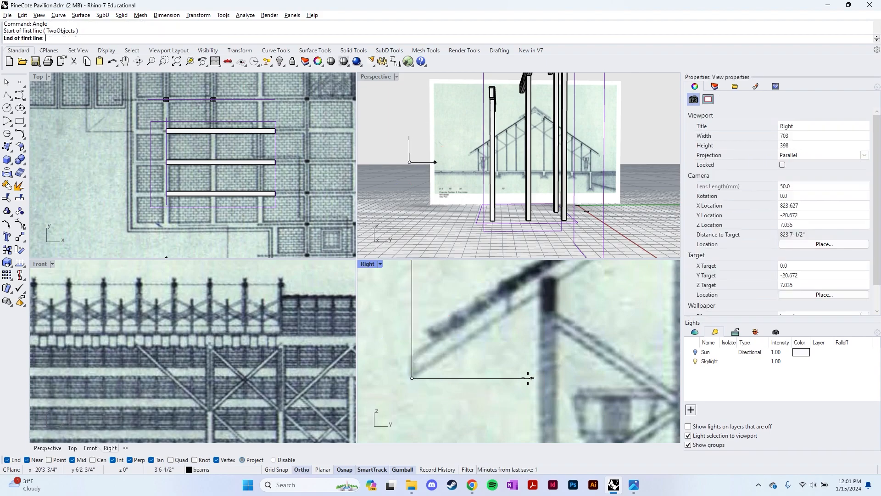
pyautogui.click(530, 378)
pyautogui.click(411, 379)
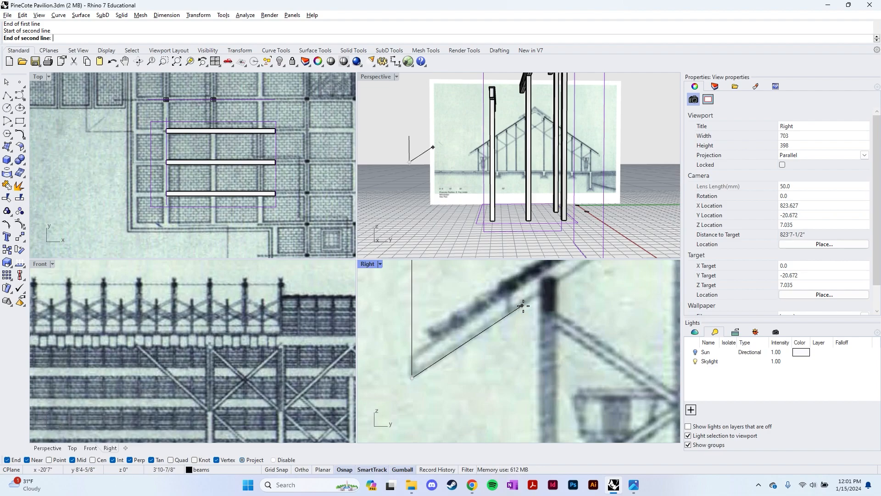
pyautogui.scroll(-3, 523, 305)
pyautogui.scroll(2, 483, 329)
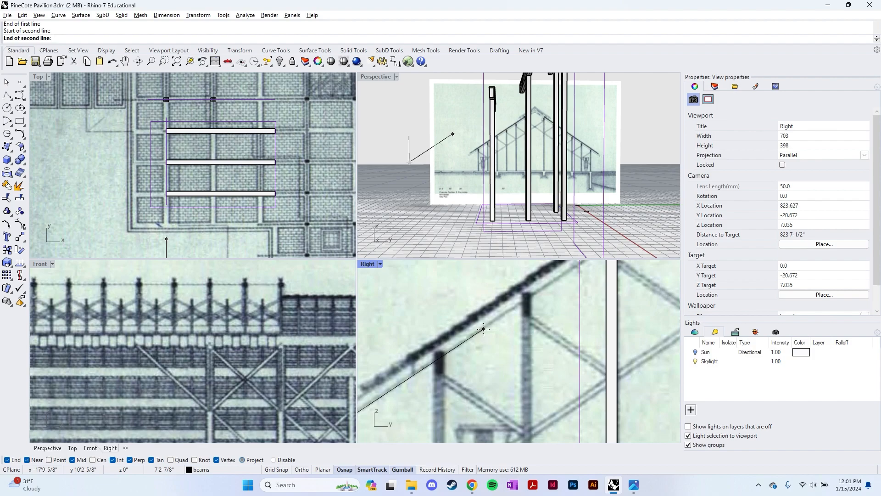
pyautogui.click(483, 329)
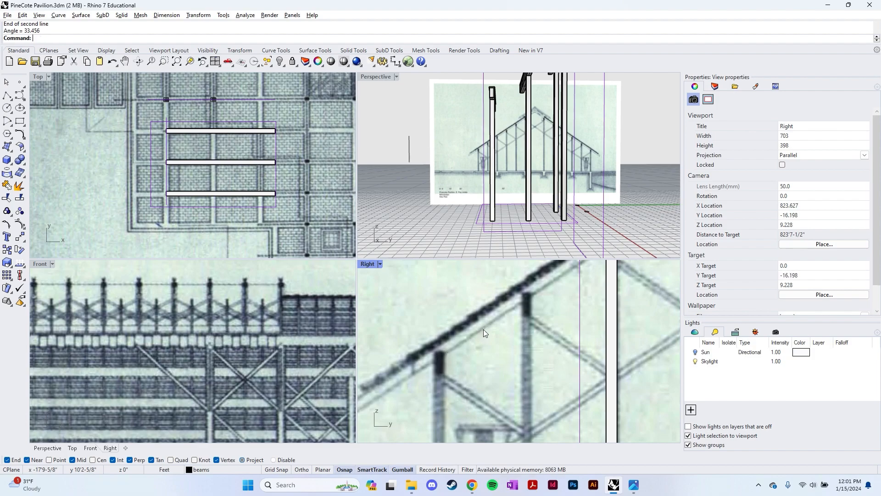
# Rotate the freestanding board by 33.5 degrees in the Right view to follow the roof slope.
pyautogui.scroll(-2, 484, 329)
pyautogui.scroll(-2, 440, 345)
pyautogui.click(419, 341)
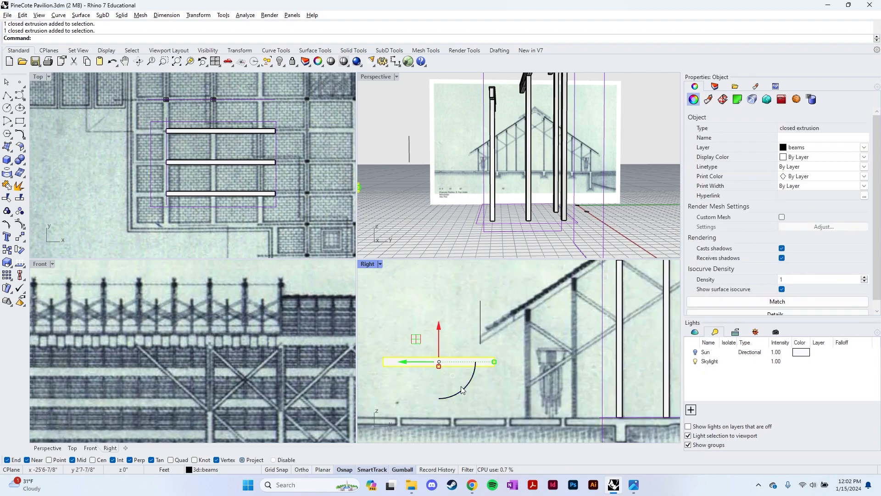
pyautogui.click(465, 387)
pyautogui.write('33.5')
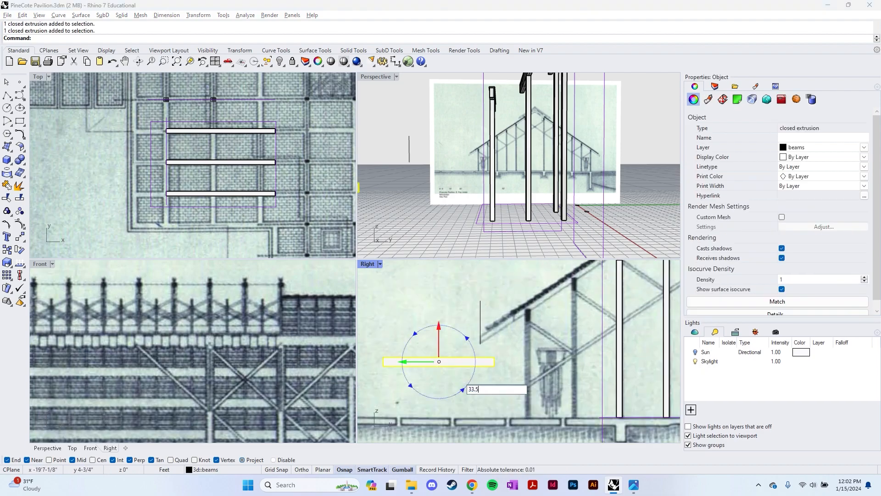
pyautogui.press('Return')
pyautogui.moveTo(487, 352); pyautogui.dragTo(434, 337, button='right')
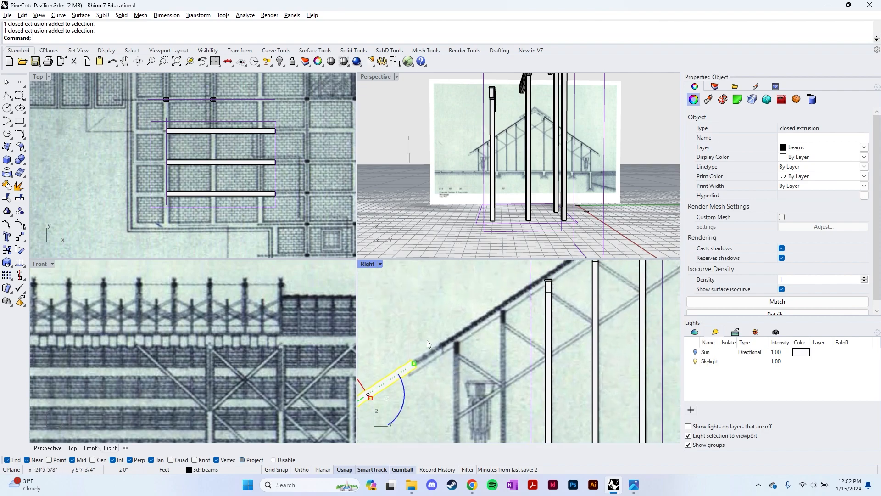
pyautogui.scroll(3, 433, 337)
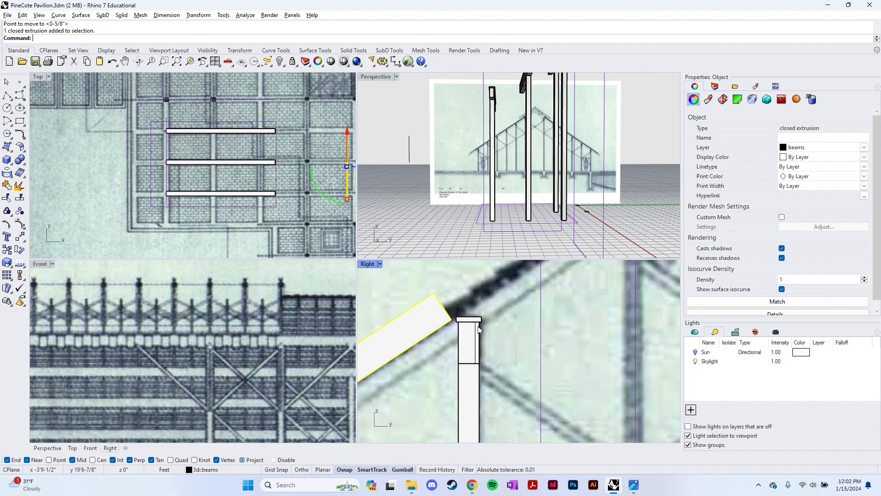
# Switch to the reference photo pc7.jpg and examine how the sloping rafters sit on the beams.
pyautogui.hotkey('alt', 'Tab')
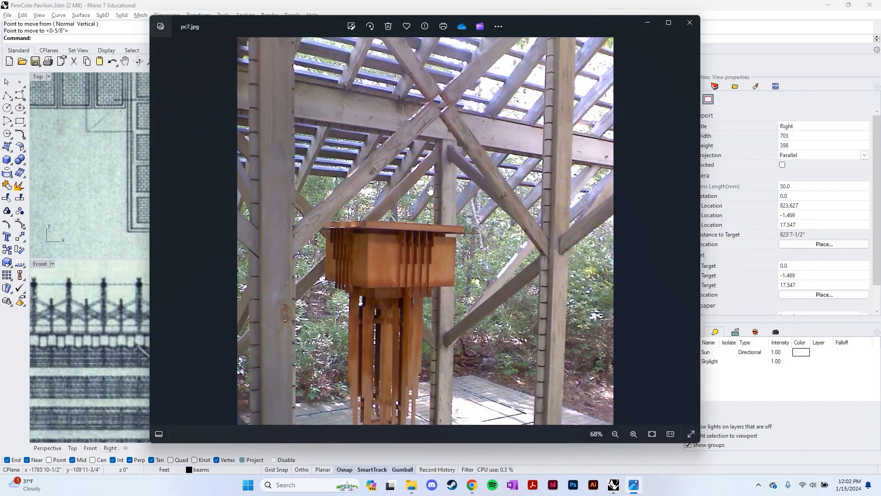
pyautogui.scroll(5, 448, 93)
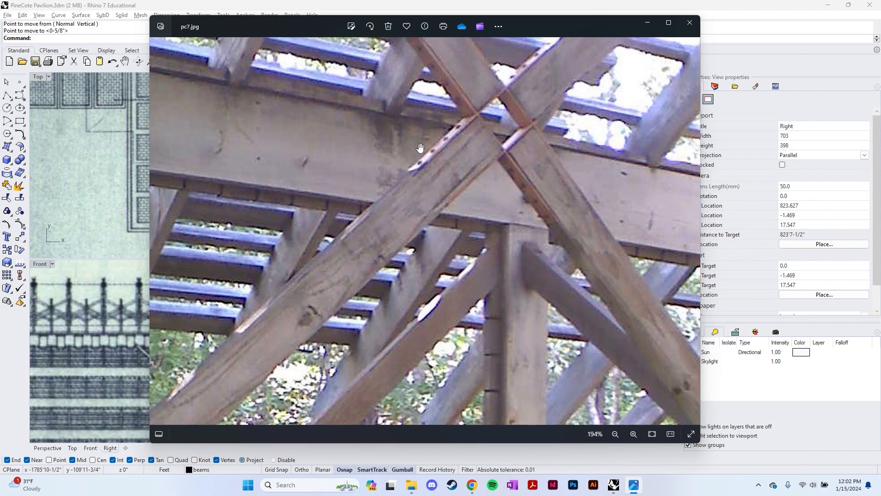
pyautogui.hotkey('alt', 'Tab')
# Move the sloping rafter in the Right view so its underside meets the lower ridge-side corner of the plank on the tallest post's beam.
pyautogui.scroll(7, 479, 318)
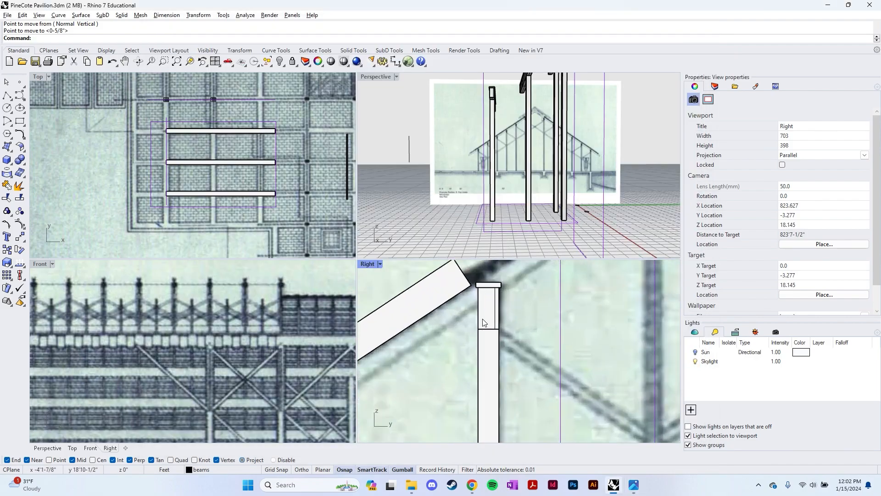
pyautogui.moveTo(484, 322); pyautogui.dragTo(461, 354, button='right')
pyautogui.click(430, 318)
pyautogui.write('Move')
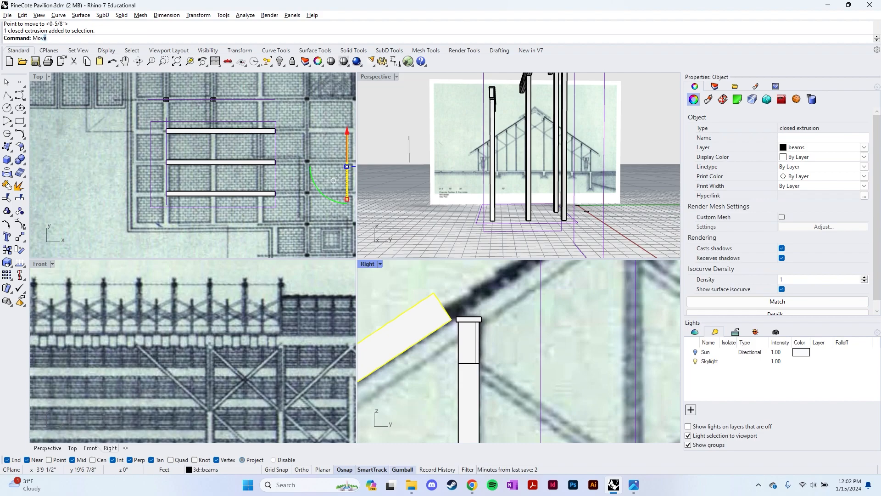
pyautogui.press('Return')
pyautogui.scroll(6, 465, 330)
pyautogui.click(417, 327)
pyautogui.scroll(4, 512, 288)
pyautogui.scroll(3, 513, 288)
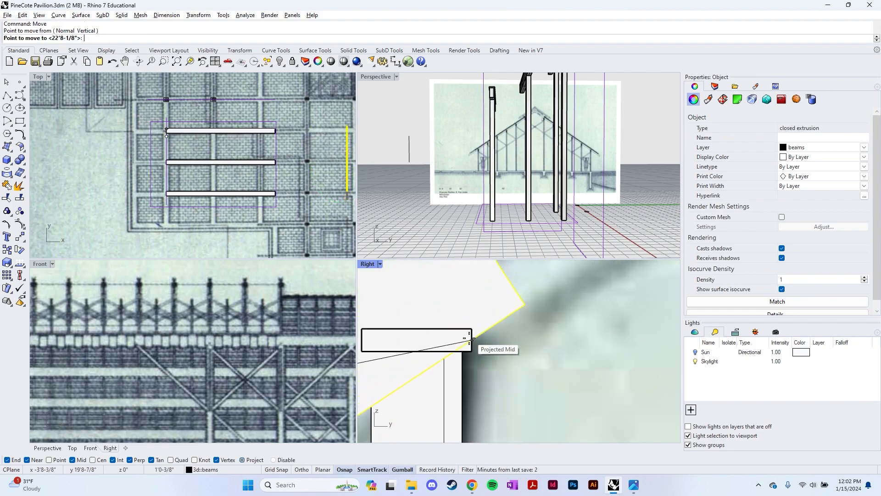
pyautogui.click(472, 350)
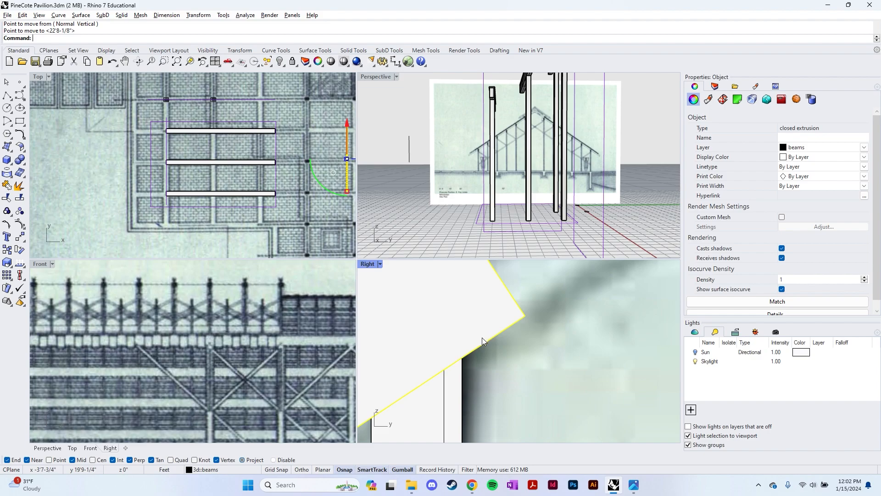
# Shift the rafter sideways in the Top view so it crosses the three beams.
pyautogui.scroll(-3, 473, 333)
pyautogui.scroll(-2, 490, 309)
pyautogui.scroll(-2, 296, 207)
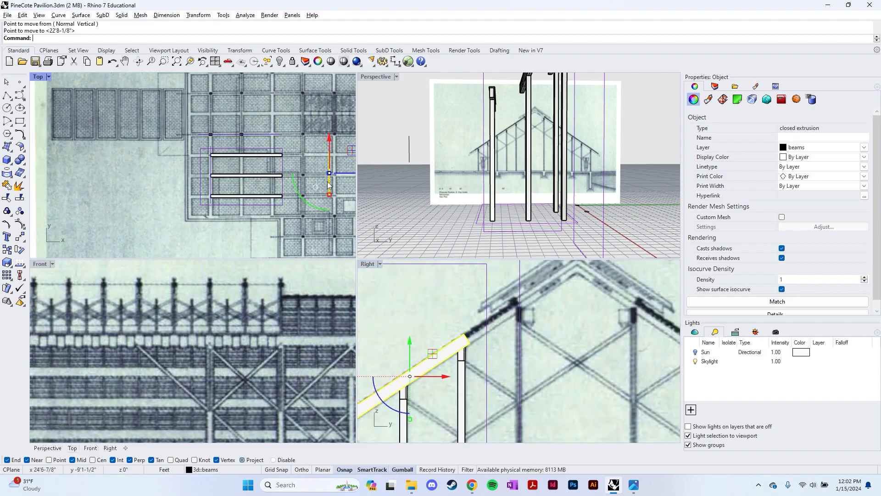
pyautogui.moveTo(336, 182); pyautogui.dragTo(296, 192, button='right')
pyautogui.moveTo(323, 182); pyautogui.dragTo(254, 183)
pyautogui.click(442, 302)
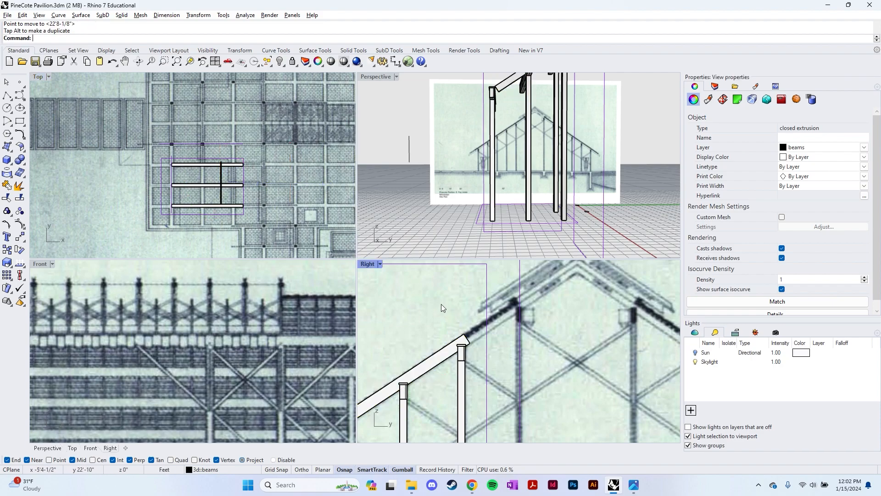
# Trace an open polyline in the Right view around the top plank's profile and down the beam's eave-side face to the rafter's underside.
pyautogui.scroll(5, 480, 339)
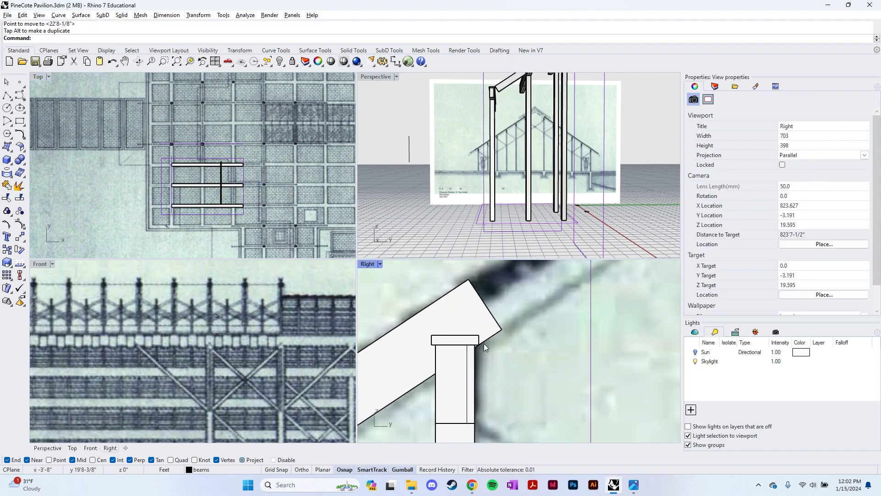
pyautogui.scroll(7, 483, 343)
pyautogui.scroll(-8, 533, 343)
pyautogui.press('space')
pyautogui.scroll(7, 555, 326)
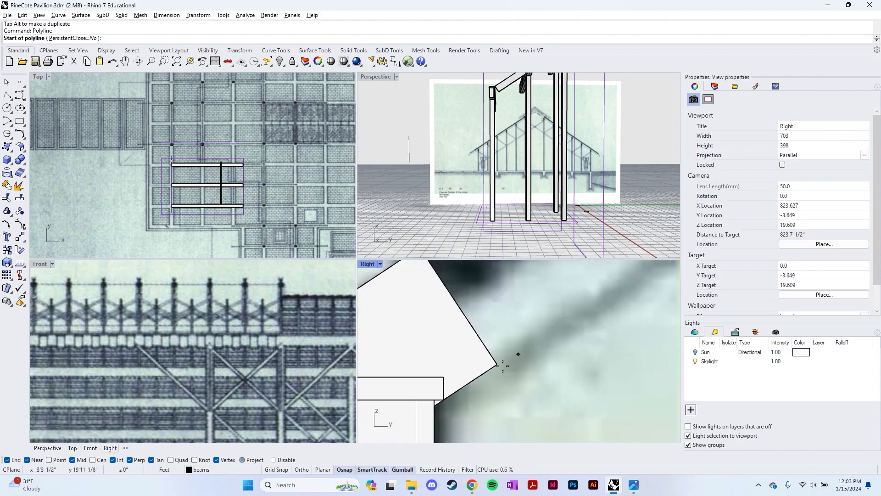
pyautogui.scroll(3, 511, 360)
pyautogui.click(444, 383)
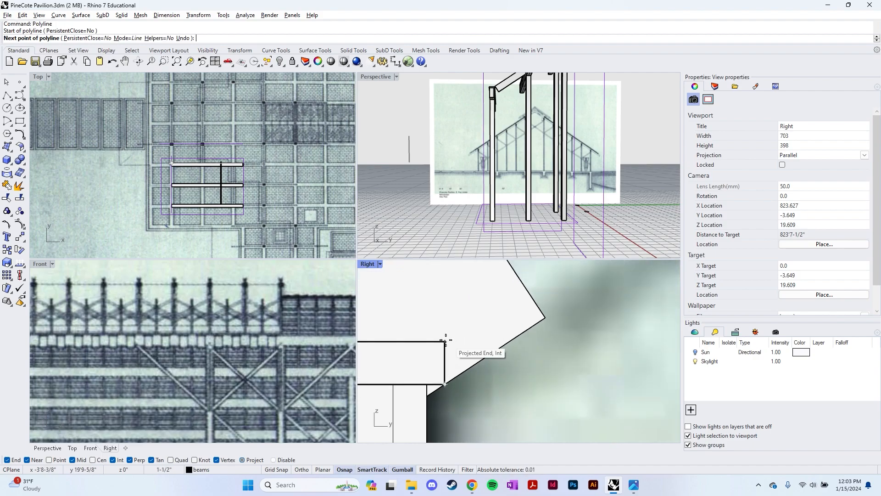
pyautogui.click(445, 340)
pyautogui.scroll(-6, 509, 361)
pyautogui.moveTo(374, 342); pyautogui.dragTo(471, 326, button='right')
pyautogui.scroll(8, 465, 325)
pyautogui.click(462, 348)
pyautogui.click(462, 403)
pyautogui.click(485, 403)
pyautogui.scroll(-5, 471, 369)
pyautogui.click(482, 406)
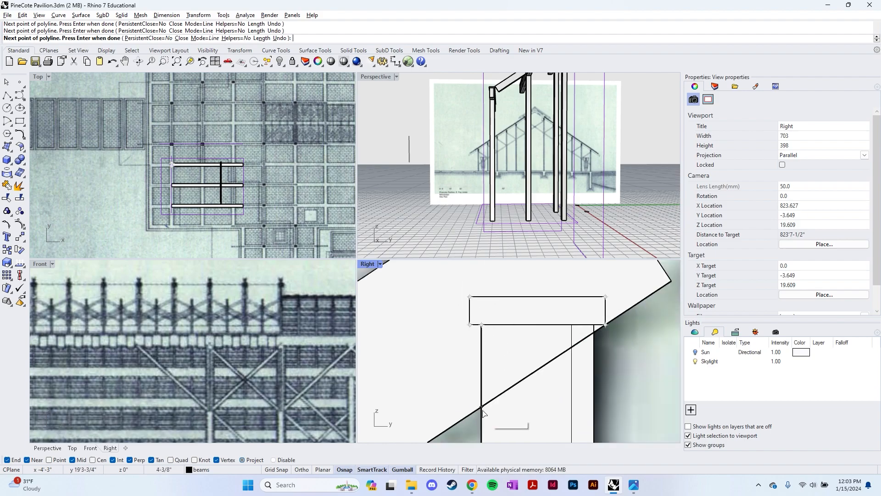
pyautogui.scroll(-4, 590, 389)
pyautogui.press('Escape')
# Extrude the traced notch polyline along the beam until it extends well past the rafter.
pyautogui.write('SelL')
pyautogui.press('Return')
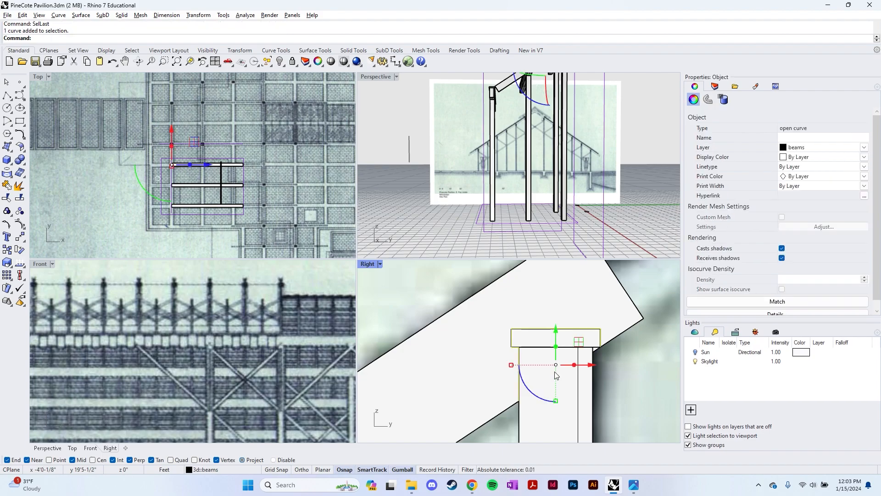
pyautogui.scroll(-2, 602, 357)
pyautogui.moveTo(601, 357); pyautogui.dragTo(484, 334, button='right')
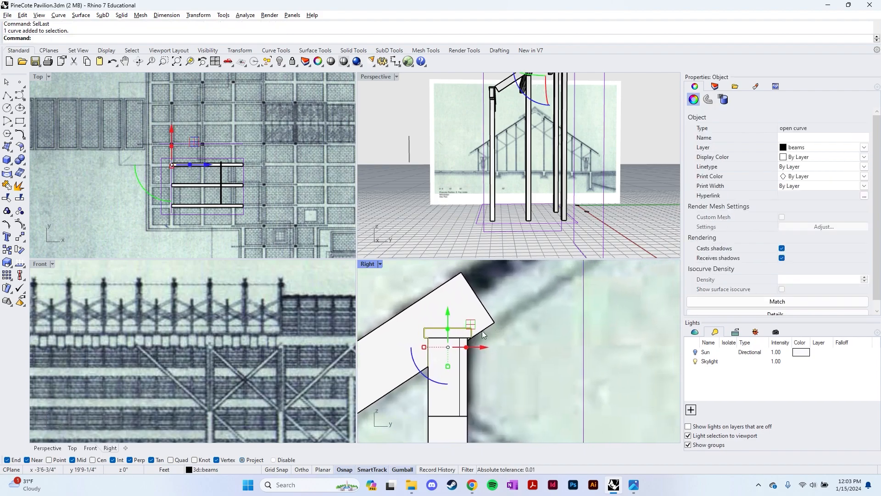
pyautogui.write('ExtrudeCrv')
pyautogui.press('Return')
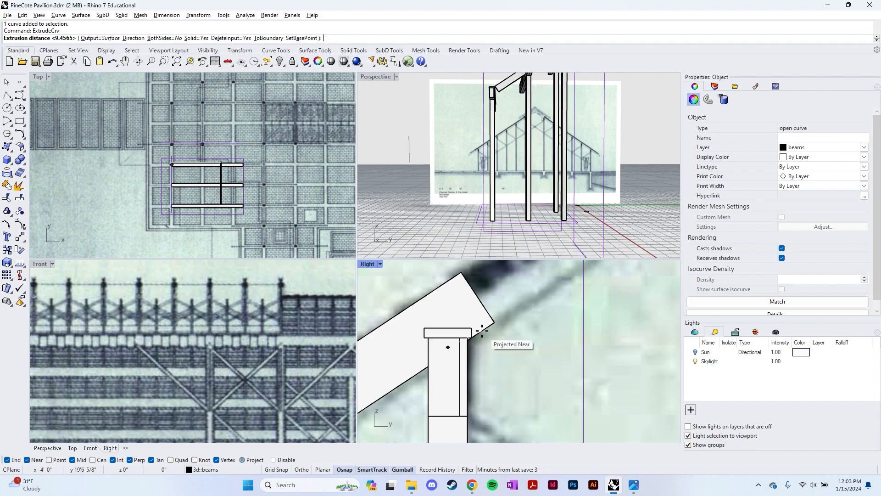
pyautogui.scroll(-10, 235, 369)
pyautogui.moveTo(170, 368); pyautogui.dragTo(215, 364, button='right')
pyautogui.scroll(10, 214, 364)
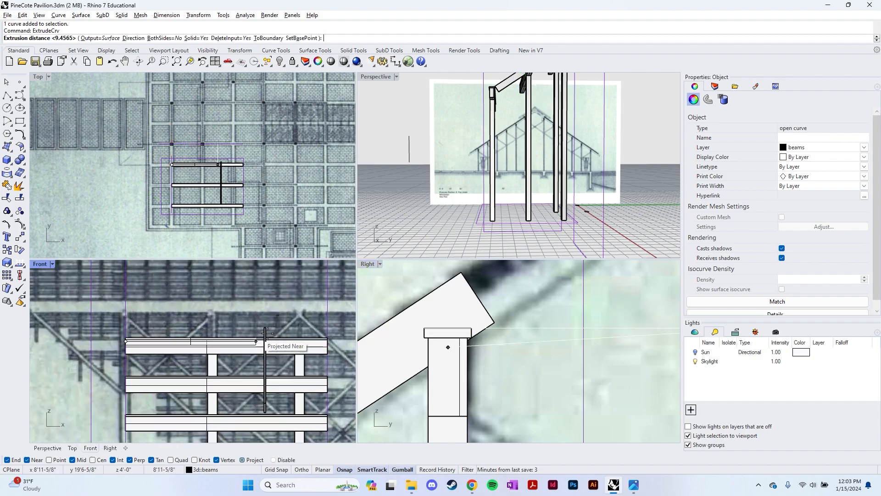
pyautogui.click(322, 339)
pyautogui.scroll(-8, 320, 339)
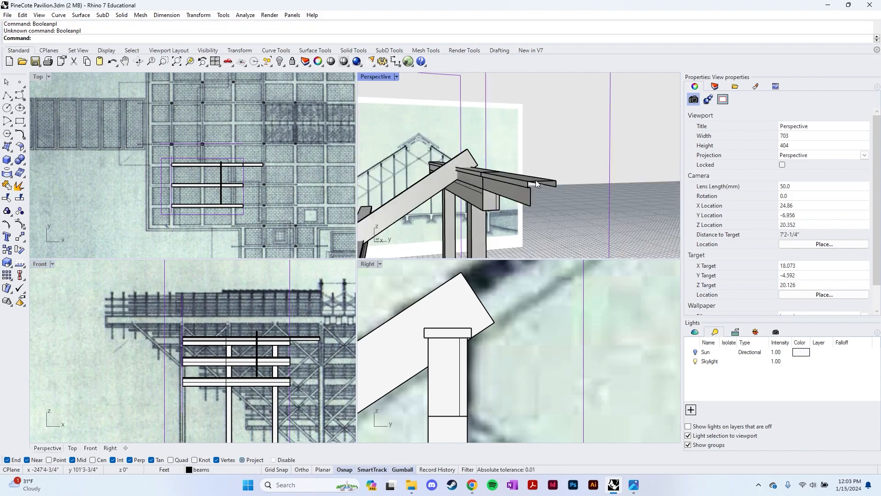
# Boolean-split the rafter using the extruded notch surface as the cutting object.
pyautogui.write('BooleanSplit')
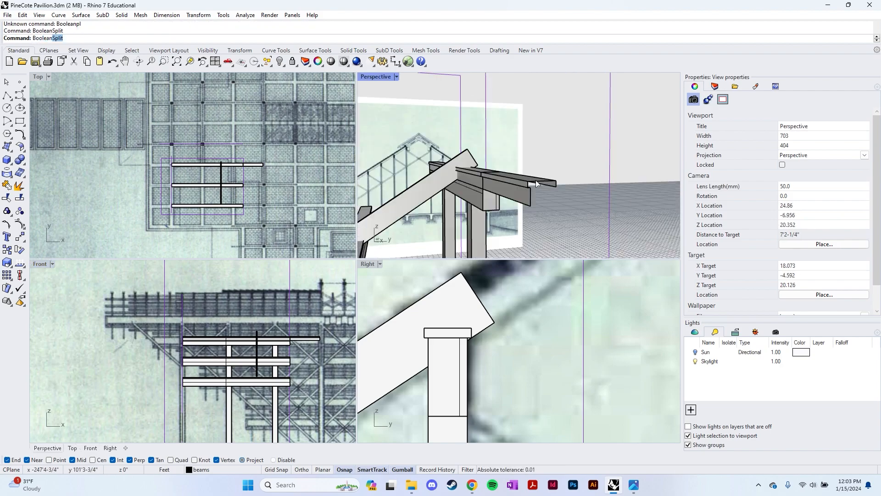
pyautogui.click(425, 184)
pyautogui.press('Return')
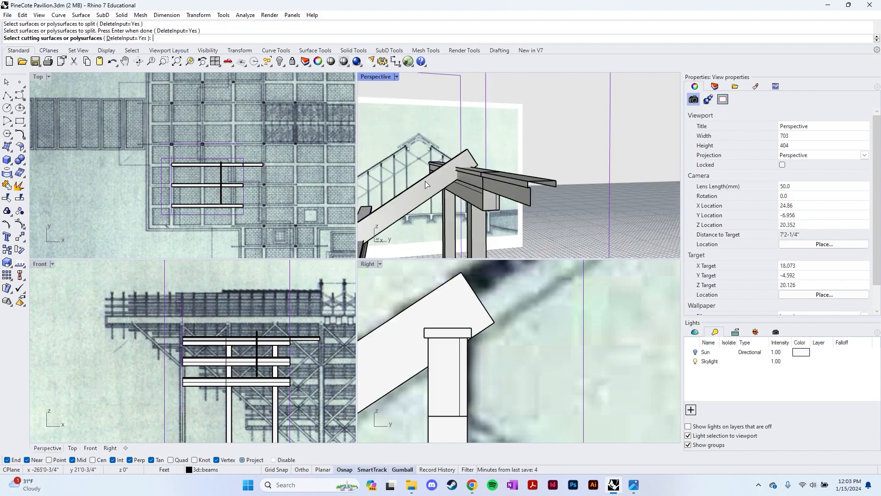
pyautogui.click(525, 176)
pyautogui.press('Return')
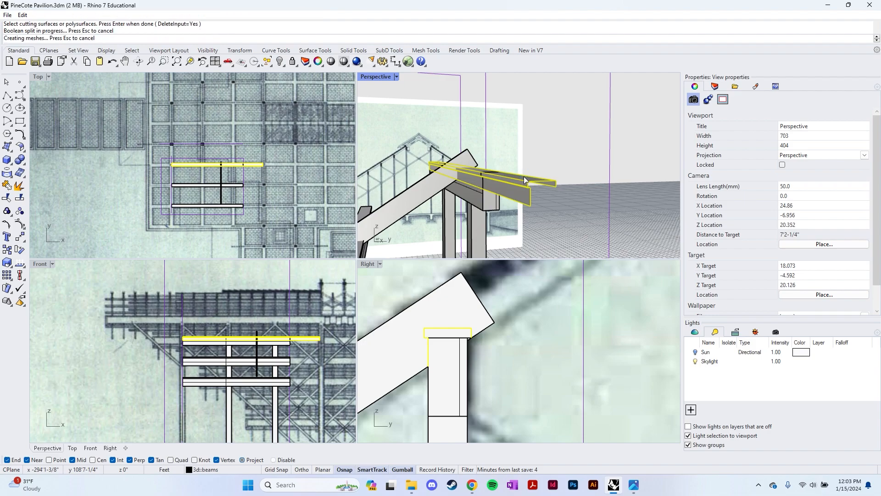
# Hide the extruded notch surface, the uppermost beam and its top plank to expose the split rafter.
pyautogui.scroll(5, 540, 178)
pyautogui.moveTo(543, 182); pyautogui.dragTo(519, 171, button='right')
pyautogui.click(580, 210)
pyautogui.hotkey('ctrl', 'h')
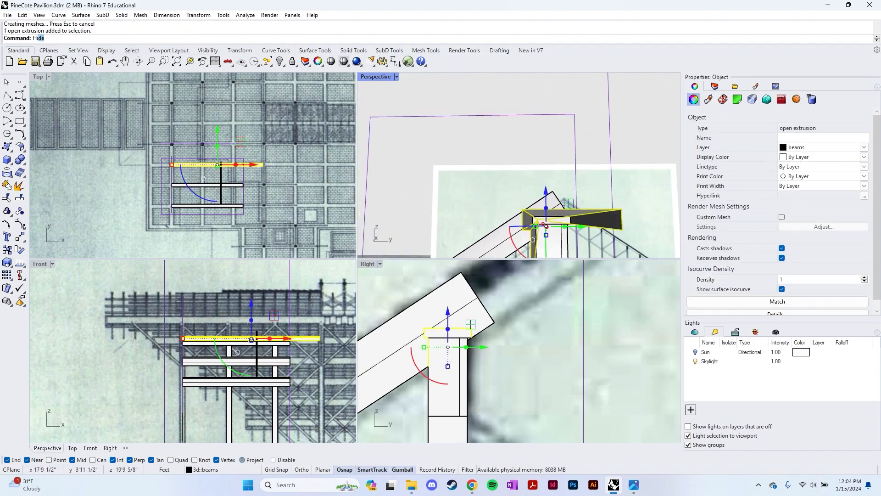
pyautogui.click(550, 238)
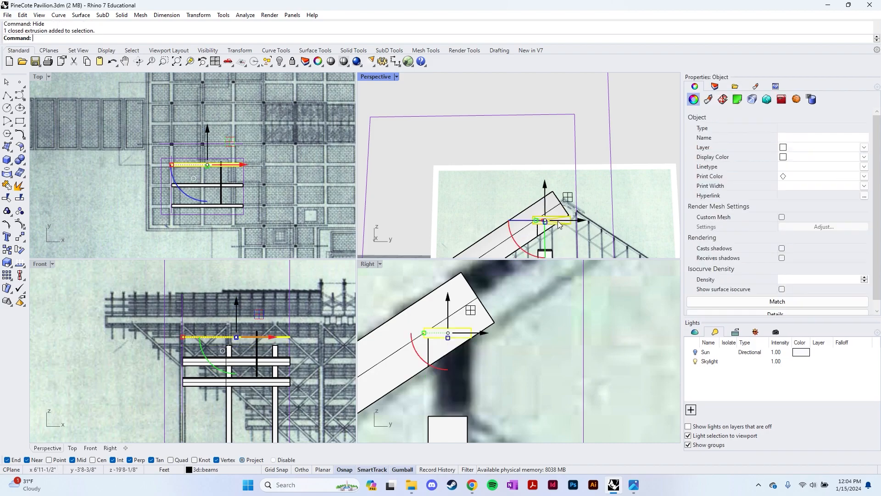
pyautogui.hotkey('ctrl', 'h')
# Delete the split-off notch piece from the underside of the rafter's upper end.
pyautogui.scroll(4, 566, 218)
pyautogui.scroll(-3, 565, 218)
pyautogui.click(549, 219)
pyautogui.write('zs')
pyautogui.press('Return')
pyautogui.press('Escape')
pyautogui.scroll(-8, 543, 213)
pyautogui.moveTo(543, 213); pyautogui.dragTo(495, 181, button='right')
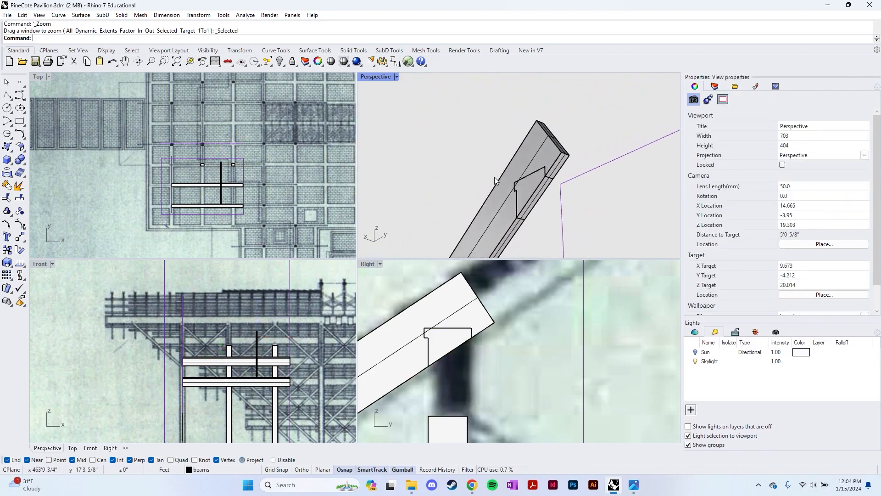
pyautogui.click(532, 189)
pyautogui.press('Delete')
pyautogui.moveTo(547, 201)
pyautogui.mouseDown(button='right')
pyautogui.moveTo(514, 199)
pyautogui.moveTo(525, 158)
pyautogui.moveTo(580, 193)
pyautogui.moveTo(561, 200)
pyautogui.moveTo(566, 205)
pyautogui.mouseUp(button='right')
# Show all hidden objects again and select the extruded notch surface.
pyautogui.scroll(-5, 534, 158)
pyautogui.scroll(-7, 580, 190)
pyautogui.scroll(-5, 577, 210)
pyautogui.hotkey('ctrl', 'alt', 'h')
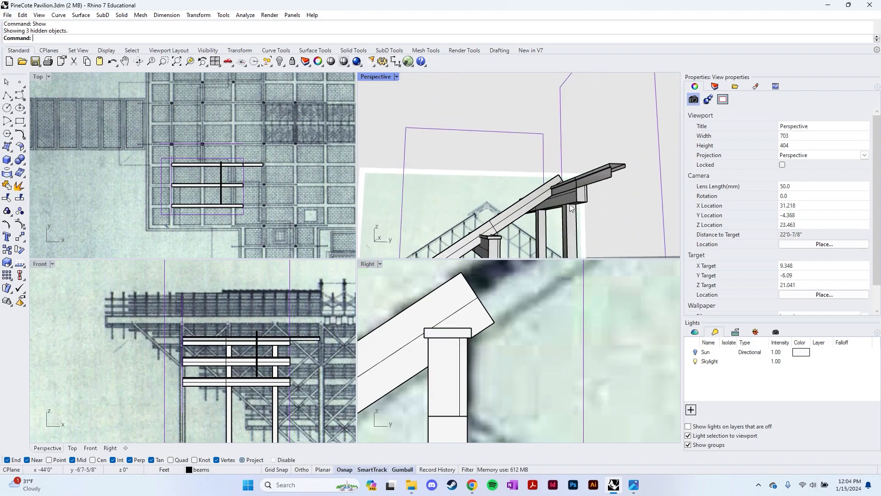
pyautogui.click(612, 173)
pyautogui.scroll(-5, 583, 215)
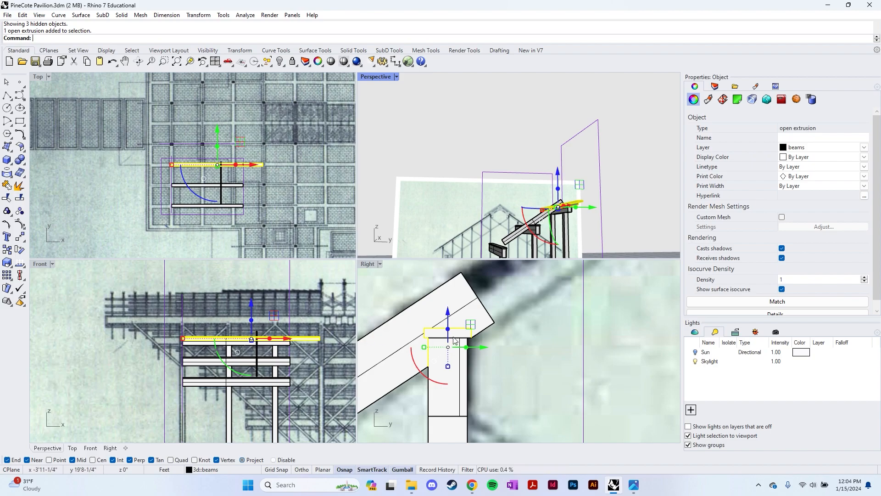
pyautogui.write('Move')
pyautogui.press('Return')
pyautogui.press('Escape')
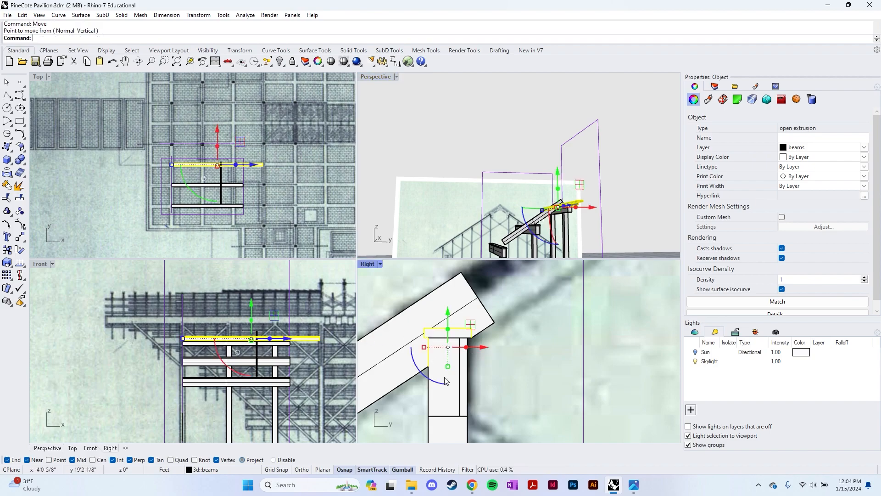
# Copy the notch surface in the Right view onto the middle beam, aligned where the beam face meets the rafter's underside.
pyautogui.write('Copy')
pyautogui.press('Return')
pyautogui.click(431, 368)
pyautogui.moveTo(430, 368); pyautogui.dragTo(456, 340, button='right')
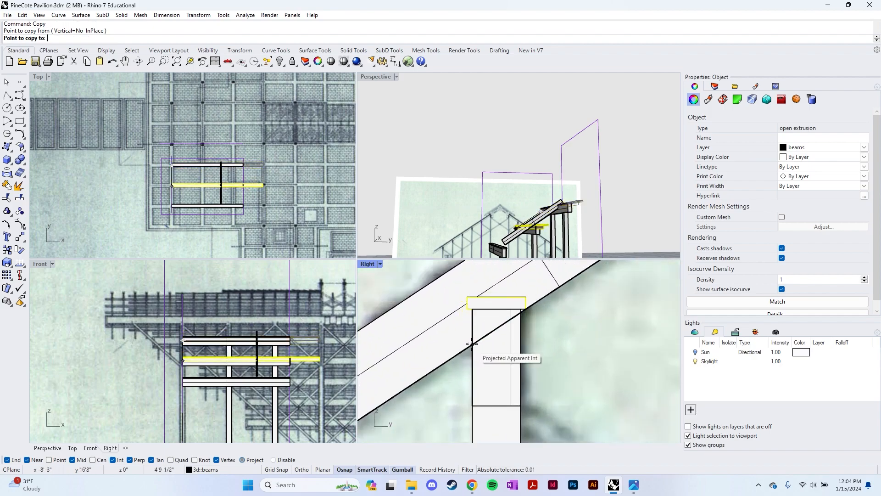
pyautogui.click(457, 341)
pyautogui.scroll(-2, 503, 330)
pyautogui.scroll(2, 477, 337)
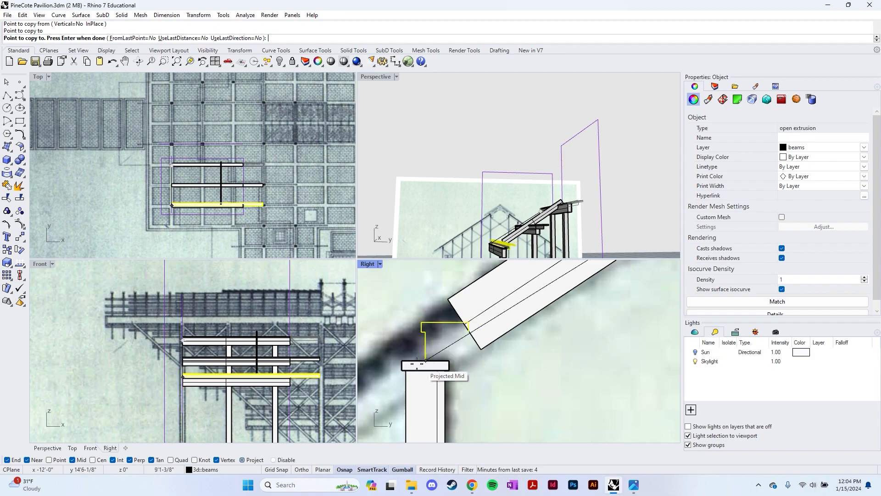
pyautogui.press('Return')
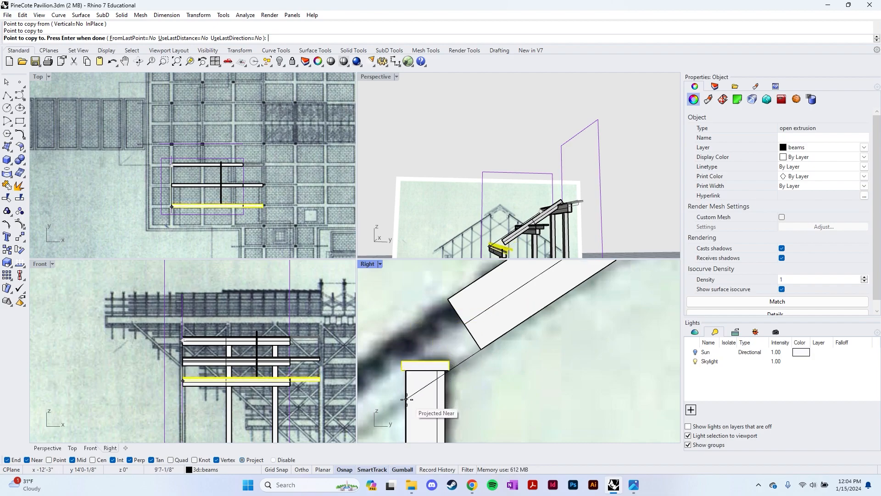
pyautogui.scroll(-3, 459, 377)
pyautogui.press('Escape')
pyautogui.scroll(-4, 491, 373)
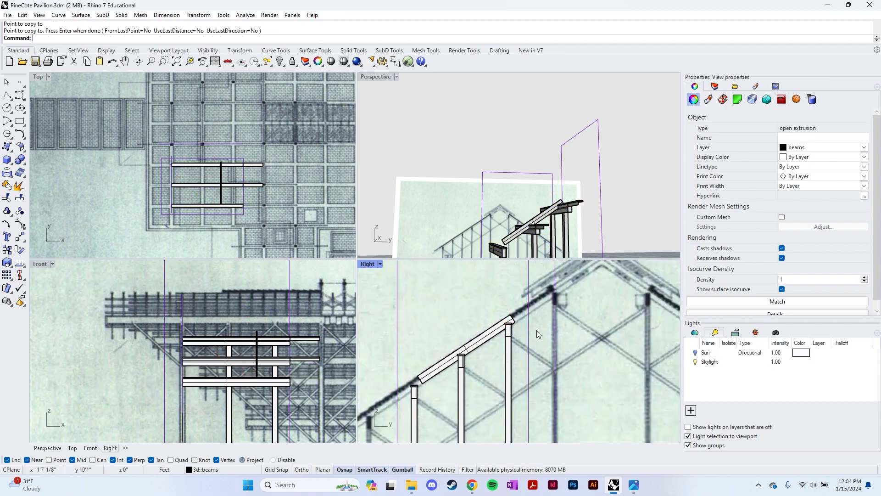
# Extend the rafter by extruding its lower end face as a solid down the slope, well past the lowest beam.
pyautogui.scroll(6, 528, 329)
pyautogui.moveTo(504, 181); pyautogui.dragTo(539, 207, button='right')
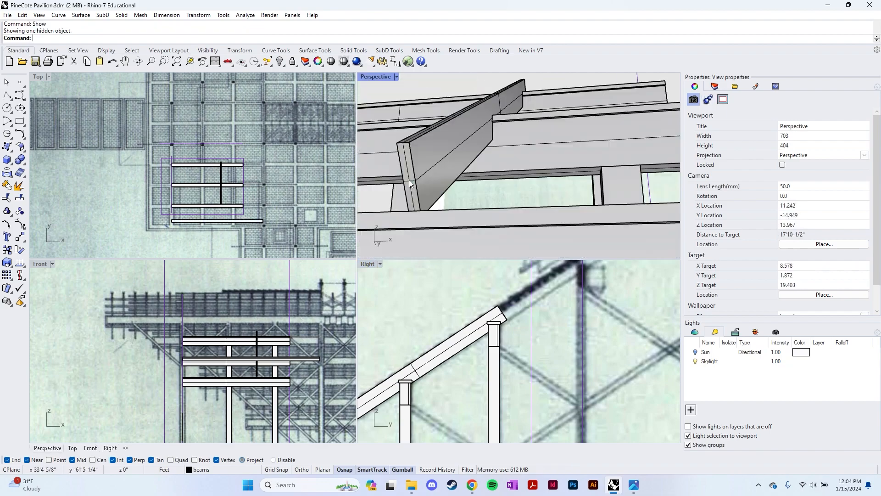
pyautogui.write('rudes')
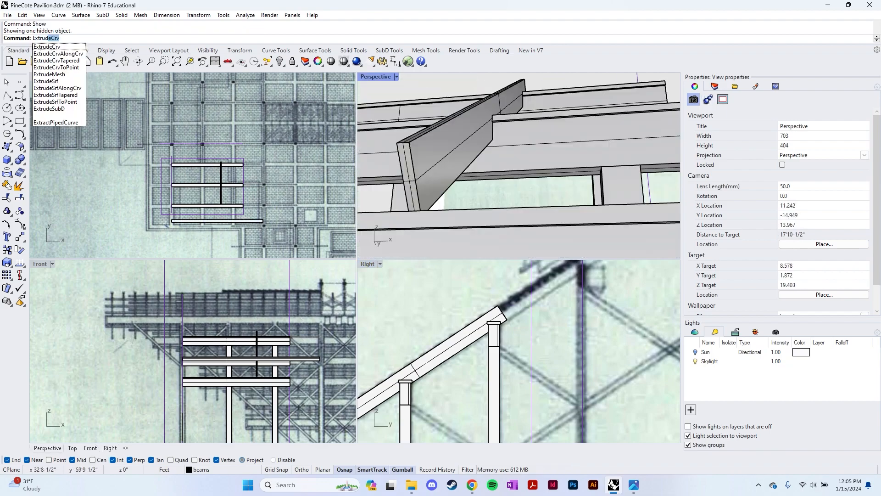
pyautogui.press('Return')
pyautogui.click(408, 175)
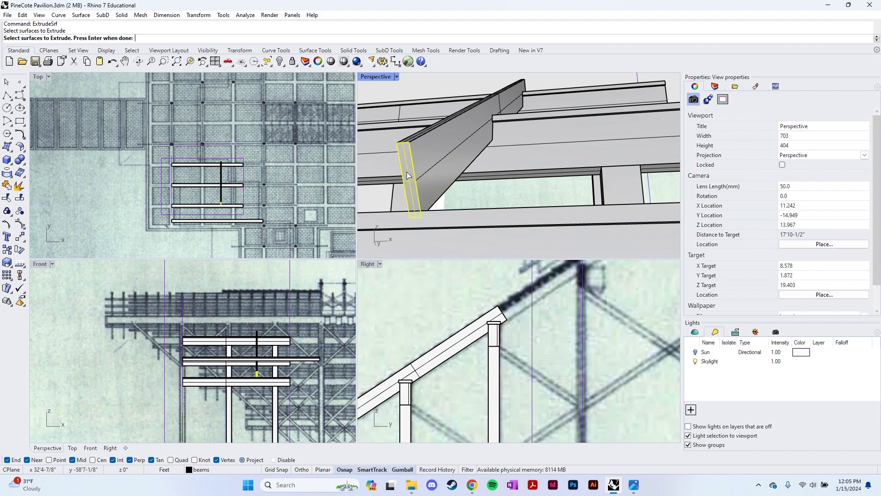
pyautogui.scroll(-10, 462, 166)
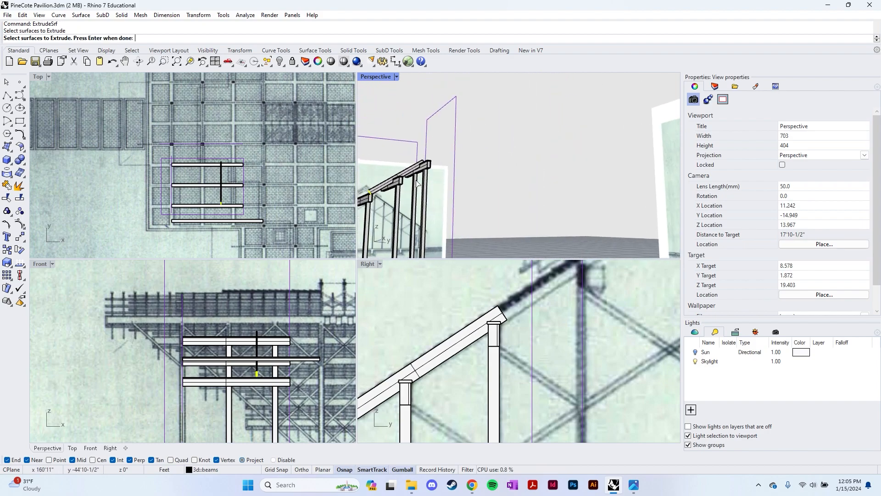
pyautogui.scroll(-2, 498, 169)
pyautogui.press('Return')
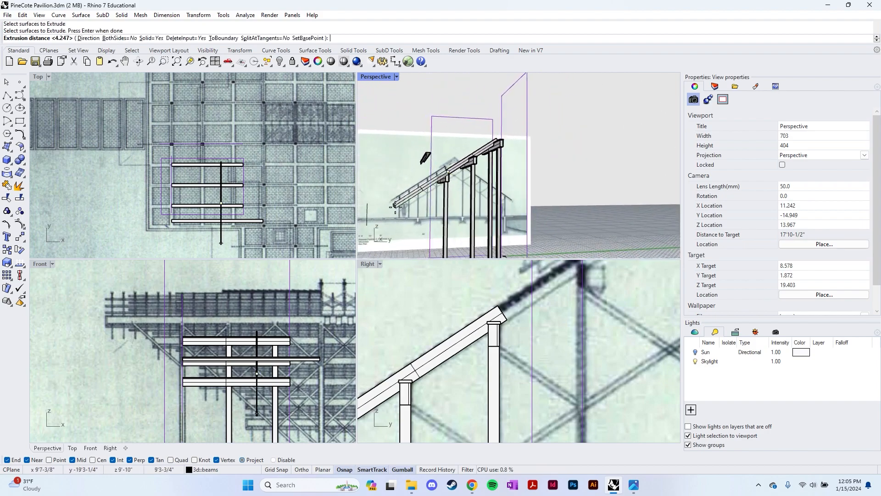
pyautogui.click(398, 204)
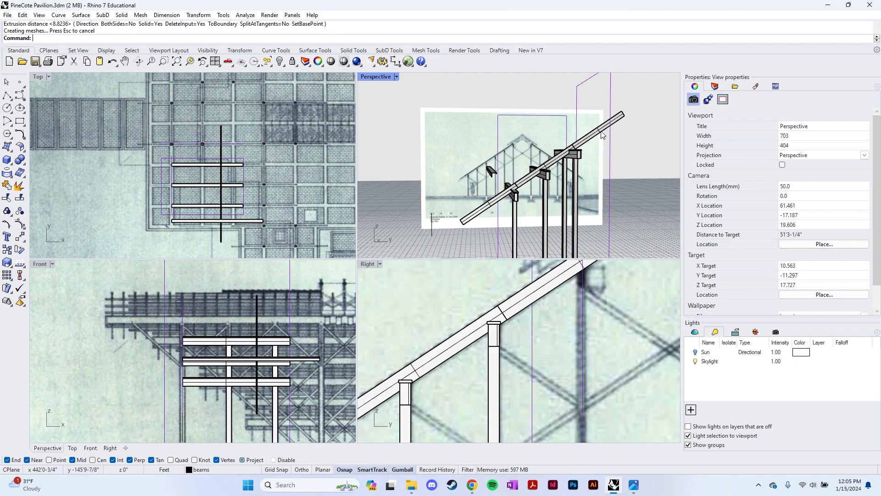
# Merge all coplanar faces of the extended rafter.
pyautogui.click(599, 130)
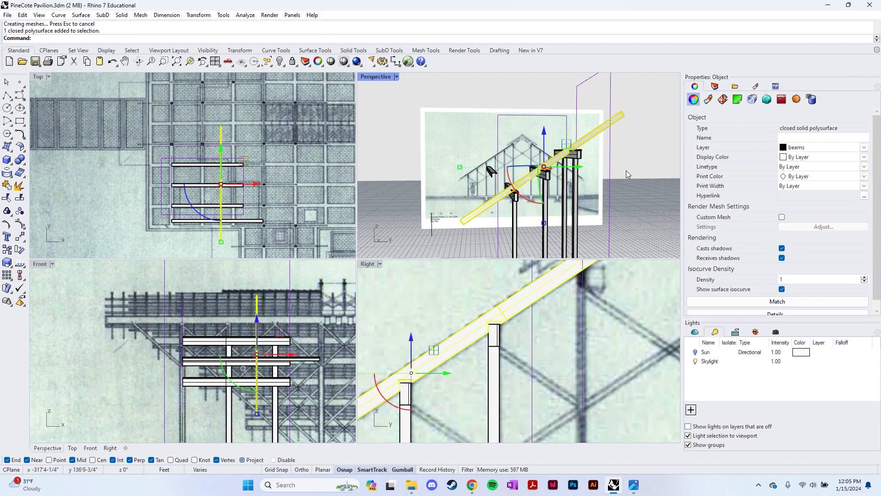
pyautogui.write('MergeAllCoplanarFaces')
pyautogui.press('Return')
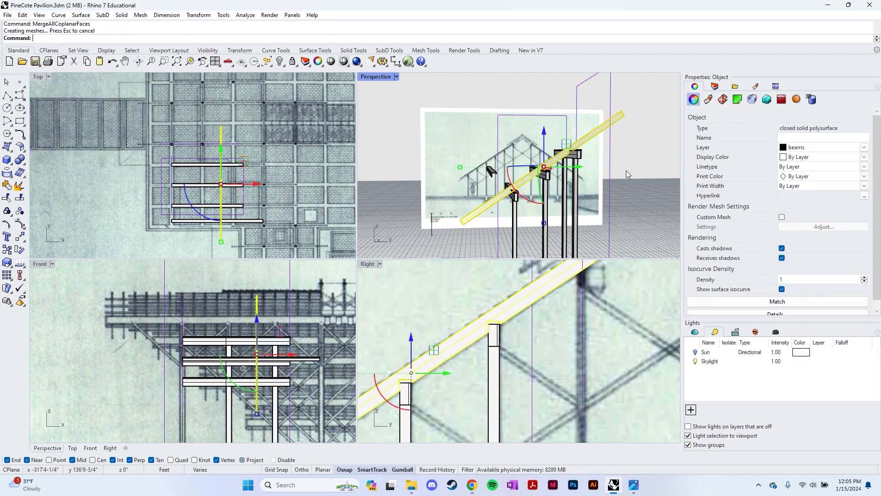
# Move the spare notch surface in the Right view so it fits over the lowest beam and its plank.
pyautogui.moveTo(626, 170); pyautogui.dragTo(523, 184, button='right')
pyautogui.scroll(8, 524, 195)
pyautogui.scroll(-5, 522, 183)
pyautogui.click(477, 149)
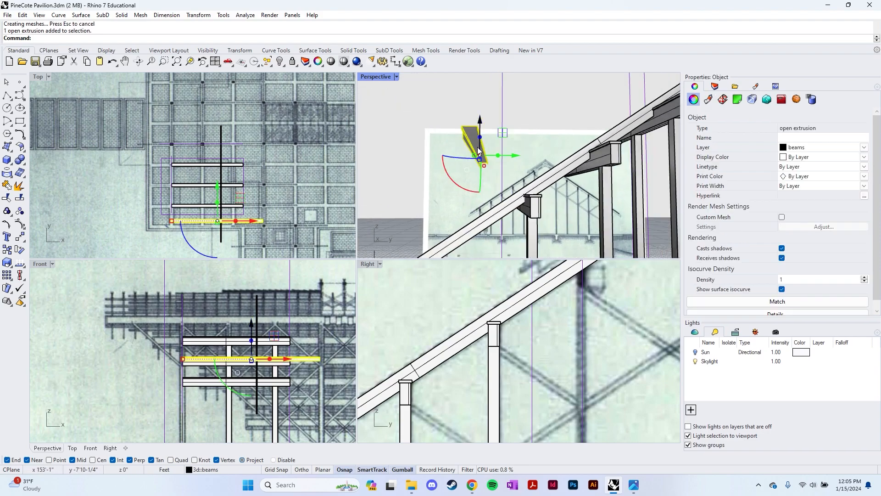
pyautogui.write('Move')
pyautogui.press('Return')
pyautogui.scroll(-5, 256, 216)
pyautogui.scroll(-3, 298, 334)
pyautogui.scroll(10, 467, 309)
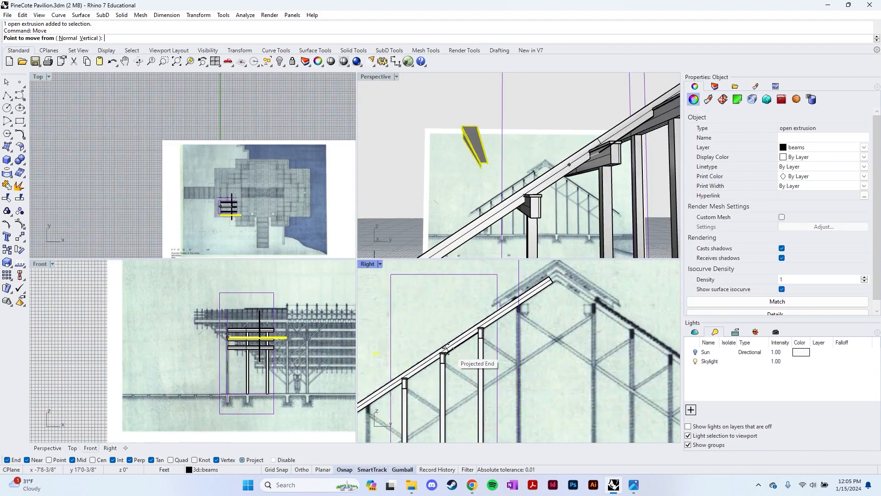
pyautogui.click(448, 291)
pyautogui.scroll(-5, 449, 291)
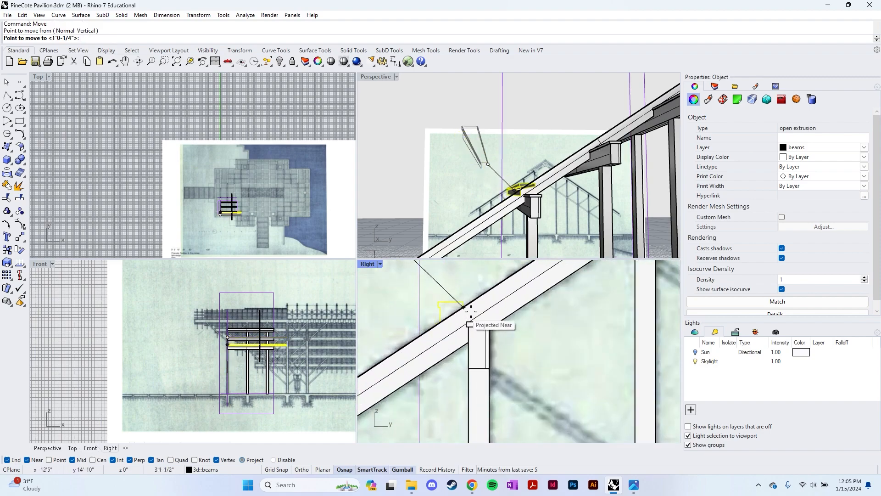
pyautogui.click(498, 330)
pyautogui.scroll(-3, 528, 337)
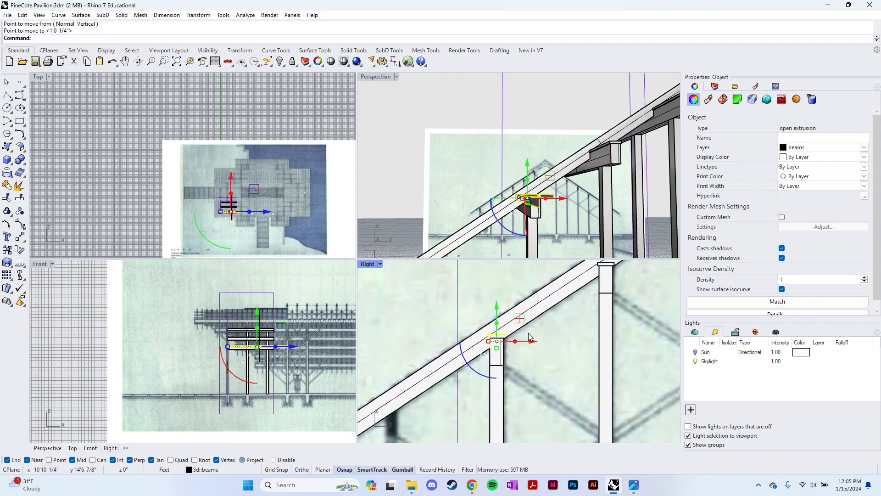
# Boolean-split the rafter at the lowest beam using the moved notch surface as the cutting object.
pyautogui.press('Escape')
pyautogui.write('BooleanSplit')
pyautogui.press('Return')
pyautogui.click(551, 184)
pyautogui.press('Return')
pyautogui.click(551, 219)
pyautogui.press('Return')
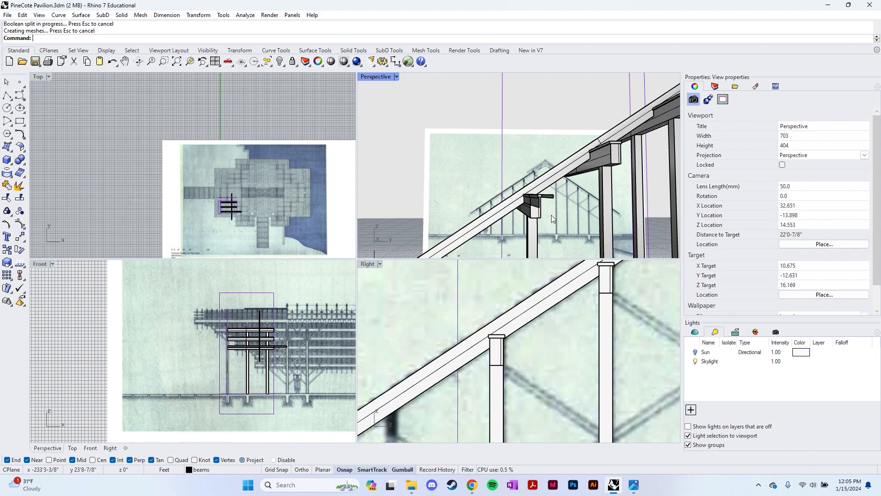
# Create a layer named girder for the sloped member and assign the rafter to it.
pyautogui.click(552, 189)
pyautogui.moveTo(552, 189); pyautogui.dragTo(580, 196, button='right')
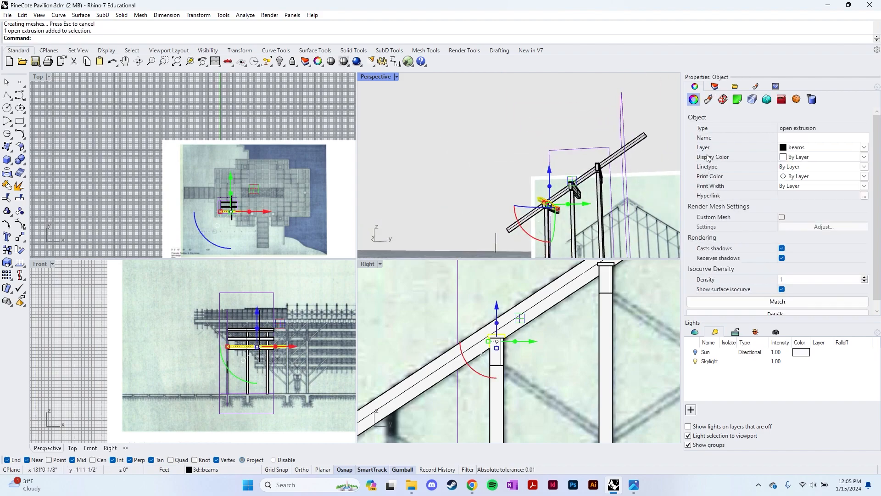
pyautogui.click(714, 87)
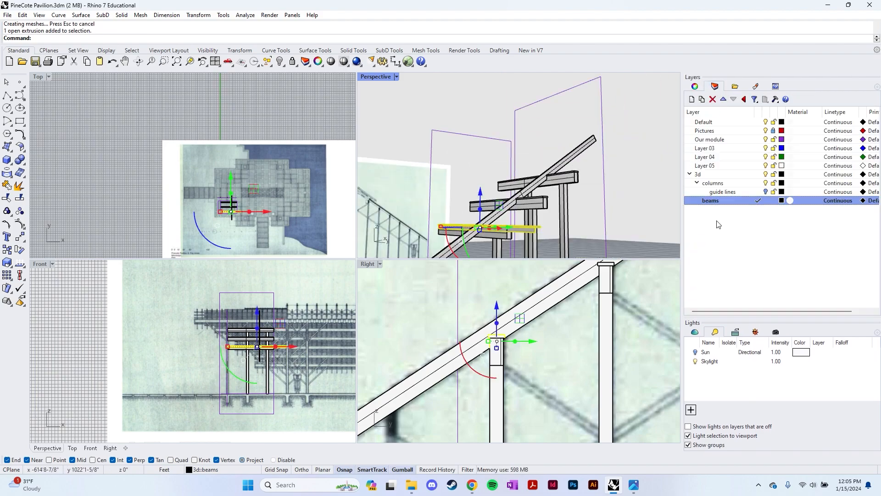
pyautogui.click(691, 99)
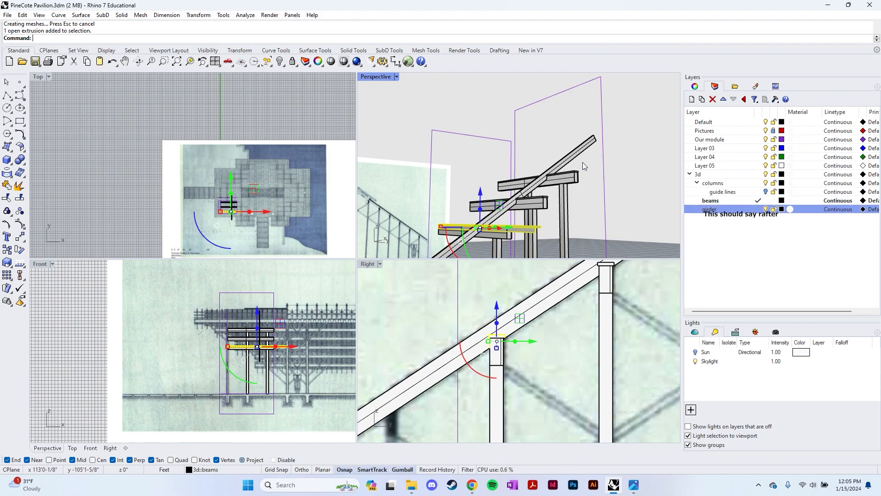
pyautogui.click(577, 152)
pyautogui.rightClick(735, 210)
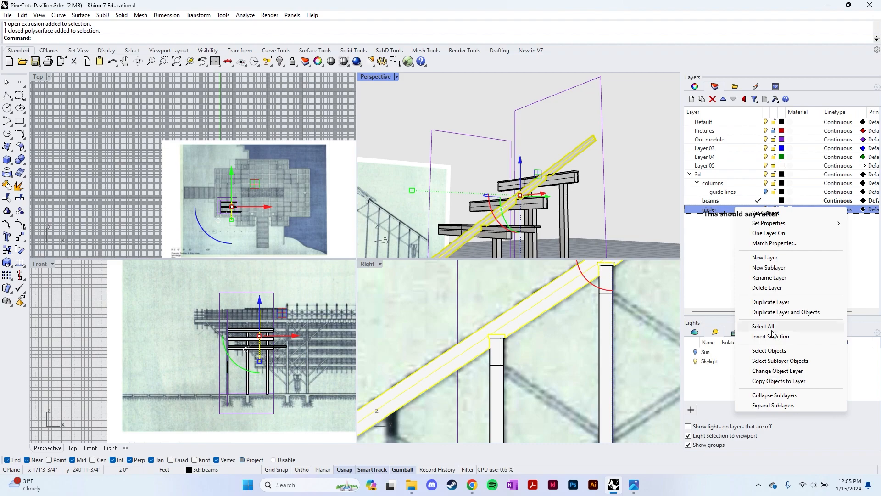
pyautogui.click(781, 371)
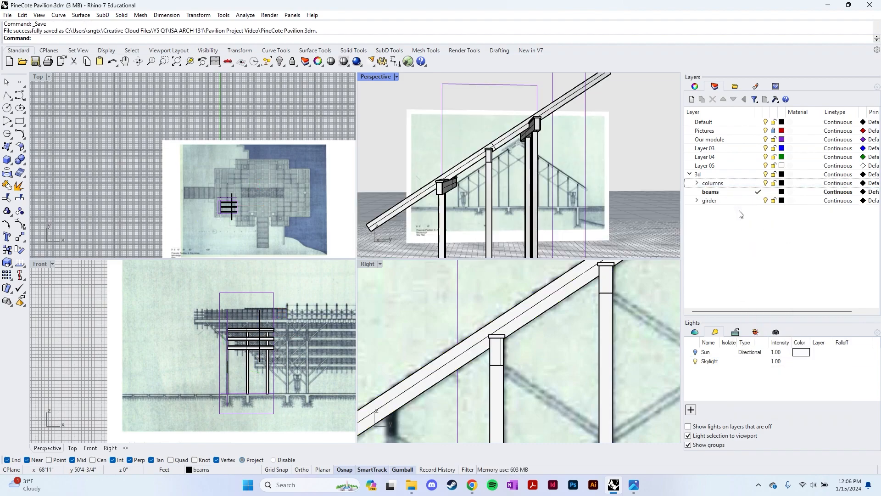
# Make girder the current layer and hide the beams and columns layers to inspect the rafter's notches.
pyautogui.doubleClick(747, 202)
pyautogui.click(765, 192)
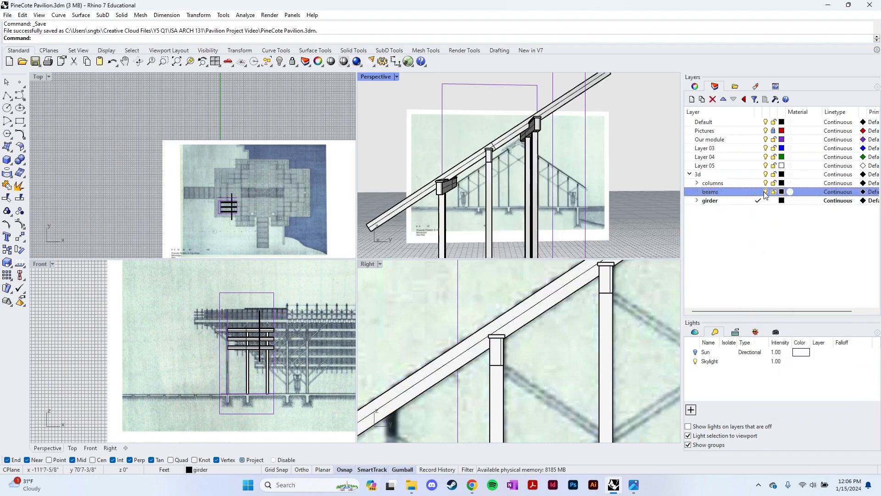
pyautogui.click(765, 183)
pyautogui.scroll(5, 491, 178)
pyautogui.keyDown('shift'); pyautogui.moveTo(491, 178); pyautogui.dragTo(522, 157, button='right'); pyautogui.keyUp('shift')
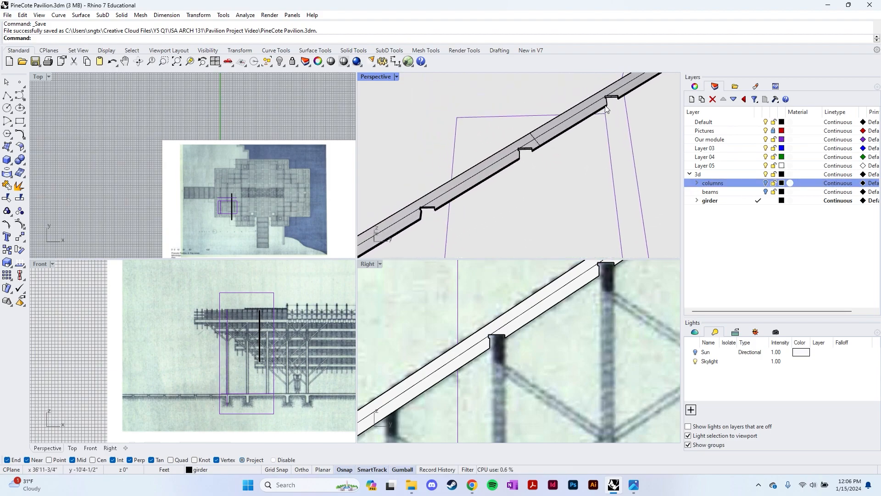
pyautogui.scroll(-4, 505, 330)
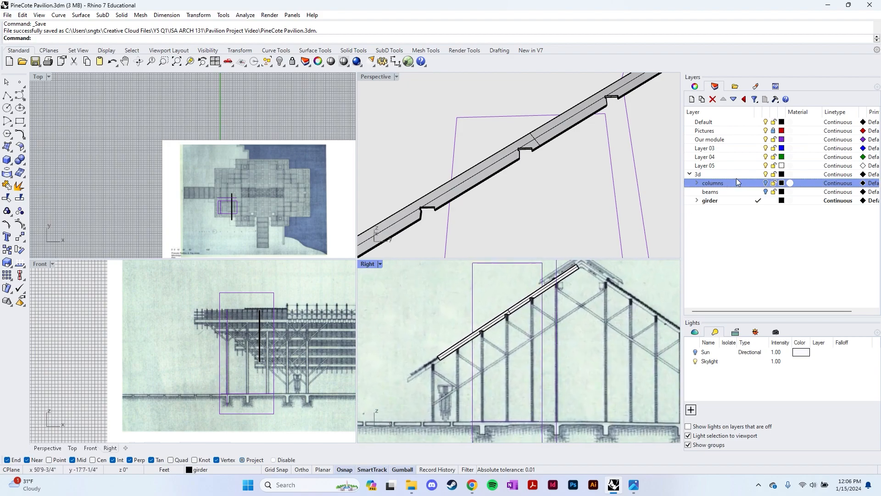
# Turn the beams and columns layers back on.
pyautogui.click(765, 192)
pyautogui.click(766, 182)
pyautogui.moveTo(550, 184)
pyautogui.mouseDown(button='right')
pyautogui.moveTo(579, 161)
pyautogui.moveTo(551, 179)
pyautogui.mouseUp(button='right')
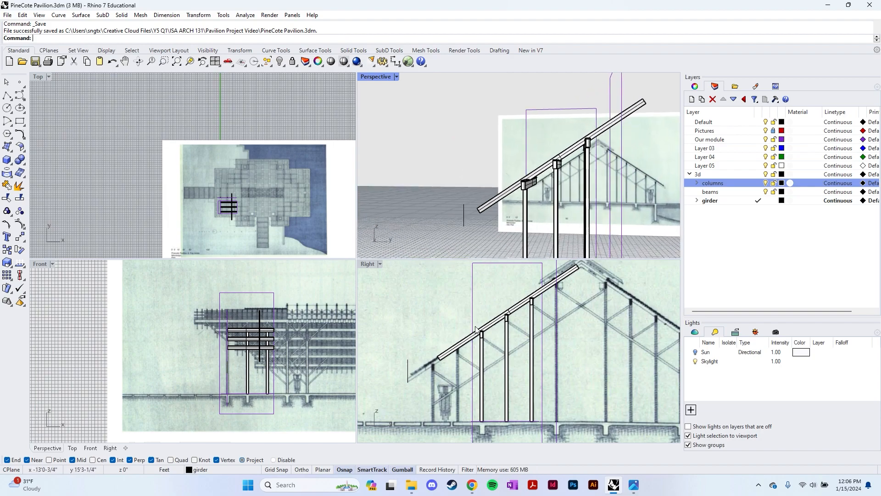
# Create a vertical rectangular plane across the module outline in the front elevation to serve as a rafter cutter.
pyautogui.press('Return')
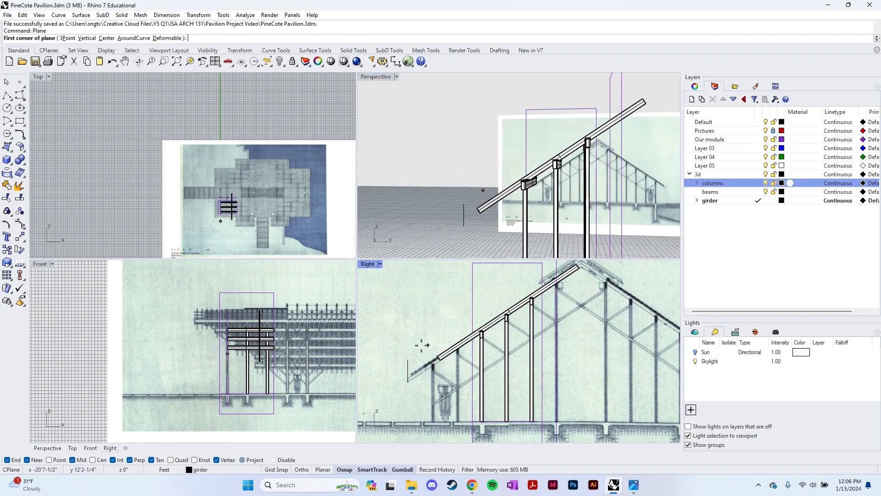
pyautogui.scroll(6, 222, 321)
pyautogui.scroll(5, 284, 309)
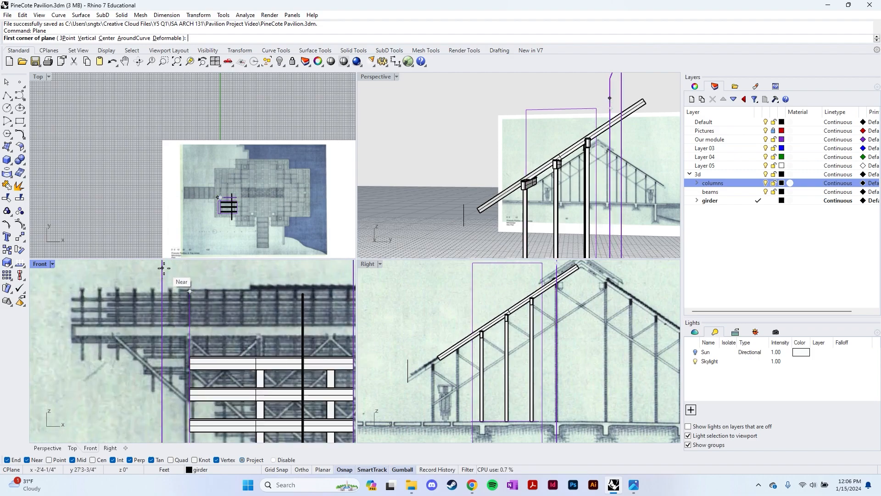
pyautogui.scroll(-10, 162, 271)
pyautogui.click(177, 303)
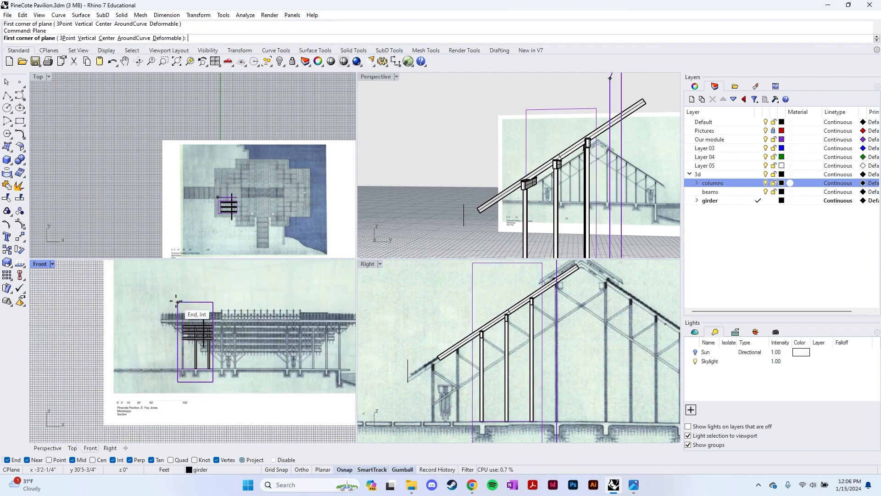
pyautogui.click(213, 360)
pyautogui.scroll(-6, 514, 316)
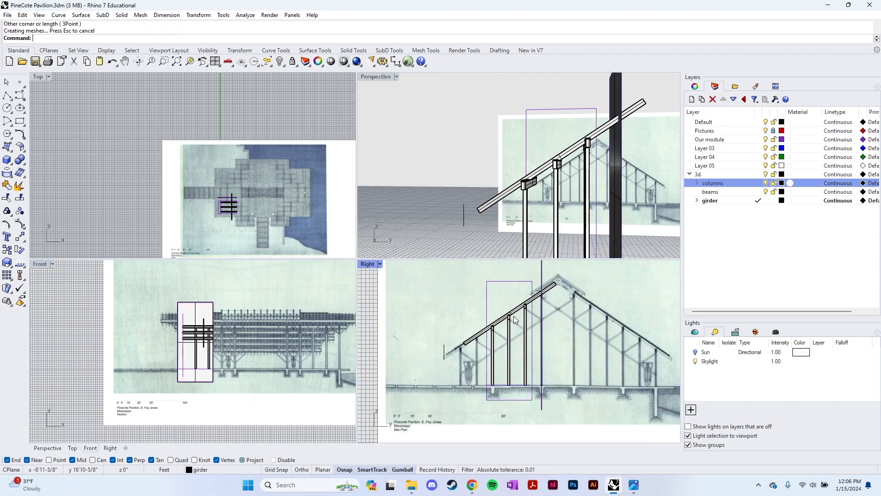
pyautogui.scroll(3, 538, 312)
pyautogui.scroll(3, 607, 169)
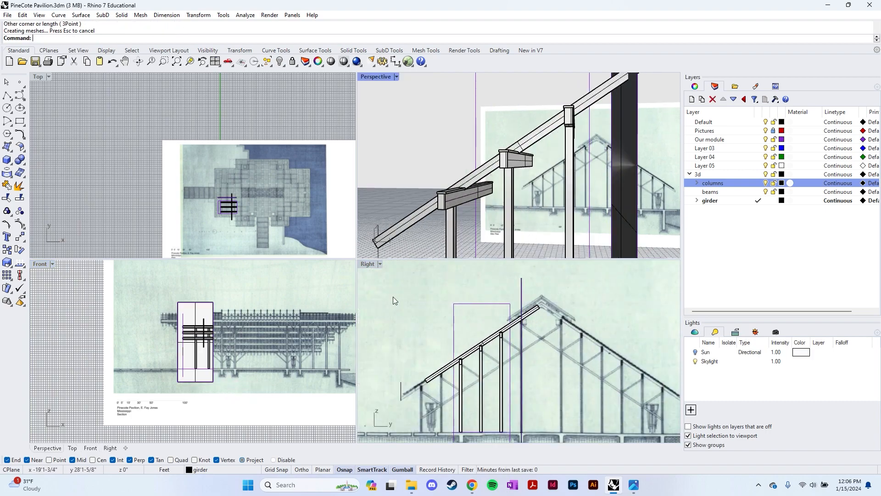
# Move the vertical plane to the module boundary and trim the rafter's ends to the module's extents.
pyautogui.click(201, 308)
pyautogui.write('m')
pyautogui.press('Return')
pyautogui.scroll(5, 275, 221)
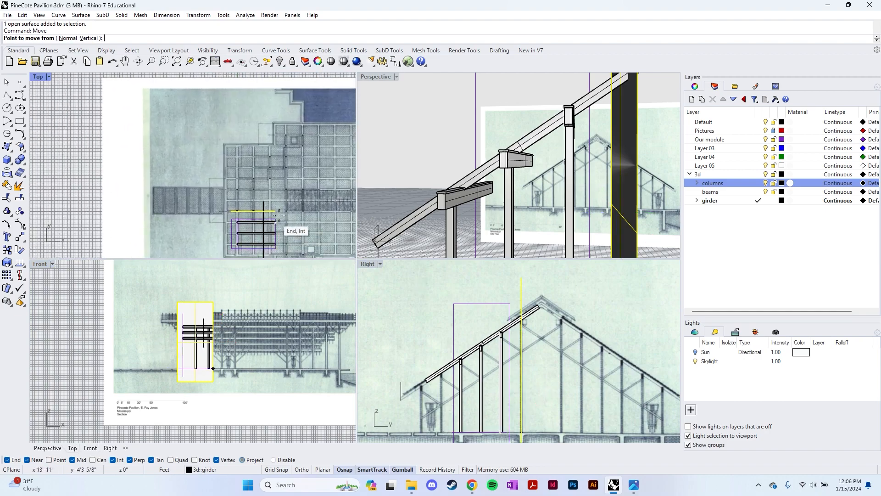
pyautogui.scroll(5, 276, 222)
pyautogui.moveTo(277, 189); pyautogui.dragTo(321, 171, button='right')
pyautogui.scroll(8, 275, 185)
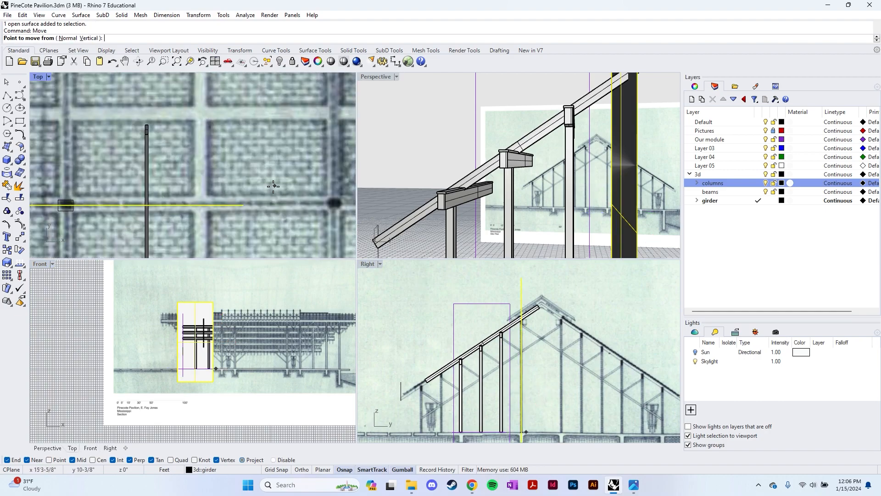
pyautogui.click(244, 204)
pyautogui.scroll(-8, 276, 180)
pyautogui.scroll(3, 279, 185)
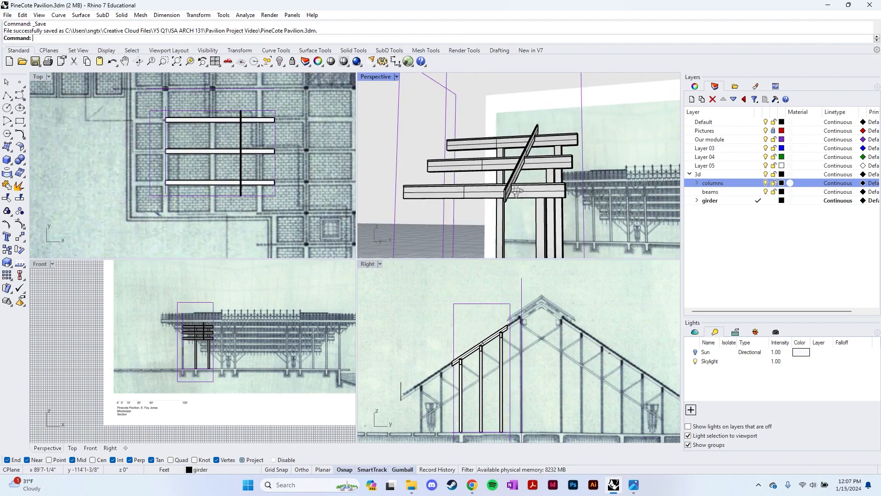
# Move the trimmed rafter along the beams to their end nearest the pavilion's centre in the front elevation.
pyautogui.scroll(10, 273, 307)
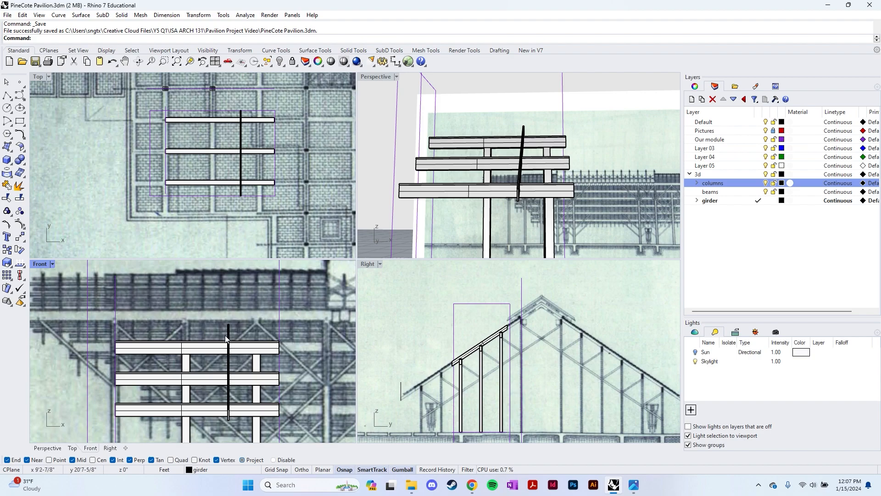
pyautogui.scroll(-8, 257, 313)
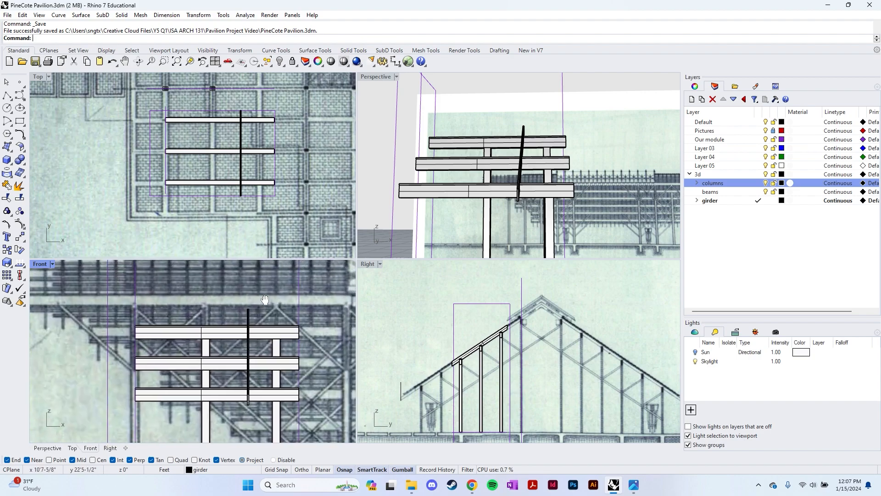
pyautogui.click(247, 316)
pyautogui.scroll(-3, 205, 298)
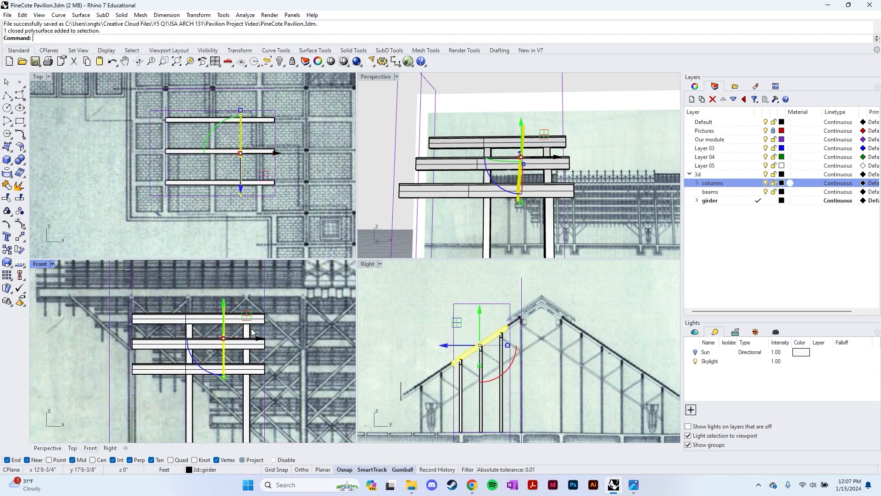
pyautogui.scroll(3, 255, 337)
pyautogui.moveTo(270, 376); pyautogui.dragTo(311, 355)
pyautogui.scroll(-1, 257, 369)
pyautogui.click(287, 278)
# Measure the spacing between neighbouring rafters on the section drawing in the front elevation.
pyautogui.scroll(8, 286, 290)
pyautogui.moveTo(286, 291); pyautogui.dragTo(296, 335, button='right')
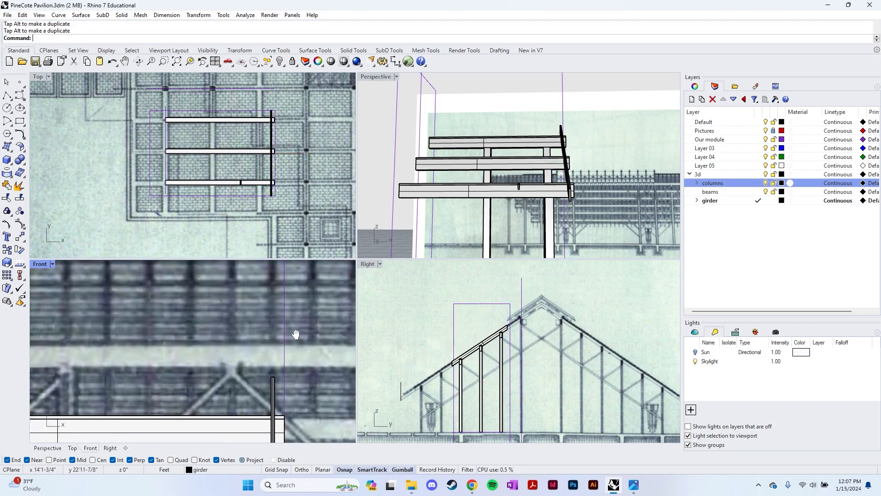
pyautogui.scroll(-2, 289, 322)
pyautogui.write('Distance')
pyautogui.press('Return')
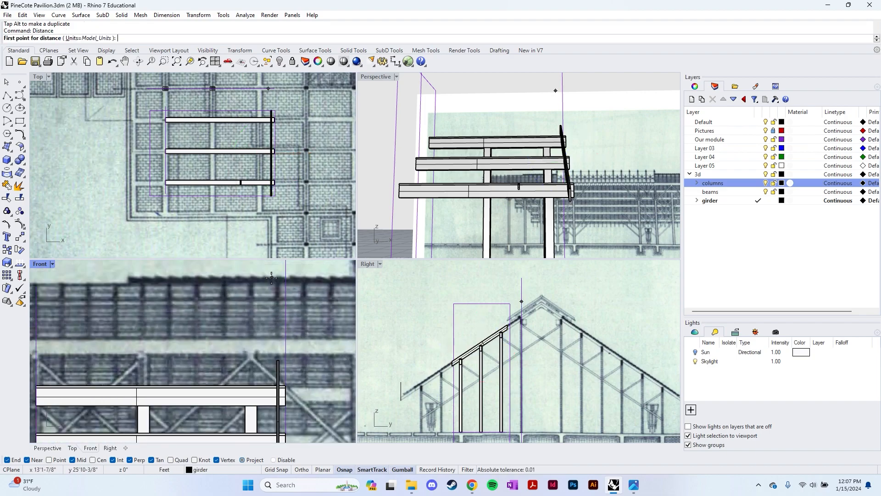
pyautogui.scroll(2, 276, 287)
pyautogui.click(277, 290)
pyautogui.click(248, 291)
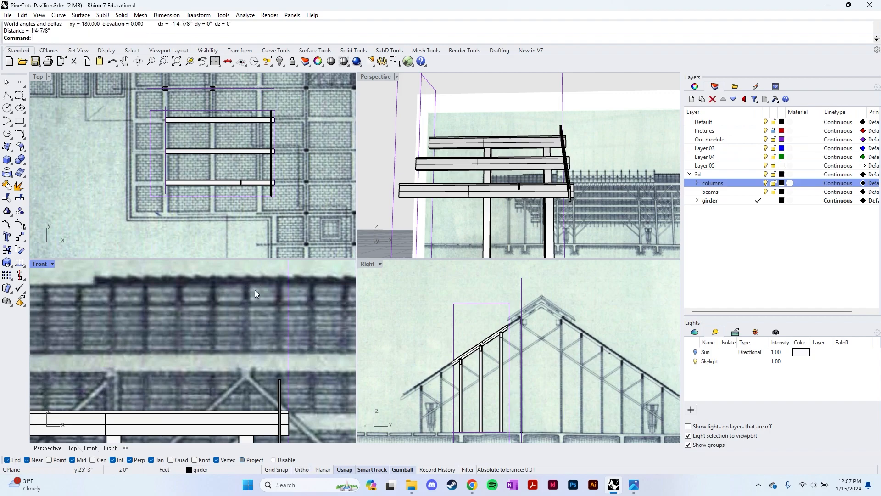
pyautogui.scroll(4, 256, 296)
pyautogui.press('Return')
pyautogui.click(299, 312)
pyautogui.click(203, 315)
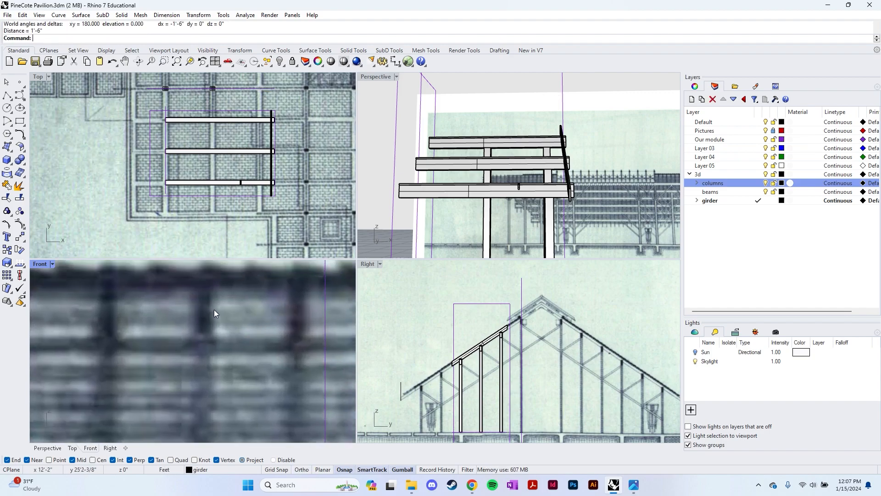
pyautogui.scroll(-6, 212, 282)
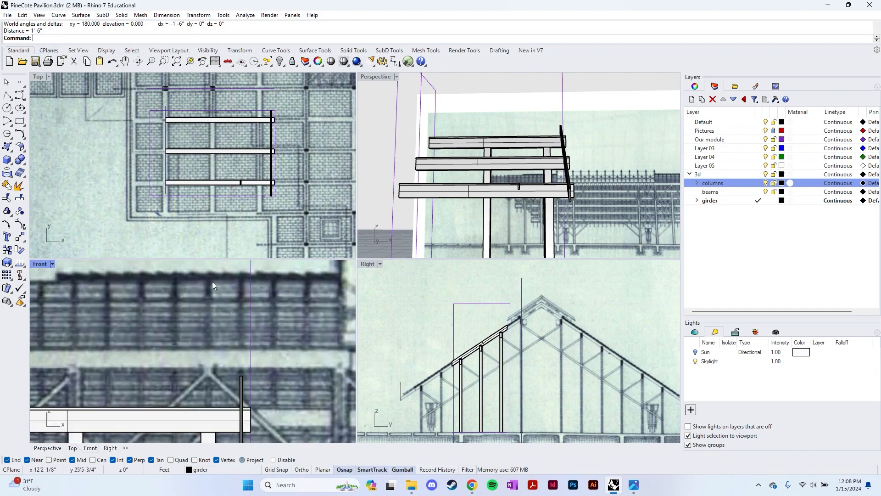
# Save the file and array the end rafter linearly back across the beams as 10 items spaced 1.5 feet apart.
pyautogui.click(234, 364)
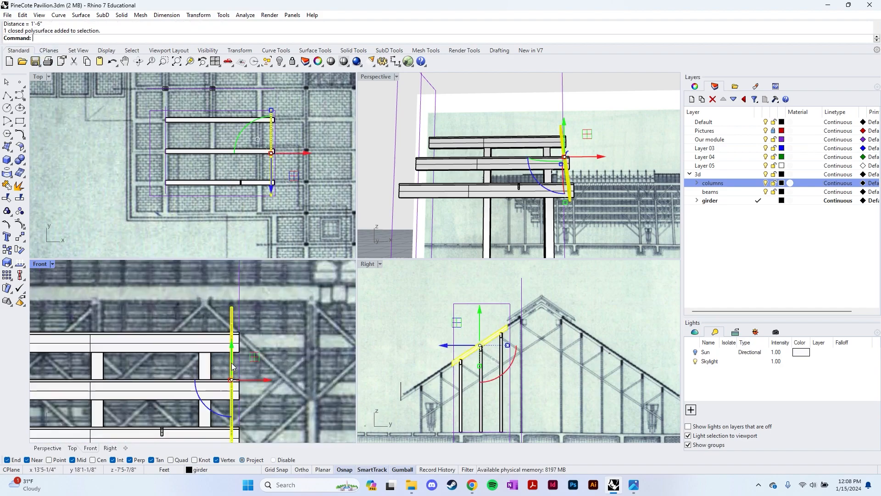
pyautogui.scroll(4, 296, 149)
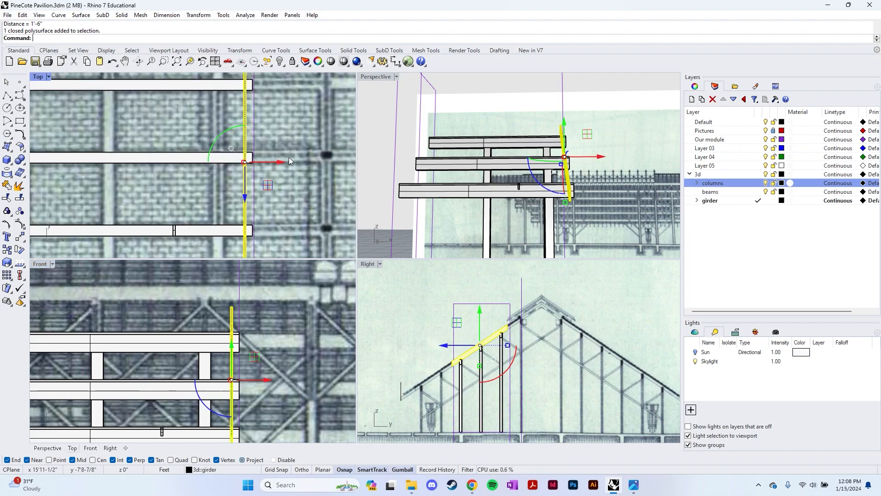
pyautogui.hotkey('ctrl', 's')
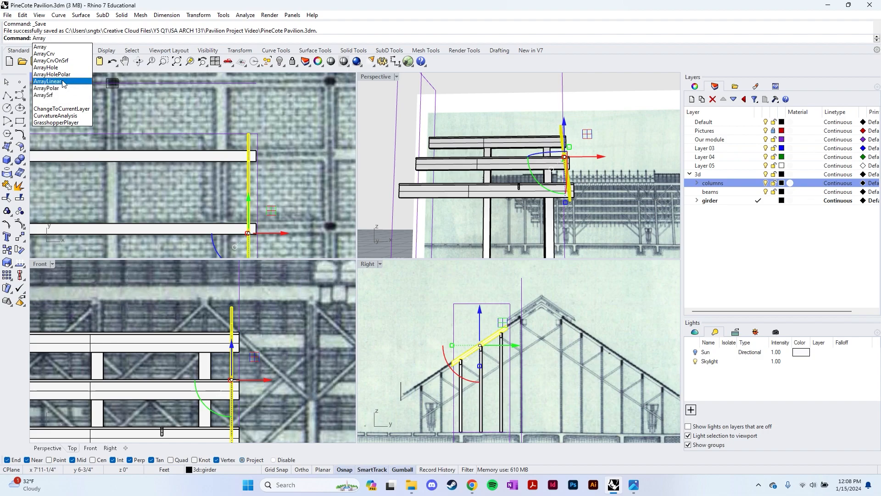
pyautogui.click(48, 81)
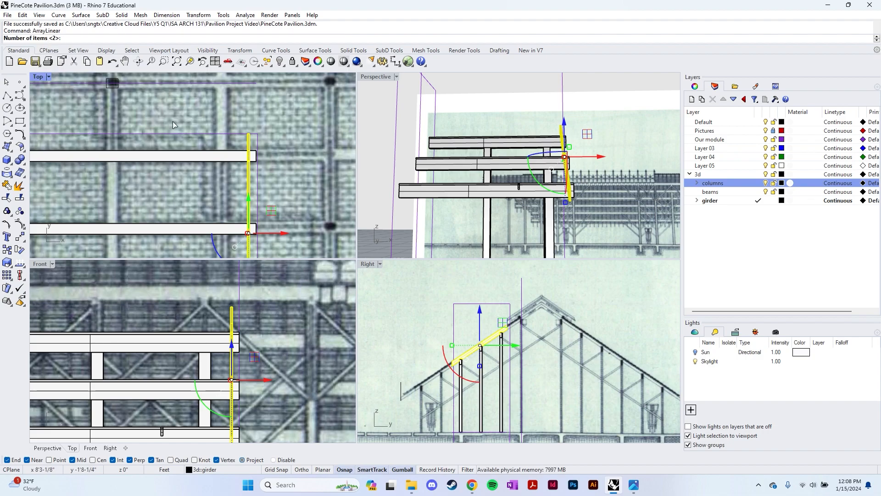
pyautogui.scroll(-10, 217, 148)
pyautogui.scroll(-2, 205, 321)
pyautogui.moveTo(204, 321); pyautogui.dragTo(222, 367, button='right')
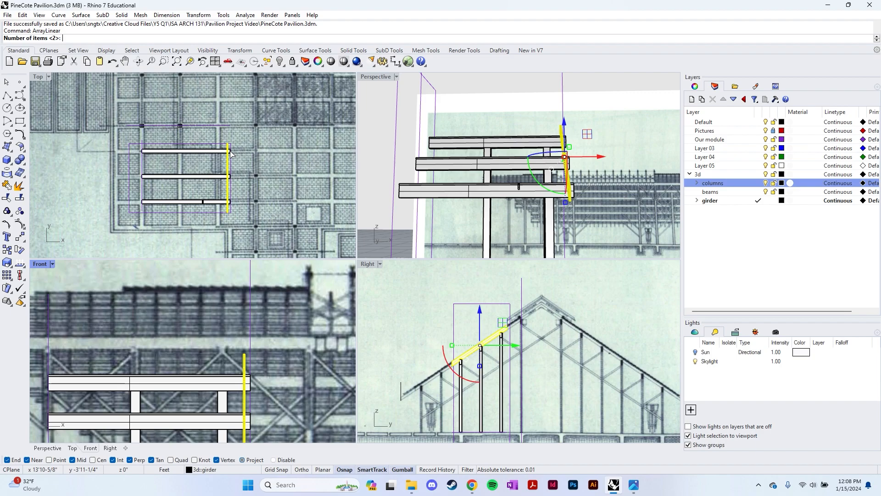
pyautogui.press('Return')
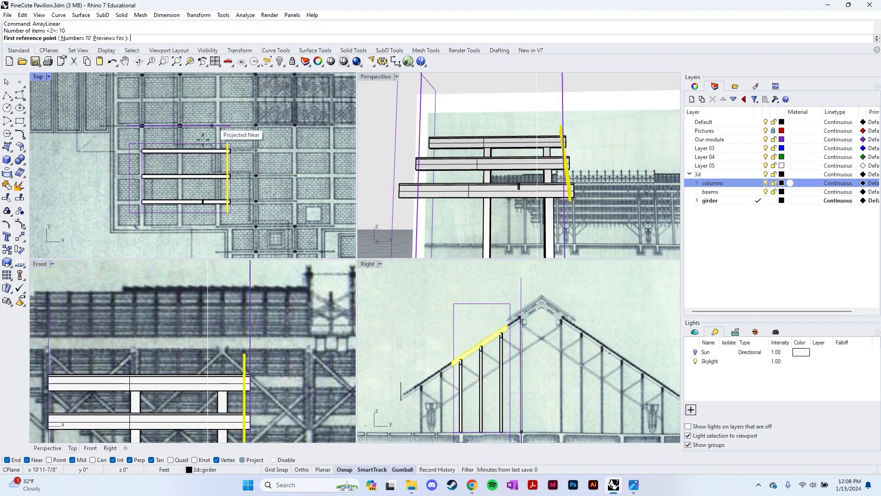
pyautogui.scroll(5, 305, 353)
pyautogui.scroll(4, 305, 353)
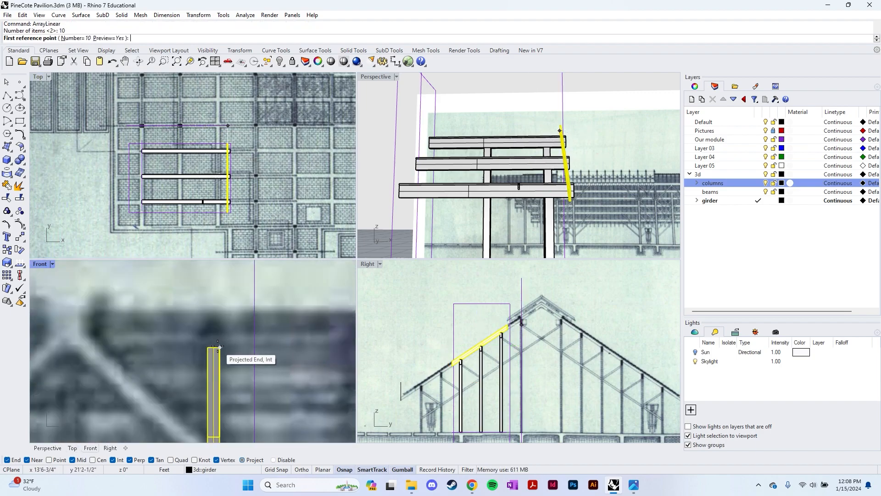
pyautogui.click(218, 347)
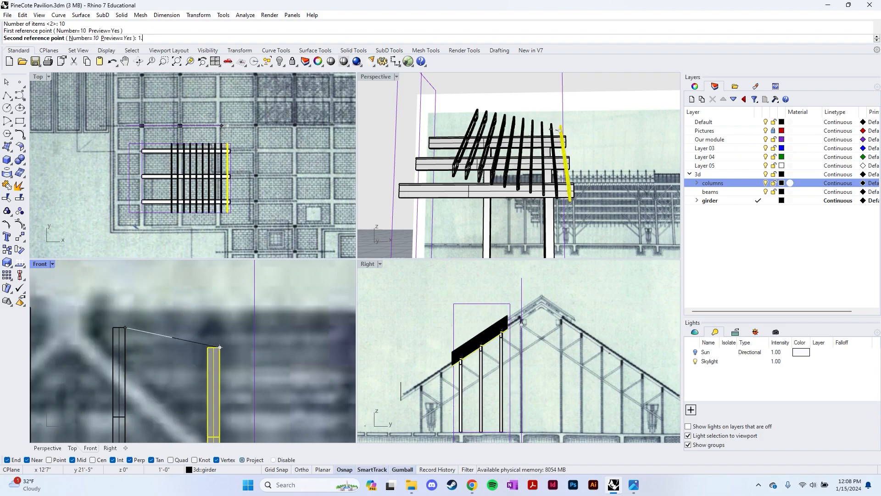
pyautogui.write('.5')
pyautogui.press('F8')
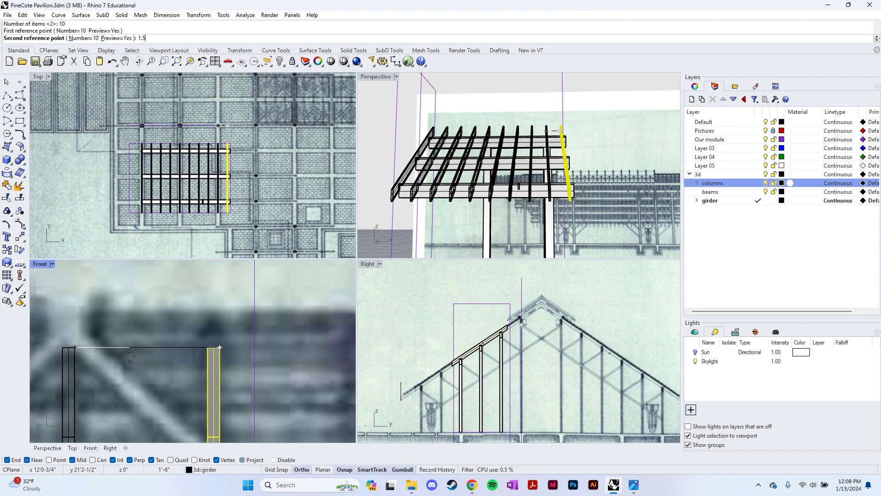
pyautogui.press('Return')
pyautogui.scroll(-5, 156, 334)
pyautogui.press('Escape')
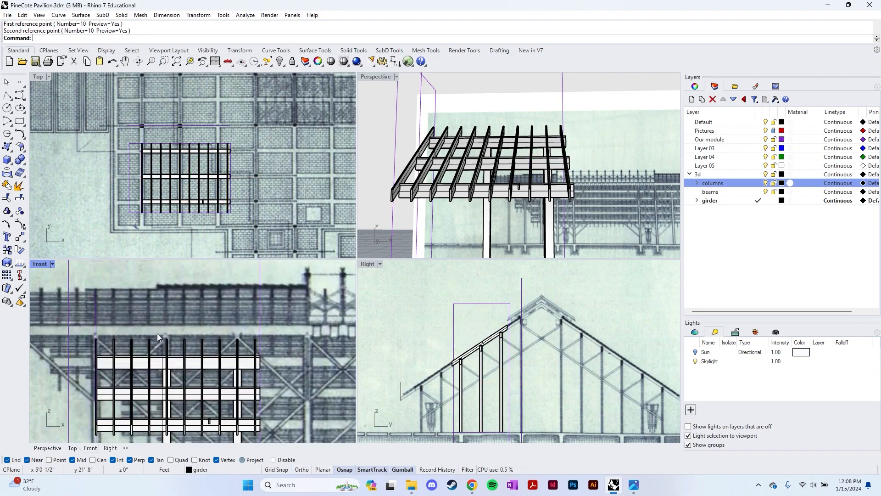
# Assign the outermost rafter at the far end of the array to girder's sublayer and save the file.
pyautogui.scroll(-6, 79, 311)
pyautogui.moveTo(112, 360); pyautogui.dragTo(222, 354, button='right')
pyautogui.scroll(4, 222, 354)
pyautogui.moveTo(518, 208); pyautogui.dragTo(595, 171, button='right')
pyautogui.scroll(10, 402, 181)
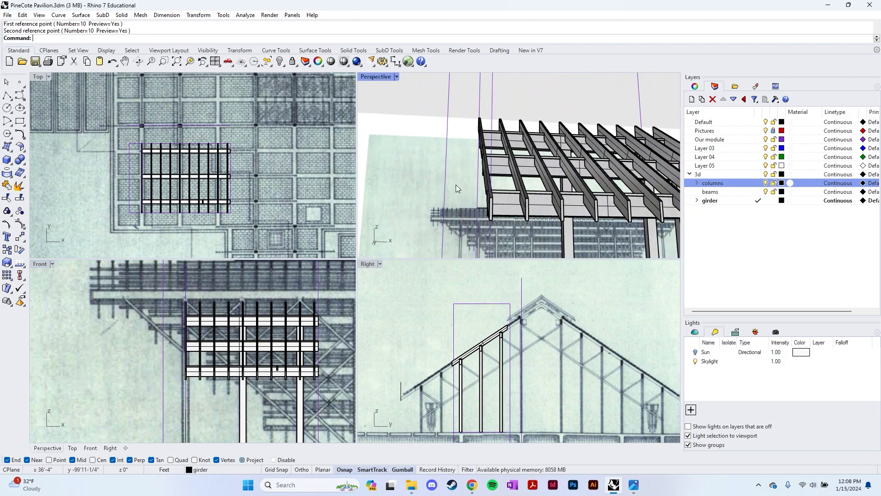
pyautogui.scroll(8, 511, 178)
pyautogui.moveTo(482, 169); pyautogui.dragTo(503, 172, button='right')
pyautogui.scroll(-8, 504, 171)
pyautogui.click(515, 170)
pyautogui.click(698, 201)
pyautogui.rightClick(725, 211)
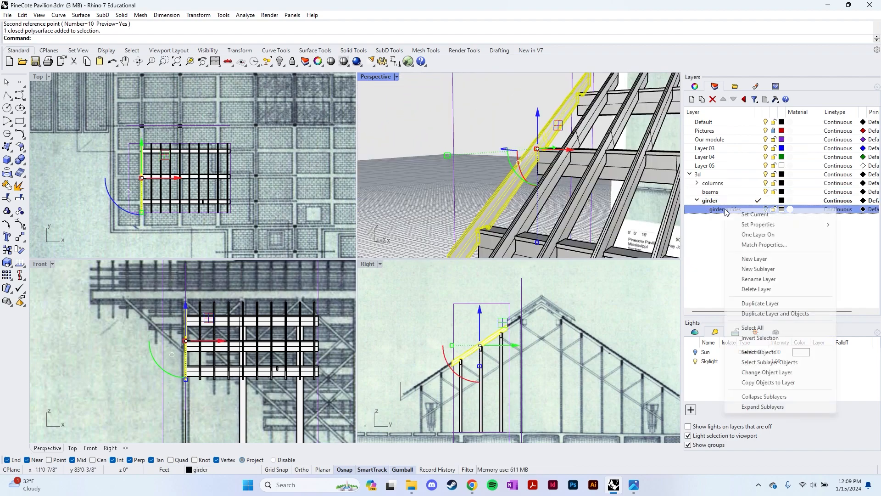
pyautogui.click(762, 372)
pyautogui.scroll(-10, 481, 188)
pyautogui.hotkey('ctrl', 's')
pyautogui.moveTo(481, 188); pyautogui.dragTo(496, 175, button='right')
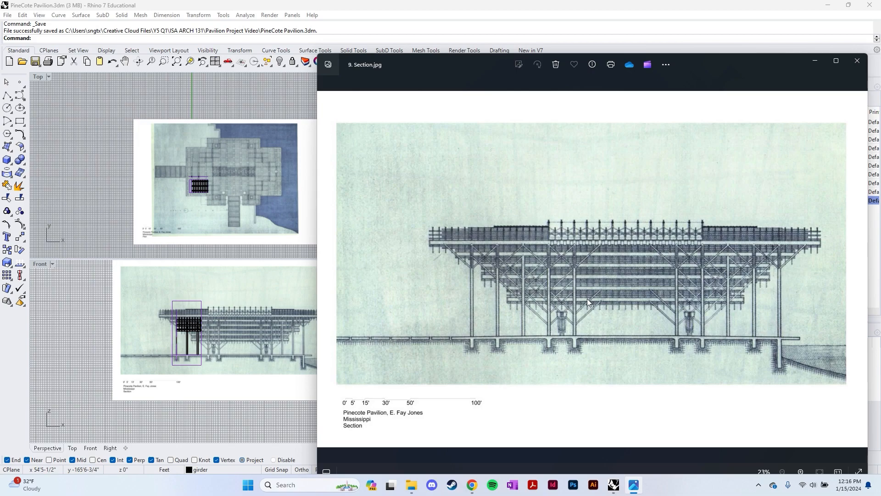
# Examine the pavilion reference photos for the diagonal bracing between columns and return to Rhino.
pyautogui.press('Right')
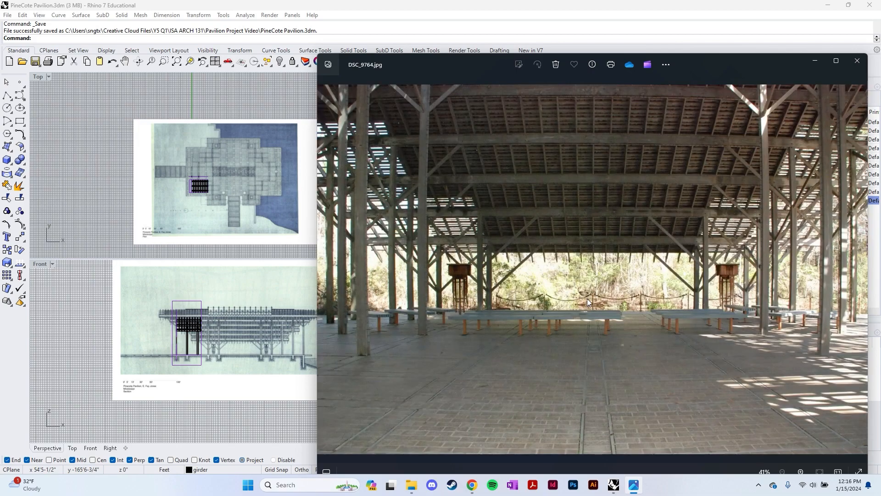
pyautogui.press('Right')
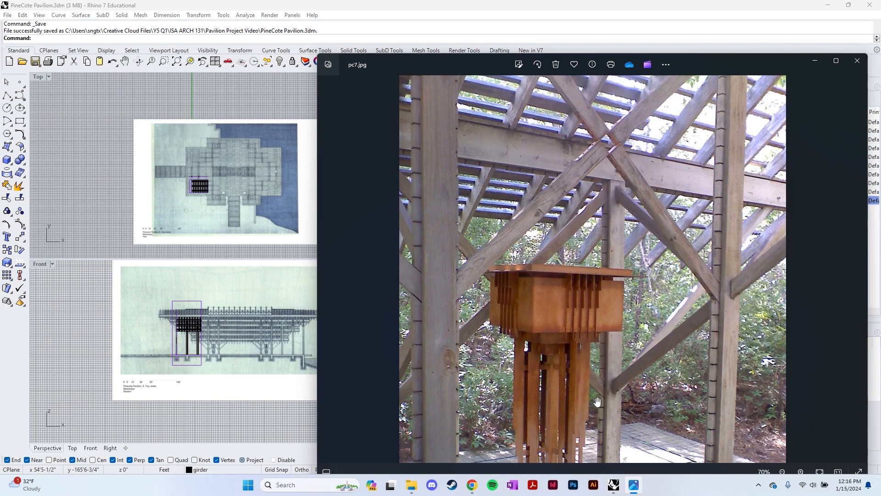
pyautogui.press('Right')
pyautogui.hotkey('alt', 'Tab')
# Make Layer 03 the current layer and rename it temp.
pyautogui.doubleClick(711, 149)
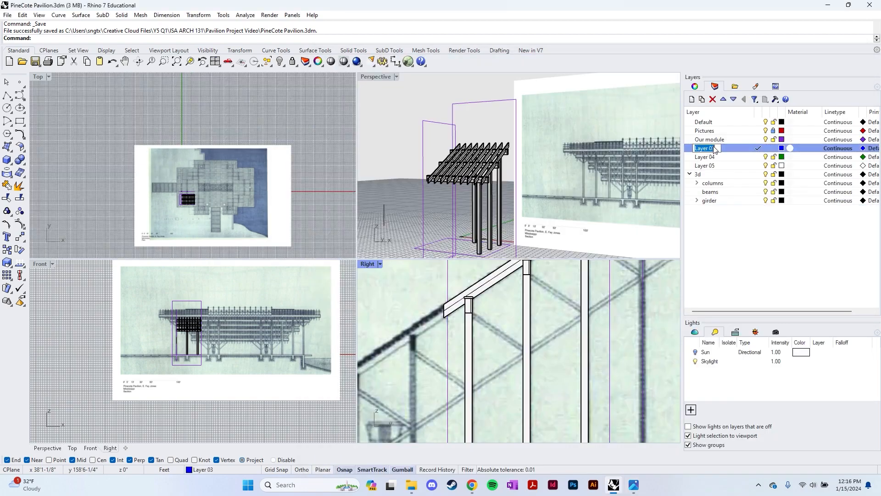
pyautogui.write('temp')
pyautogui.press('Return')
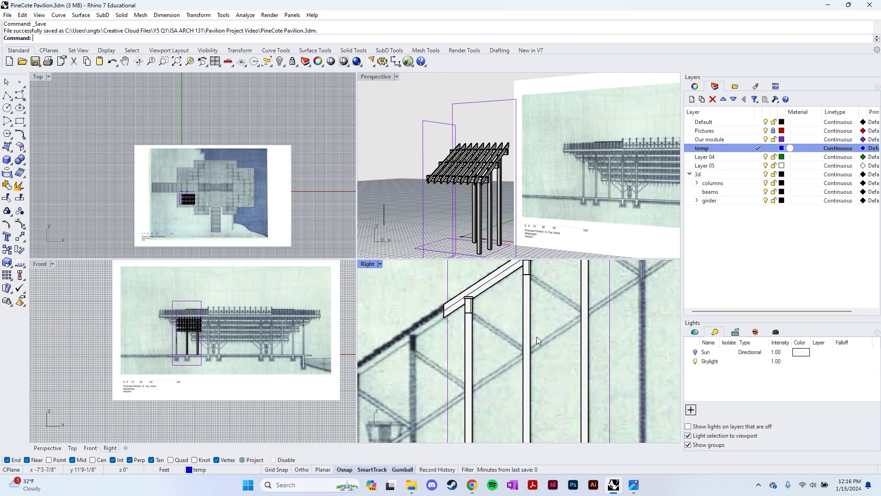
# Draw a line tracing the diagonal brace between the two outermost modelled columns in the right elevation.
pyautogui.write('Line')
pyautogui.press('Return')
pyautogui.scroll(4, 536, 342)
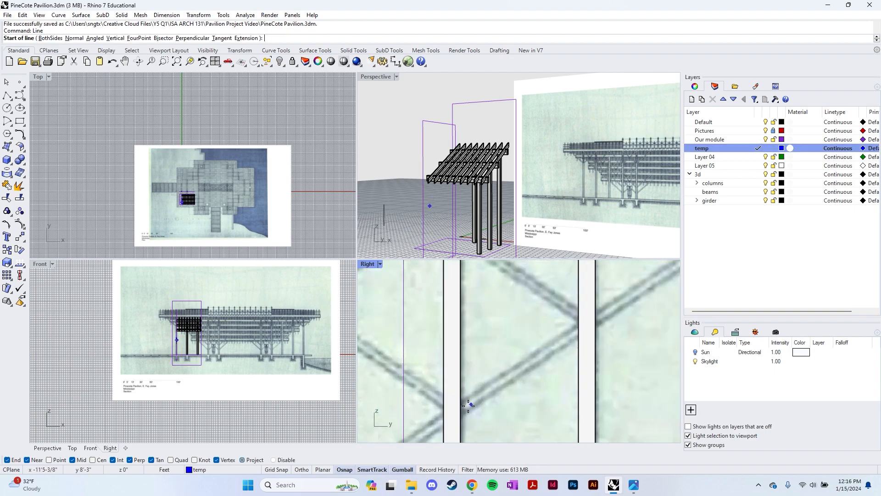
pyautogui.click(460, 408)
pyautogui.click(571, 338)
pyautogui.press('Return')
pyautogui.scroll(-2, 571, 337)
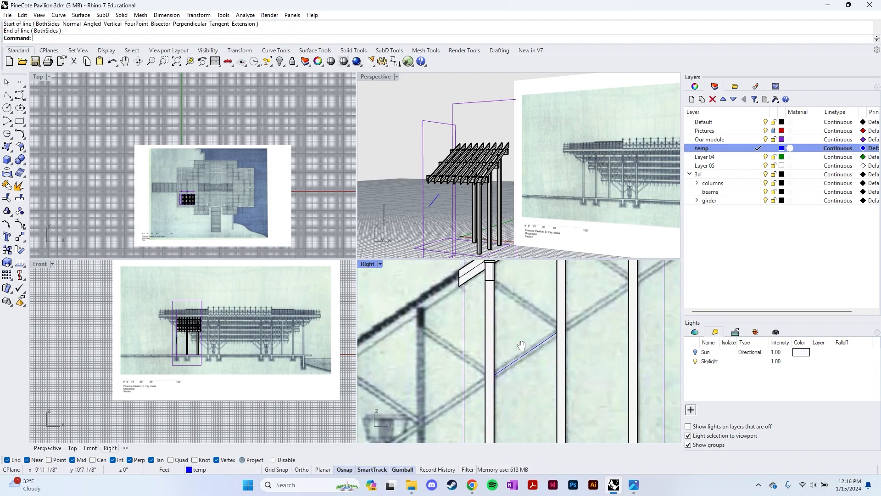
# Draw a line tracing the upper diagonal brace from the second column up to the outermost column's head in the right elevation.
pyautogui.scroll(3, 535, 357)
pyautogui.click(535, 358)
pyautogui.scroll(-5, 535, 358)
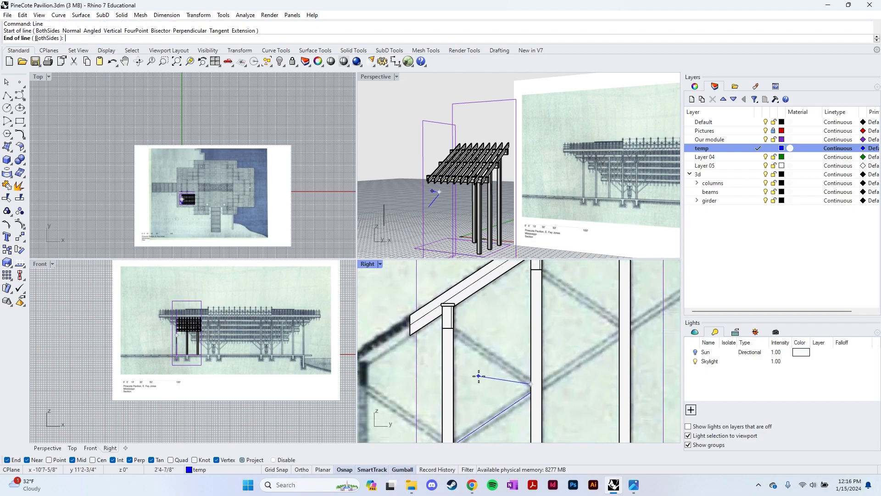
pyautogui.scroll(7, 454, 320)
pyautogui.click(434, 313)
pyautogui.scroll(-3, 434, 313)
# Select both brace lines and move them about 12 feet along X onto the module's far column in the front elevation.
pyautogui.click(495, 378)
pyautogui.scroll(6, 174, 332)
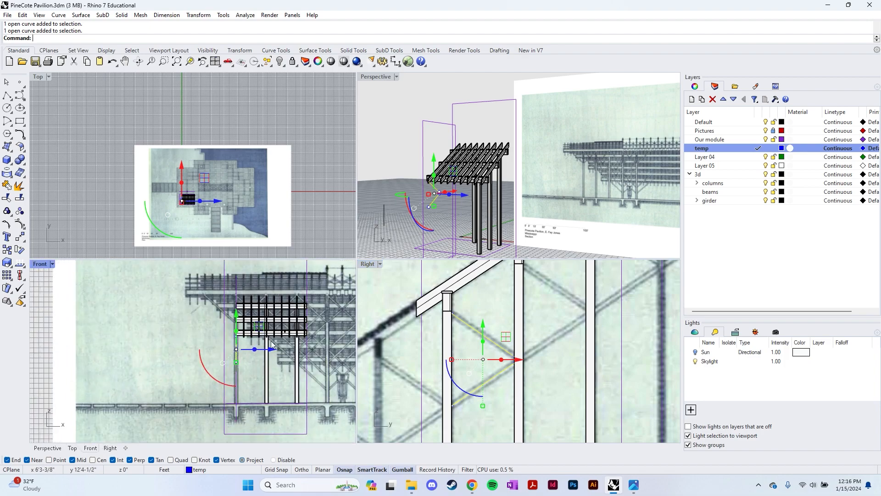
pyautogui.moveTo(245, 356); pyautogui.dragTo(344, 356)
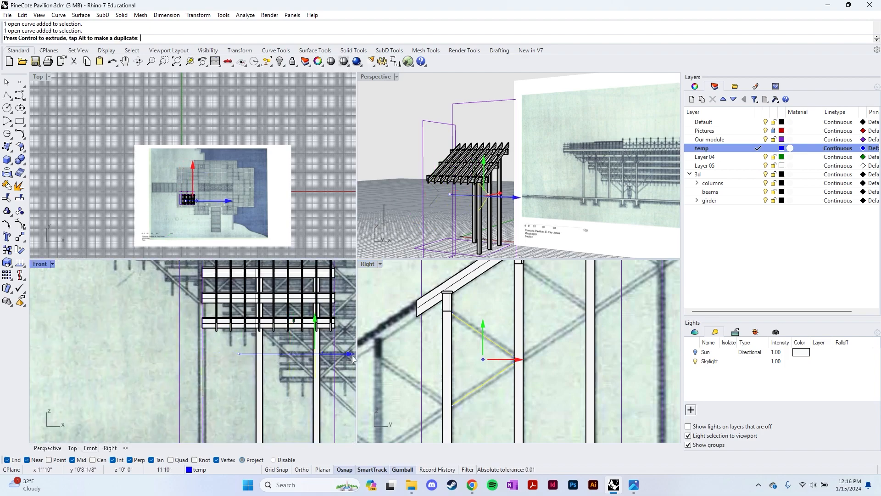
pyautogui.scroll(2, 332, 387)
pyautogui.moveTo(333, 387); pyautogui.dragTo(273, 360, button='right')
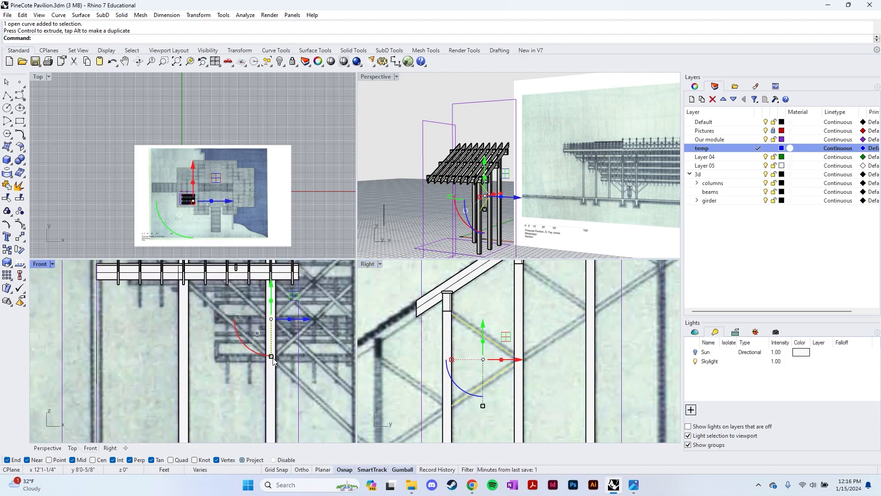
# Try moving the brace lines again in the perspective view, and undo the move.
pyautogui.scroll(8, 480, 213)
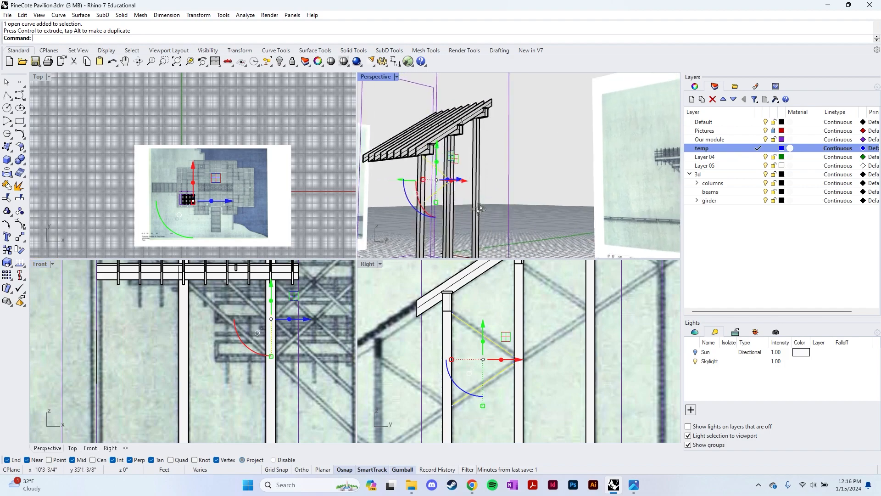
pyautogui.scroll(10, 122, 214)
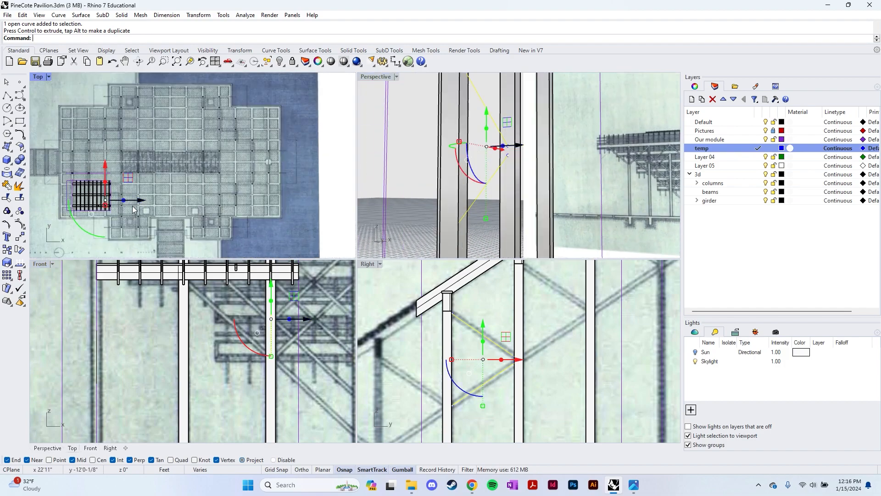
pyautogui.scroll(-5, 136, 215)
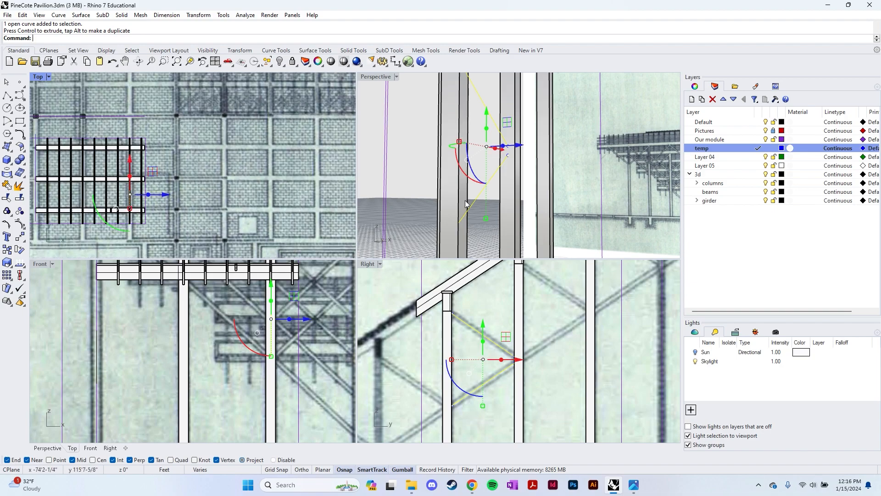
pyautogui.scroll(-8, 457, 209)
pyautogui.moveTo(470, 191); pyautogui.dragTo(555, 189, button='right')
pyautogui.moveTo(483, 181); pyautogui.dragTo(573, 187)
pyautogui.click(637, 175)
pyautogui.moveTo(637, 175); pyautogui.dragTo(518, 171, button='right')
pyautogui.hotkey('ctrl', 'z')
# Examine reference photo pc7.jpg for how the diagonal braces connect the columns and return to Rhino.
pyautogui.click(587, 183)
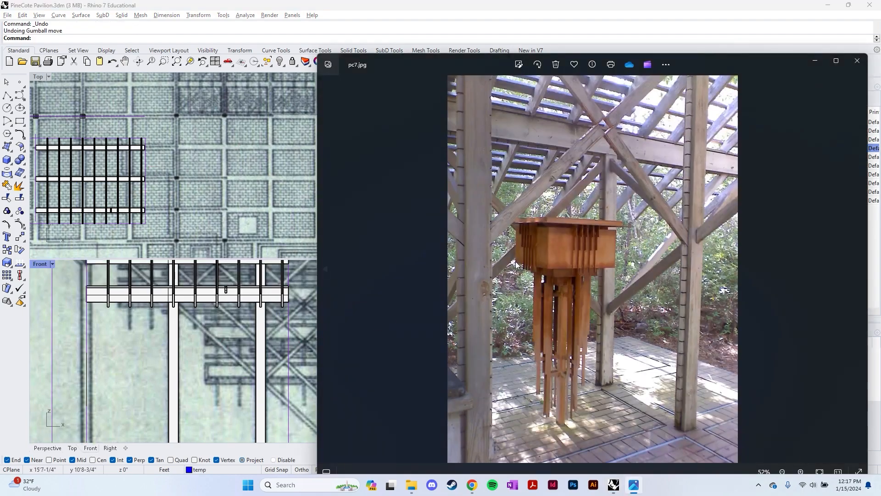
pyautogui.scroll(5, 696, 238)
pyautogui.scroll(-5, 691, 234)
pyautogui.hotkey('alt', 'Tab')
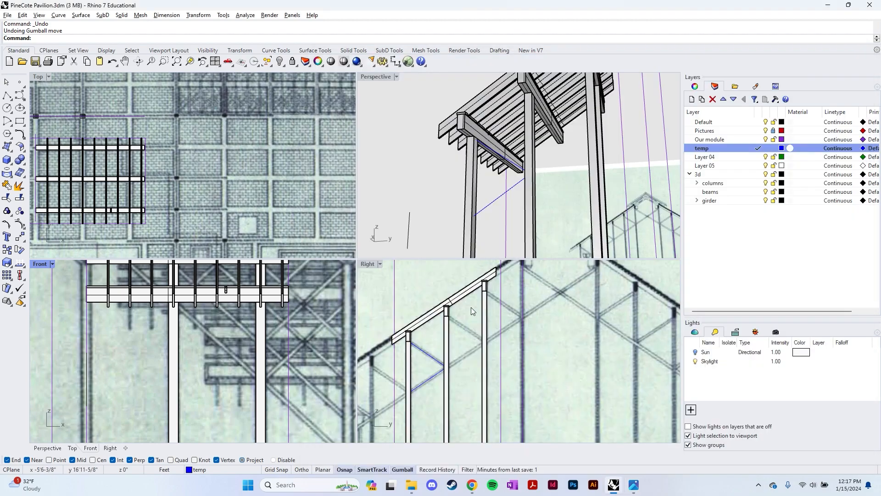
# Check the two traced brace lines' position against the columns and the bracing in the front and right elevation drawings.
pyautogui.scroll(-4, 228, 302)
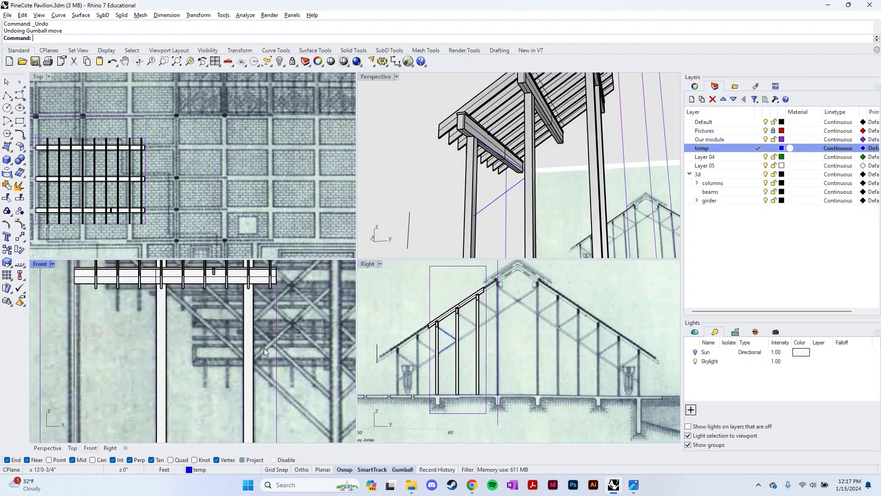
pyautogui.scroll(5, 452, 349)
pyautogui.click(440, 329)
pyautogui.click(461, 355)
pyautogui.scroll(6, 286, 337)
pyautogui.scroll(-6, 259, 338)
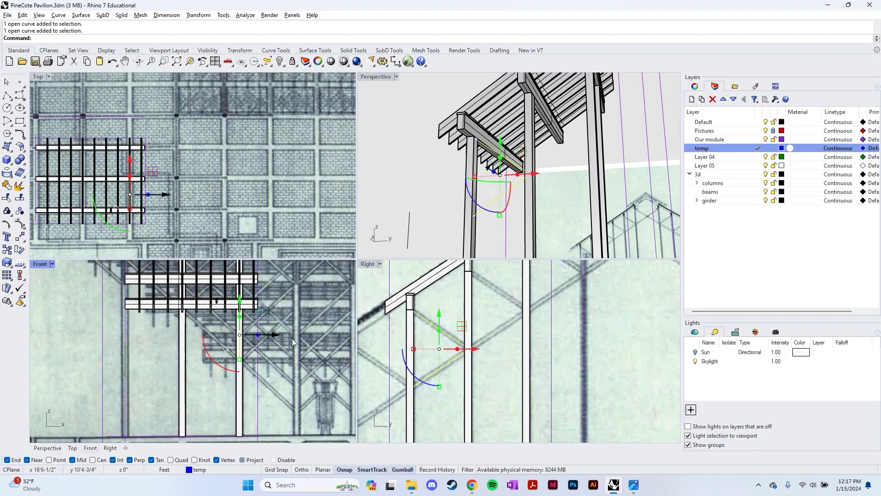
pyautogui.press('Escape')
pyautogui.click(458, 343)
pyautogui.click(488, 363)
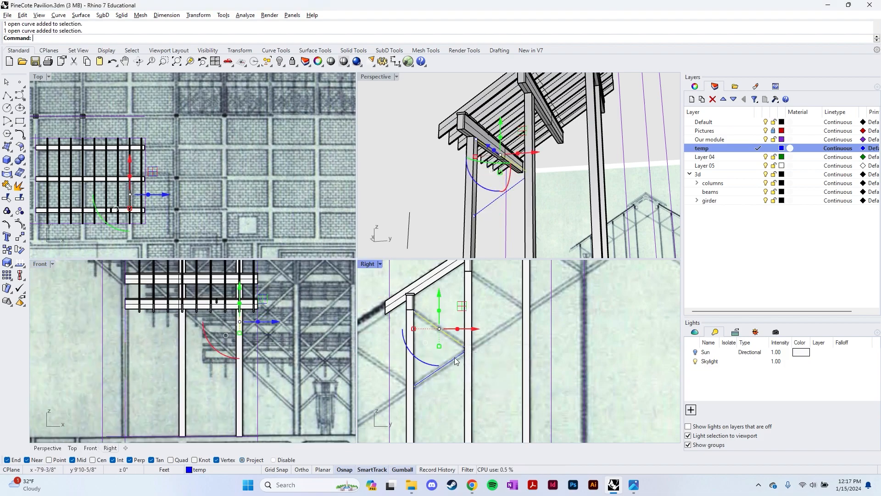
pyautogui.scroll(6, 182, 330)
pyautogui.press('Escape')
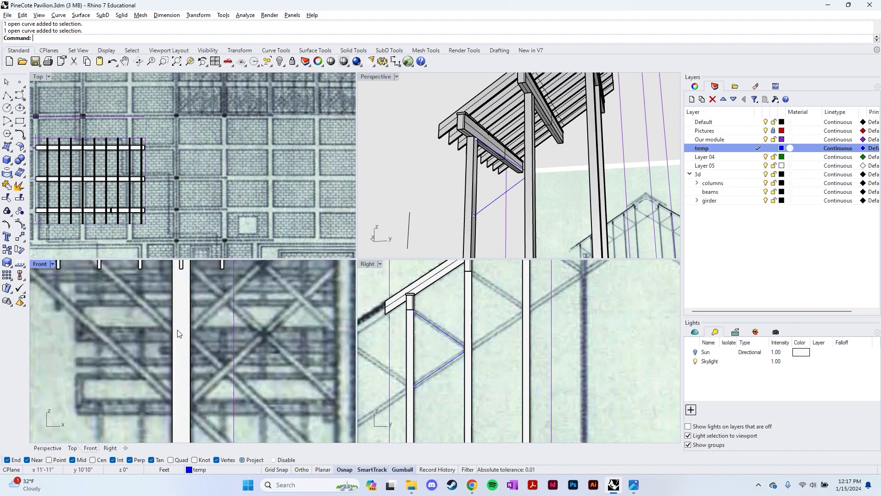
# Try tracing the diagonal brace with a line from the column's edge up toward the lowest beam in the front elevation.
pyautogui.moveTo(176, 330); pyautogui.dragTo(233, 351, button='right')
pyautogui.press('Return')
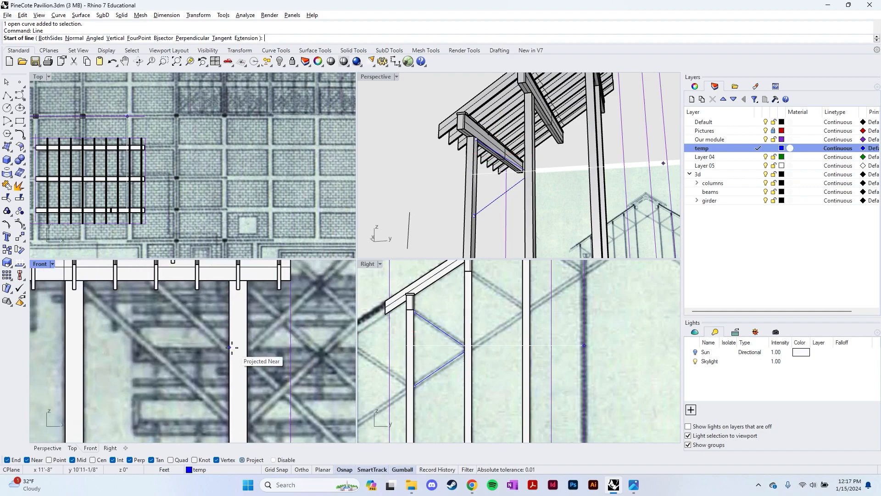
pyautogui.click(239, 355)
pyautogui.scroll(-3, 239, 356)
pyautogui.scroll(3, 218, 327)
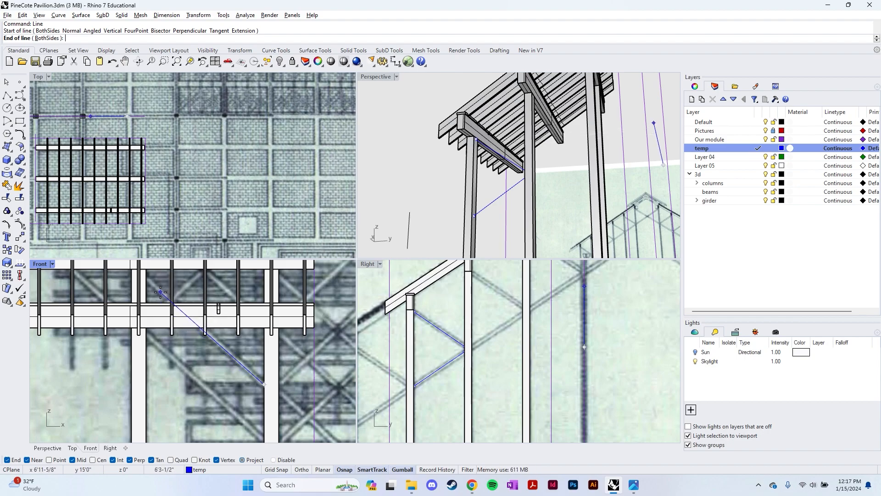
pyautogui.click(216, 341)
pyautogui.scroll(-4, 275, 376)
# Consult photo pc7.jpg and draw a line tracing the full diagonal brace between the two modelled columns in the front elevation.
pyautogui.hotkey('alt', 'Tab')
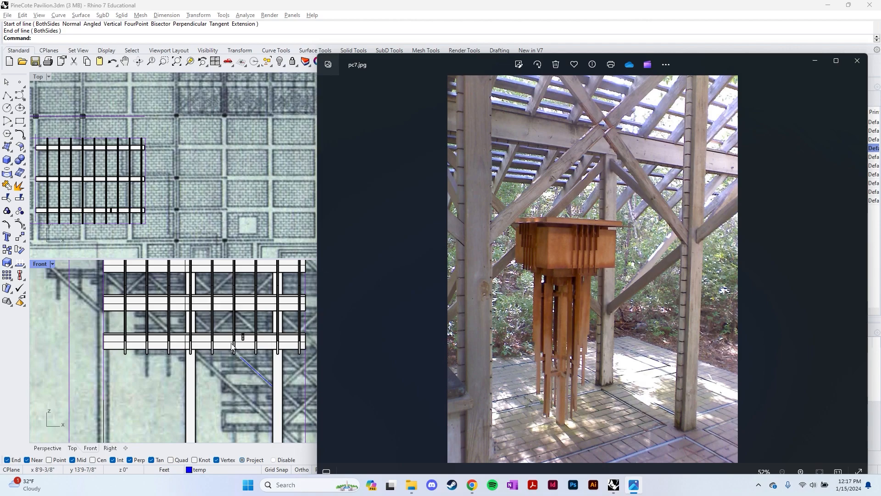
pyautogui.scroll(2, 233, 347)
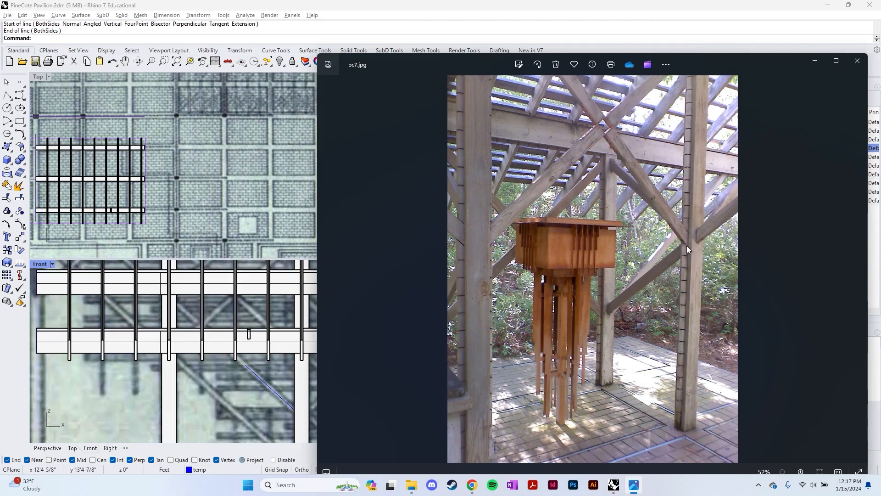
pyautogui.scroll(-3, 174, 363)
pyautogui.scroll(5, 289, 390)
pyautogui.rightClick(293, 382)
pyautogui.click(294, 381)
pyautogui.scroll(-6, 248, 353)
pyautogui.scroll(11, 240, 336)
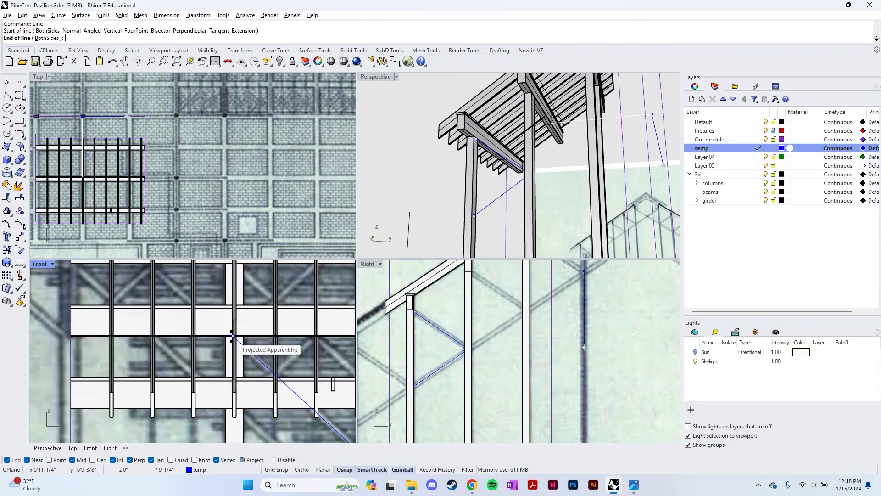
pyautogui.click(241, 348)
pyautogui.scroll(-4, 239, 351)
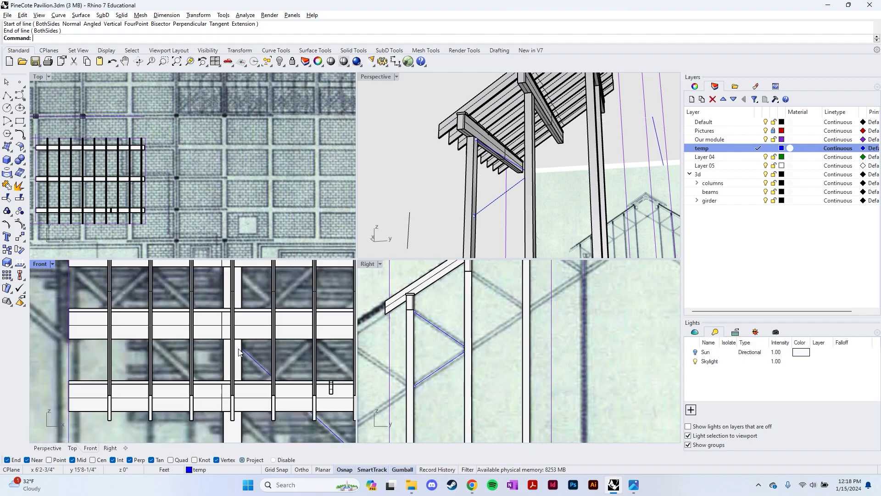
# Examine the joints between braces, column and beam up close in pc7.jpg.
pyautogui.hotkey('alt', 'Tab')
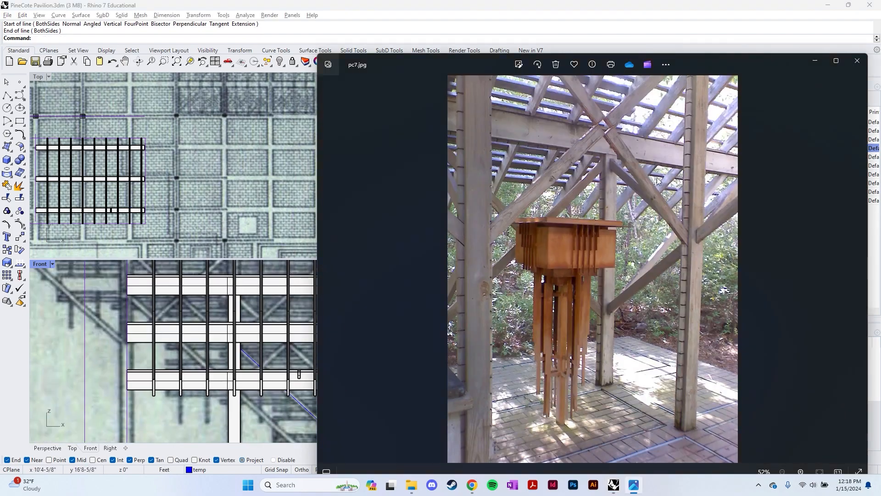
pyautogui.scroll(8, 660, 177)
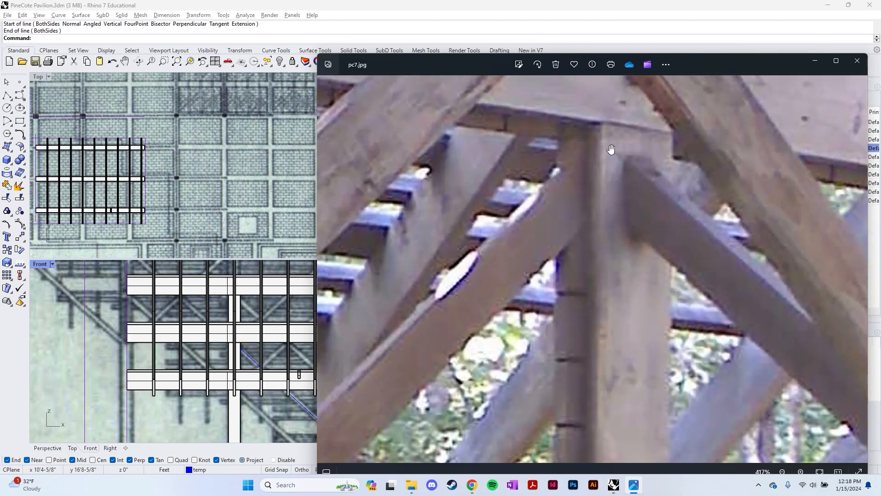
pyautogui.scroll(-4, 597, 165)
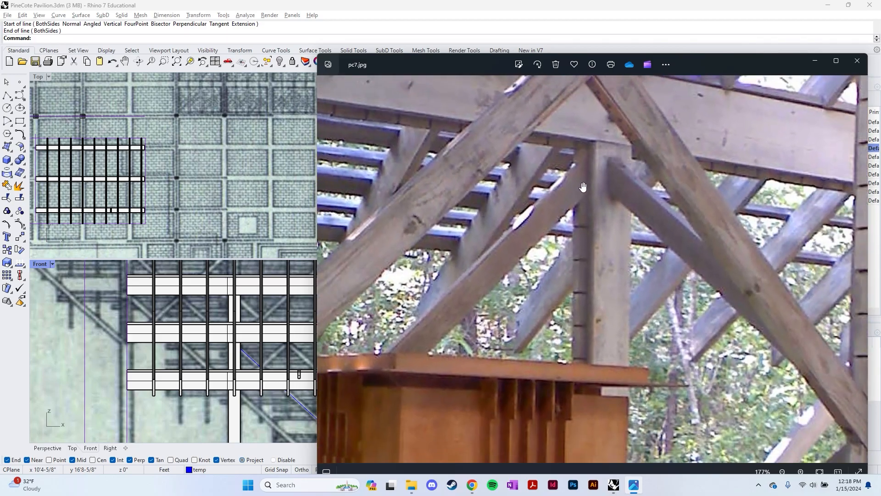
pyautogui.scroll(-4, 617, 192)
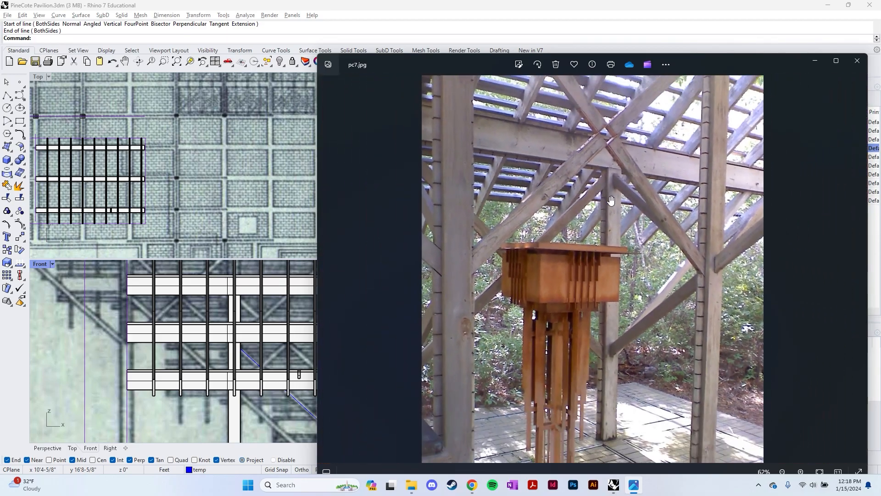
# Draw a line tracing the opposite diagonal brace from the modelled column's outer edge up to the next drawn column in the front elevation.
pyautogui.moveTo(172, 409); pyautogui.dragTo(204, 374, button='right')
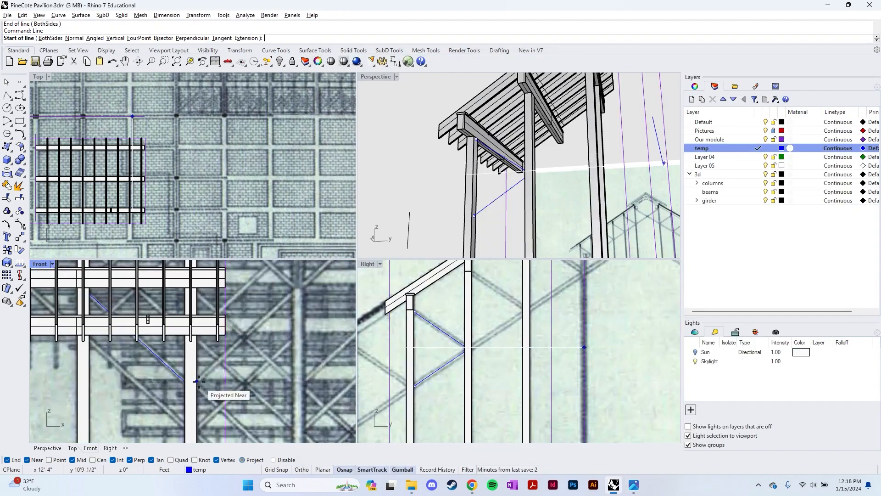
pyautogui.click(197, 382)
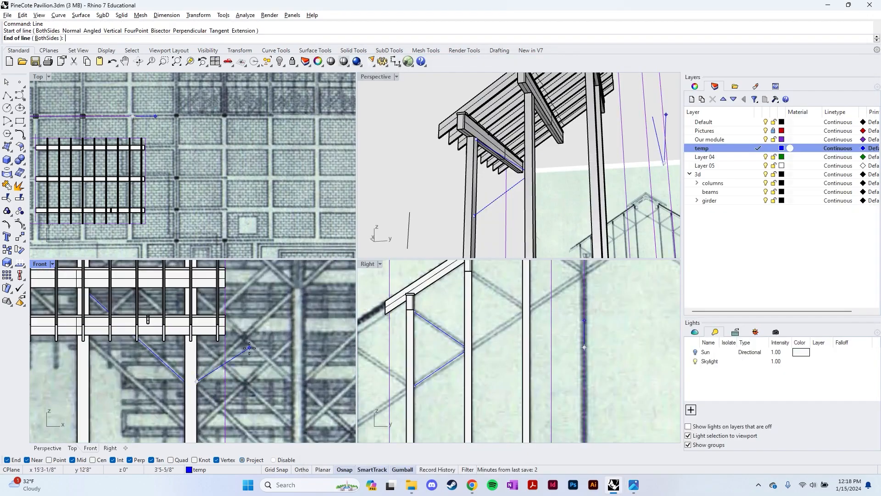
pyautogui.moveTo(297, 299); pyautogui.dragTo(267, 333, button='right')
pyautogui.click(266, 337)
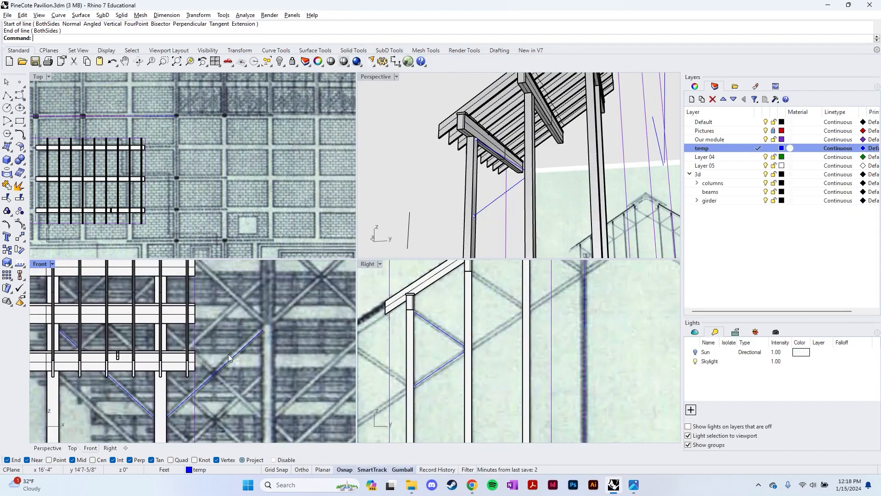
pyautogui.scroll(-5, 268, 342)
pyautogui.scroll(3, 265, 380)
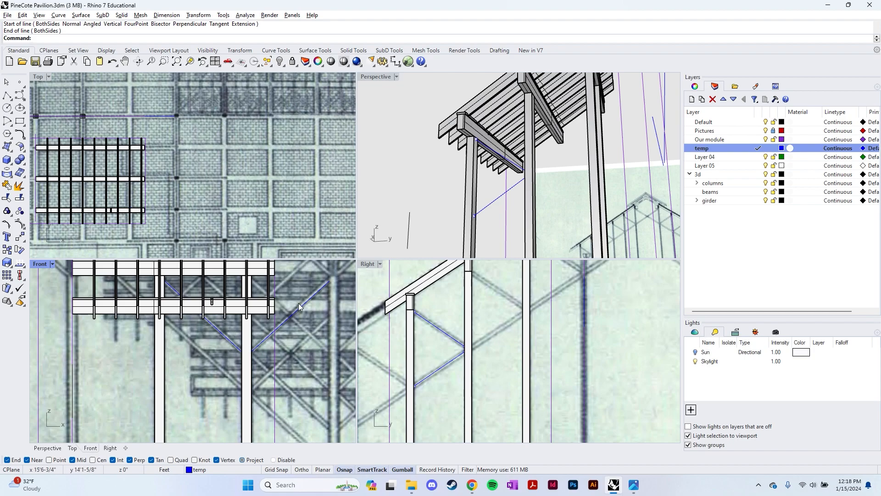
# Select the two front-elevation brace lines and move them in plan onto the middle row of columns.
pyautogui.moveTo(478, 252); pyautogui.dragTo(586, 175, button='right')
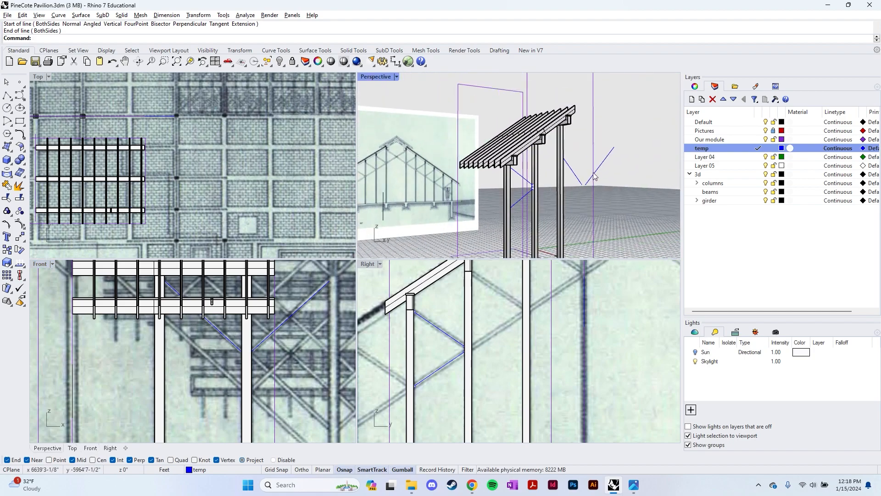
pyautogui.click(602, 171)
pyautogui.scroll(3, 574, 163)
pyautogui.keyDown('shift'); pyautogui.click(553, 165); pyautogui.keyUp('shift')
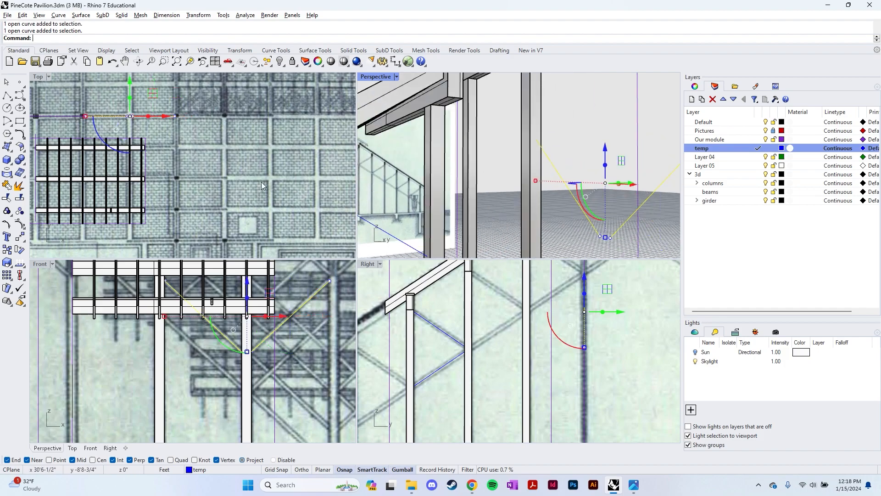
pyautogui.scroll(-2, 169, 149)
pyautogui.moveTo(155, 112); pyautogui.dragTo(164, 141)
pyautogui.moveTo(448, 172); pyautogui.dragTo(416, 153, button='right')
pyautogui.press('Escape')
# Reselect the two moved brace lines with SelLast and shift them slightly to center on the middle beam in plan.
pyautogui.scroll(8, 234, 173)
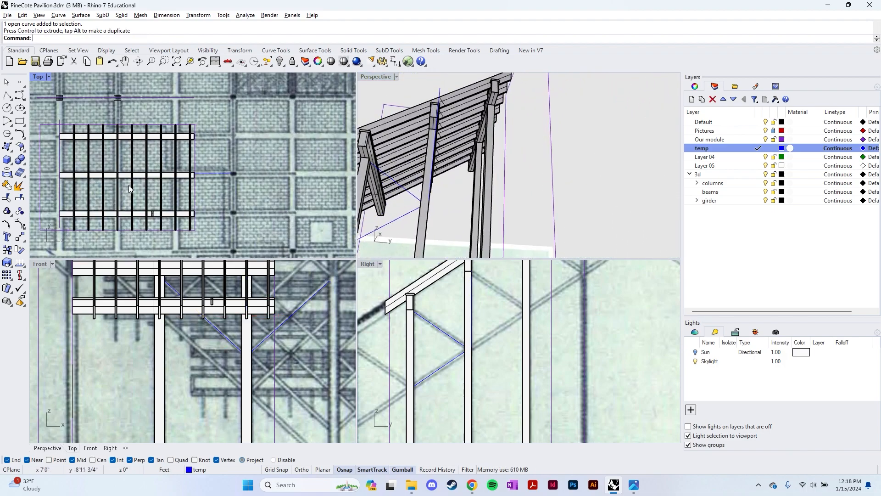
pyautogui.click(233, 174)
pyautogui.scroll(6, 177, 173)
pyautogui.click(308, 145)
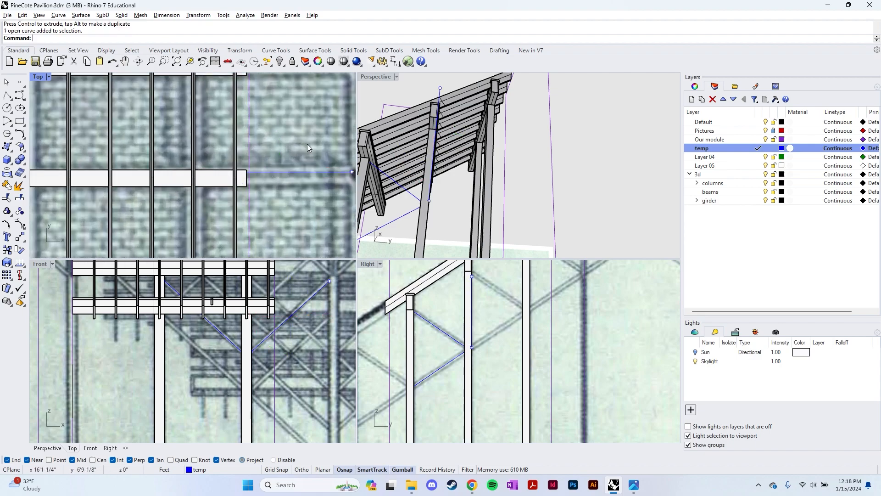
pyautogui.write('SelLast')
pyautogui.press('Return')
pyautogui.moveTo(194, 138); pyautogui.dragTo(194, 144)
pyautogui.press('Escape')
pyautogui.moveTo(445, 195); pyautogui.dragTo(438, 174, button='right')
pyautogui.scroll(-6, 470, 144)
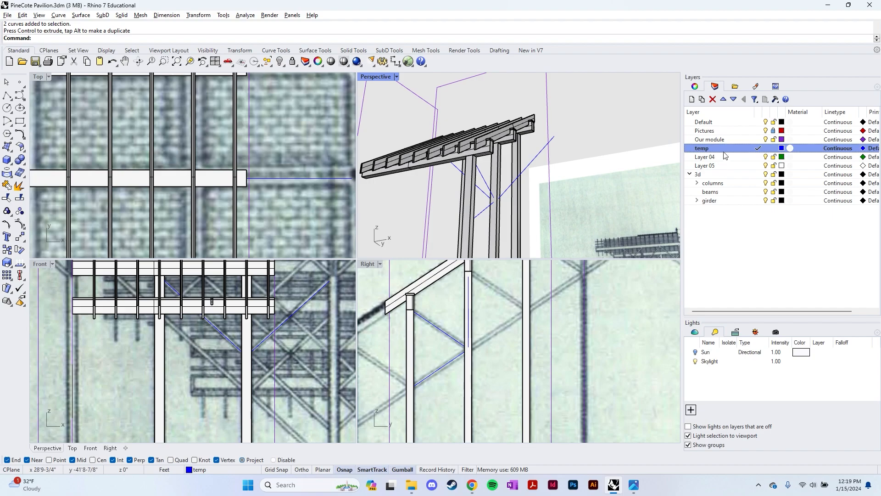
pyautogui.rightClick(728, 148)
pyautogui.click(762, 293)
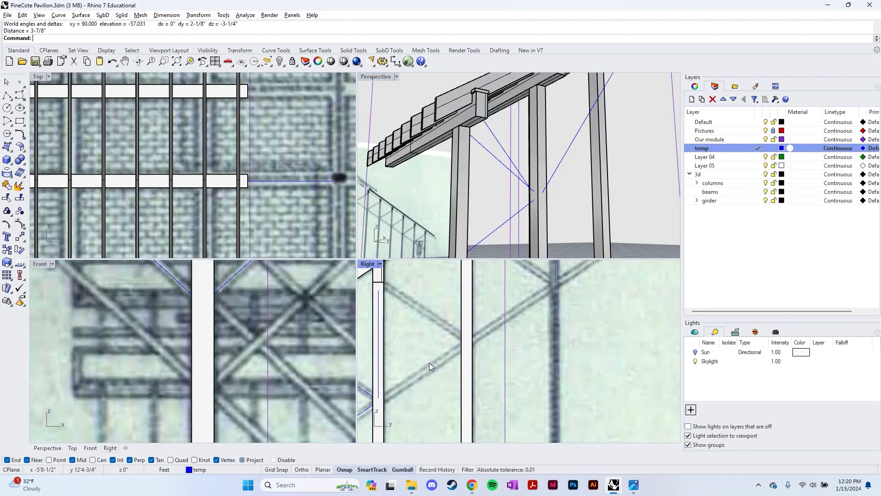
# Examine the crossing braces and their column connections in reference photo pc7.jpg.
pyautogui.hotkey('alt', 'Tab')
pyautogui.scroll(-2, 592, 250)
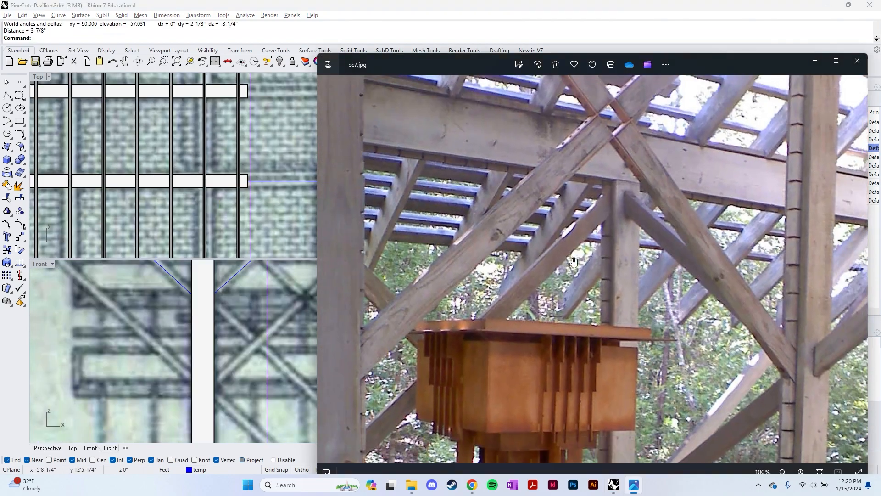
pyautogui.moveTo(681, 281); pyautogui.dragTo(630, 337)
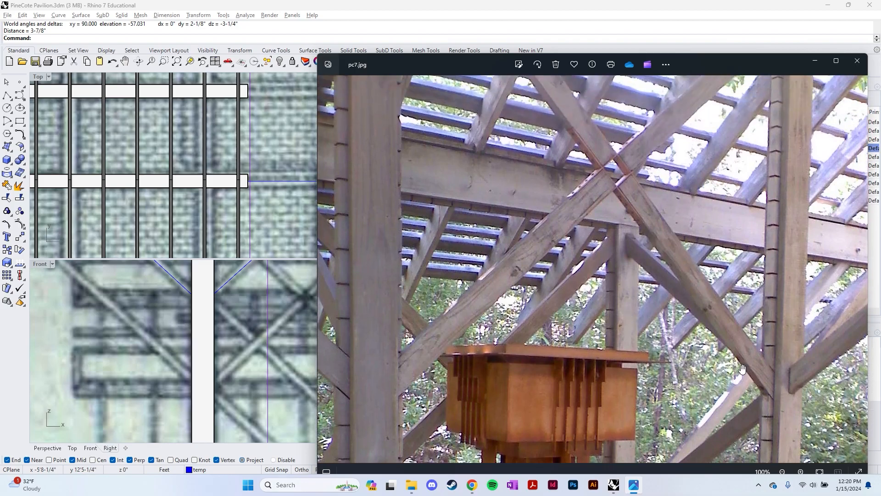
# Create a new layer named bracing under the 3d layer and make it the current layer.
pyautogui.click(241, 296)
pyautogui.scroll(-8, 413, 317)
pyautogui.scroll(6, 419, 339)
pyautogui.hotkey('alt', 'Tab')
pyautogui.hotkey('alt', 'Tab')
pyautogui.scroll(-5, 423, 325)
pyautogui.scroll(-5, 254, 308)
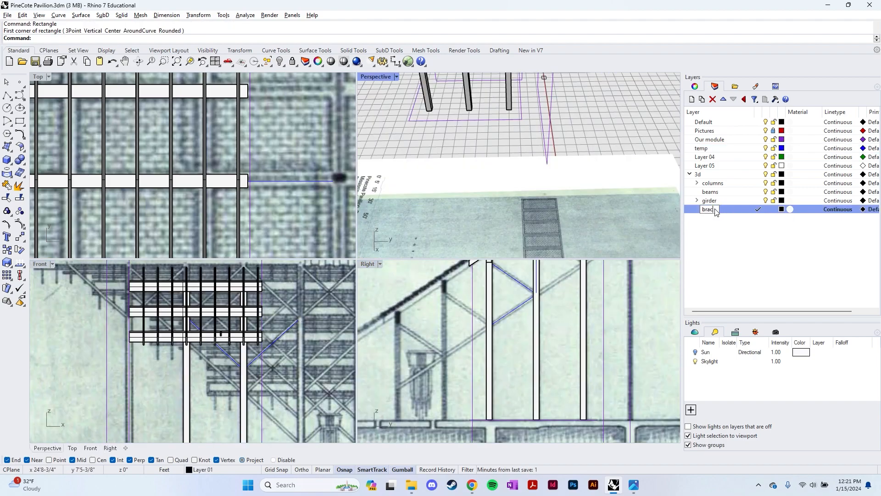
pyautogui.write('g')
pyautogui.press('Return')
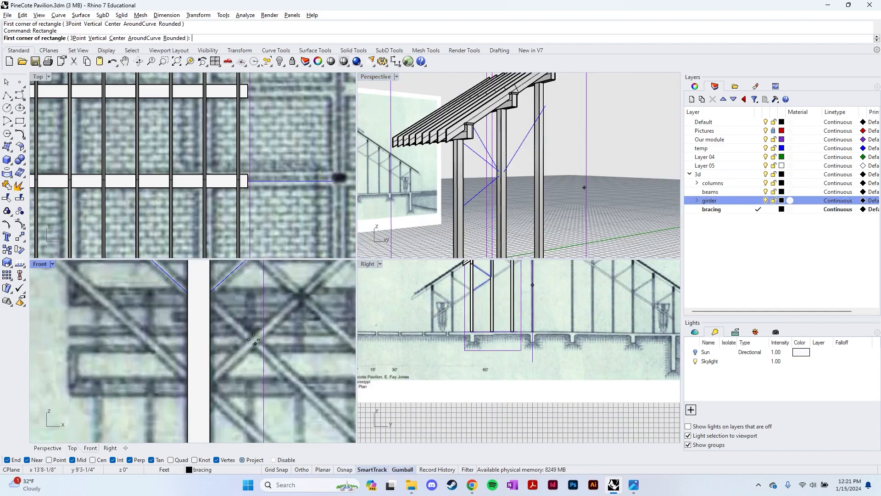
# Draw a 1.5" by 3.5" rectangle in the front elevation as the brace's cross-section.
pyautogui.click(233, 330)
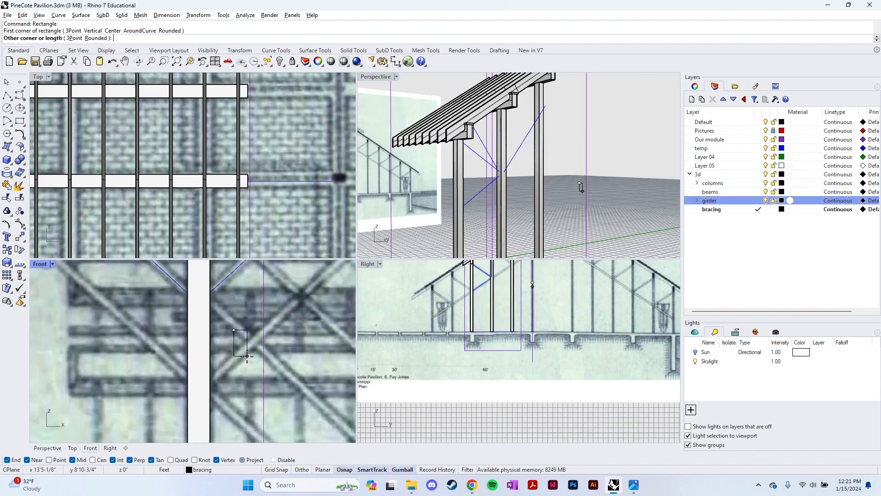
pyautogui.write('2')
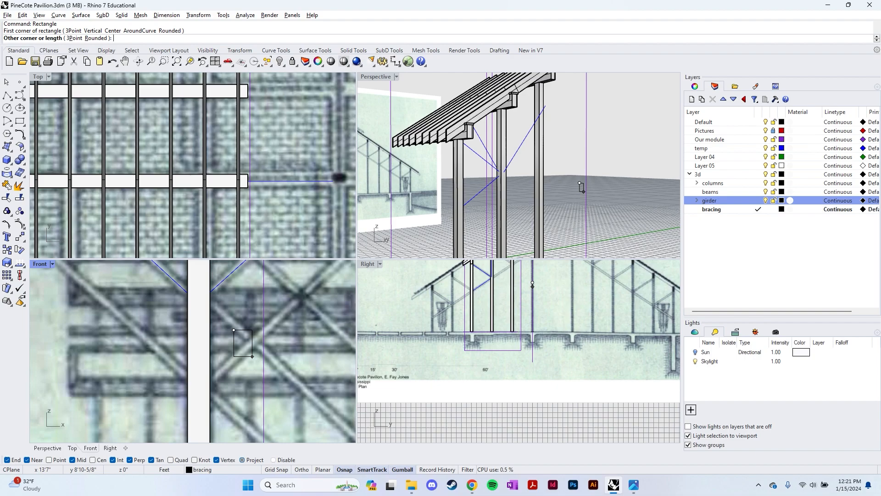
pyautogui.write('1.5"')
pyautogui.press('Return')
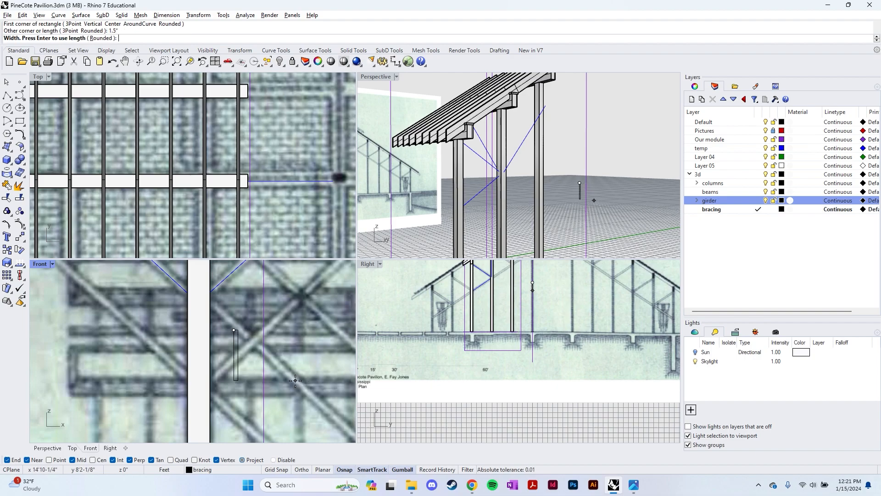
pyautogui.write('3.5')
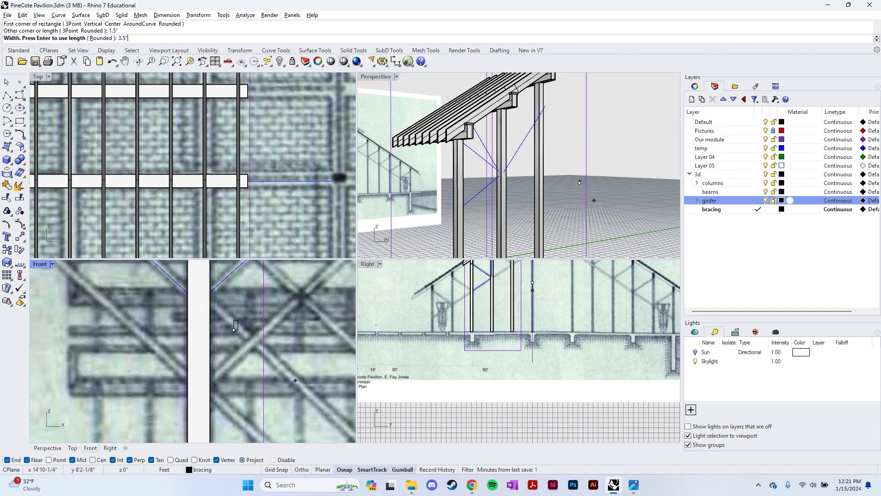
pyautogui.press('Return')
# Extrude the brace rectangle into a solid, setting its length across the columns in the right elevation.
pyautogui.scroll(5, 248, 351)
pyautogui.click(257, 353)
pyautogui.scroll(-5, 302, 319)
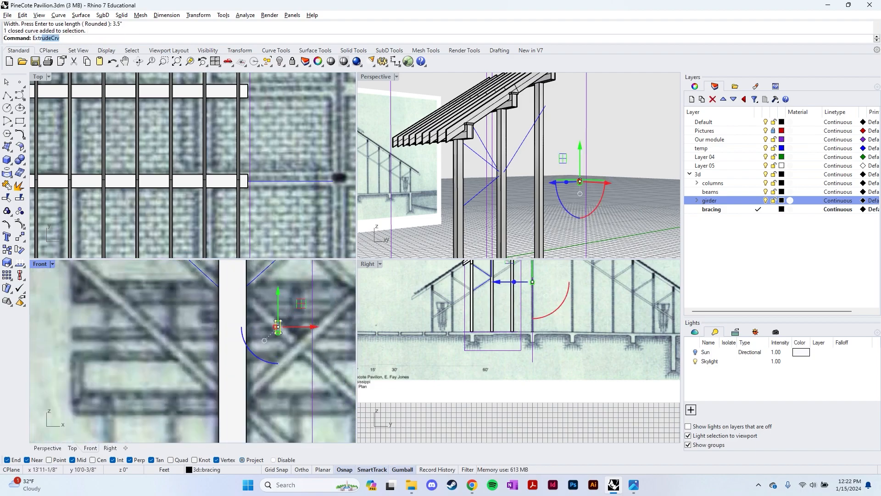
pyautogui.write('Ext')
pyautogui.press('Return')
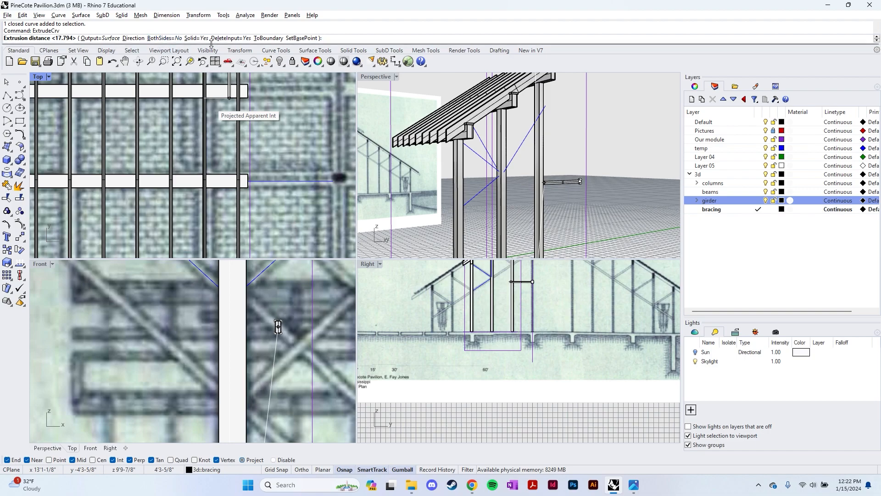
pyautogui.scroll(3, 516, 297)
pyautogui.scroll(4, 516, 297)
pyautogui.moveTo(516, 297); pyautogui.dragTo(475, 342, button='right')
pyautogui.scroll(-6, 470, 340)
pyautogui.scroll(8, 478, 339)
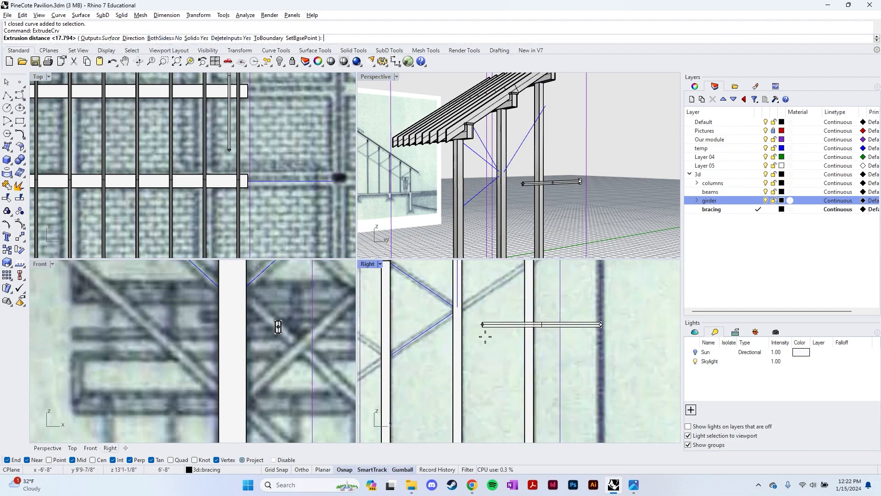
pyautogui.click(435, 353)
pyautogui.click(489, 326)
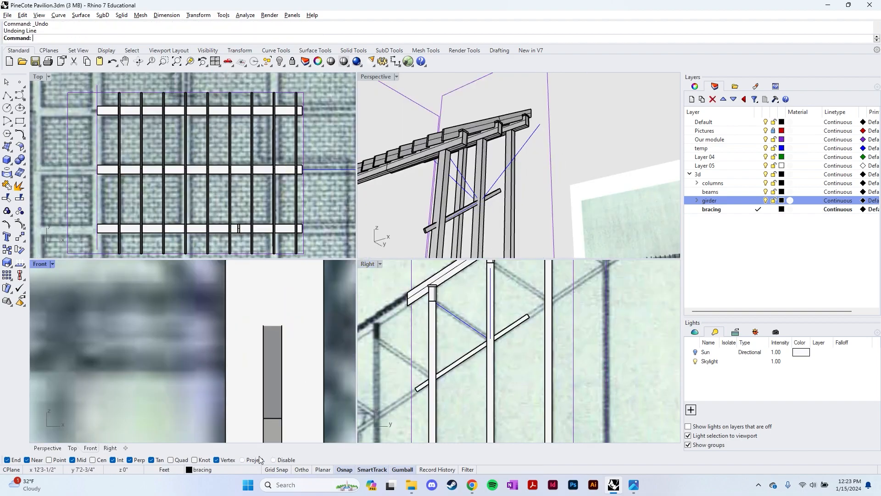
# Move the sloped brace from the midpoint of its upper end edge to the midpoint of the column's top edge beneath the beam.
pyautogui.doubleClick(369, 76)
pyautogui.moveTo(177, 317); pyautogui.dragTo(313, 348, button='right')
pyautogui.click(306, 351)
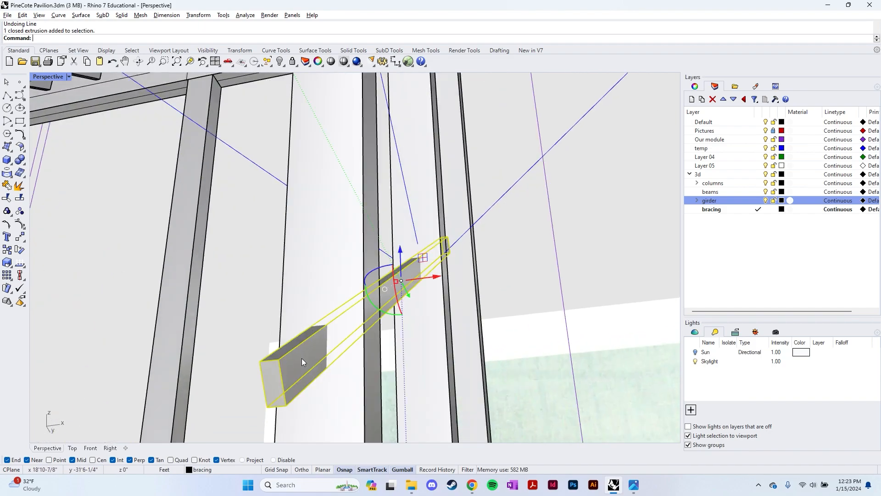
pyautogui.write('move')
pyautogui.press('Return')
pyautogui.scroll(3, 299, 365)
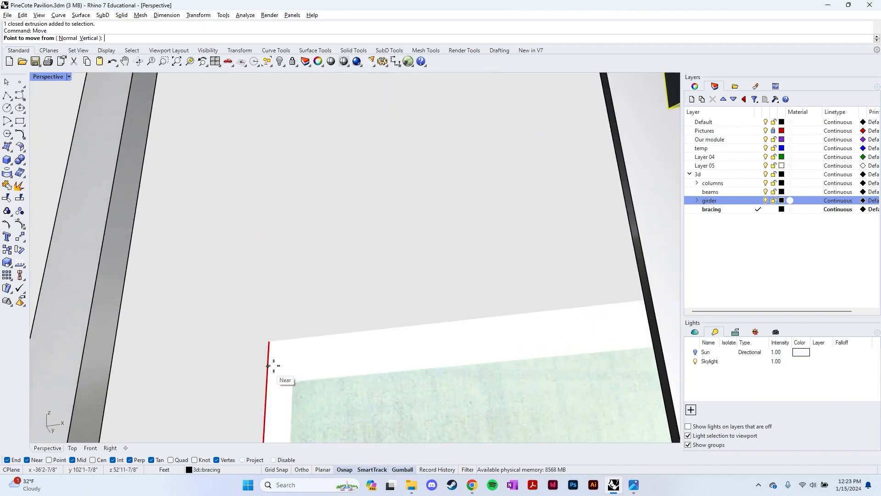
pyautogui.write('zs')
pyautogui.press('Return')
pyautogui.moveTo(241, 347); pyautogui.dragTo(262, 344, button='right')
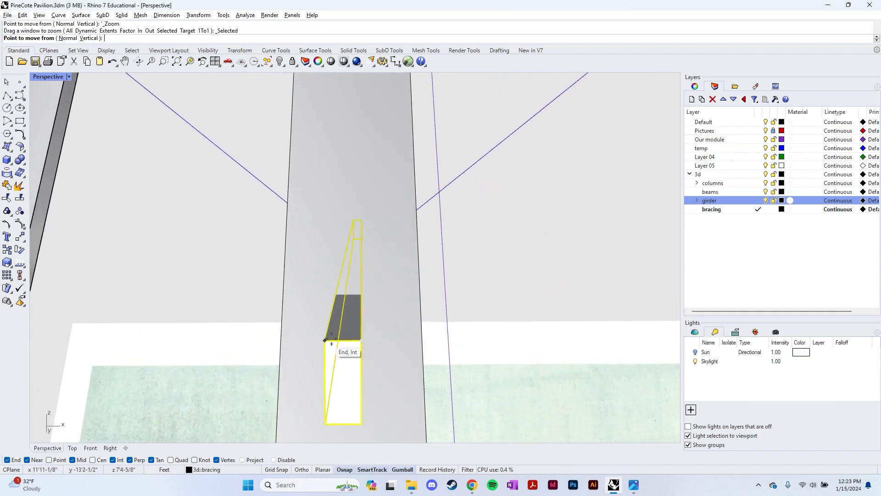
pyautogui.click(342, 340)
pyautogui.scroll(-5, 388, 364)
pyautogui.scroll(5, 367, 152)
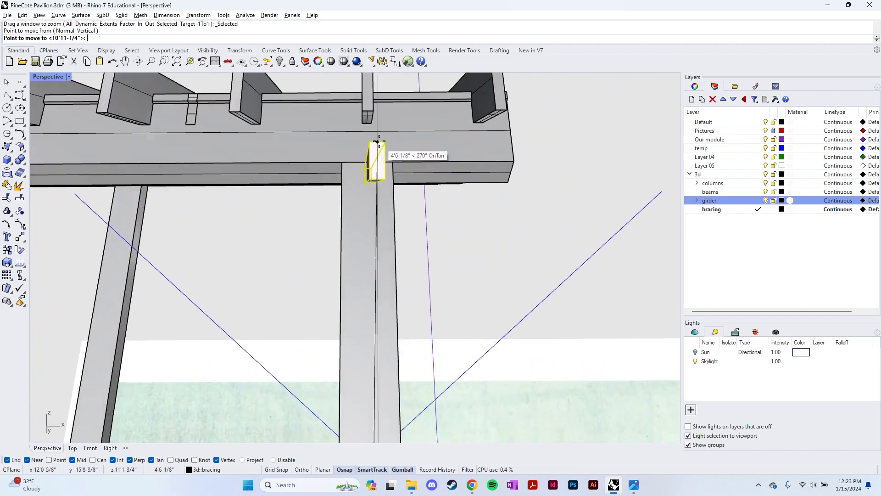
pyautogui.click(365, 168)
# Select the moved brace and set the gumball alignment to Object.
pyautogui.moveTo(372, 186); pyautogui.dragTo(378, 208, button='right')
pyautogui.scroll(5, 417, 162)
pyautogui.scroll(-5, 416, 162)
pyautogui.click(379, 210)
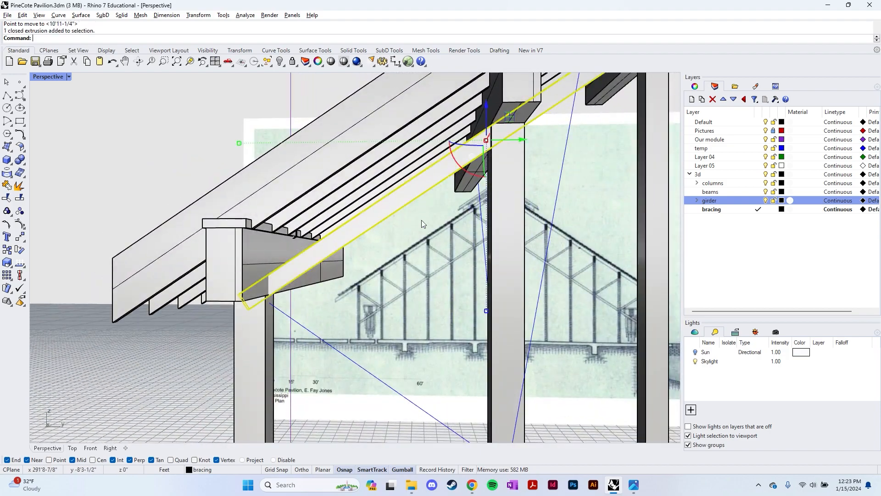
pyautogui.scroll(-3, 424, 225)
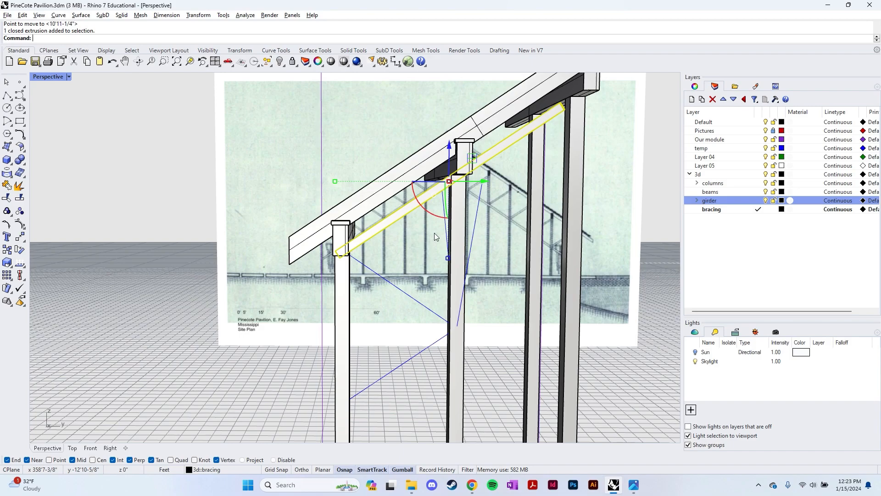
pyautogui.press('Return')
pyautogui.write('GumballAl')
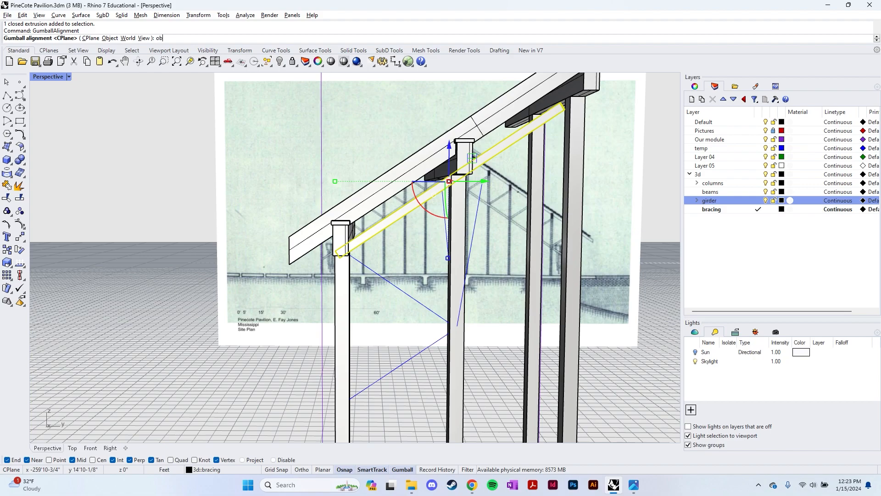
pyautogui.press('Return')
# Slide the brace down along its own length so its lower end extends beyond the outer column.
pyautogui.moveTo(447, 220); pyautogui.dragTo(462, 148, button='right')
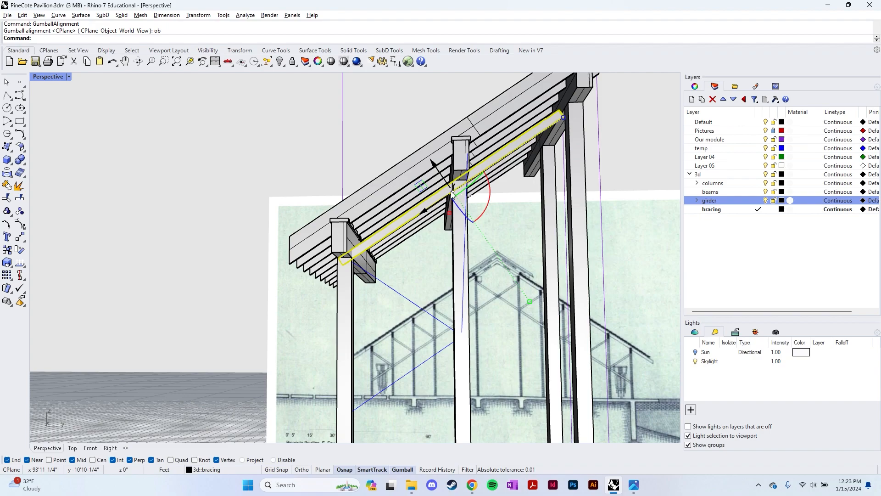
pyautogui.scroll(5, 452, 194)
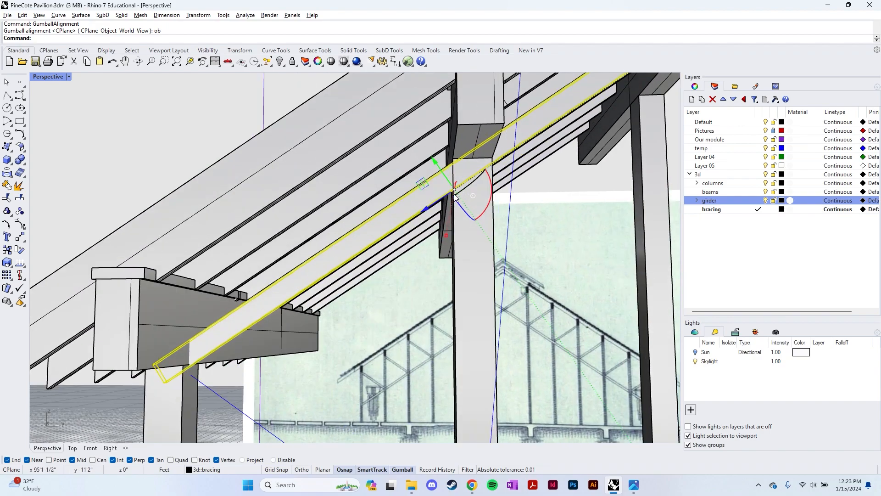
pyautogui.scroll(-4, 454, 198)
pyautogui.moveTo(432, 211); pyautogui.dragTo(358, 282)
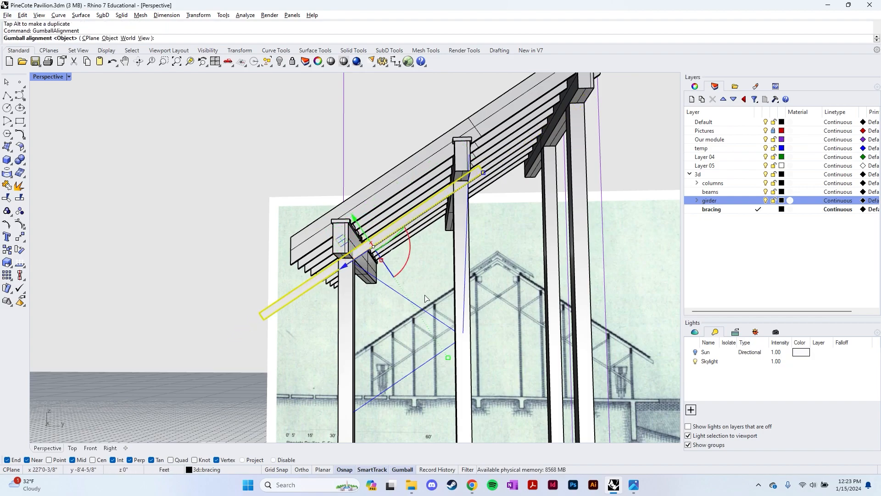
# Set the gumball alignment back to CPlane and lower the brace onto the drawn diagonal in the right elevation.
pyautogui.write('pla')
pyautogui.press('Return')
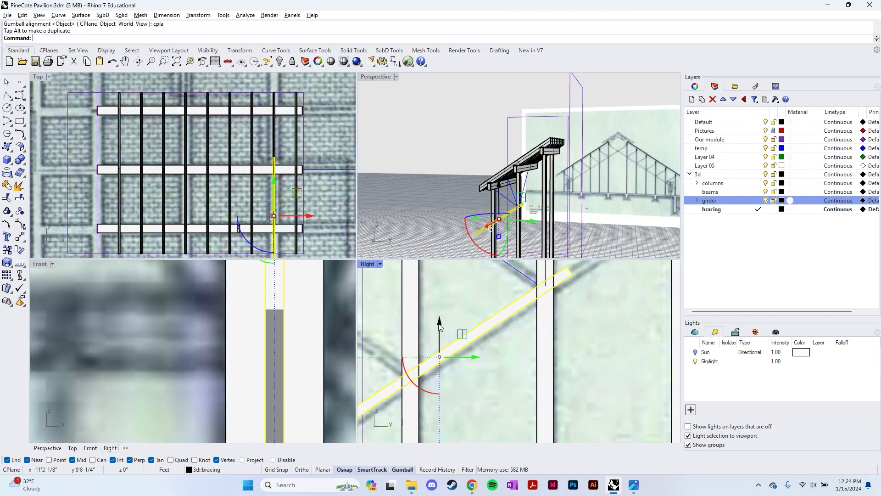
pyautogui.moveTo(440, 326); pyautogui.dragTo(439, 329)
pyautogui.scroll(-6, 449, 331)
pyautogui.scroll(-9, 280, 328)
pyautogui.press('Escape')
pyautogui.scroll(-3, 297, 327)
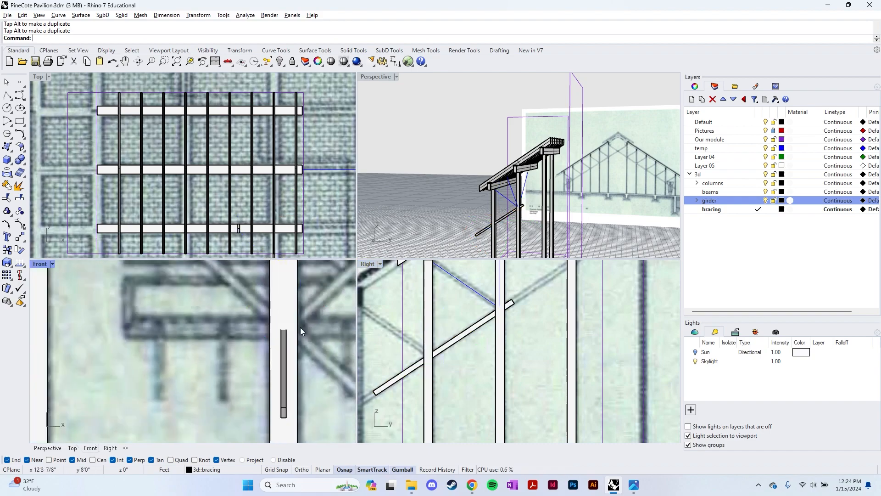
pyautogui.scroll(-6, 310, 327)
pyautogui.scroll(-8, 426, 325)
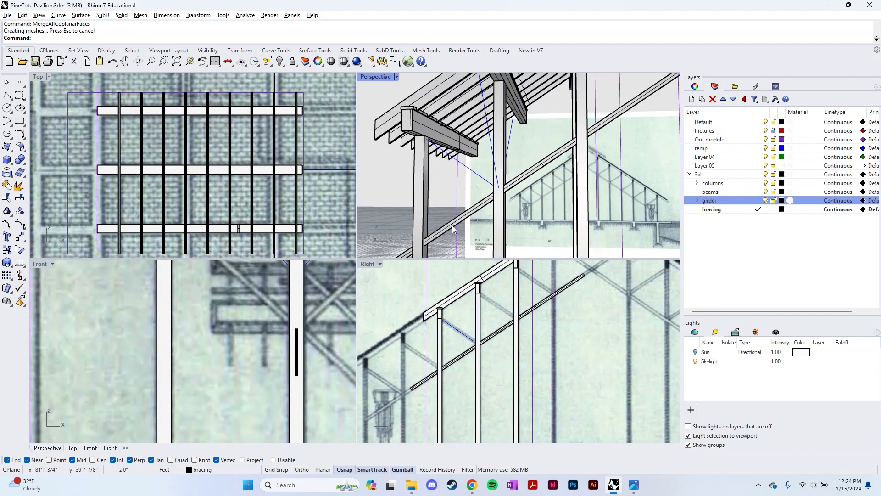
# Split the long brace with BooleanSplit, using the three columns it crosses as cutting objects.
pyautogui.keyDown('shift'); pyautogui.moveTo(482, 212); pyautogui.dragTo(474, 194, button='right'); pyautogui.keyUp('shift')
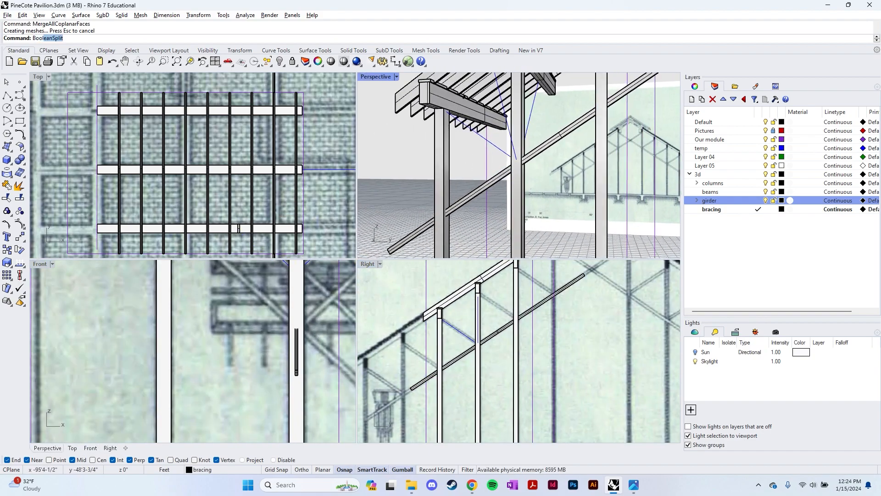
pyautogui.press('Return')
pyautogui.click(463, 203)
pyautogui.press('Return')
pyautogui.click(445, 190)
pyautogui.click(519, 190)
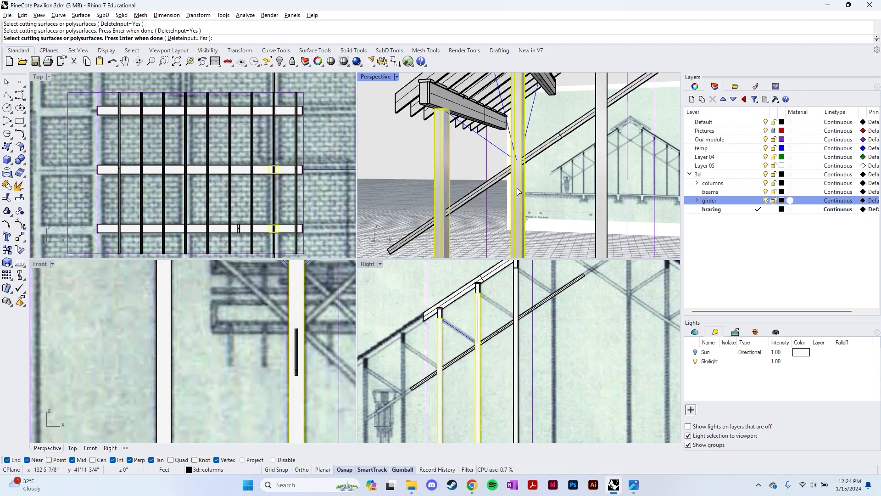
pyautogui.scroll(-3, 528, 179)
pyautogui.scroll(3, 542, 154)
pyautogui.click(542, 152)
pyautogui.scroll(-5, 556, 179)
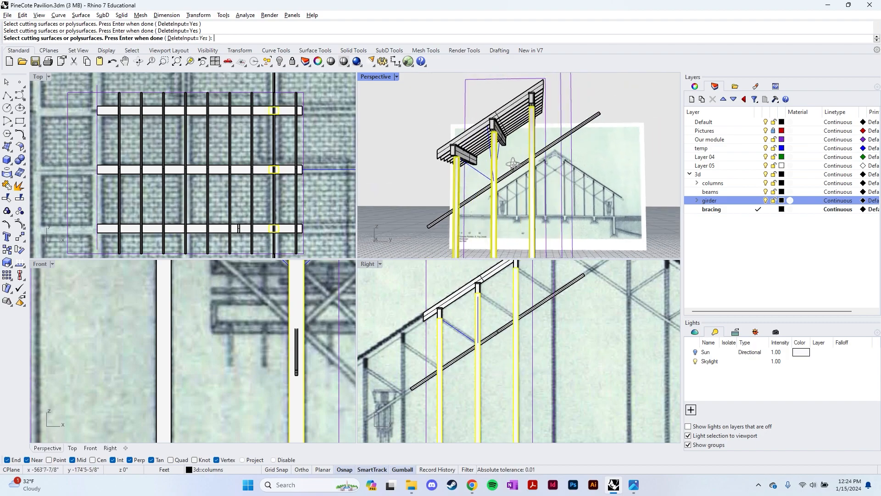
pyautogui.moveTo(564, 194); pyautogui.dragTo(538, 184, button='right')
pyautogui.press('Return')
# Delete the brace's lower end piece that projects beyond the outer column.
pyautogui.moveTo(471, 187); pyautogui.dragTo(450, 215, button='right')
pyautogui.click(443, 219)
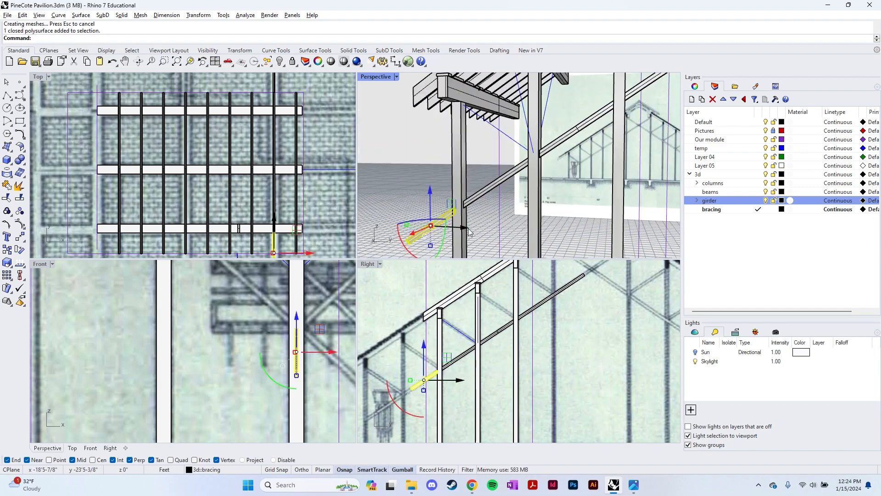
pyautogui.press('Delete')
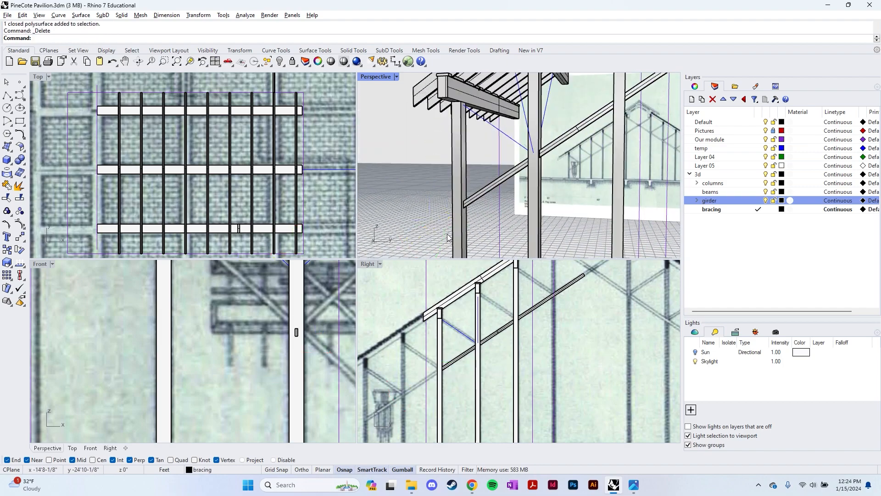
# Hide the outer column and delete the short brace piece embedded in it.
pyautogui.click(458, 235)
pyautogui.press('Return')
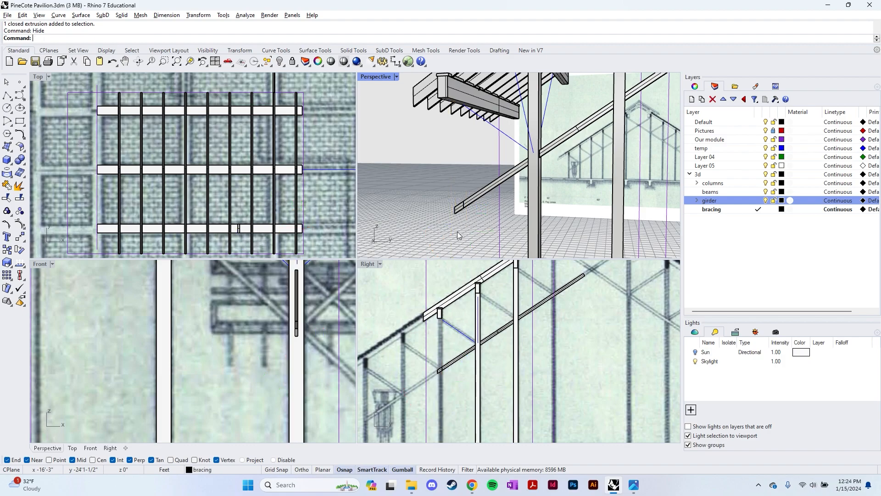
pyautogui.scroll(3, 461, 203)
pyautogui.click(479, 234)
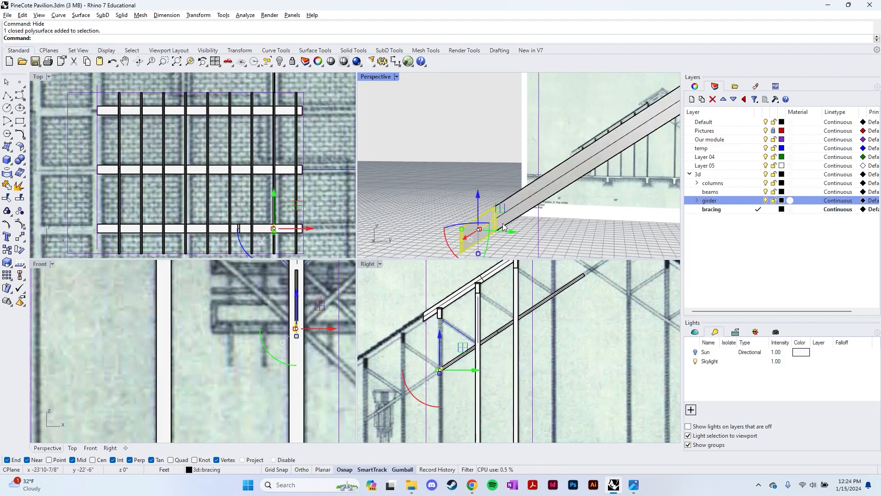
pyautogui.press('Delete')
# Hide the middle column and delete the short brace piece inside it.
pyautogui.moveTo(496, 231); pyautogui.dragTo(549, 207, button='right')
pyautogui.click(550, 207)
pyautogui.press('Return')
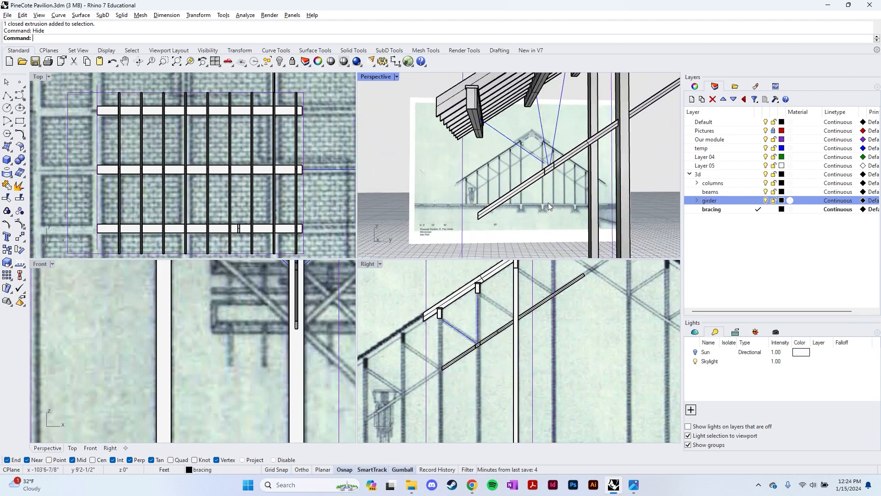
pyautogui.scroll(3, 548, 205)
pyautogui.click(557, 168)
pyautogui.press('Delete')
# Hide the third column and delete the brace piece enclosed within it.
pyautogui.moveTo(556, 168); pyautogui.dragTo(523, 184, button='right')
pyautogui.click(523, 184)
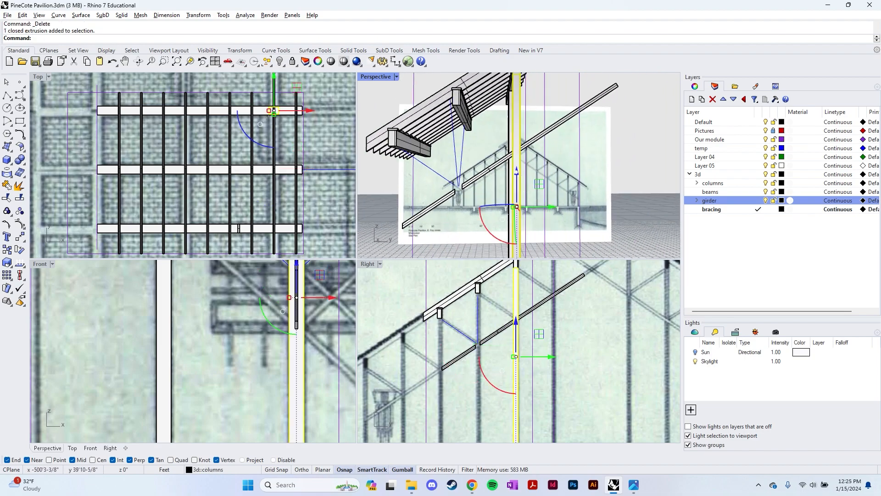
pyautogui.press('Return')
pyautogui.scroll(2, 523, 184)
pyautogui.click(541, 169)
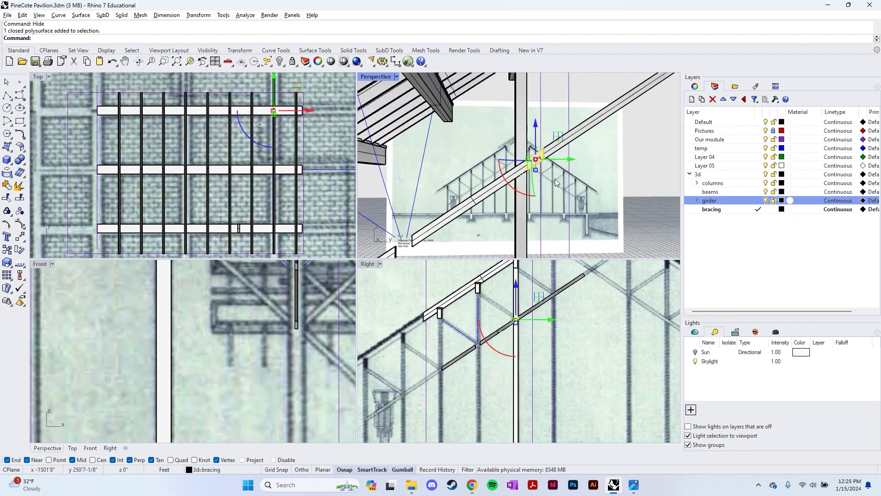
pyautogui.press('Delete')
# Show all the hidden columns again.
pyautogui.moveTo(555, 178); pyautogui.dragTo(613, 151, button='right')
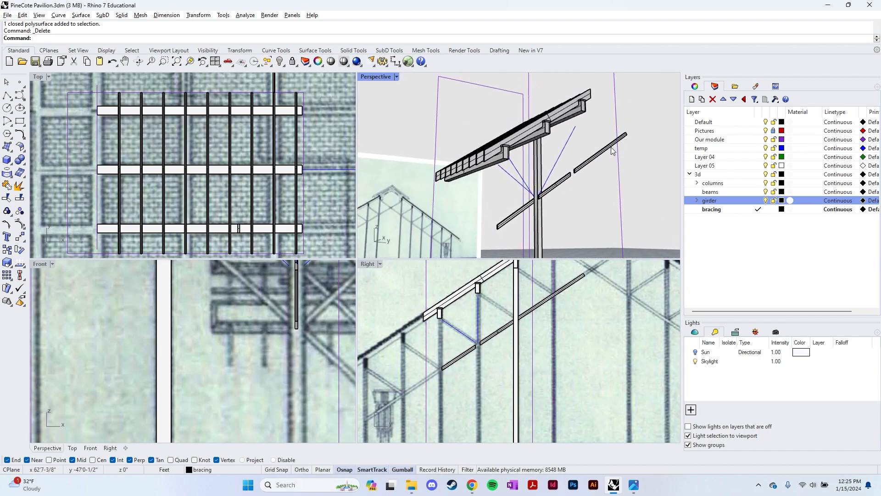
pyautogui.write('show')
pyautogui.press('Return')
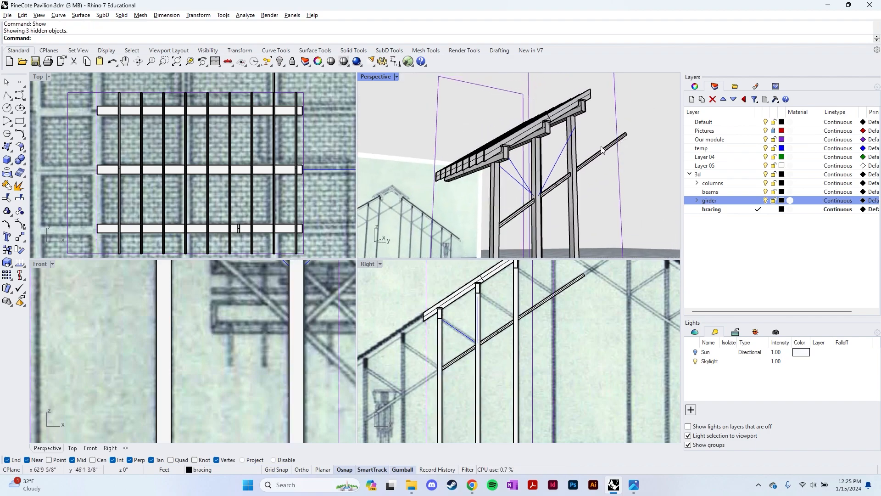
# Move the upper brace segment that extends past the columns by -6 along the X axis.
pyautogui.scroll(-6, 546, 158)
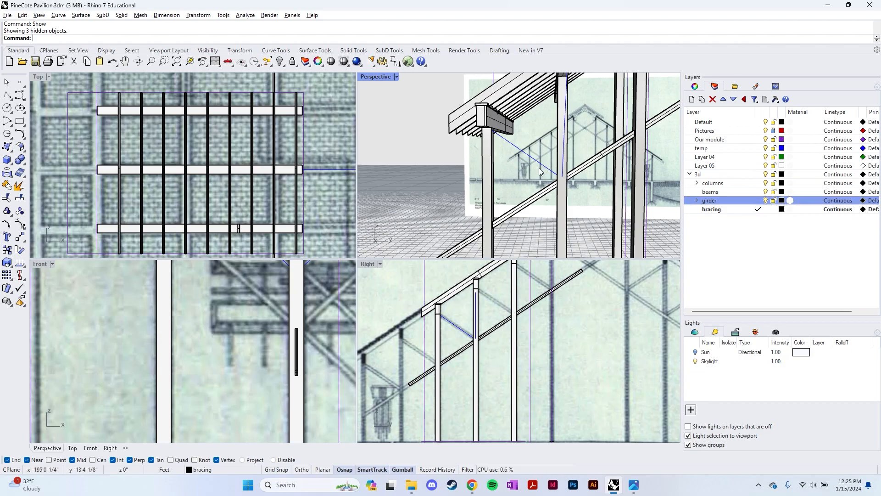
pyautogui.moveTo(539, 172); pyautogui.dragTo(420, 161, button='right')
pyautogui.click(418, 158)
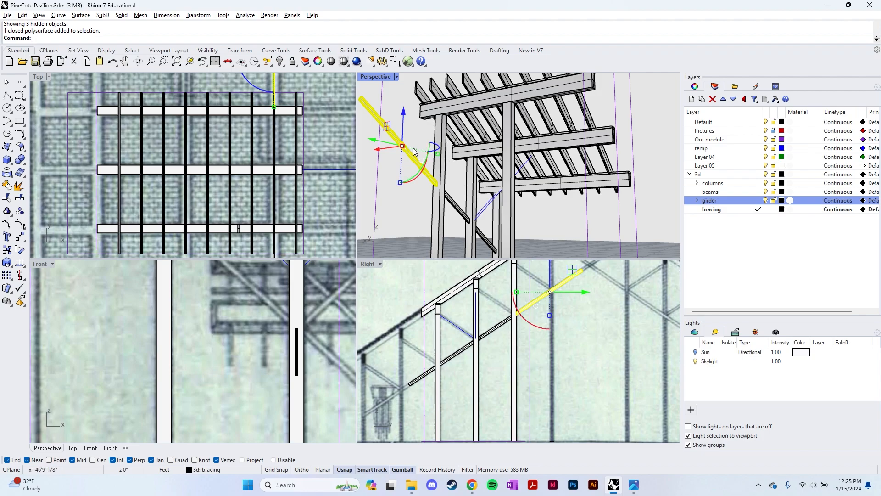
pyautogui.click(376, 151)
pyautogui.write('-')
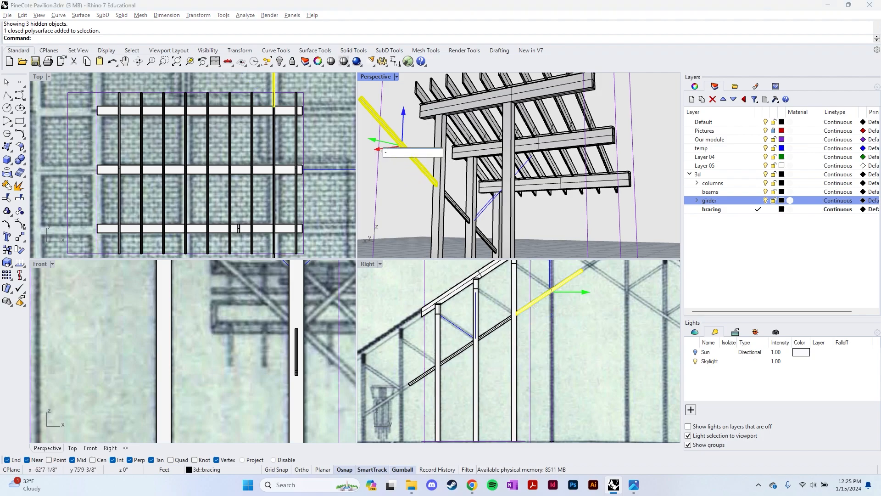
pyautogui.write('6')
pyautogui.press('Return')
pyautogui.press('Escape')
pyautogui.moveTo(391, 183); pyautogui.dragTo(476, 190, button='right')
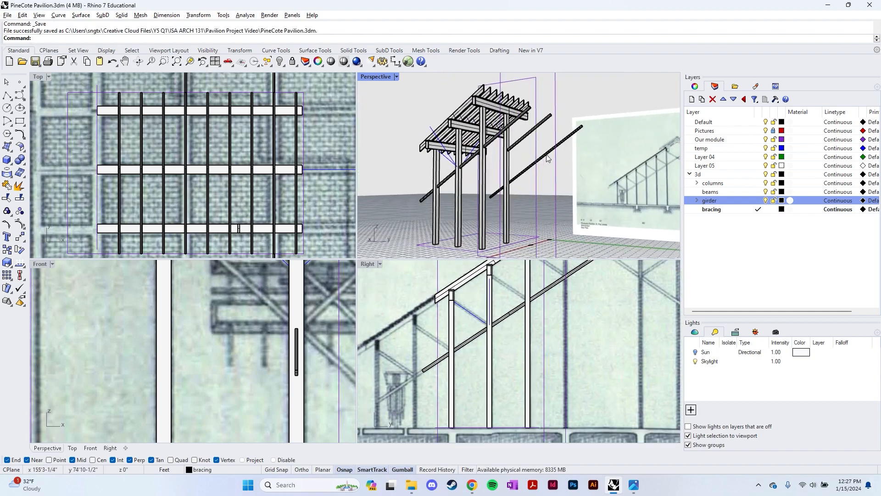
# Duplicate the loose full-length brace horizontally away from the frame, leaving the original selected.
pyautogui.click(547, 160)
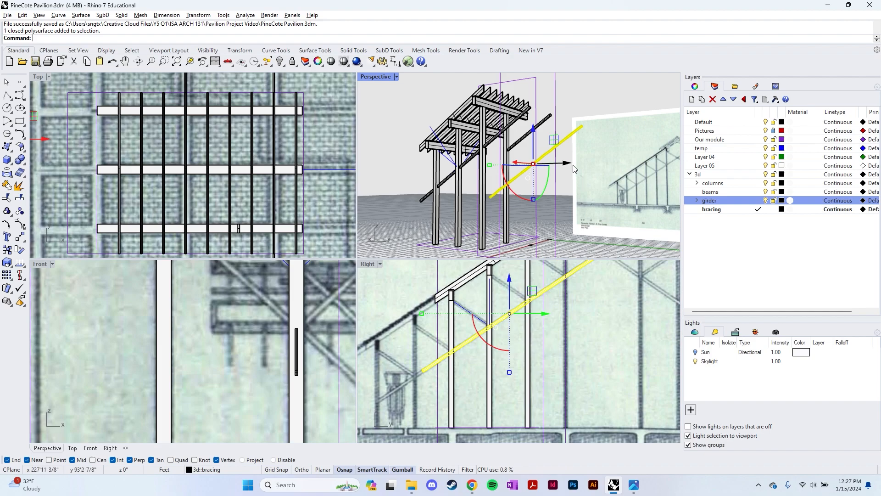
pyautogui.moveTo(595, 188); pyautogui.dragTo(603, 191, button='right')
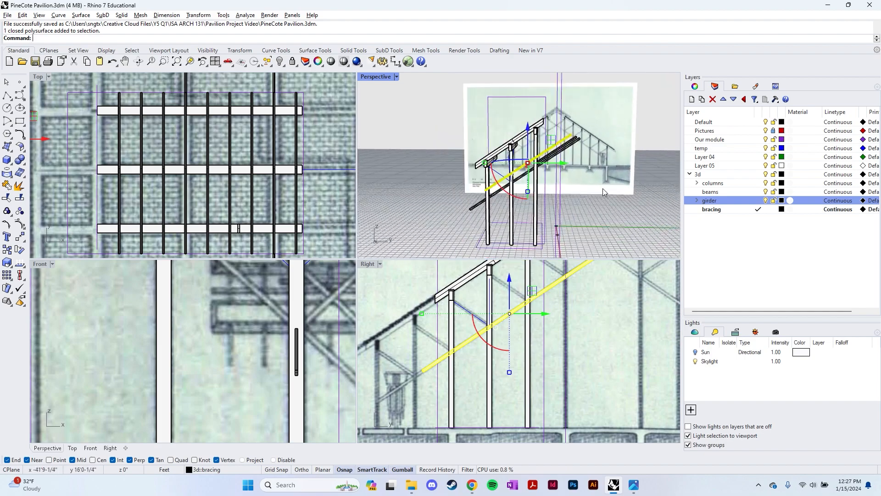
pyautogui.click(565, 168)
pyautogui.moveTo(564, 167); pyautogui.dragTo(546, 183, button='right')
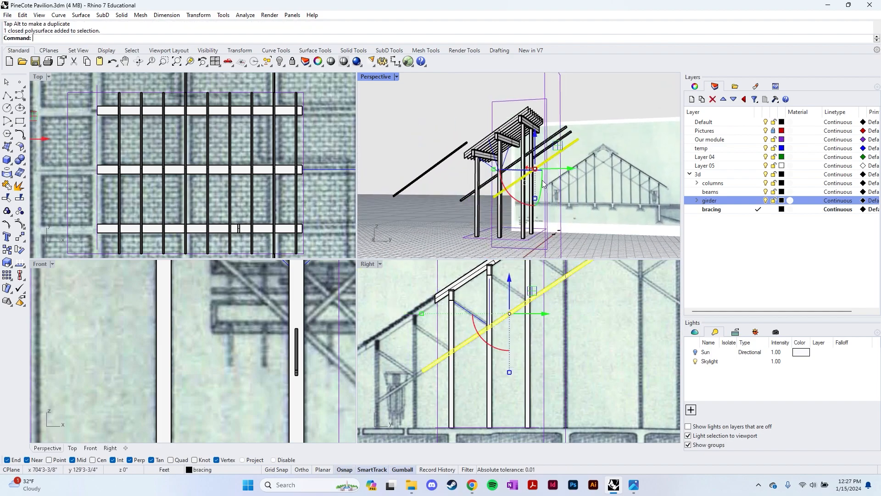
# Rotate the loose brace in side view past horizontal until it slopes in the opposite diagonal direction.
pyautogui.moveTo(510, 195); pyautogui.dragTo(546, 208)
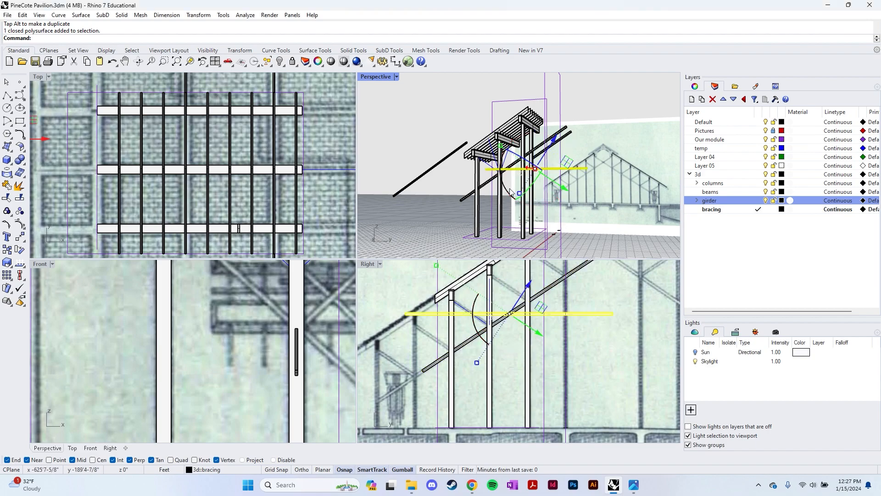
pyautogui.moveTo(475, 323); pyautogui.dragTo(490, 317)
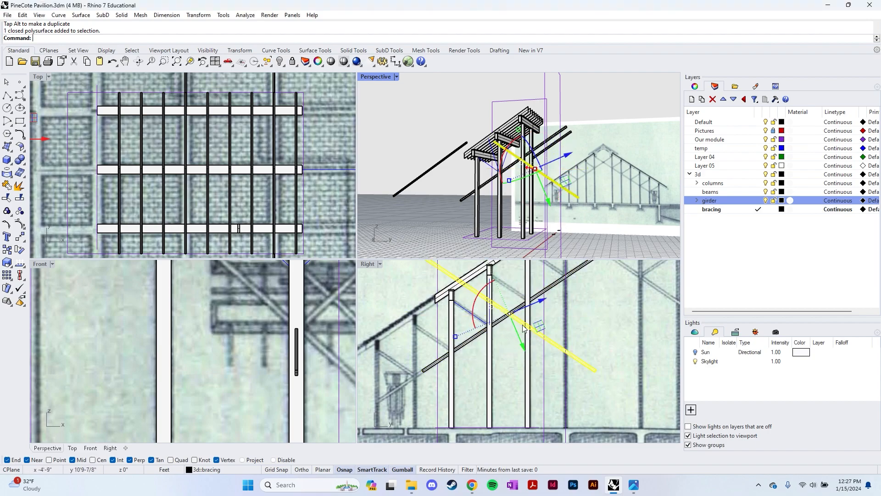
pyautogui.click(536, 325)
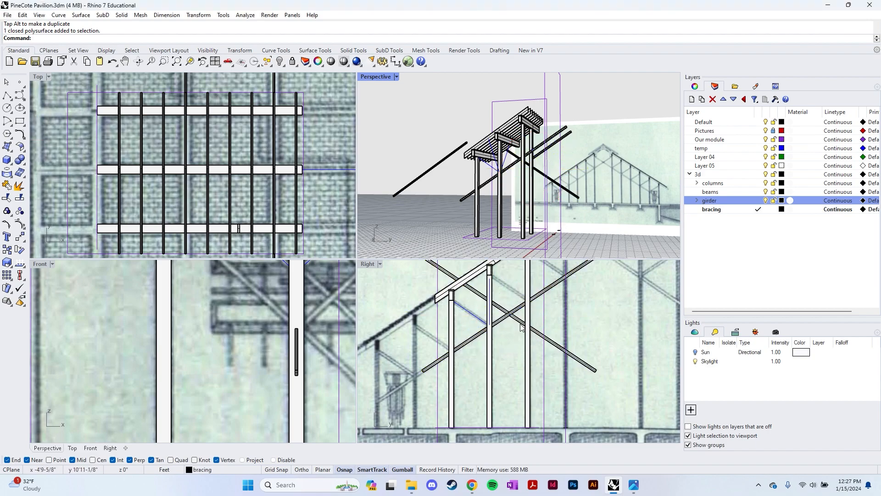
# Move the rotated brace from the midpoint of its lower end to the midpoint of the column's base in the front view.
pyautogui.click(521, 324)
pyautogui.scroll(-6, 546, 308)
pyautogui.moveTo(528, 290); pyautogui.dragTo(528, 311)
pyautogui.scroll(6, 545, 319)
pyautogui.moveTo(548, 340); pyautogui.dragTo(546, 341)
pyautogui.moveTo(546, 341); pyautogui.dragTo(494, 340)
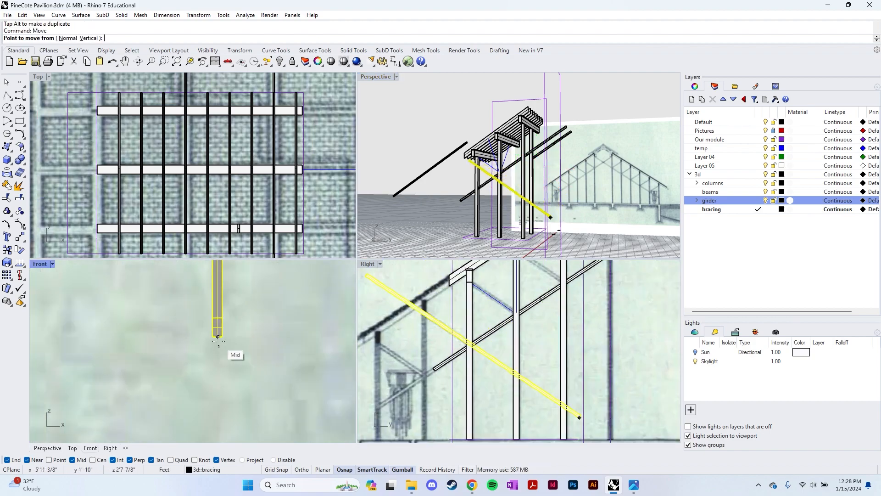
pyautogui.click(218, 336)
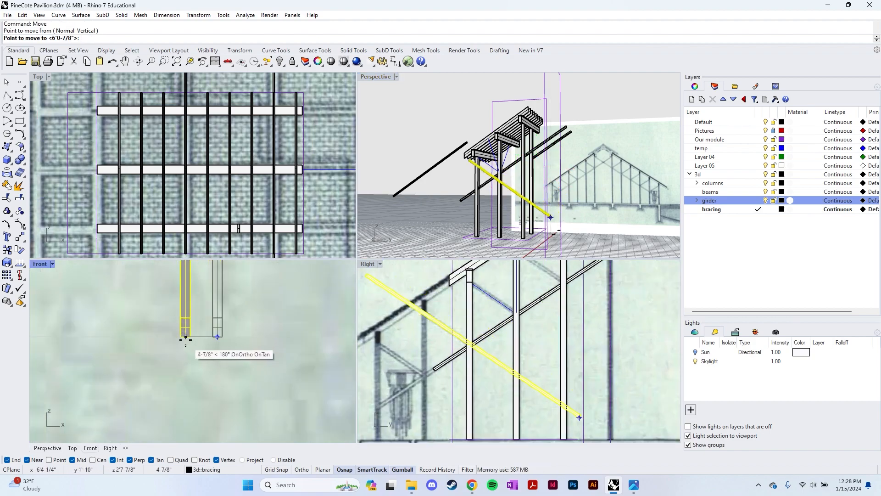
pyautogui.scroll(-12, 186, 338)
pyautogui.scroll(8, 248, 352)
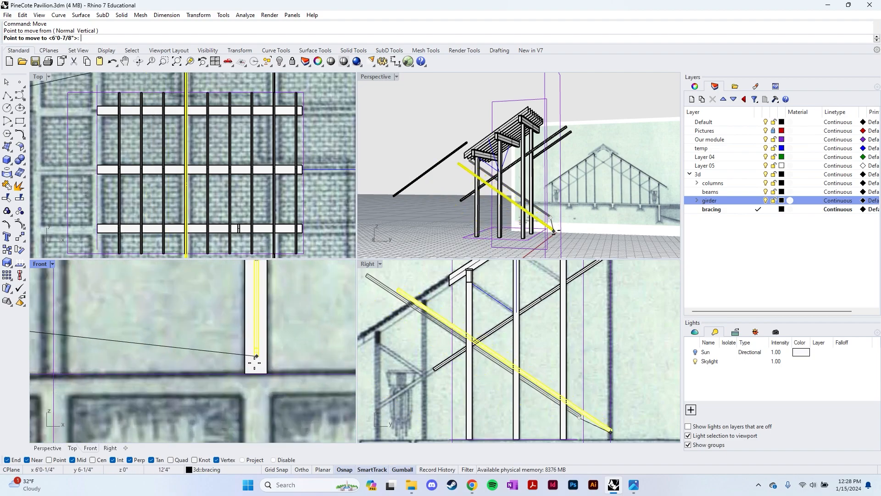
pyautogui.click(258, 375)
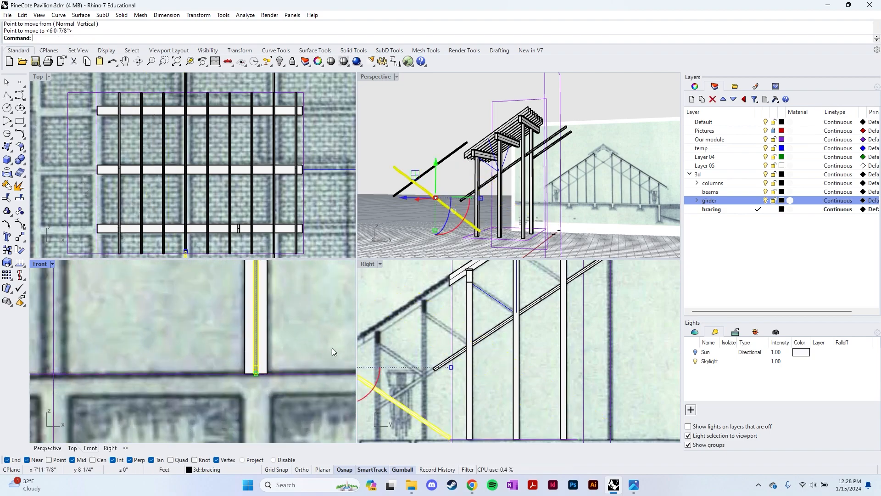
# Slide the rotated brace horizontally about 14 ft in side view so it crosses the three columns.
pyautogui.scroll(-5, 406, 309)
pyautogui.moveTo(380, 348); pyautogui.dragTo(425, 349, button='right')
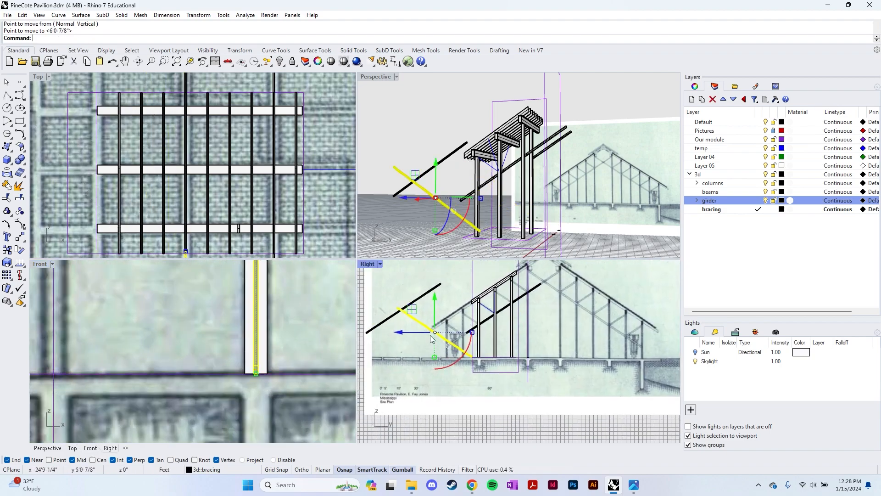
pyautogui.scroll(2, 425, 349)
pyautogui.moveTo(404, 332); pyautogui.dragTo(485, 332)
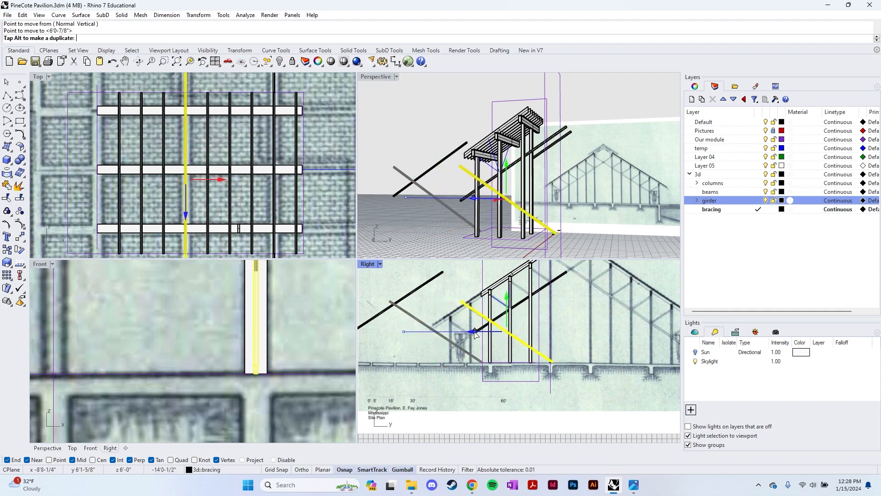
pyautogui.scroll(5, 489, 320)
pyautogui.scroll(-6, 469, 328)
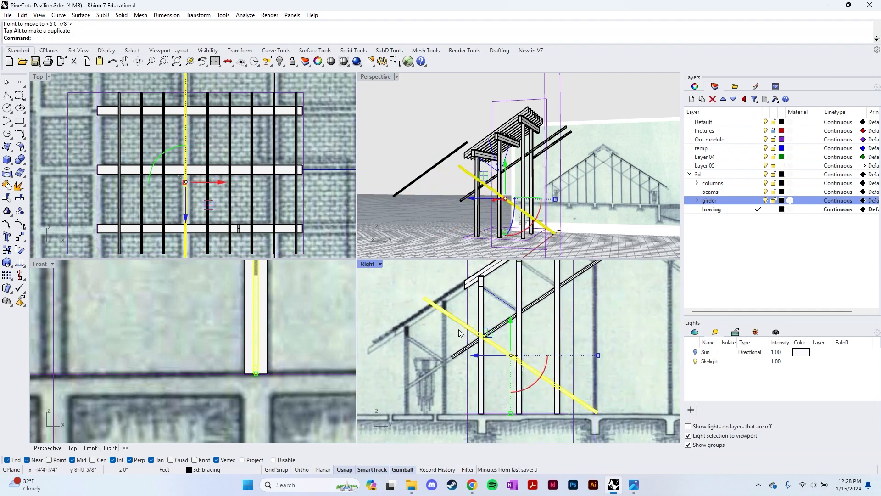
pyautogui.click(458, 329)
pyautogui.scroll(-6, 466, 330)
pyautogui.scroll(6, 498, 335)
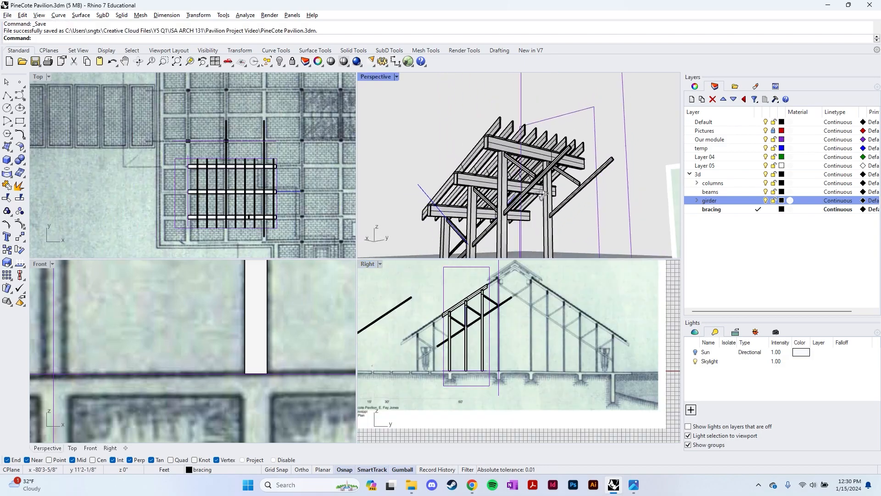
# Select the loose diagonal brace lying away from the pavilion frame and rotate it 90° about the vertical axis.
pyautogui.moveTo(550, 193); pyautogui.dragTo(486, 254, button='right')
pyautogui.moveTo(505, 210); pyautogui.dragTo(596, 207, button='right')
pyautogui.scroll(6, 510, 229)
pyautogui.scroll(-5, 530, 219)
pyautogui.click(600, 178)
pyautogui.scroll(-6, 602, 178)
pyautogui.write('zs')
pyautogui.press('Return')
pyautogui.moveTo(590, 156); pyautogui.dragTo(574, 192, button='right')
pyautogui.scroll(-6, 574, 193)
pyautogui.scroll(-8, 574, 193)
pyautogui.scroll(7, 599, 199)
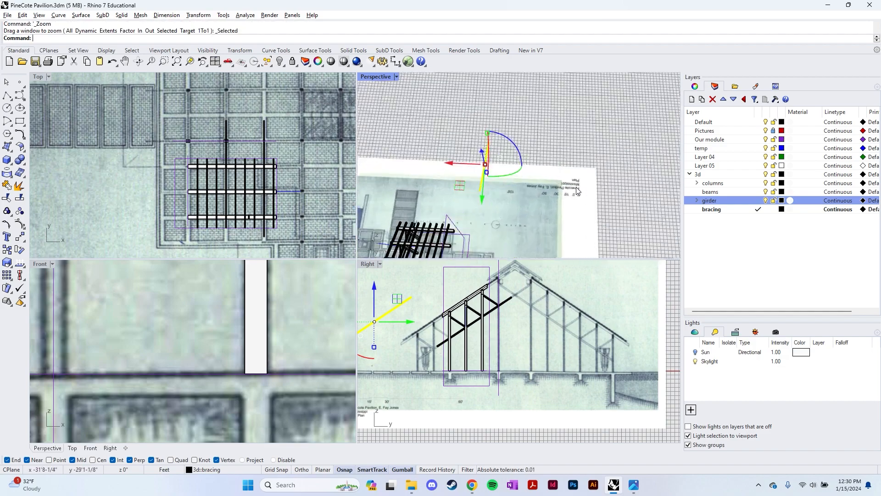
pyautogui.click(495, 140)
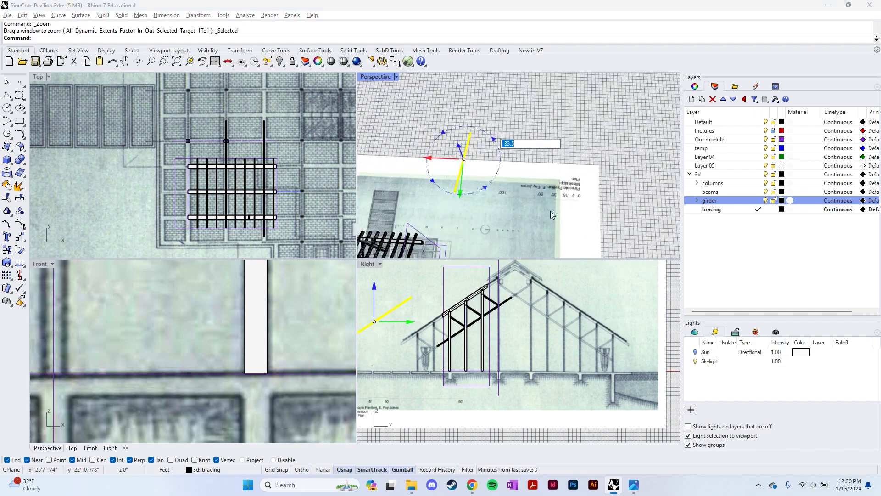
pyautogui.write('90')
pyautogui.press('Return')
pyautogui.moveTo(550, 210); pyautogui.dragTo(525, 115, button='right')
# Undo the last gumball transform, then lower the loose brace and shift it along X toward the columns in the Front view.
pyautogui.click(500, 195)
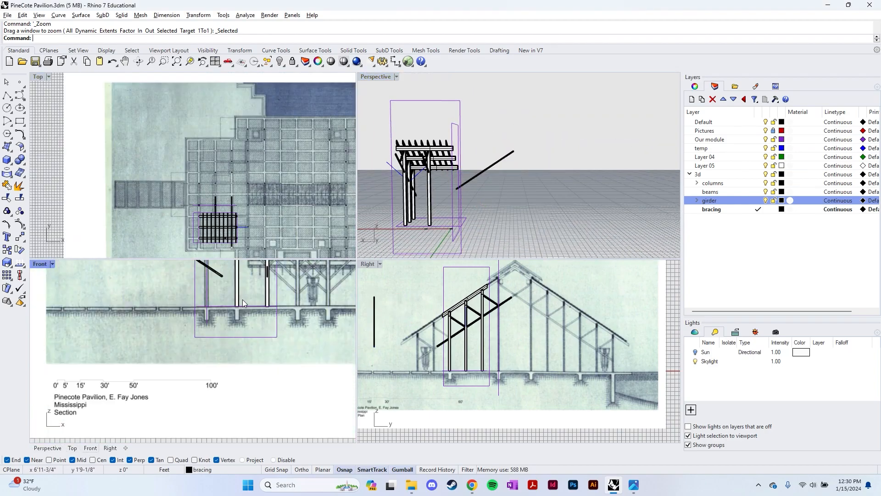
pyautogui.hotkey('ctrl', 'z')
pyautogui.moveTo(187, 310); pyautogui.dragTo(188, 354)
pyautogui.scroll(3, 226, 393)
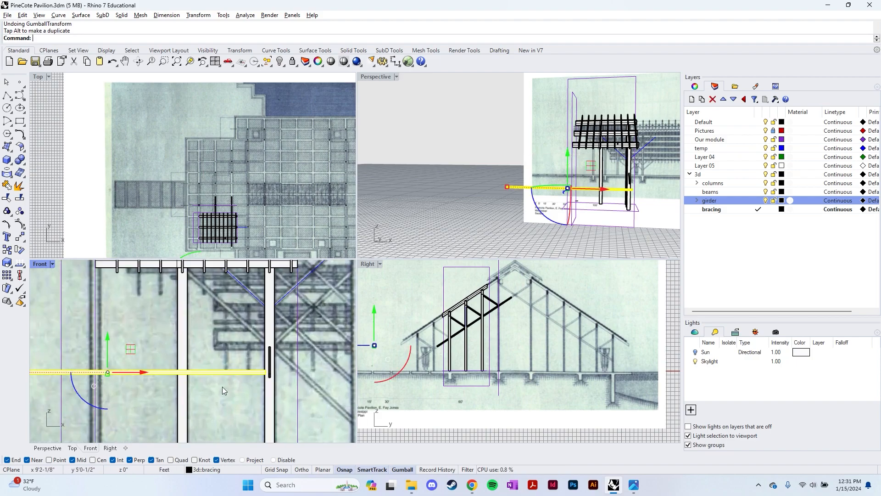
pyautogui.moveTo(143, 373); pyautogui.dragTo(242, 327)
pyautogui.scroll(-6, 266, 364)
pyautogui.scroll(4, 313, 353)
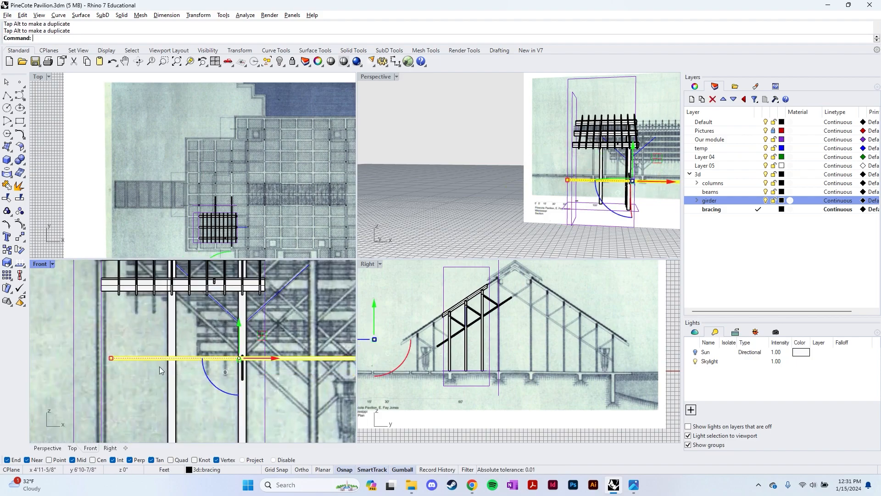
# Move the horizontal brace by its end corner so that it meets the column's edge in the Front view.
pyautogui.scroll(2, 141, 360)
pyautogui.write('m')
pyautogui.press('Return')
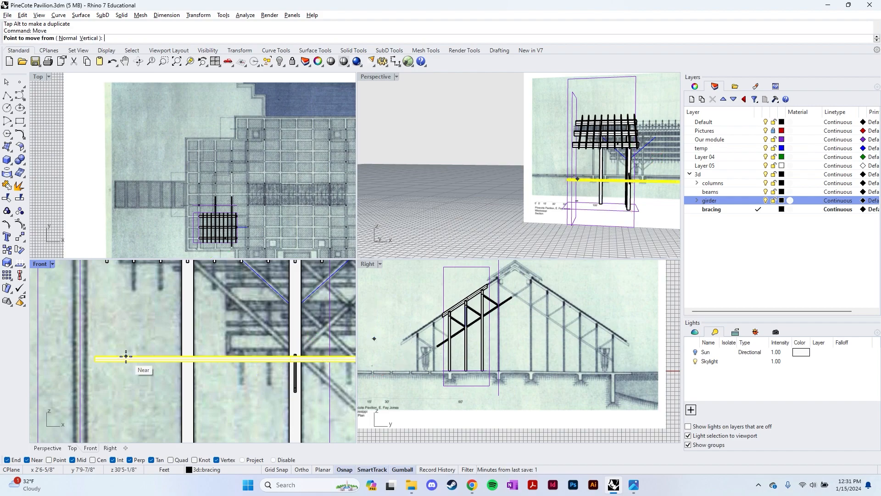
pyautogui.scroll(6, 118, 350)
pyautogui.click(74, 362)
pyautogui.scroll(-5, 71, 359)
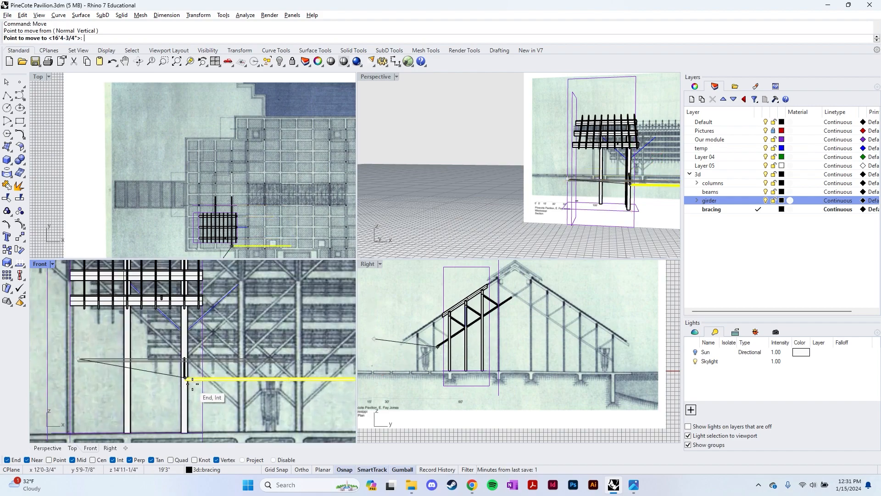
pyautogui.scroll(3, 206, 374)
pyautogui.scroll(7, 206, 368)
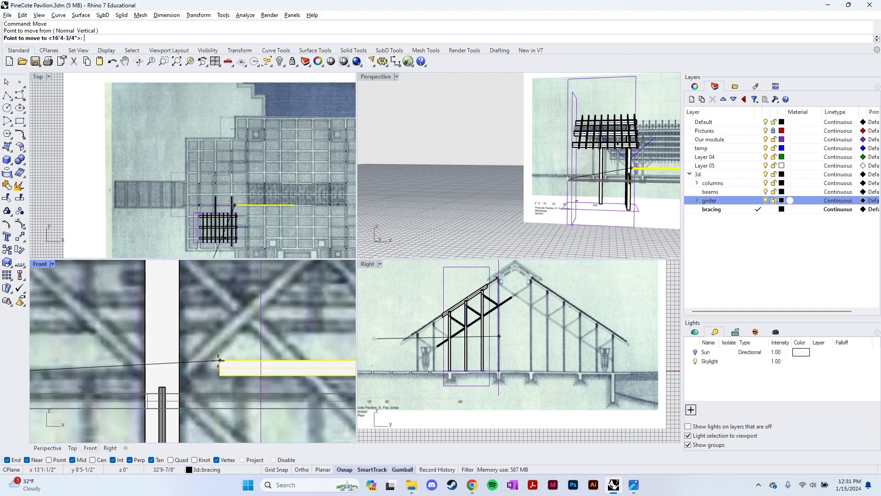
pyautogui.click(173, 375)
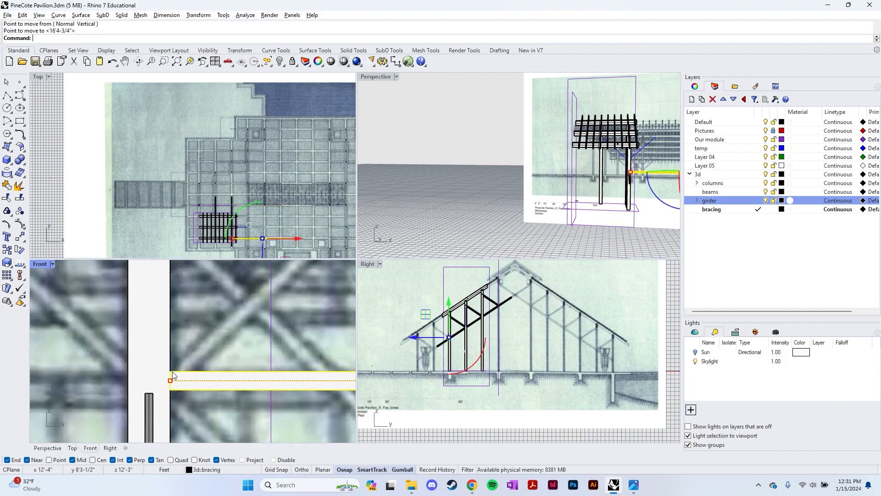
# Rotate the brace about its upper end corner by about 43° to follow the diagonal in the section drawing.
pyautogui.press('Return')
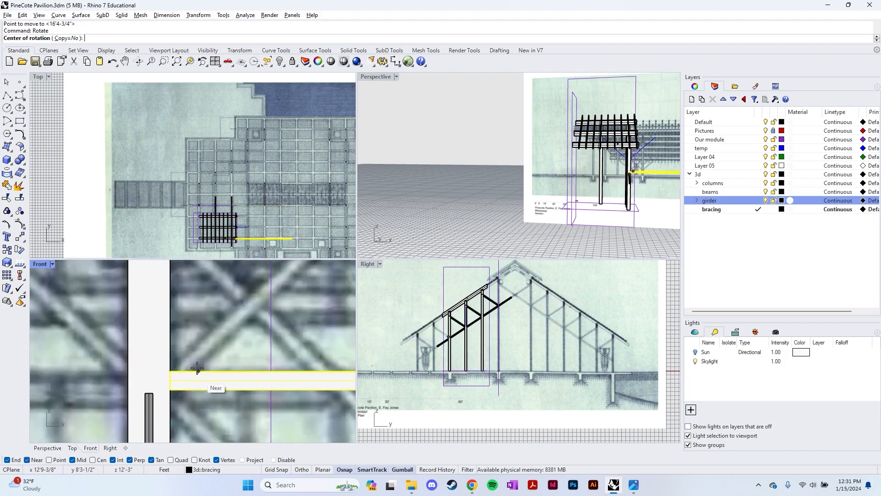
pyautogui.scroll(4, 196, 383)
pyautogui.click(130, 357)
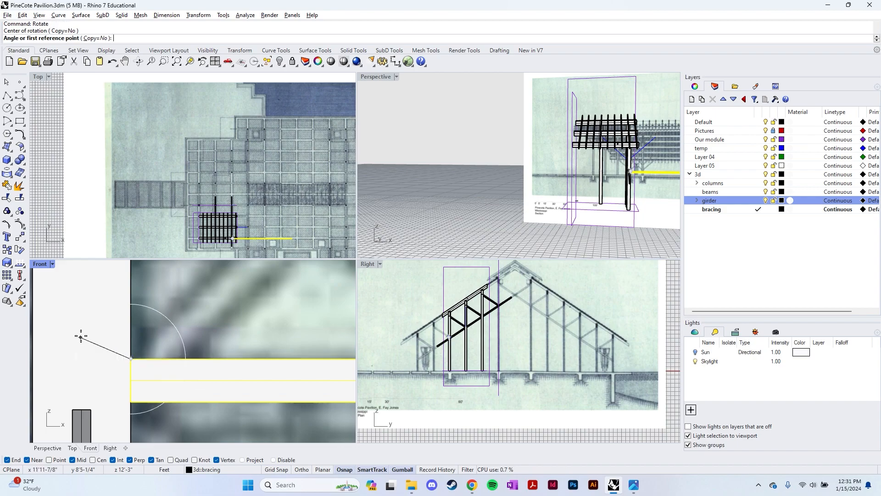
pyautogui.scroll(-3, 79, 339)
pyautogui.click(266, 347)
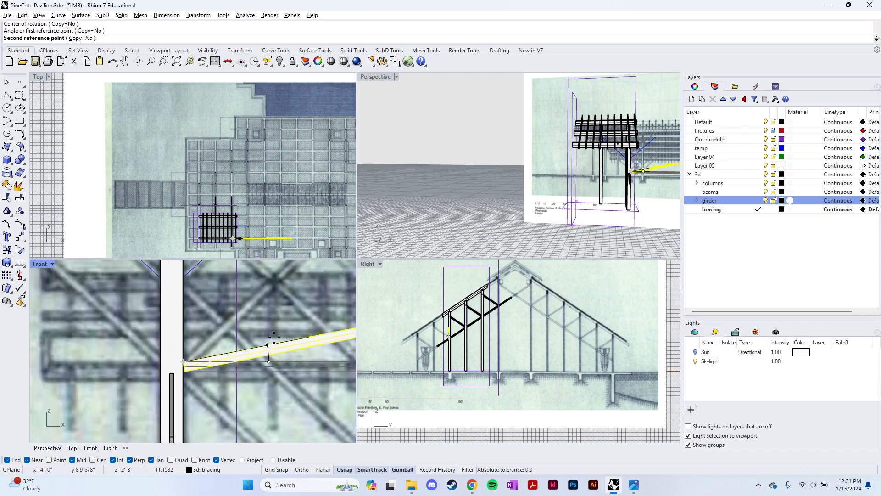
pyautogui.scroll(4, 262, 333)
pyautogui.click(262, 334)
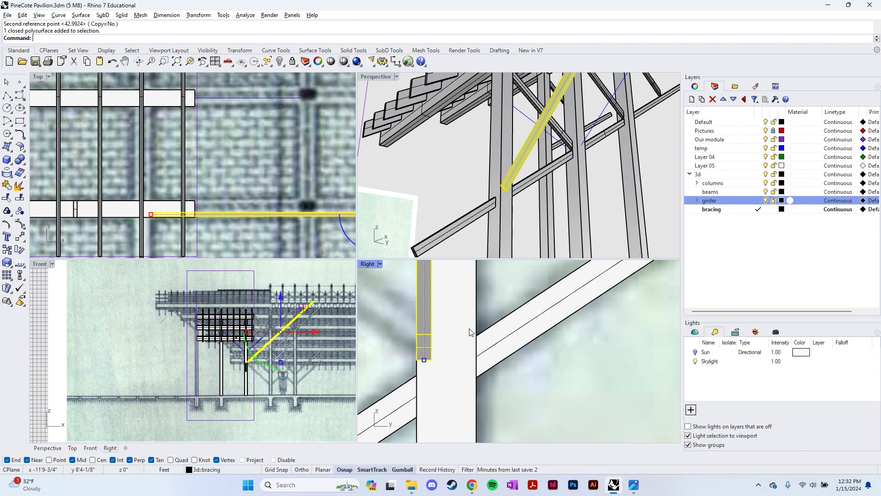
# Move the inclined brace by the midpoint of its lower end onto the column's centre line in the Right view.
pyautogui.write('m')
pyautogui.press('Return')
pyautogui.scroll(1, 436, 404)
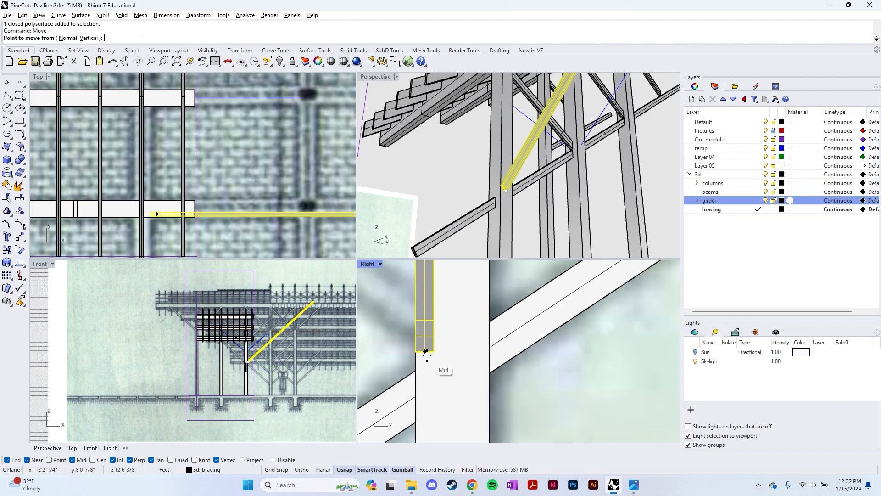
pyautogui.click(425, 355)
pyautogui.scroll(-6, 466, 384)
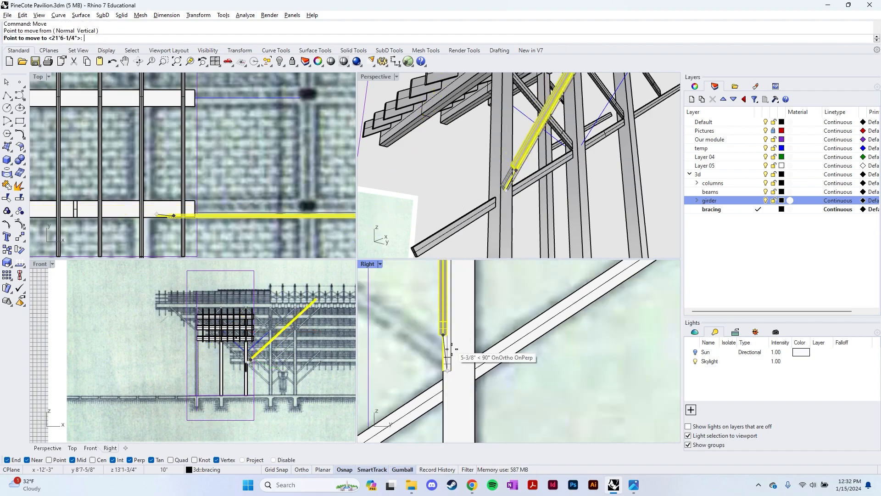
pyautogui.scroll(-9, 452, 345)
pyautogui.moveTo(499, 305); pyautogui.dragTo(501, 332, button='right')
pyautogui.scroll(10, 460, 312)
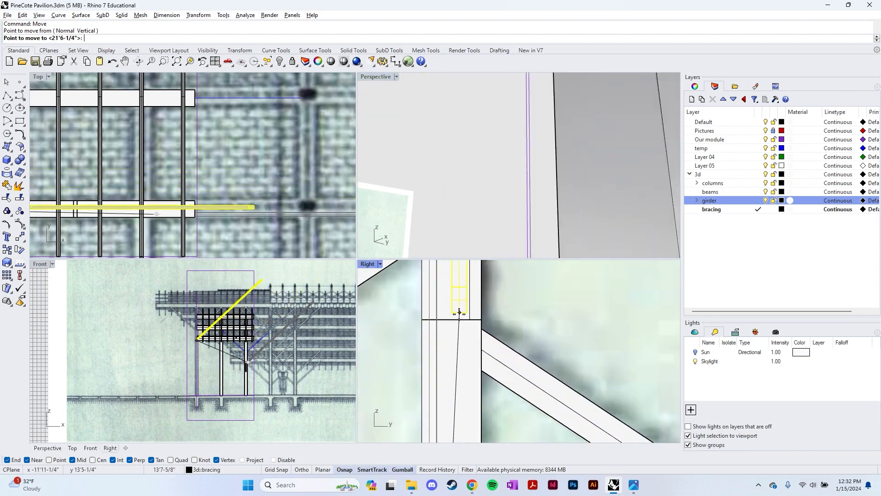
pyautogui.scroll(2, 454, 316)
pyautogui.click(450, 326)
pyautogui.scroll(-4, 446, 331)
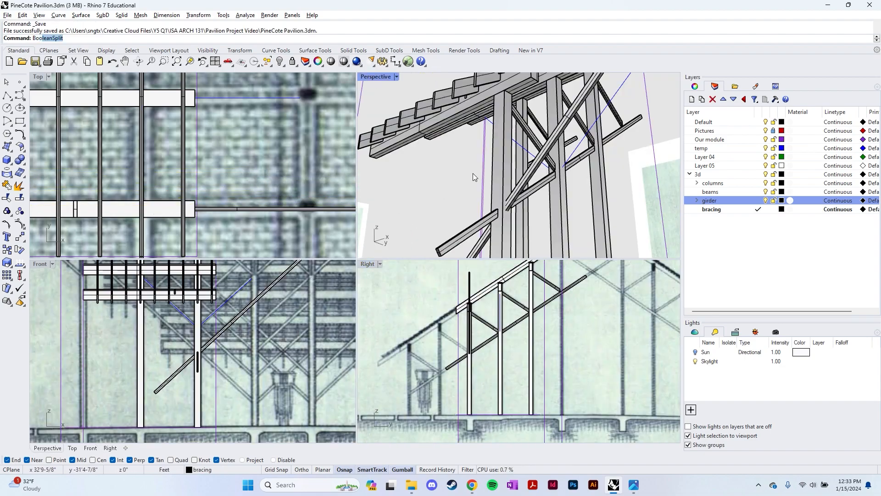
# Use BooleanSplit to cut the diagonal brace where it passes through the column.
pyautogui.press('Return')
pyautogui.moveTo(473, 179); pyautogui.dragTo(505, 143, button='right')
pyautogui.click(557, 136)
pyautogui.press('Return')
pyautogui.click(485, 164)
pyautogui.press('Return')
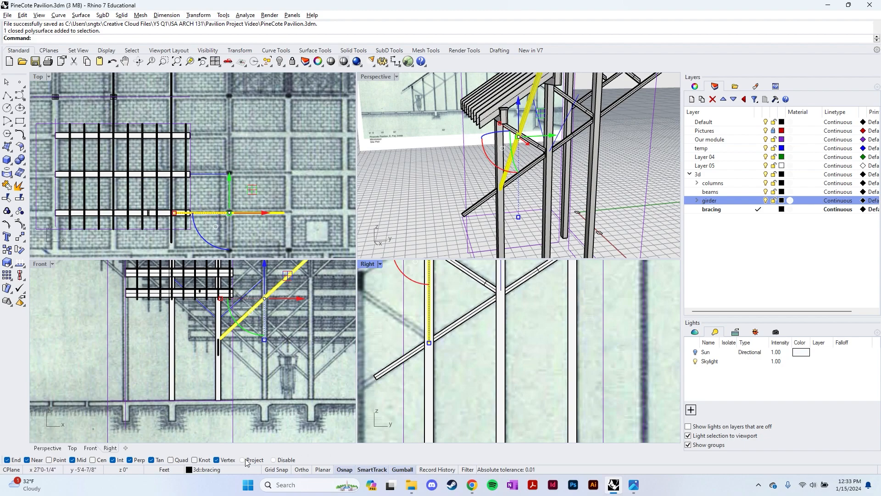
# Enable Project snapping and copy the trimmed brace onto the other two columns in the Right view.
pyautogui.scroll(2, 427, 364)
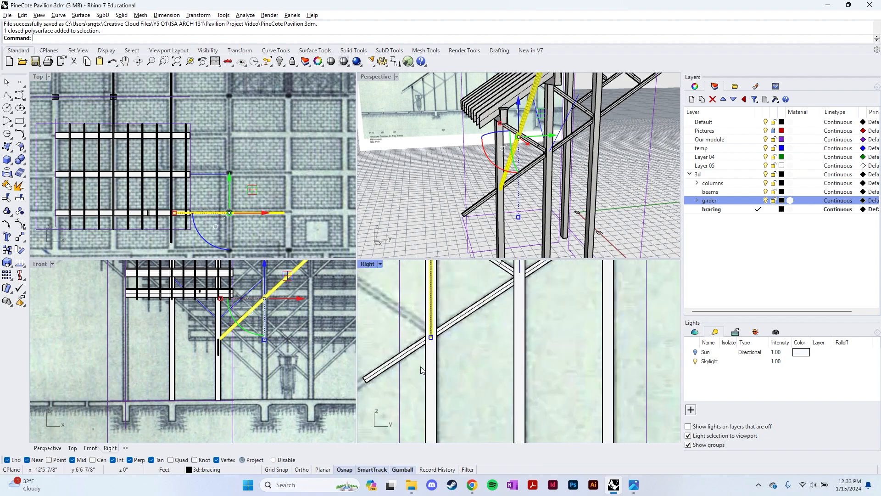
pyautogui.write('copy')
pyautogui.press('Return')
pyautogui.scroll(-3, 396, 380)
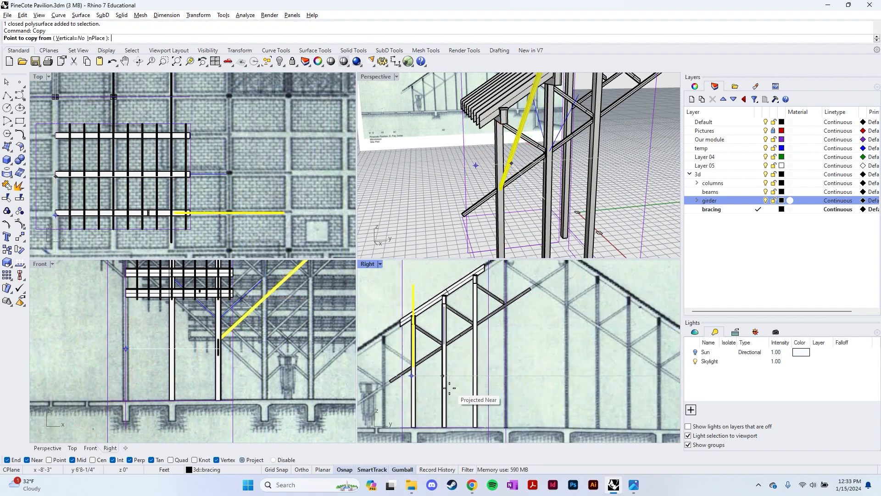
pyautogui.scroll(6, 422, 364)
pyautogui.click(416, 306)
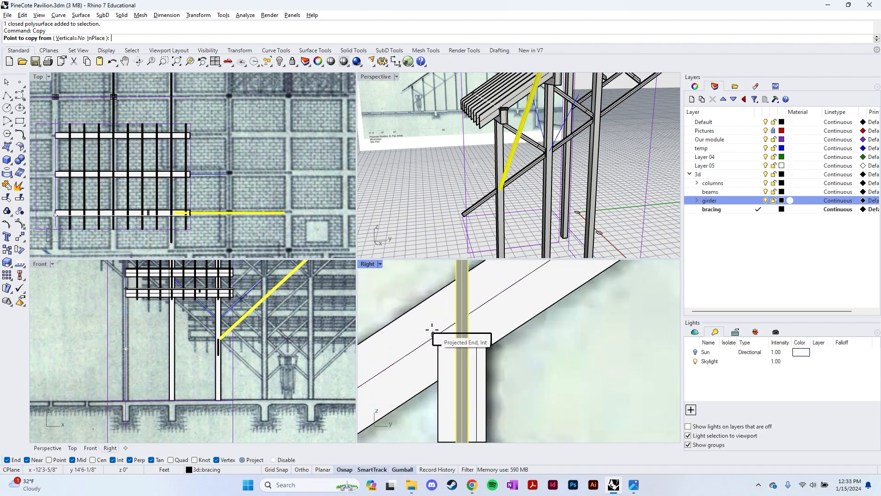
pyautogui.scroll(-2, 459, 330)
pyautogui.scroll(2, 523, 296)
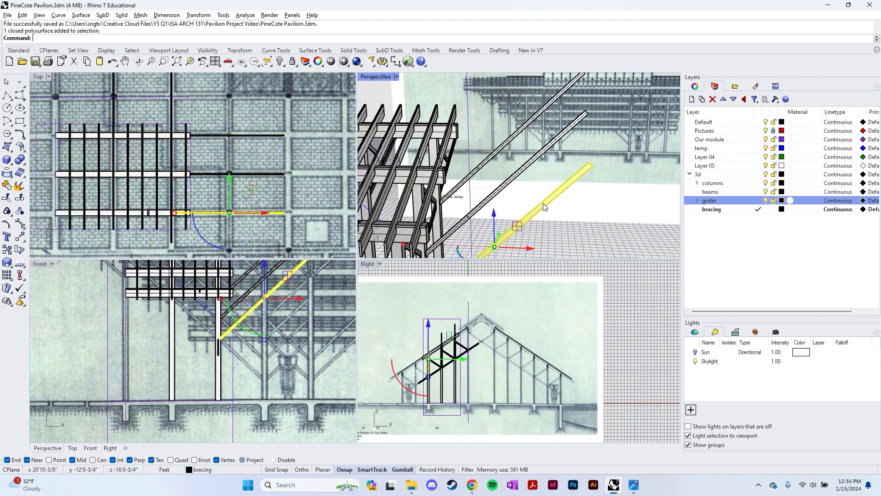
# Mirror the three parallel diagonal braces across the column line in the Top view, keeping the originals.
pyautogui.keyDown('shift'); pyautogui.click(529, 163); pyautogui.keyUp('shift')
pyautogui.keyDown('shift'); pyautogui.click(510, 139); pyautogui.keyUp('shift')
pyautogui.scroll(-2, 510, 138)
pyautogui.scroll(-4, 231, 155)
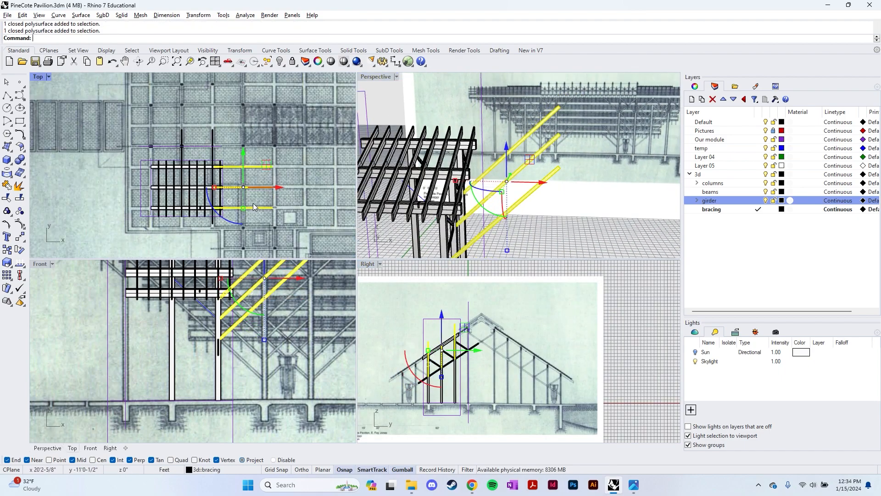
pyautogui.moveTo(436, 208); pyautogui.dragTo(473, 224, button='right')
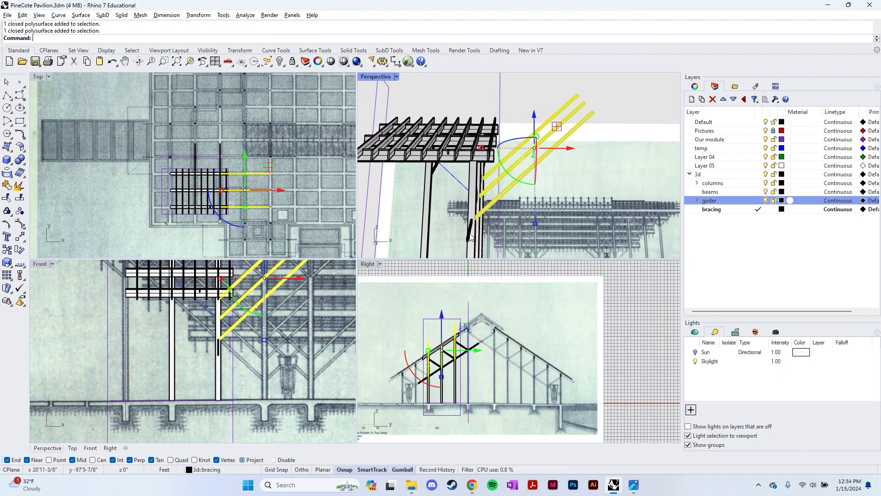
pyautogui.scroll(4, 203, 304)
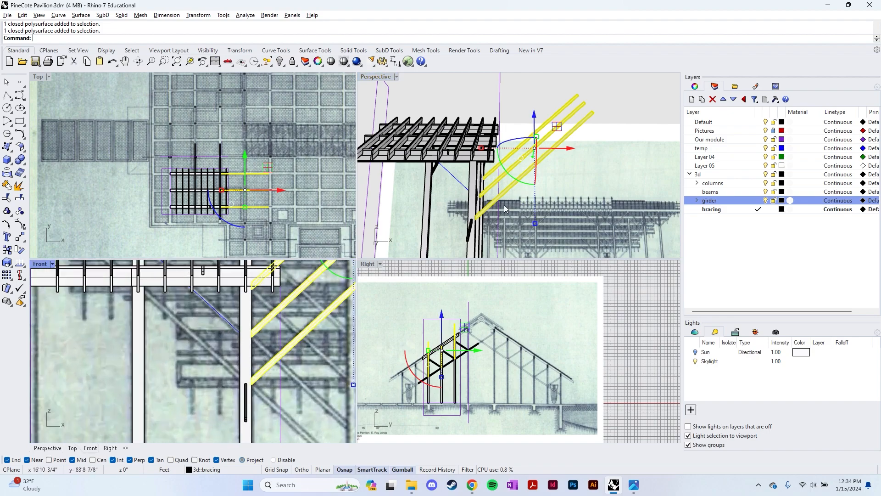
pyautogui.scroll(1, 505, 209)
pyautogui.scroll(2, 243, 200)
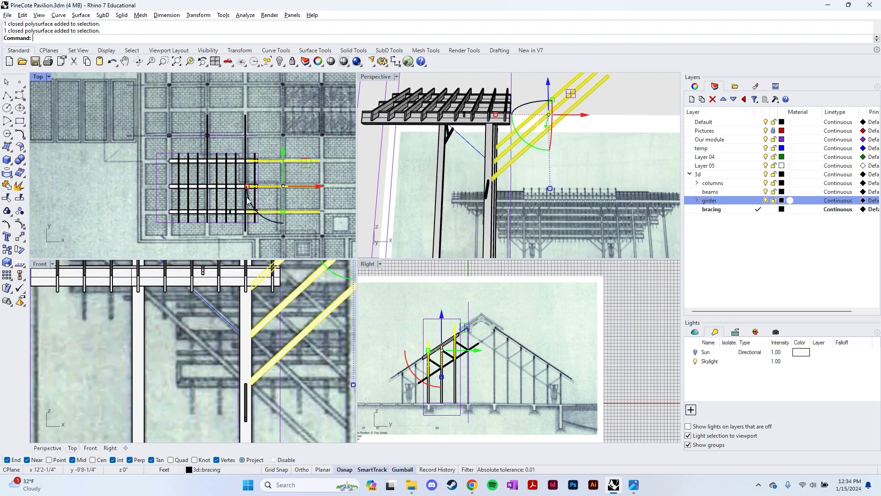
pyautogui.press('Return')
pyautogui.scroll(10, 276, 220)
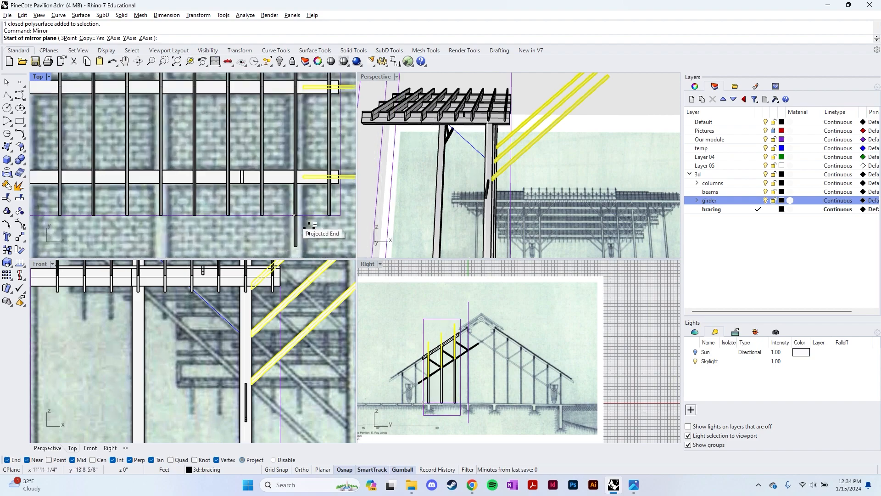
pyautogui.scroll(-1, 256, 206)
pyautogui.click(265, 214)
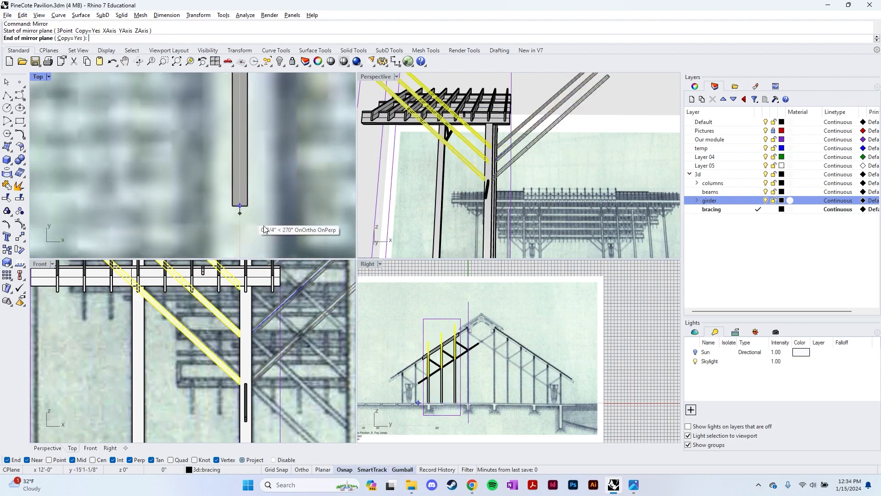
pyautogui.scroll(-9, 285, 216)
pyautogui.scroll(7, 290, 157)
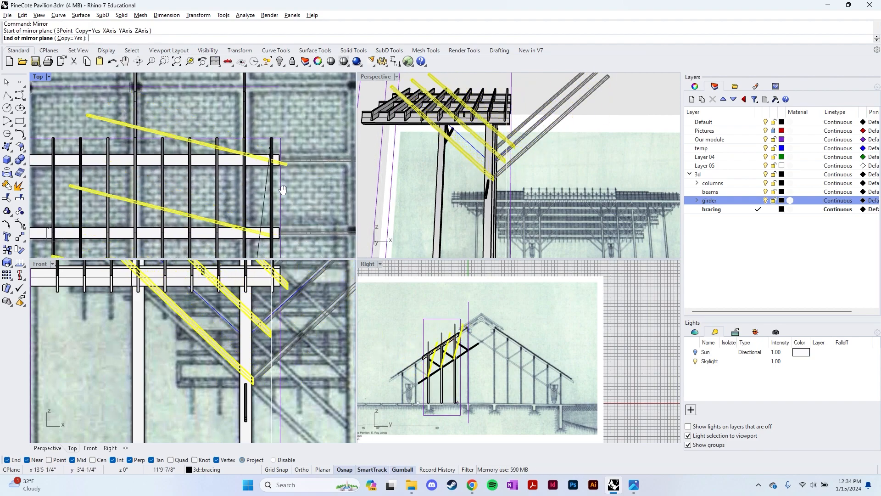
pyautogui.scroll(4, 275, 192)
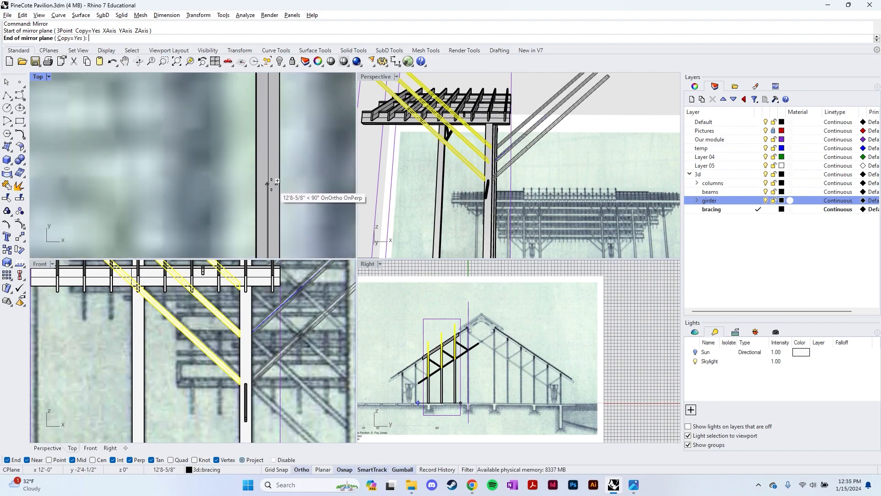
pyautogui.scroll(2, 293, 197)
pyautogui.scroll(-3, 296, 196)
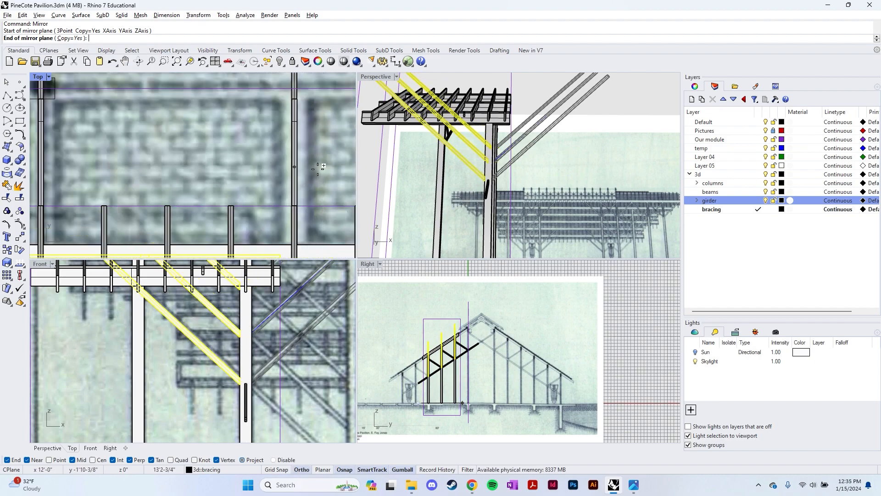
pyautogui.scroll(3, 320, 165)
pyautogui.scroll(3, 308, 168)
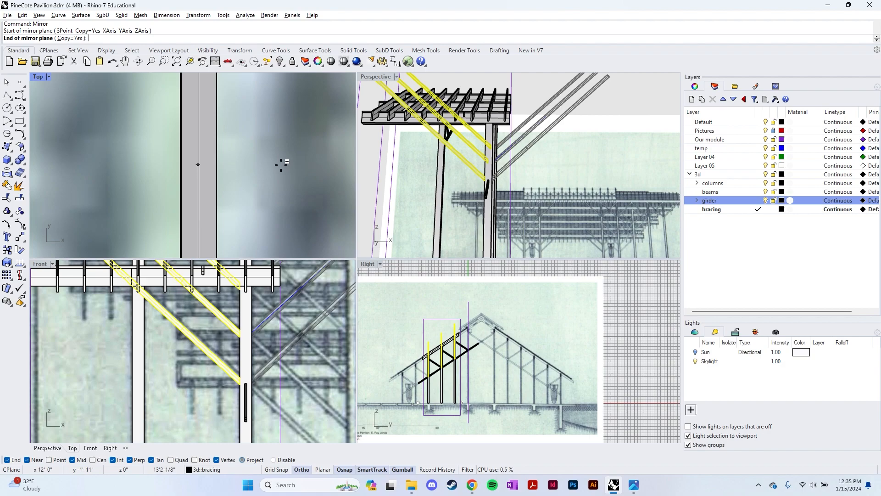
pyautogui.click(282, 163)
pyautogui.scroll(-5, 274, 173)
pyautogui.moveTo(475, 171); pyautogui.dragTo(452, 161, button='right')
pyautogui.press('Escape')
# Switch to the reference photo pc7.jpg and examine the joint where the diagonal braces cross.
pyautogui.click(426, 151)
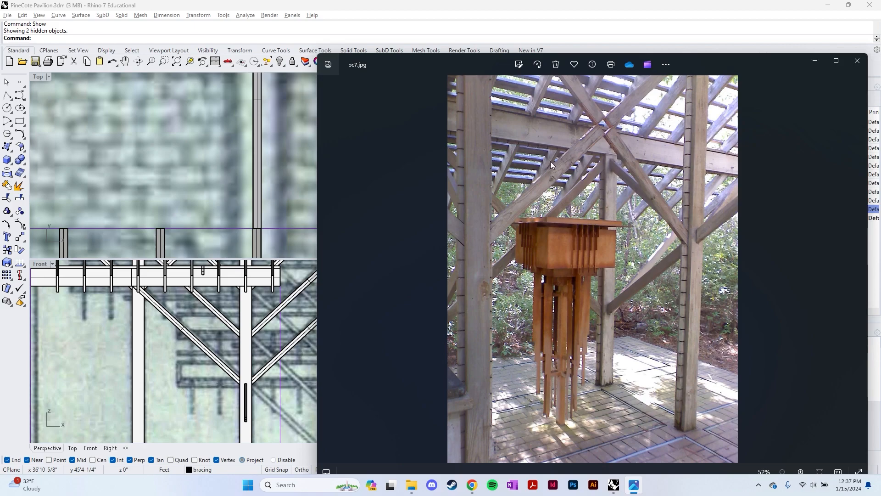
pyautogui.scroll(6, 551, 165)
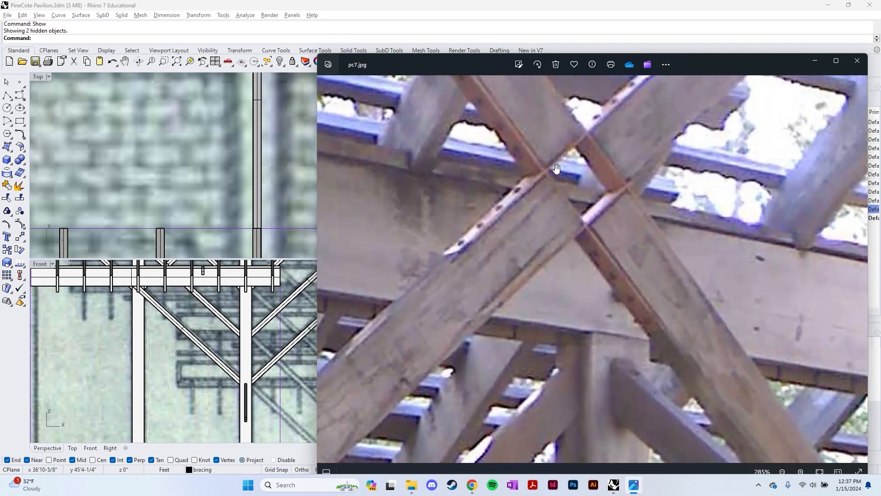
# Examine the plates at the brace crossing in pc7.jpg, then return to Rhino and inspect the same joint in Perspective.
pyautogui.scroll(-4, 563, 164)
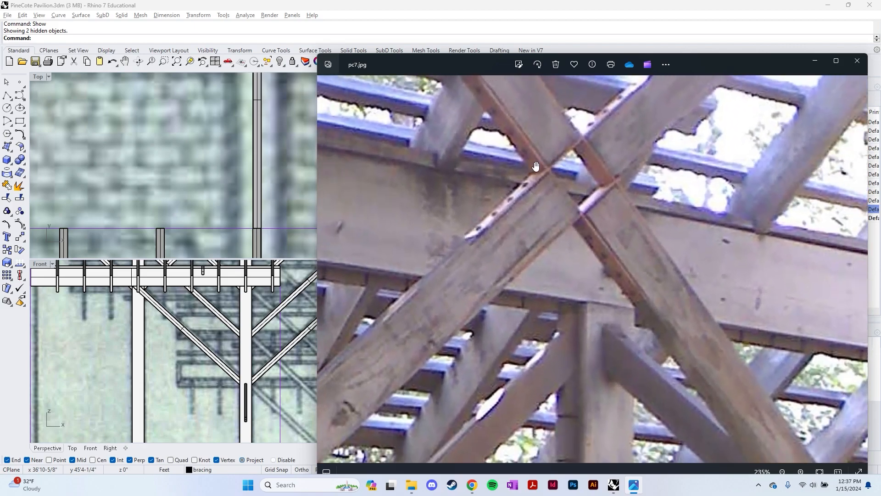
pyautogui.scroll(-2, 536, 170)
pyautogui.scroll(6, 565, 169)
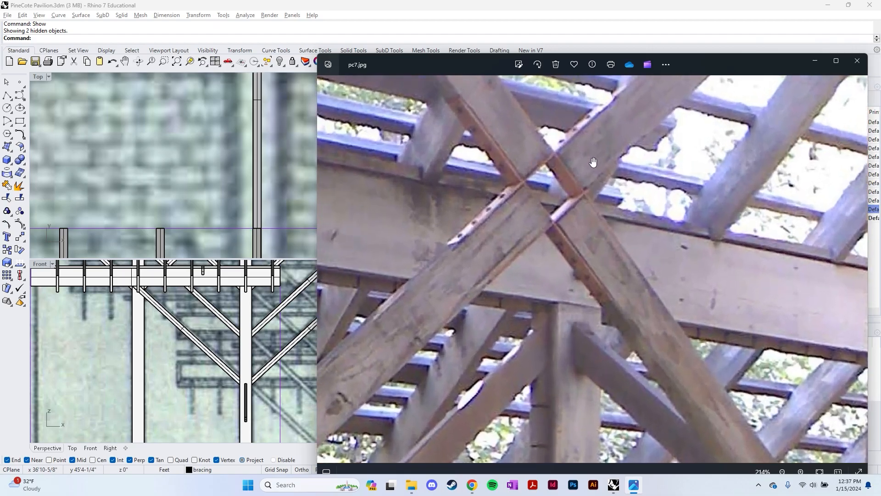
pyautogui.hotkey('alt', 'Tab')
pyautogui.scroll(6, 511, 177)
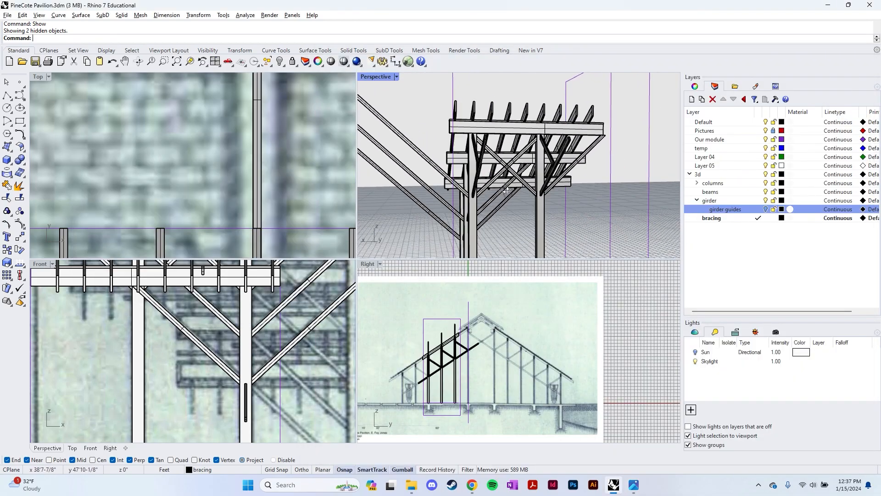
pyautogui.moveTo(485, 135); pyautogui.dragTo(495, 171, button='right')
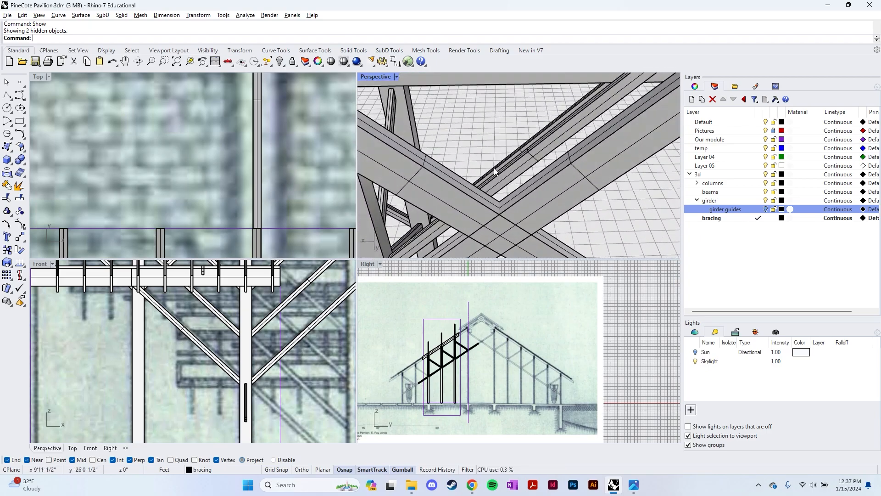
pyautogui.moveTo(521, 203); pyautogui.dragTo(515, 196, button='right')
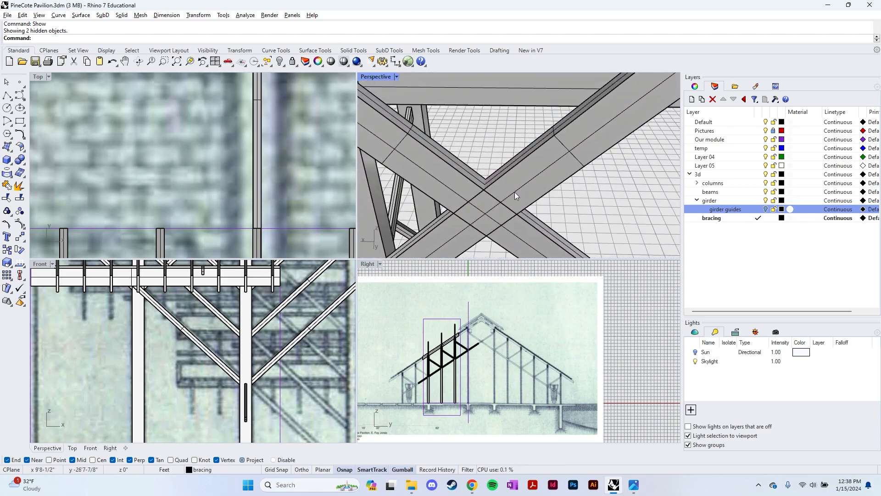
# Start a three-point box with Project snapping off, setting its first edge across the brace's thickness near the crossing.
pyautogui.press('BackSpace')
pyautogui.press('BackSpace')
pyautogui.write('Box')
pyautogui.press('Return')
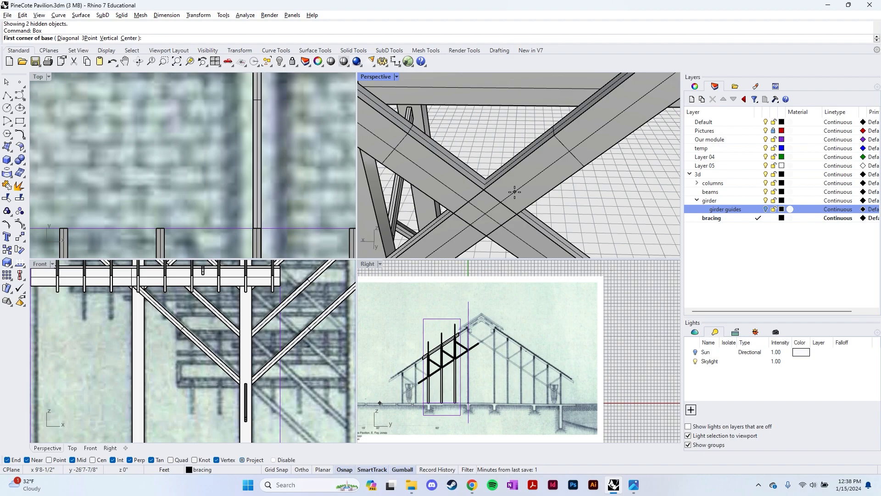
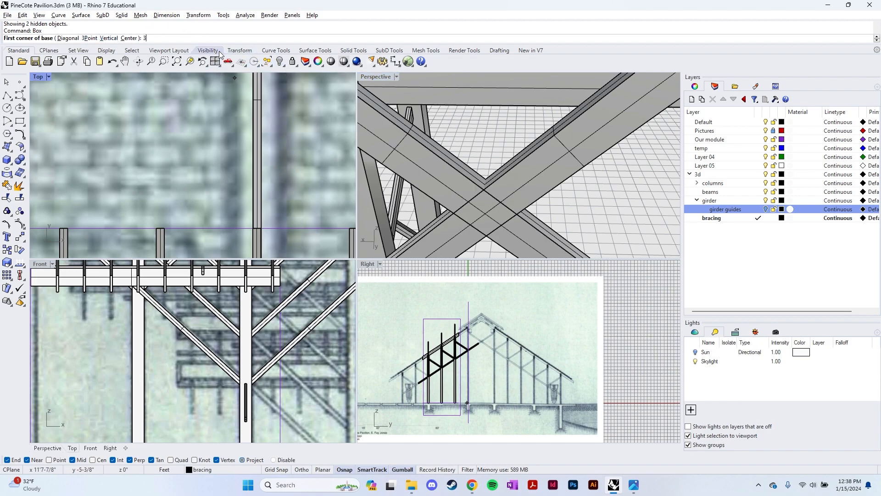
pyautogui.press('Return')
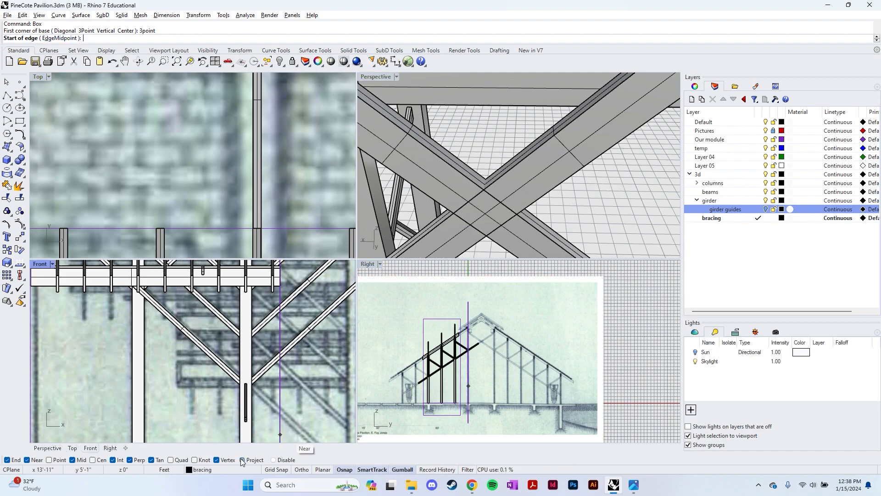
pyautogui.scroll(2, 473, 135)
pyautogui.moveTo(474, 135); pyautogui.dragTo(463, 172, button='right')
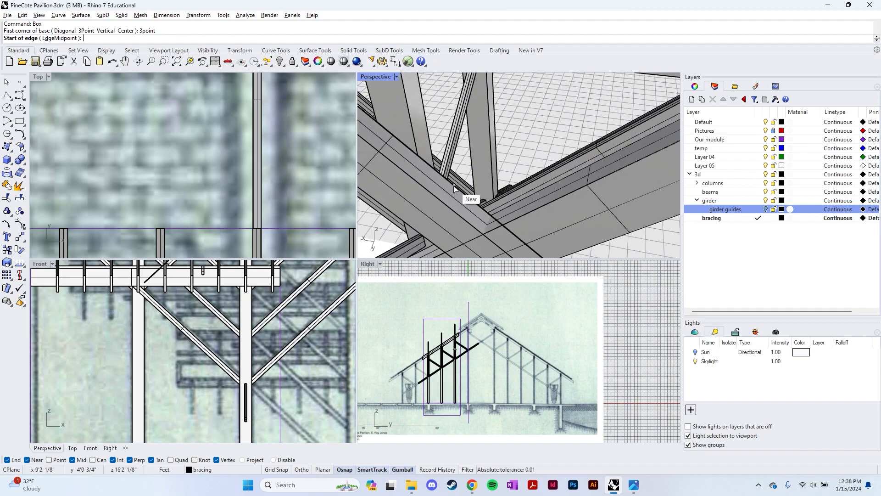
pyautogui.click(453, 185)
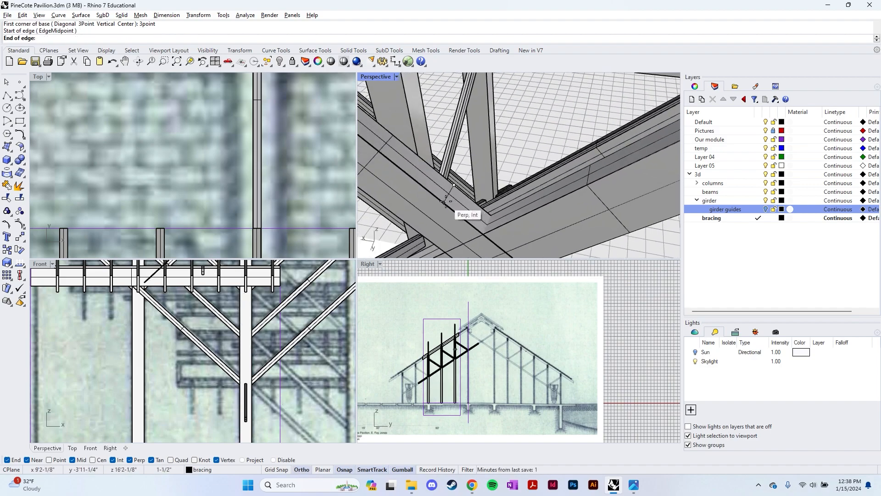
pyautogui.click(445, 202)
# Extend the box along the brace past the crossing and set its height to 1/8" to form a thin plate.
pyautogui.moveTo(448, 203); pyautogui.dragTo(459, 215, button='right')
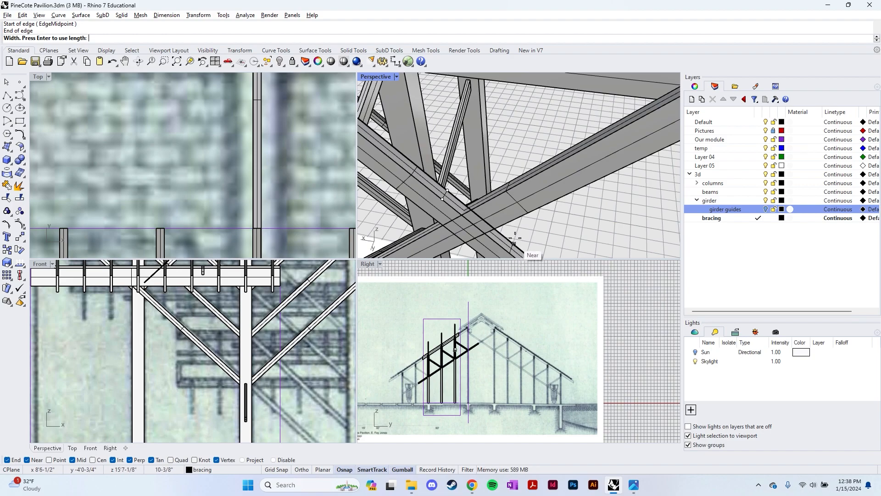
pyautogui.moveTo(514, 240); pyautogui.dragTo(512, 217, button='right')
pyautogui.write('1/8"')
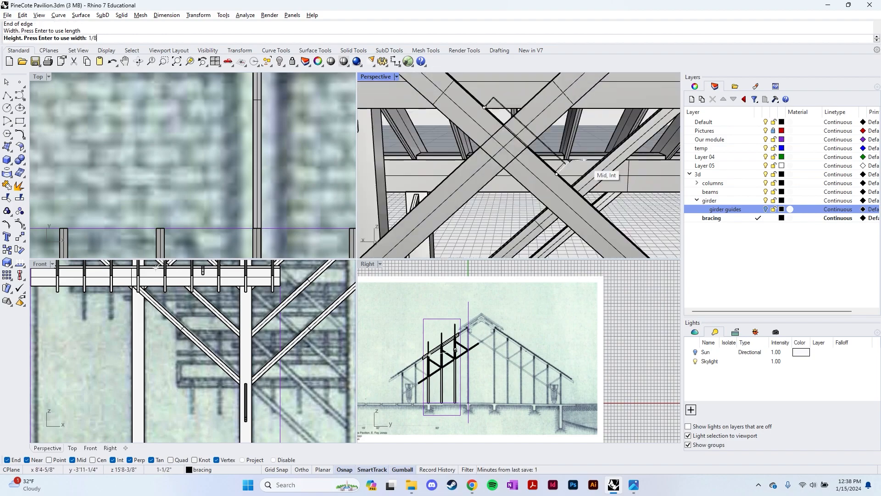
pyautogui.scroll(6, 564, 163)
pyautogui.press('Return')
# Check the plate against the reference photo and extrude its long face with ExtrudeSrf.
pyautogui.moveTo(565, 164); pyautogui.dragTo(545, 149, button='right')
pyautogui.hotkey('alt', 'Tab')
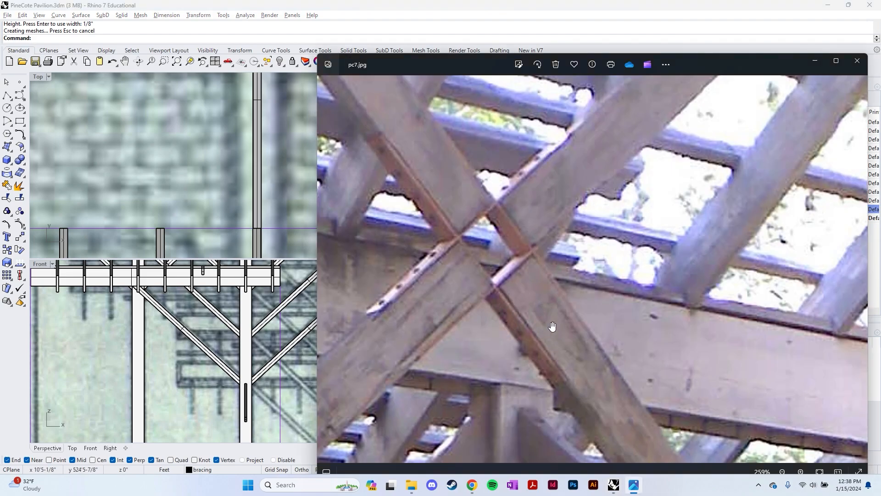
pyautogui.press('Return')
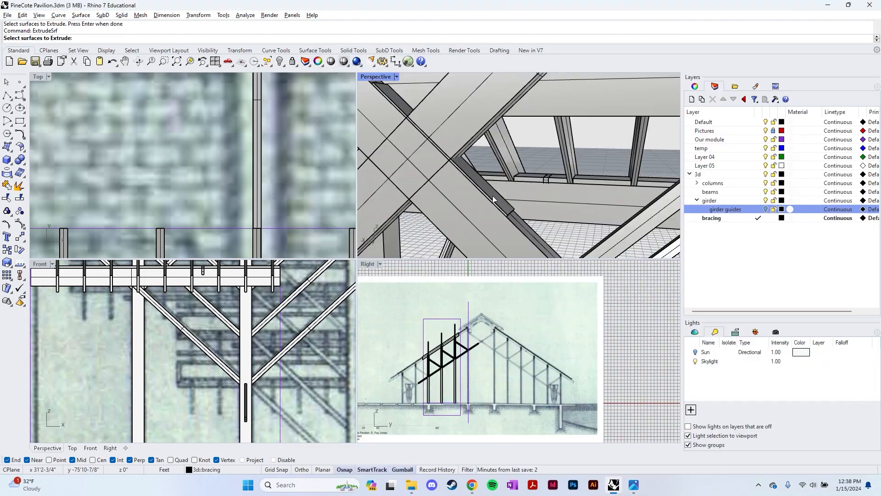
pyautogui.click(499, 201)
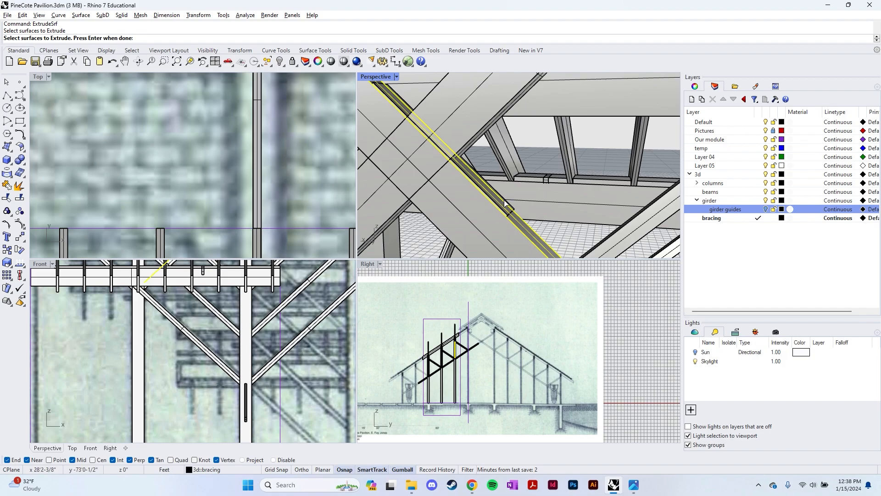
pyautogui.keyDown('ctrl'); pyautogui.click(521, 218); pyautogui.keyUp('ctrl')
pyautogui.scroll(8, 512, 204)
pyautogui.click(514, 203)
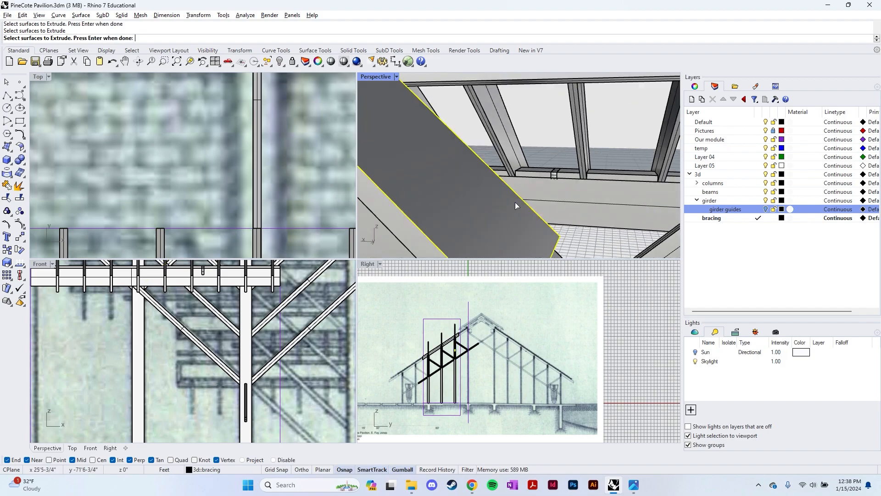
pyautogui.scroll(-9, 512, 203)
pyautogui.press('Return')
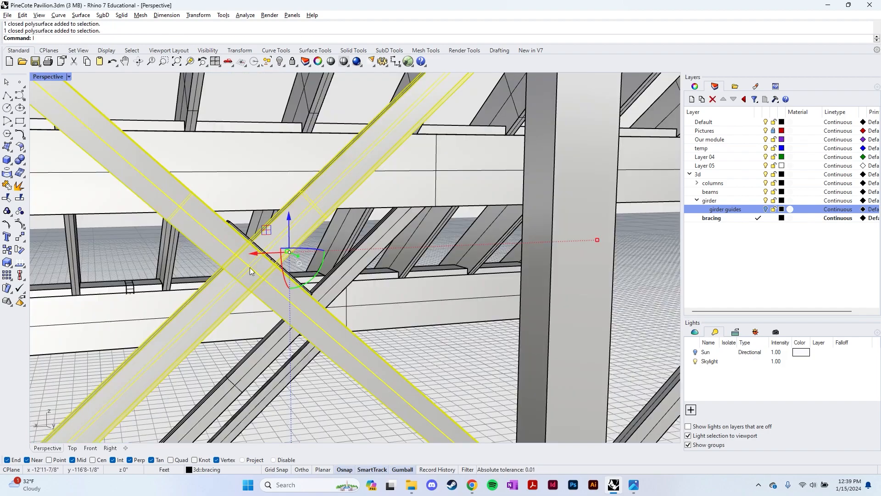
# Use BooleanSplit to split the two crossing diagonal braces against each other.
pyautogui.press('Return')
pyautogui.click(228, 257)
pyautogui.click(227, 293)
pyautogui.press('Return')
# Delete the two overlapping brace pieces at the centre of the crossing.
pyautogui.click(253, 286)
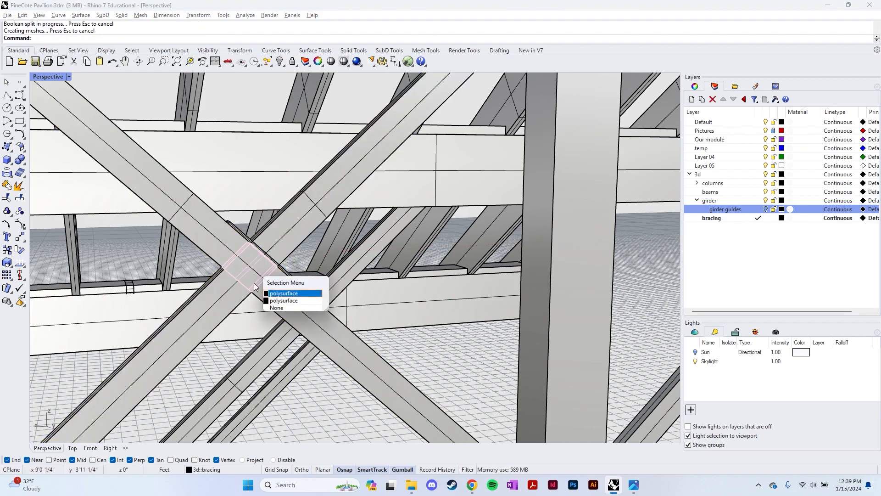
pyautogui.click(283, 293)
pyautogui.press('Delete')
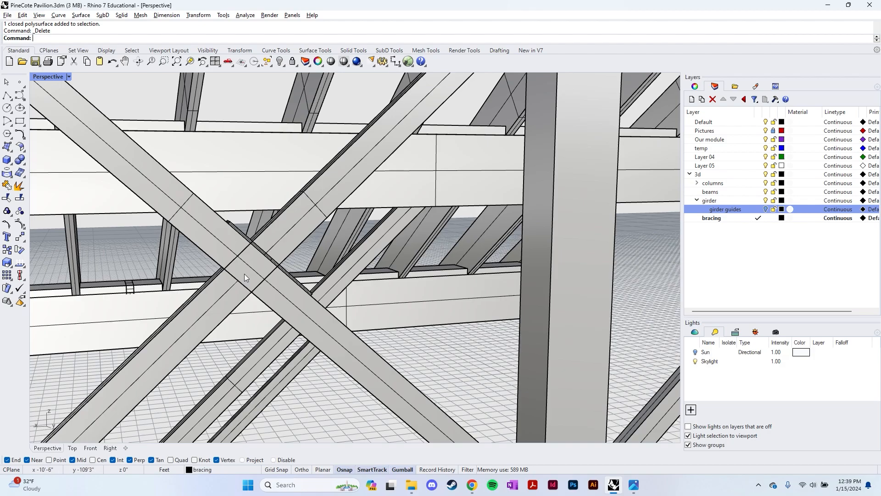
pyautogui.click(244, 274)
pyautogui.press('Delete')
# Move the thin plate along the brace edge so it is centred on the crossing.
pyautogui.scroll(5, 268, 257)
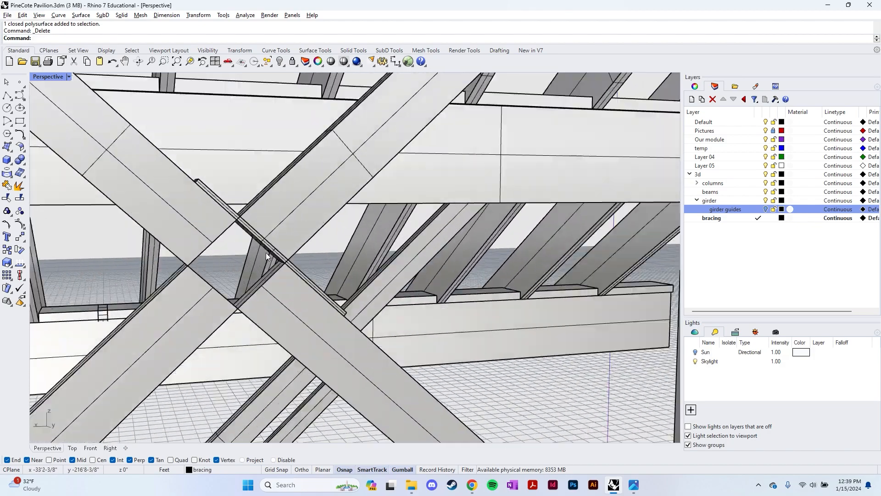
pyautogui.scroll(3, 266, 252)
pyautogui.click(277, 252)
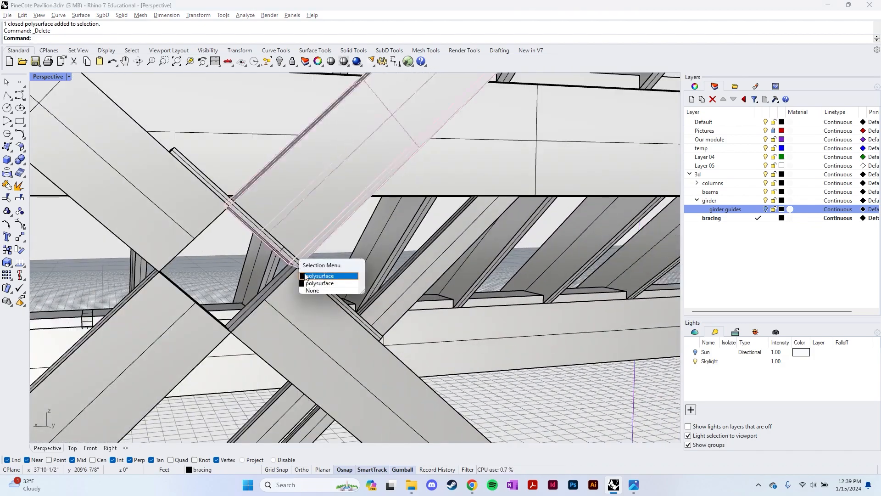
pyautogui.click(305, 285)
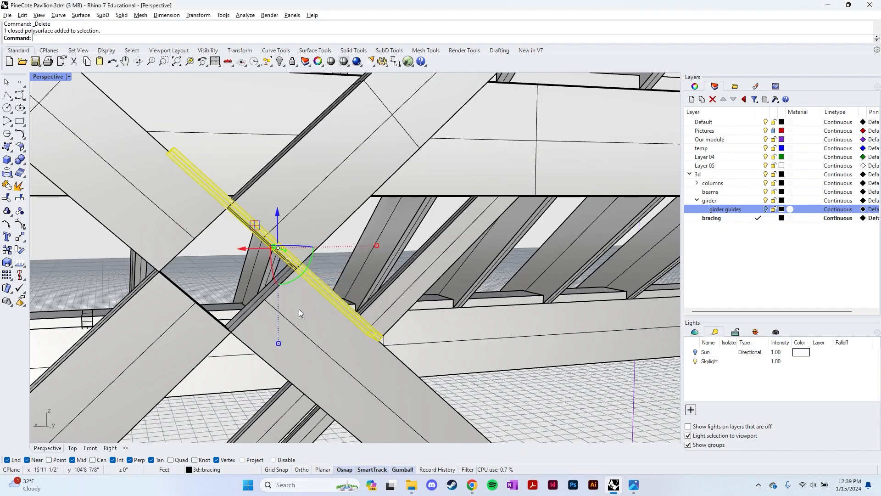
pyautogui.write('move')
pyautogui.press('Return')
pyautogui.scroll(4, 299, 310)
pyautogui.click(284, 313)
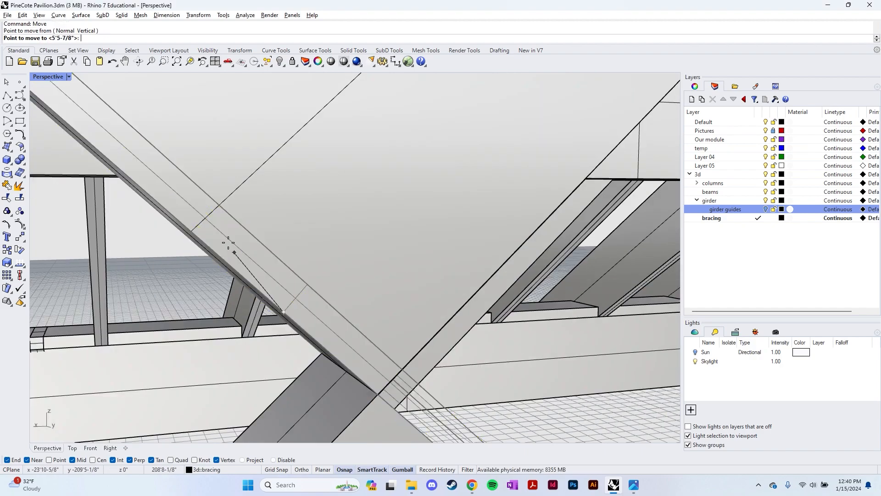
pyautogui.click(195, 231)
pyautogui.scroll(-5, 211, 263)
pyautogui.press('Escape')
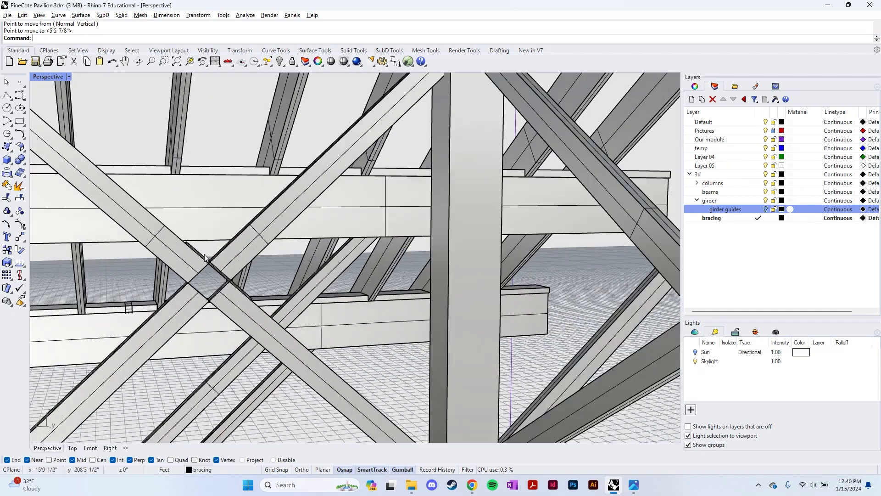
# Copy the plate from its midpoint to the opposite, parallel edge of the brace crossing.
pyautogui.scroll(3, 205, 258)
pyautogui.click(205, 270)
pyautogui.scroll(3, 260, 272)
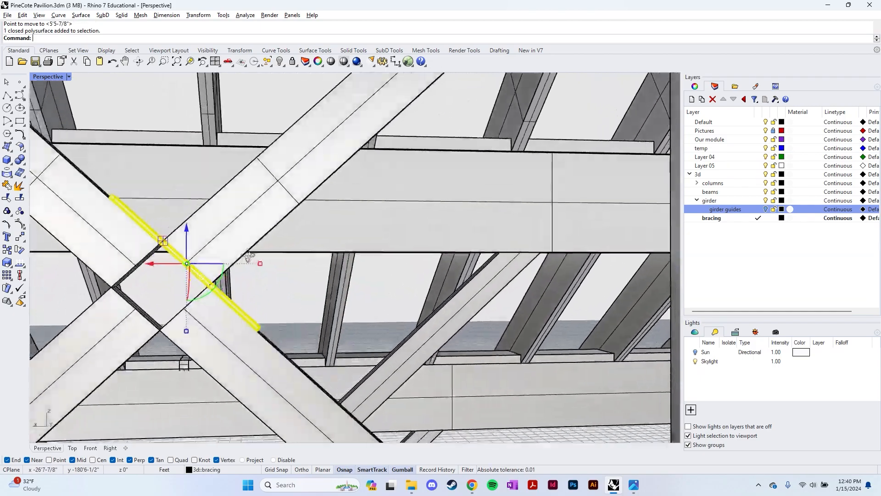
pyautogui.write('copy')
pyautogui.press('Return')
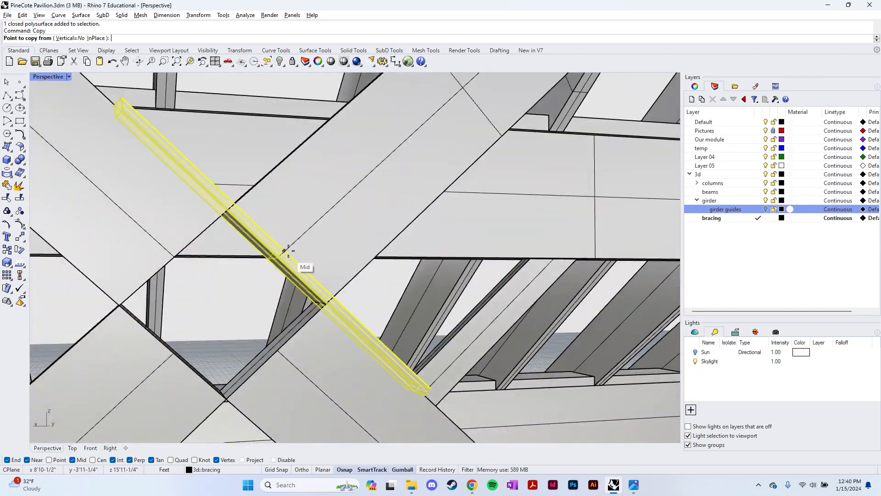
pyautogui.scroll(2, 284, 252)
pyautogui.click(286, 252)
pyautogui.scroll(-5, 260, 267)
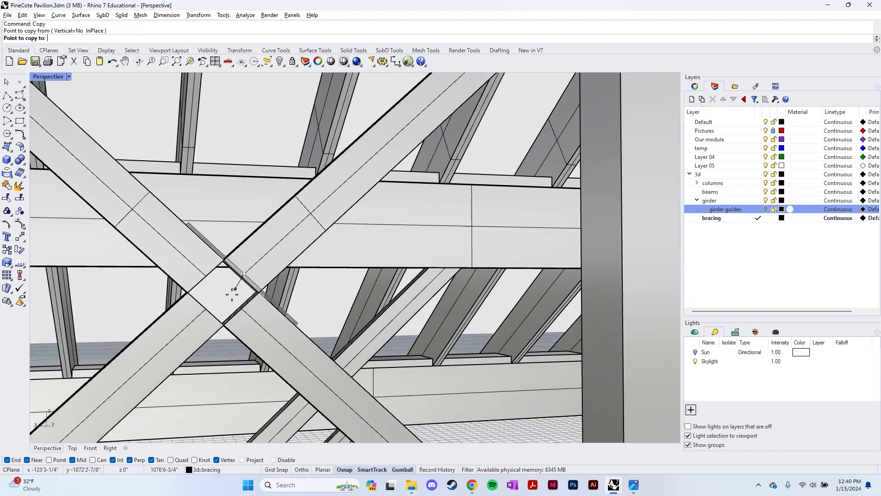
pyautogui.scroll(5, 212, 304)
pyautogui.click(204, 301)
pyautogui.scroll(-3, 298, 303)
pyautogui.press('Return')
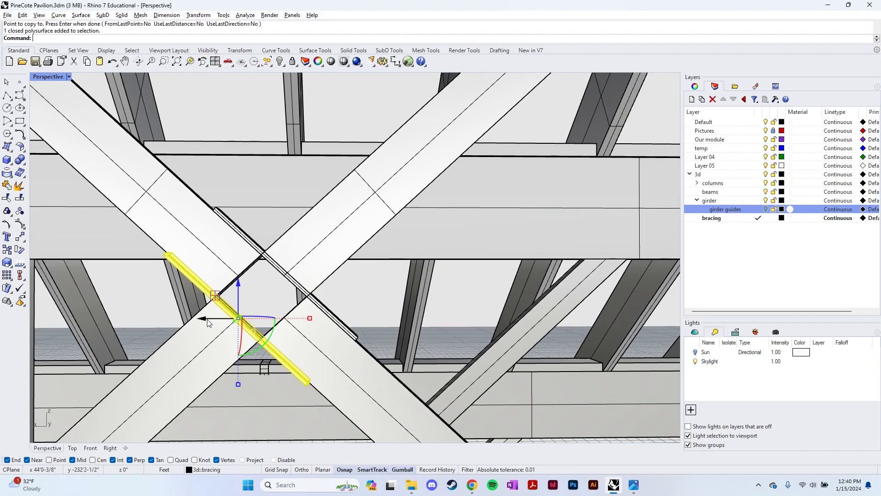
# Pull the copied plate clear of the joint and move its end onto the edge of the other diagonal brace.
pyautogui.moveTo(208, 322); pyautogui.dragTo(144, 323)
pyautogui.write('m')
pyautogui.press('Return')
pyautogui.scroll(3, 239, 365)
pyautogui.moveTo(243, 388); pyautogui.dragTo(229, 395, button='right')
pyautogui.click(125, 401)
pyautogui.moveTo(122, 402); pyautogui.dragTo(197, 335, button='right')
# Rotate the plate about its end corner in the Front view so it lies along the other diagonal brace's edge.
pyautogui.scroll(3, 238, 370)
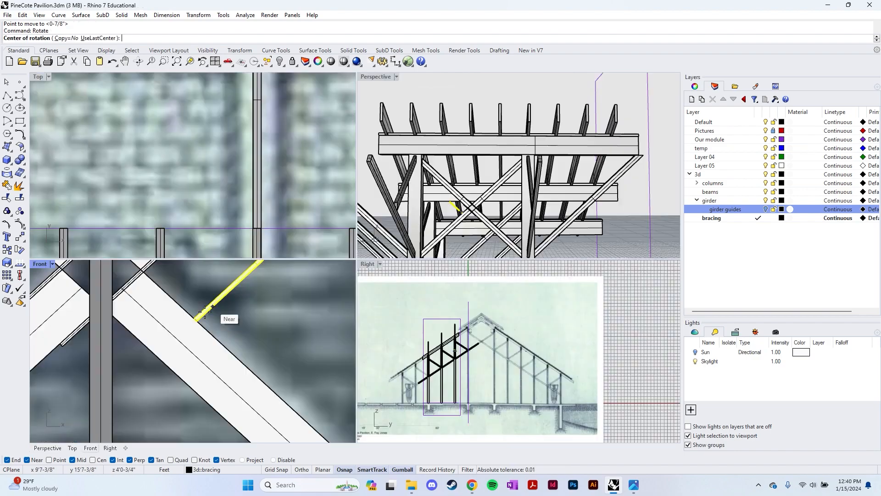
pyautogui.scroll(3, 204, 315)
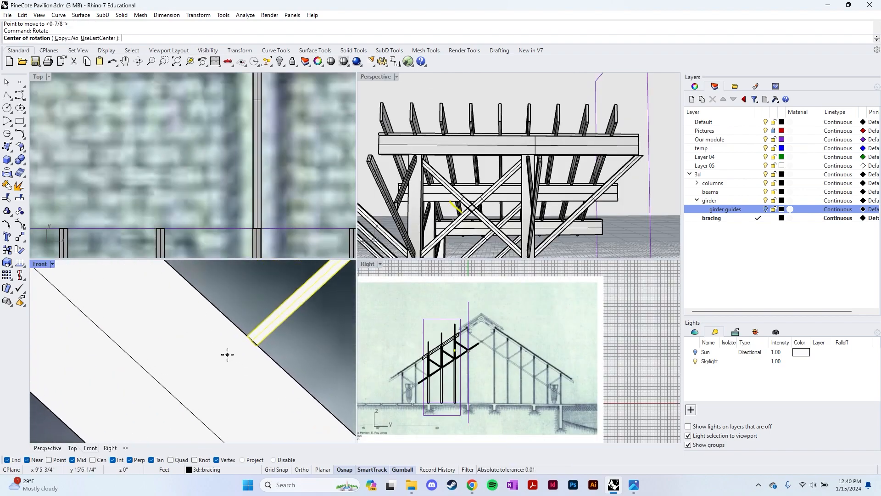
pyautogui.scroll(3, 228, 355)
pyautogui.click(233, 320)
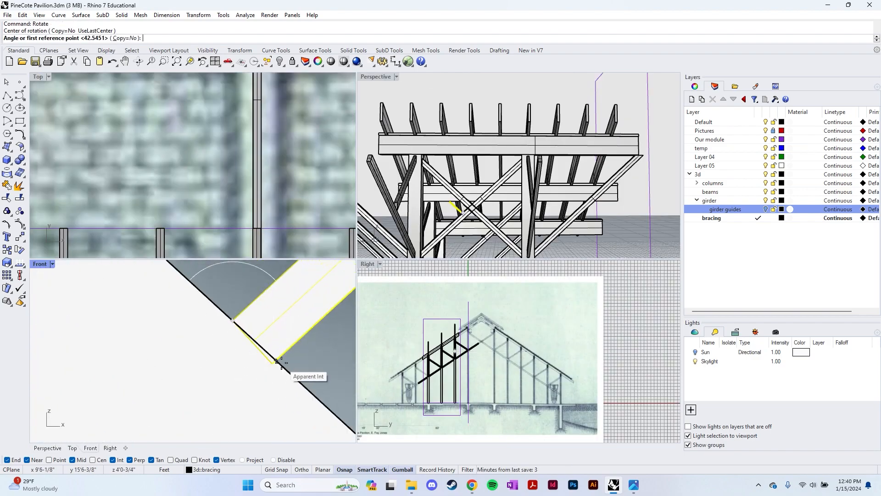
pyautogui.click(257, 297)
pyautogui.click(187, 280)
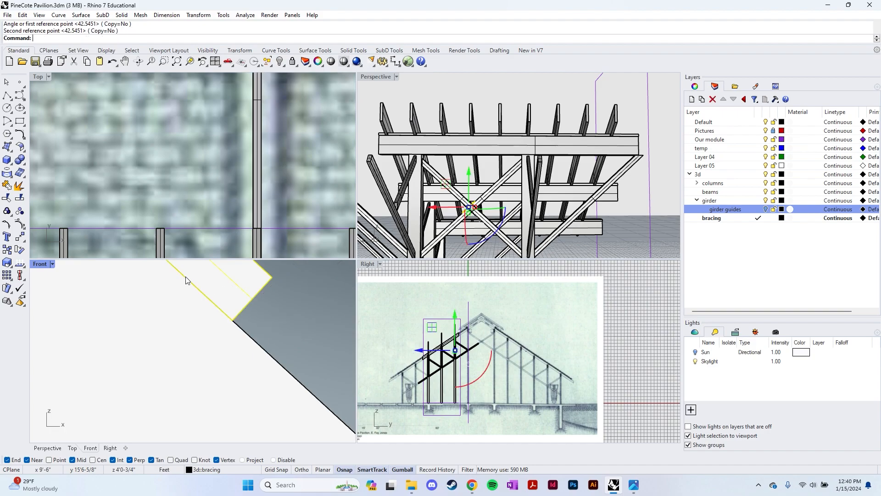
pyautogui.scroll(-6, 186, 280)
pyautogui.press('Escape')
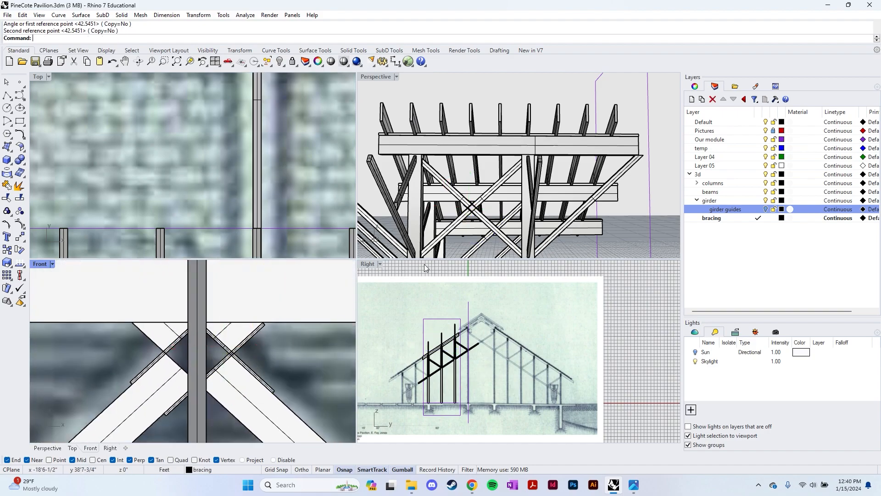
# Move the rotated plate from its midpoint to the crossing brace's centreline so it is centred on the joint.
pyautogui.moveTo(451, 237); pyautogui.dragTo(463, 196, button='right')
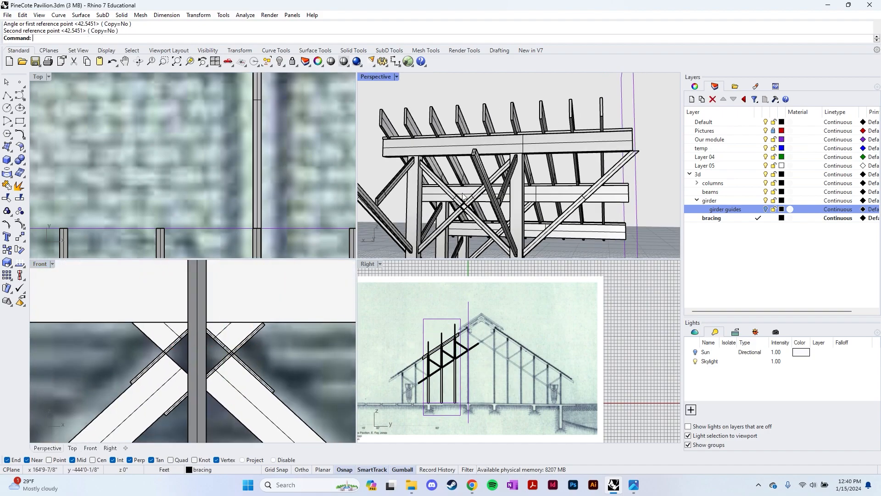
pyautogui.doubleClick(388, 76)
pyautogui.click(254, 385)
pyautogui.rightClick(268, 383)
pyautogui.scroll(5, 315, 339)
pyautogui.scroll(-2, 308, 339)
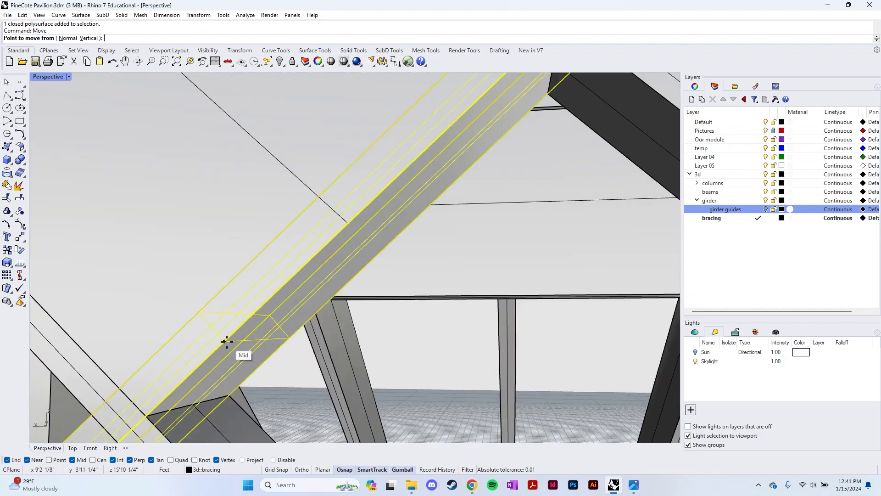
pyautogui.click(227, 341)
pyautogui.click(348, 223)
pyautogui.scroll(-3, 363, 266)
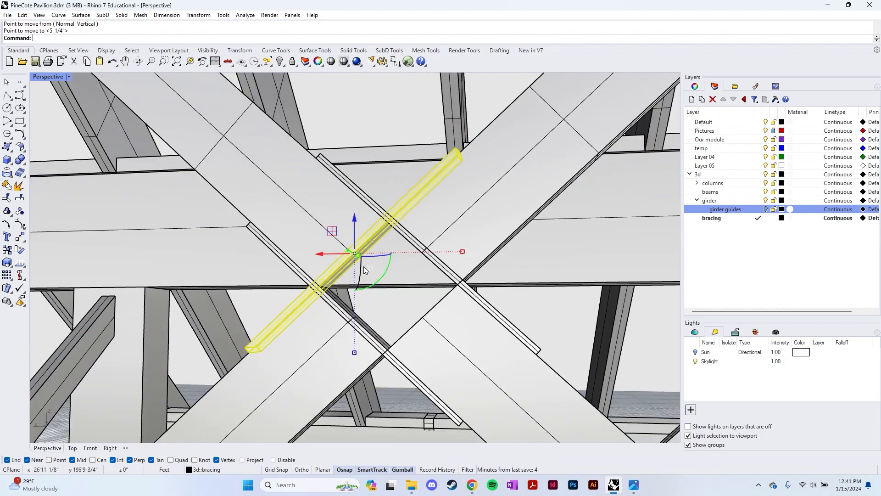
# Copy the centred plate from its midpoint to the opposite parallel side of the brace crossing.
pyautogui.write('copy')
pyautogui.press('Return')
pyautogui.scroll(4, 354, 269)
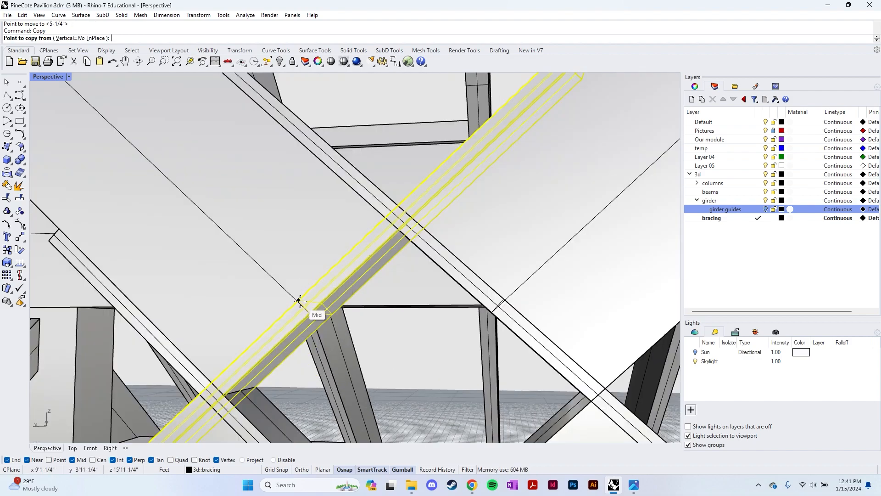
pyautogui.click(300, 300)
pyautogui.scroll(-5, 305, 294)
pyautogui.scroll(5, 378, 348)
pyautogui.click(359, 342)
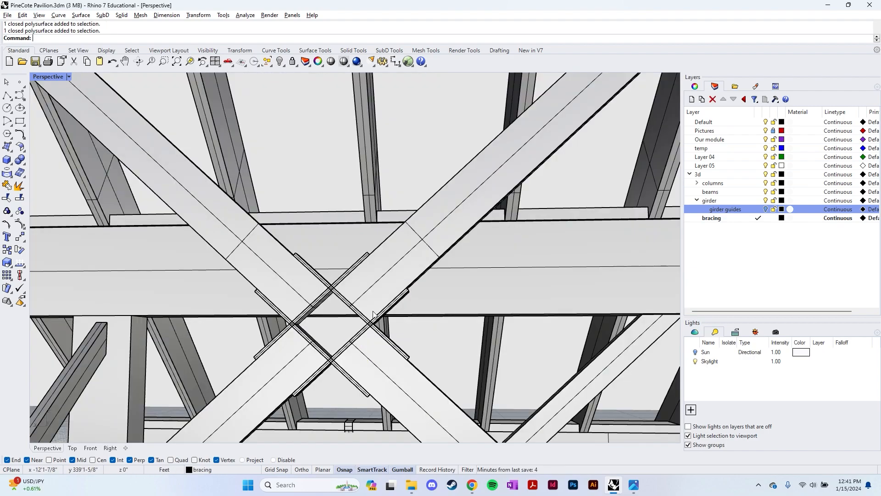
# Join the four thin connecting plates around the brace crossing into one solid with BooleanUnion.
pyautogui.click(342, 278)
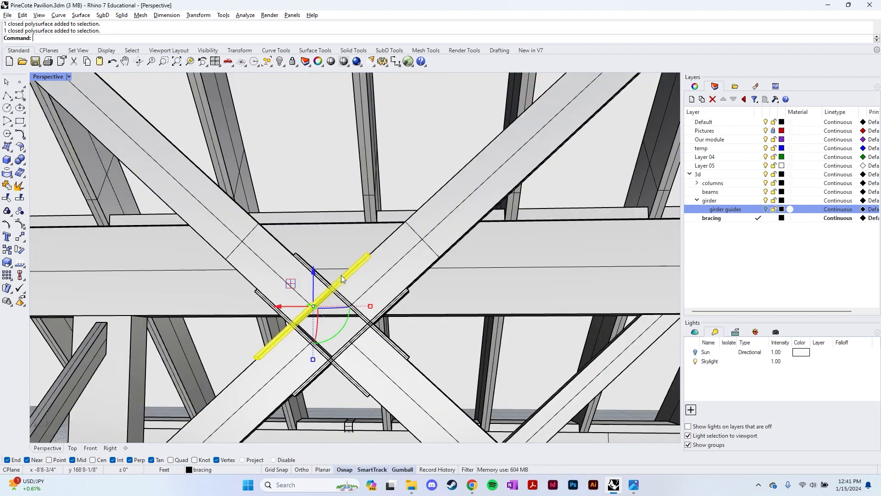
pyautogui.keyDown('shift'); pyautogui.click(301, 261); pyautogui.keyUp('shift')
pyautogui.keyDown('shift'); pyautogui.click(406, 296); pyautogui.keyUp('shift')
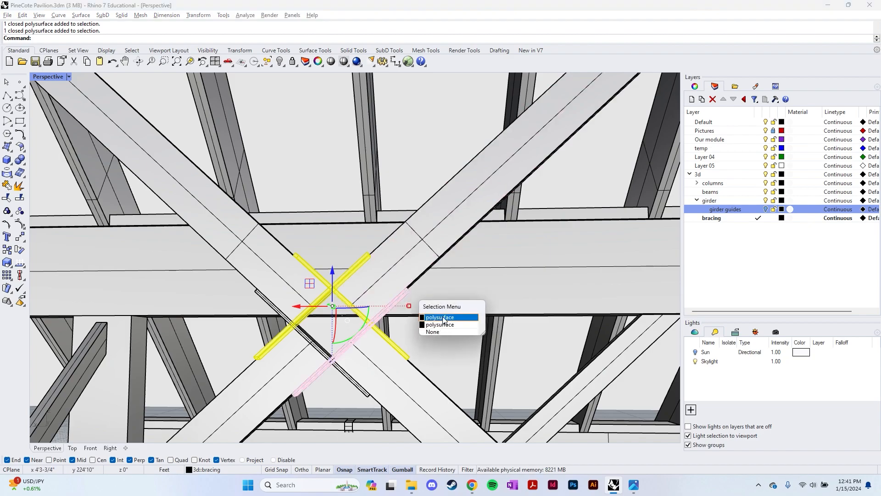
pyautogui.click(436, 319)
pyautogui.keyDown('shift'); pyautogui.click(279, 310); pyautogui.keyUp('shift')
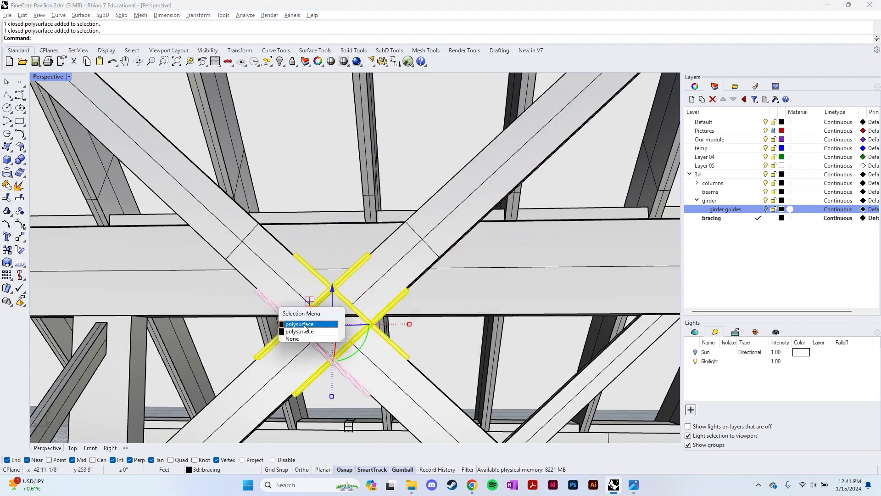
pyautogui.click(305, 325)
pyautogui.write('Boolean')
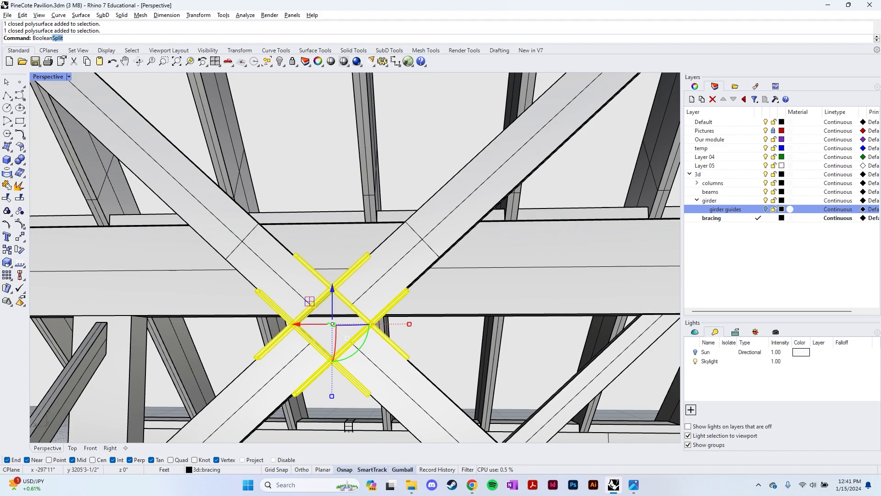
pyautogui.write('Union')
pyautogui.press('Return')
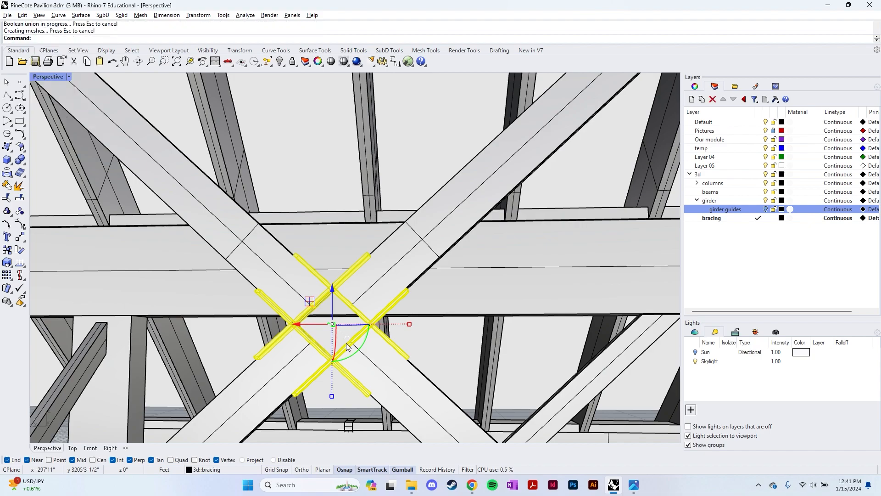
# Select the united connecting plates at the crossing and undo the last hide.
pyautogui.scroll(3, 335, 295)
pyautogui.click(336, 294)
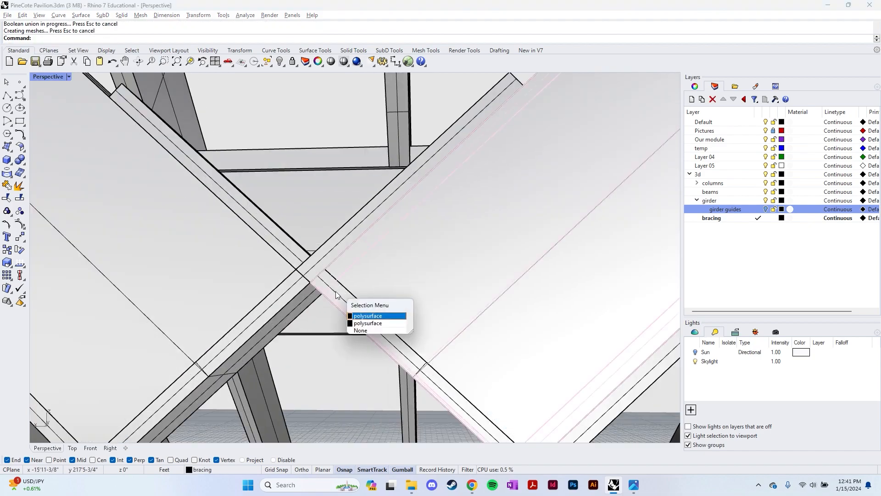
pyautogui.click(370, 323)
pyautogui.scroll(-4, 467, 348)
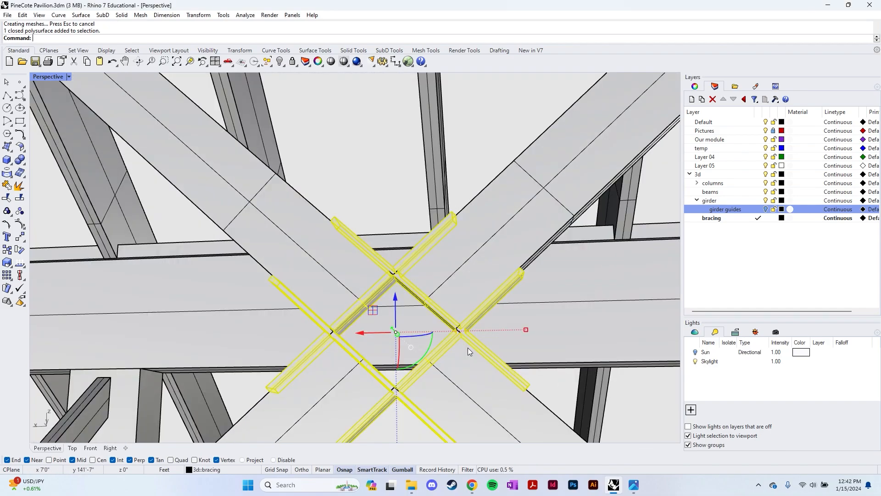
pyautogui.hotkey('ctrl', 'z')
pyautogui.hotkey('ctrl', 'z')
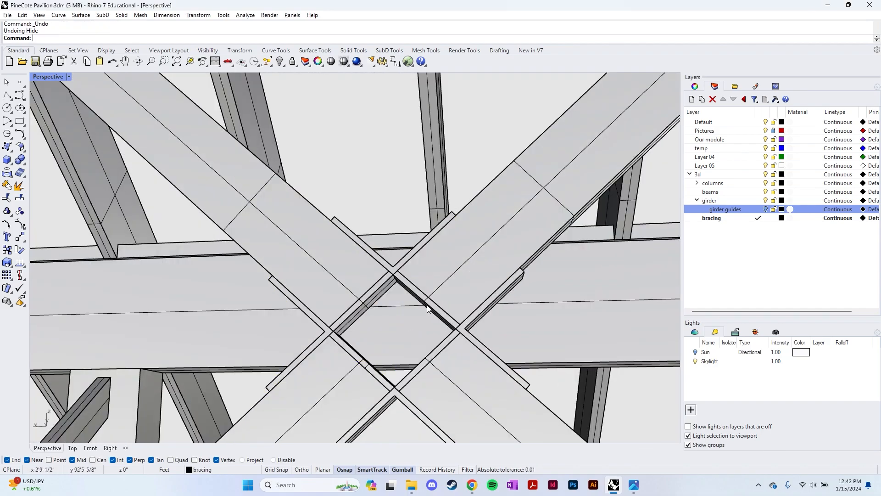
# Start BooleanSplit and choose the four diagonal brace pieces meeting at the crossing as the objects to split.
pyautogui.press('Return')
pyautogui.click(424, 279)
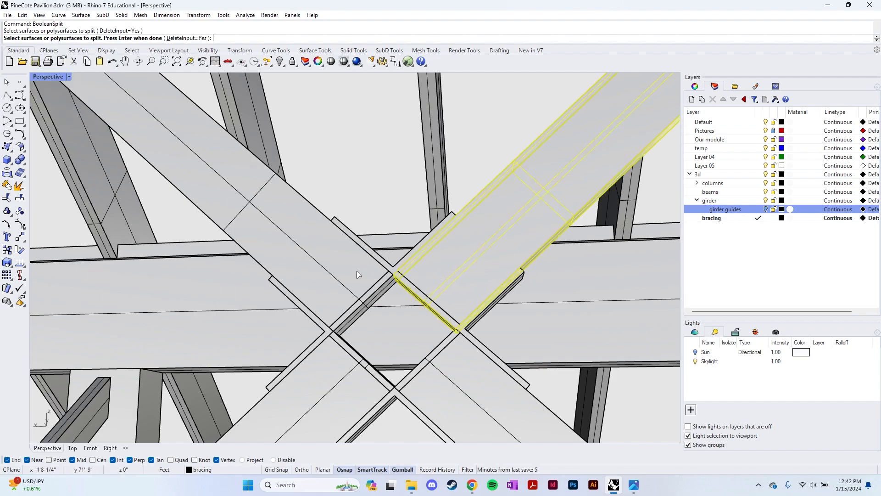
pyautogui.click(299, 221)
pyautogui.click(324, 374)
pyautogui.click(472, 373)
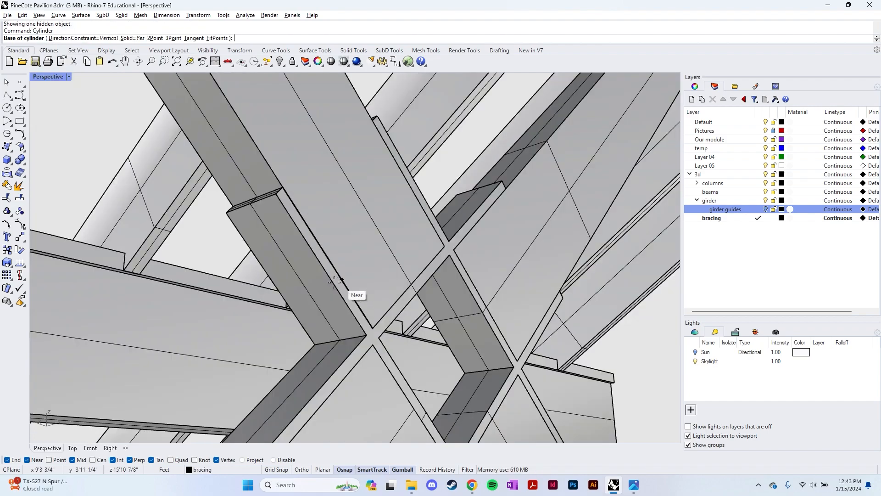
# Draw a small vertical solid cylinder of about 1/4 inch radius at the connecting plate's edge beside the crossing.
pyautogui.click(342, 279)
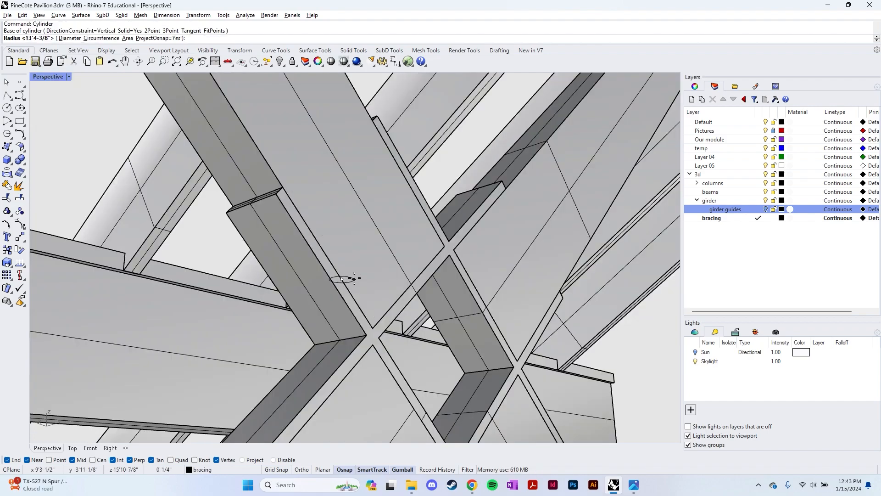
pyautogui.click(350, 278)
pyautogui.click(347, 263)
pyautogui.moveTo(347, 264); pyautogui.dragTo(337, 281, button='right')
pyautogui.scroll(3, 336, 282)
pyautogui.click(412, 249)
pyautogui.moveTo(414, 260); pyautogui.dragTo(420, 250)
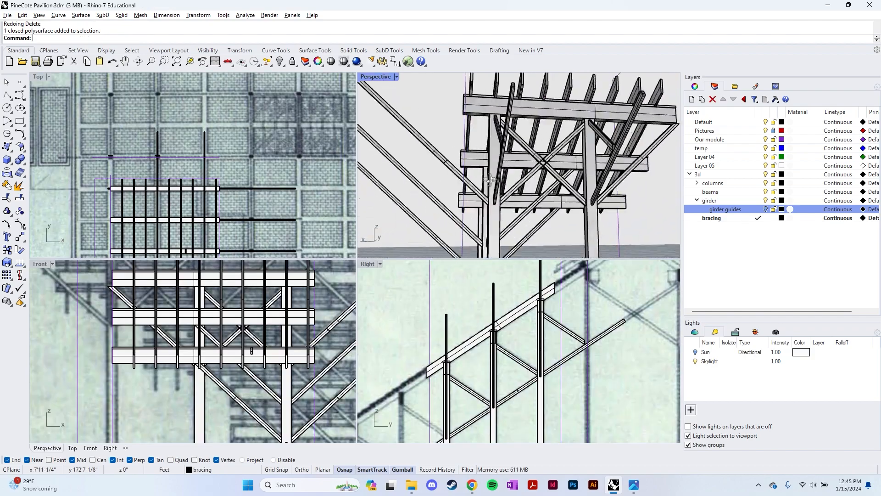
# Try to copy the diagonal brace from its upper end corner at the column to the matching position on another column.
pyautogui.moveTo(491, 180); pyautogui.dragTo(504, 196, button='right')
pyautogui.click(562, 150)
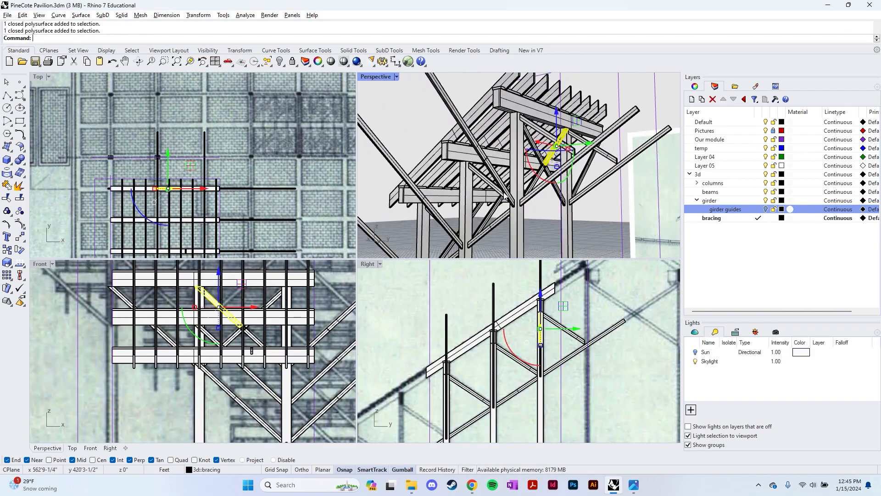
pyautogui.press('Return')
pyautogui.moveTo(509, 159); pyautogui.dragTo(577, 108, button='right')
pyautogui.scroll(5, 596, 138)
pyautogui.scroll(6, 578, 110)
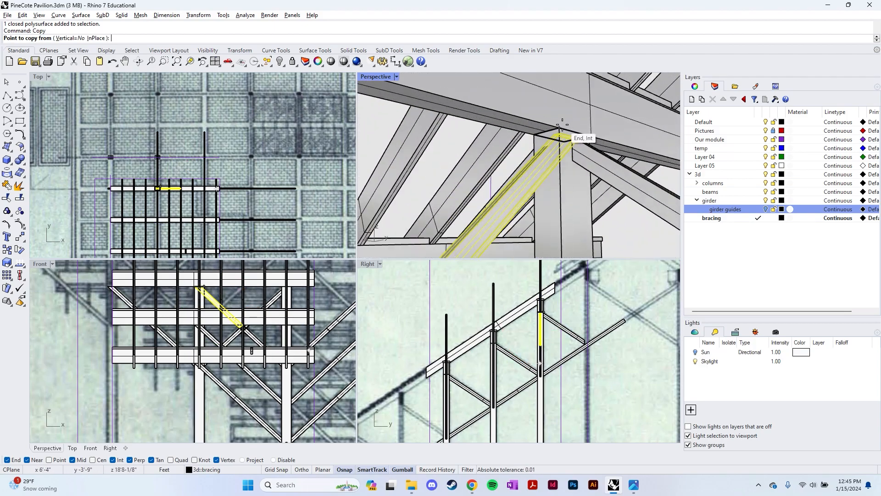
pyautogui.click(560, 128)
pyautogui.scroll(-5, 551, 138)
pyautogui.scroll(3, 477, 159)
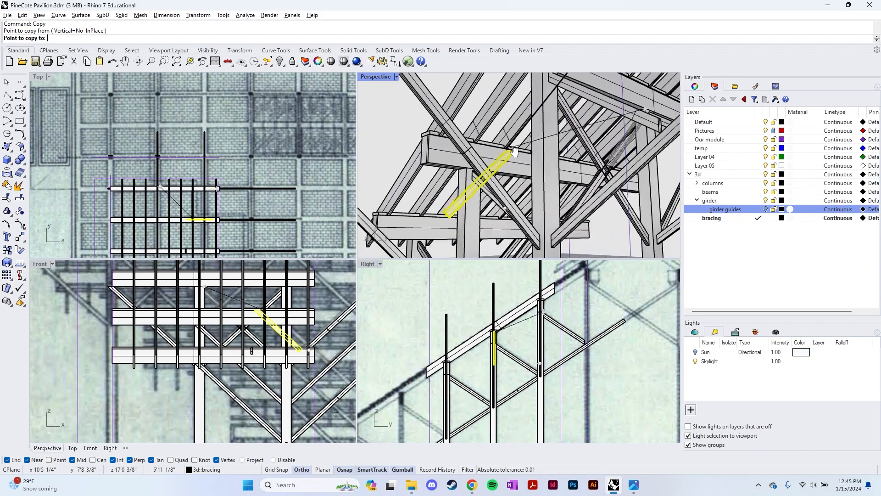
pyautogui.scroll(3, 522, 125)
pyautogui.moveTo(523, 125); pyautogui.dragTo(544, 165, button='right')
pyautogui.click(543, 215)
pyautogui.press('Return')
pyautogui.scroll(-7, 528, 193)
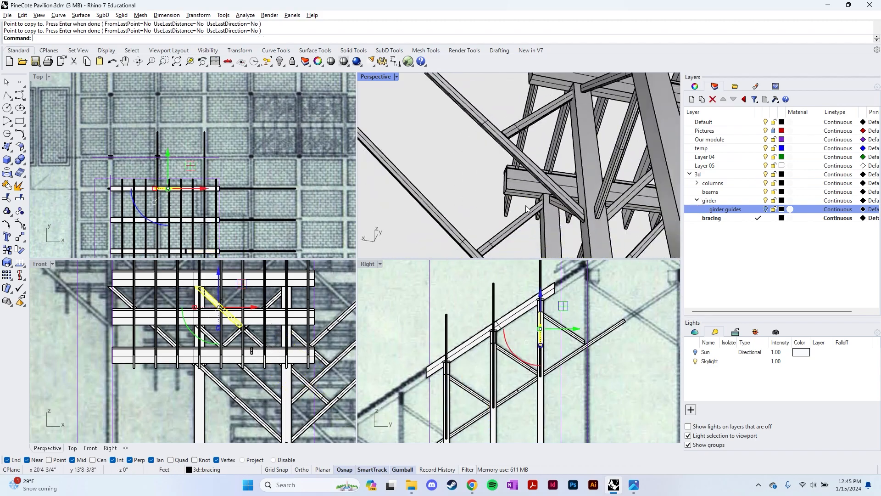
# Check the lower diagonal brace against the column joints and undo the last brace copy.
pyautogui.click(529, 212)
pyautogui.scroll(8, 554, 206)
pyautogui.scroll(-10, 543, 195)
pyautogui.moveTo(543, 196); pyautogui.dragTo(595, 143, button='right')
pyautogui.scroll(5, 564, 160)
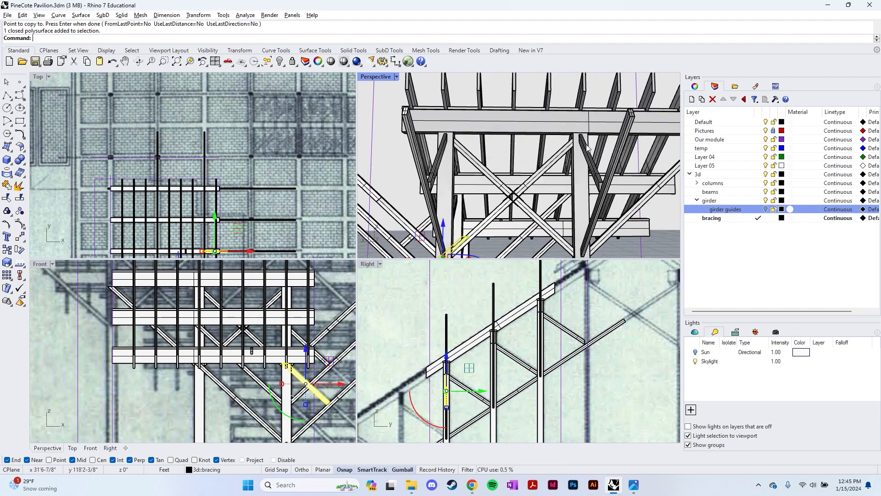
pyautogui.scroll(7, 594, 145)
pyautogui.click(597, 149)
pyautogui.press('Escape')
pyautogui.scroll(-8, 556, 161)
pyautogui.scroll(-6, 556, 162)
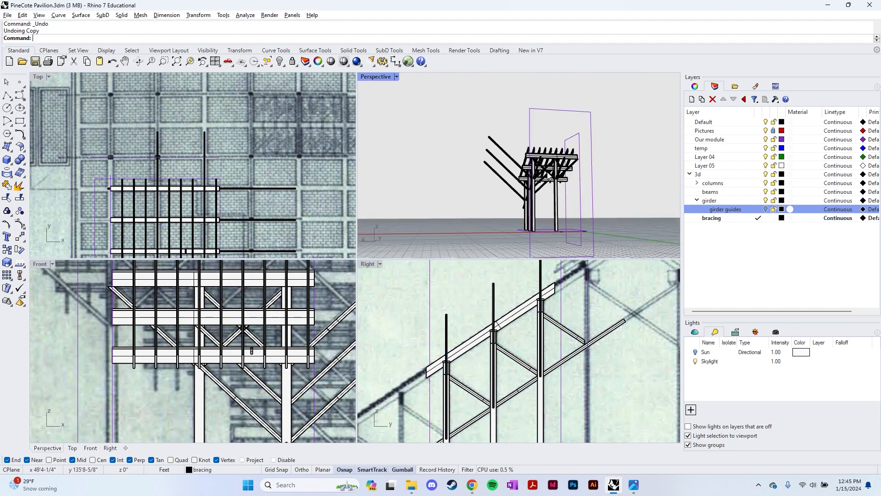
# Create a planar surface from the closed vertical rectangle on the temp layer at the module's outer girder ends.
pyautogui.click(515, 170)
pyautogui.scroll(6, 541, 169)
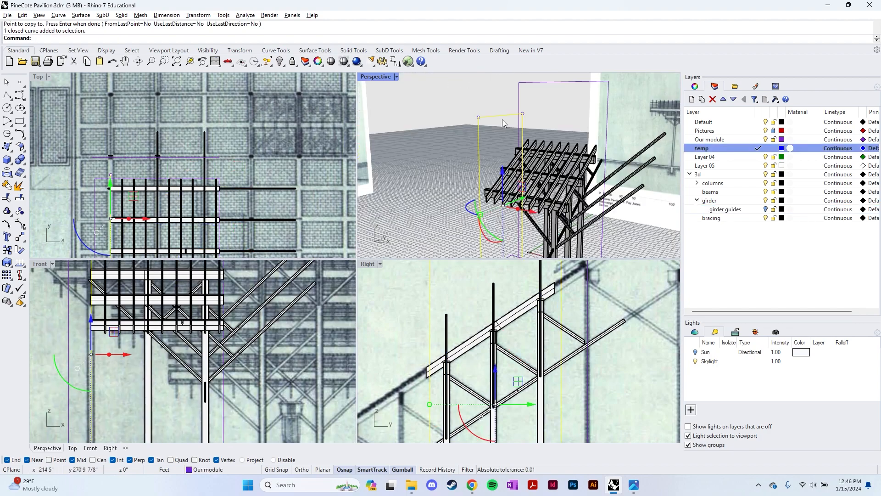
pyautogui.write('Planar')
pyautogui.press('Return')
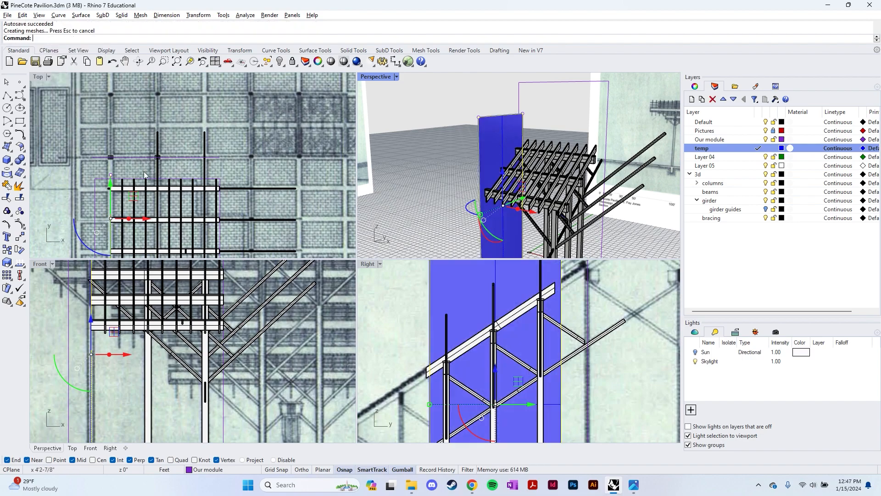
# Turn on object snap projection for working on the module in the Top view.
pyautogui.moveTo(123, 173); pyautogui.dragTo(213, 120, button='right')
pyautogui.click(271, 244)
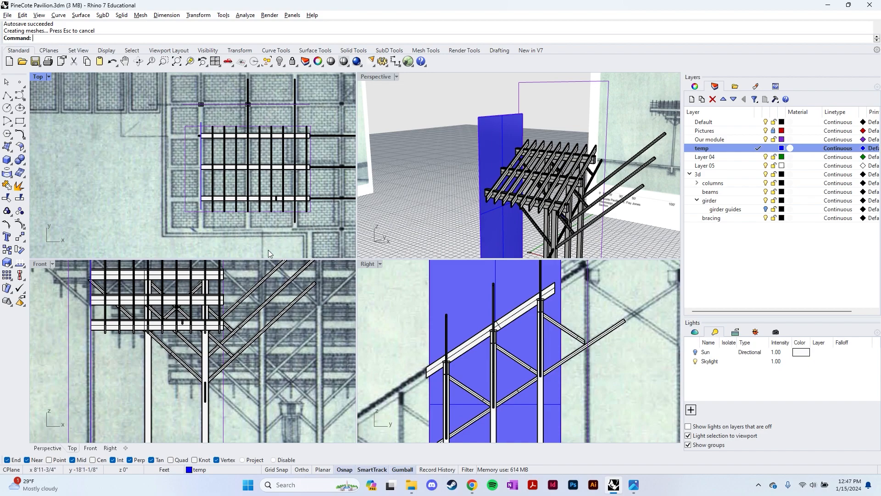
pyautogui.click(243, 460)
pyautogui.scroll(-2, 231, 306)
pyautogui.scroll(6, 238, 161)
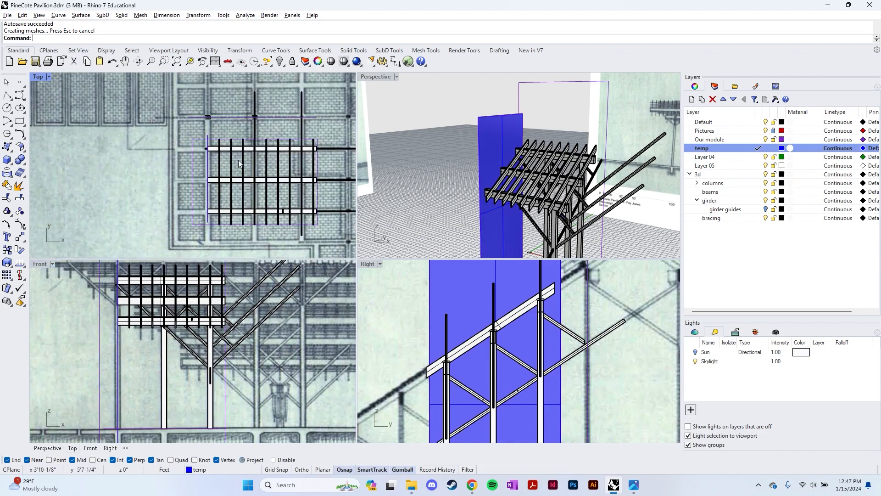
# Copy the vertical planar surface in the Top view from the module outline to the module's opposite edge.
pyautogui.click(170, 142)
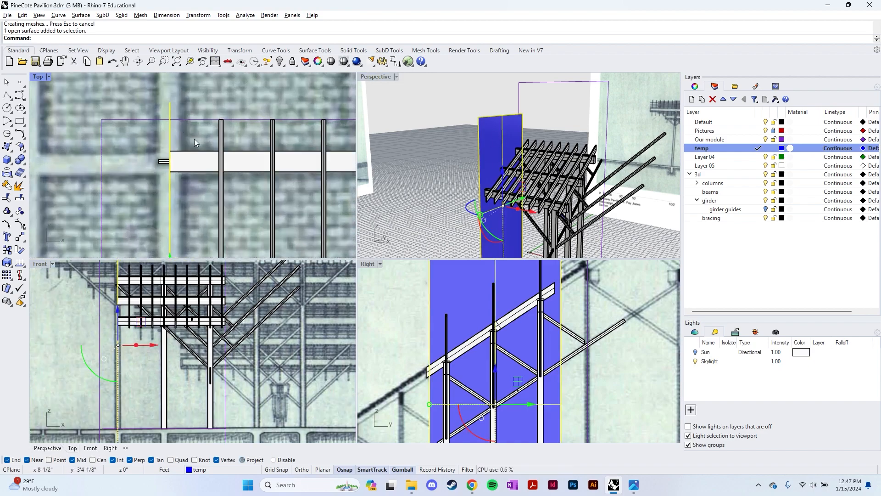
pyautogui.scroll(-9, 194, 139)
pyautogui.scroll(7, 162, 132)
pyautogui.write('move')
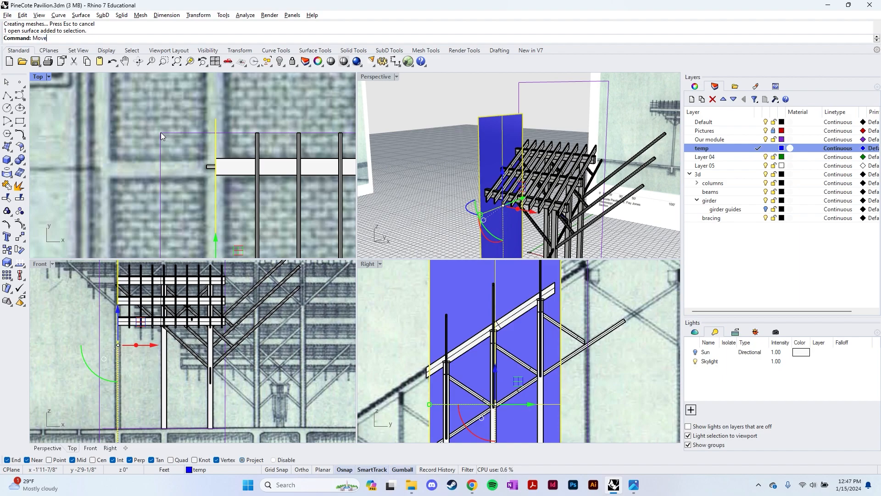
pyautogui.press('Return')
pyautogui.write('copy')
pyautogui.press('Return')
pyautogui.scroll(3, 183, 138)
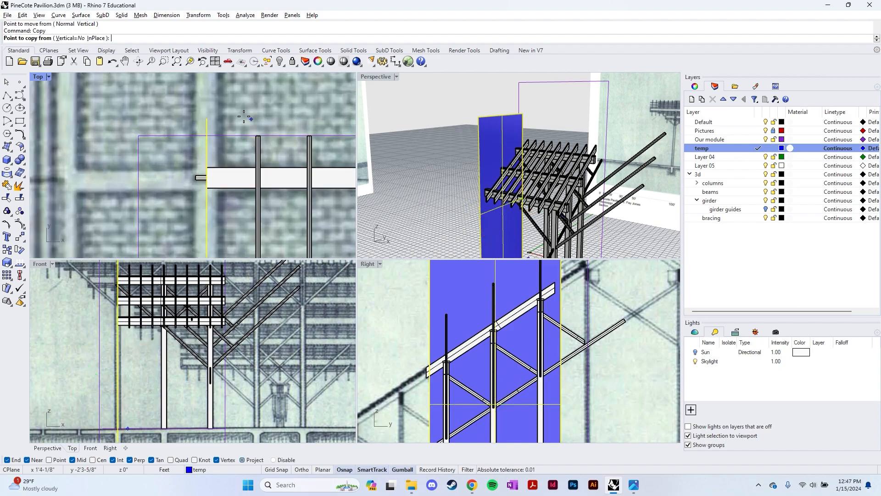
pyautogui.click(186, 145)
pyautogui.scroll(-4, 166, 147)
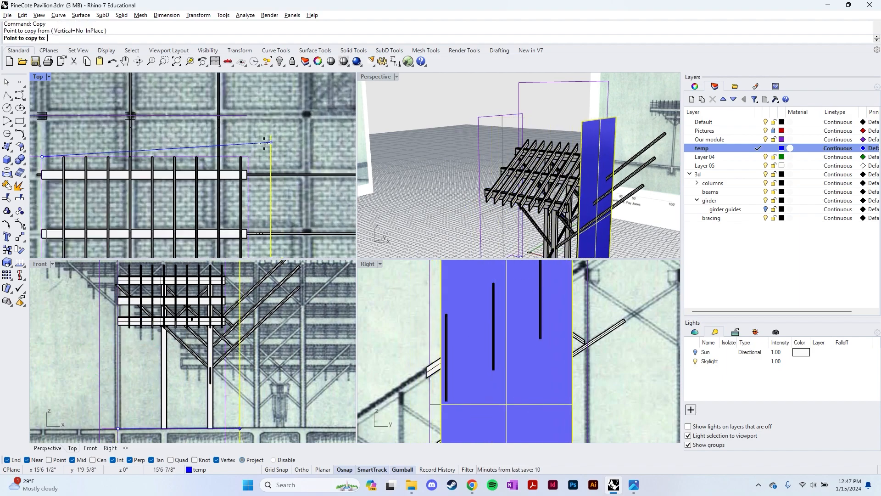
pyautogui.scroll(4, 238, 161)
pyautogui.click(228, 172)
pyautogui.scroll(-3, 228, 173)
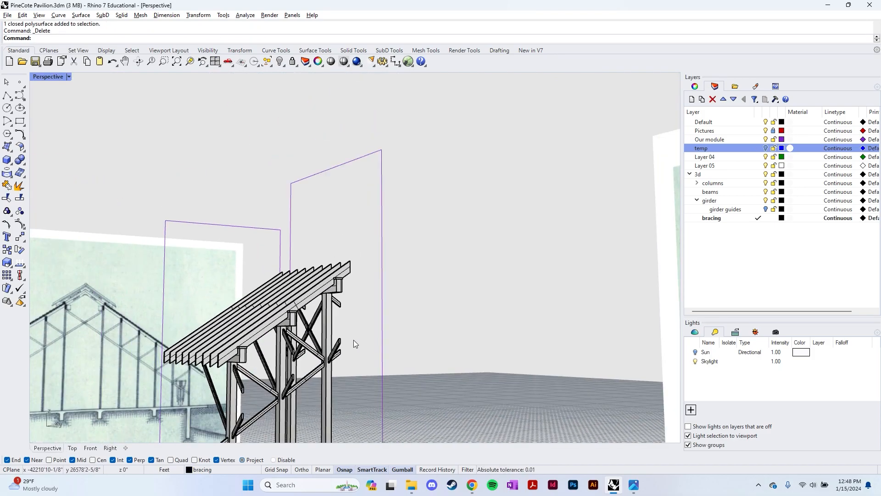
# Examine the battens, rafters and girder end in the reference photo IMG_3918_0.jpg.
pyautogui.moveTo(354, 344); pyautogui.dragTo(429, 321, button='right')
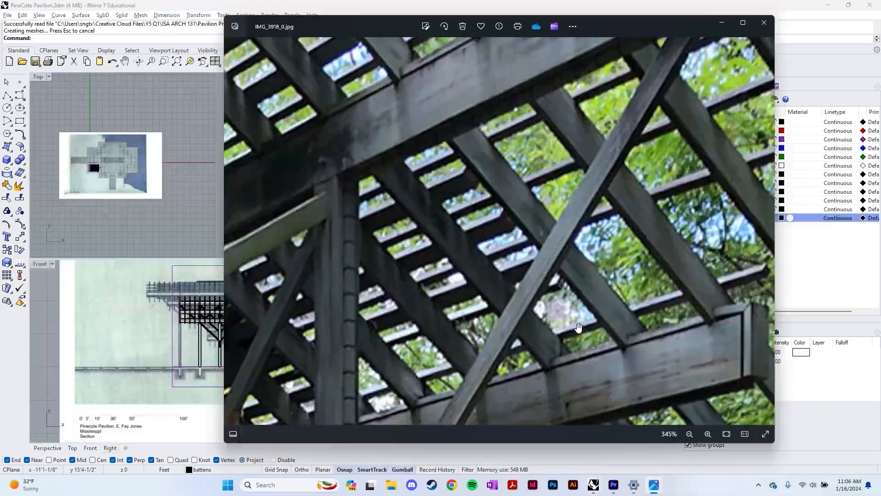
pyautogui.scroll(-3, 500, 242)
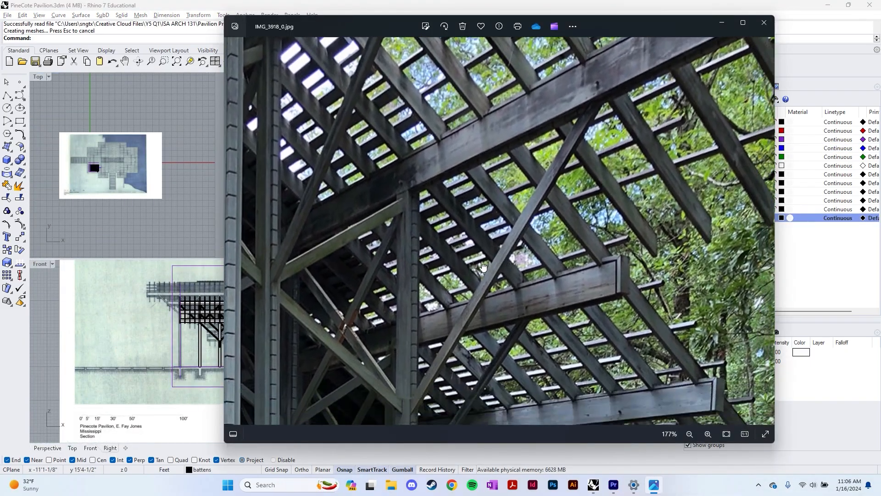
pyautogui.scroll(2, 645, 262)
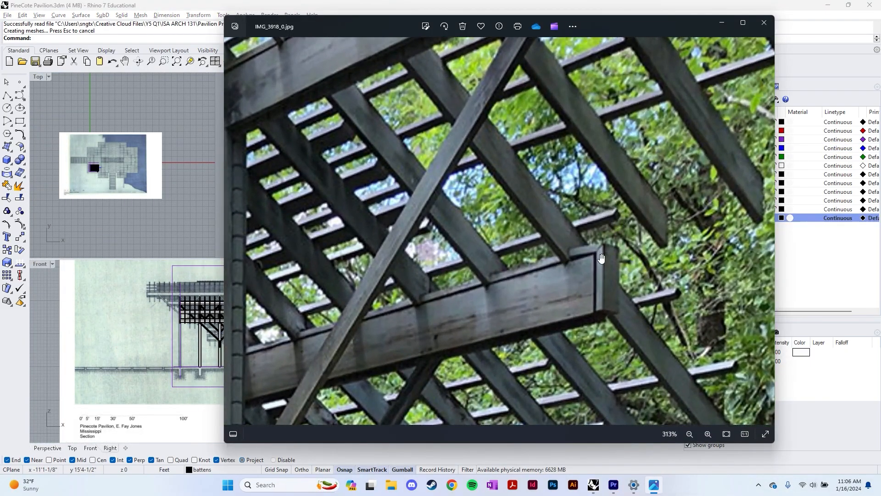
pyautogui.scroll(-3, 601, 257)
pyautogui.hotkey('alt', 'Tab')
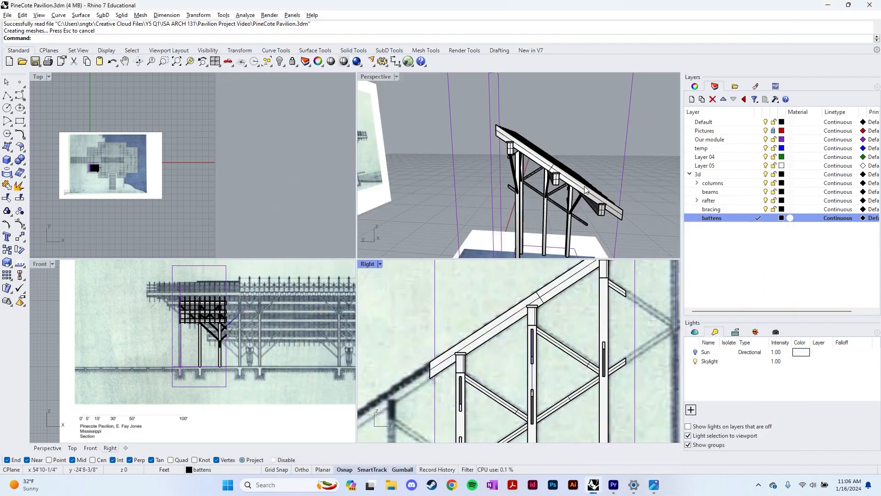
pyautogui.scroll(5, 484, 334)
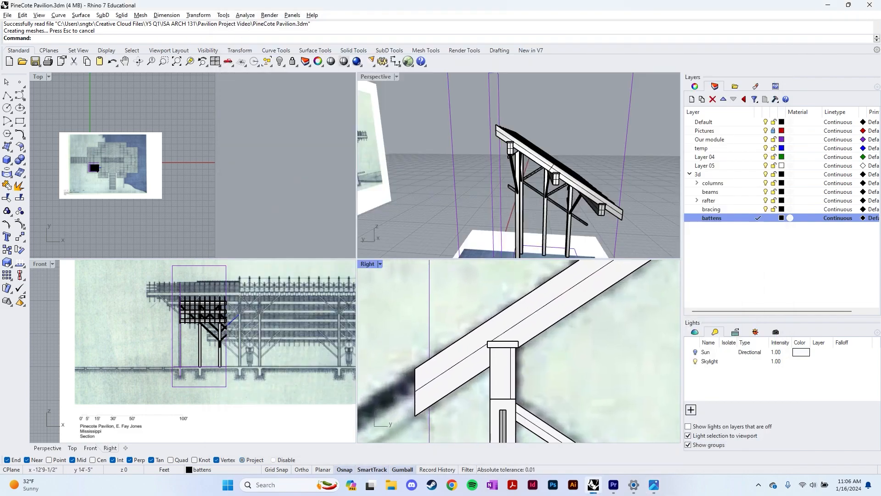
pyautogui.write('Rectangle')
pyautogui.press('Return')
pyautogui.scroll(2, 444, 345)
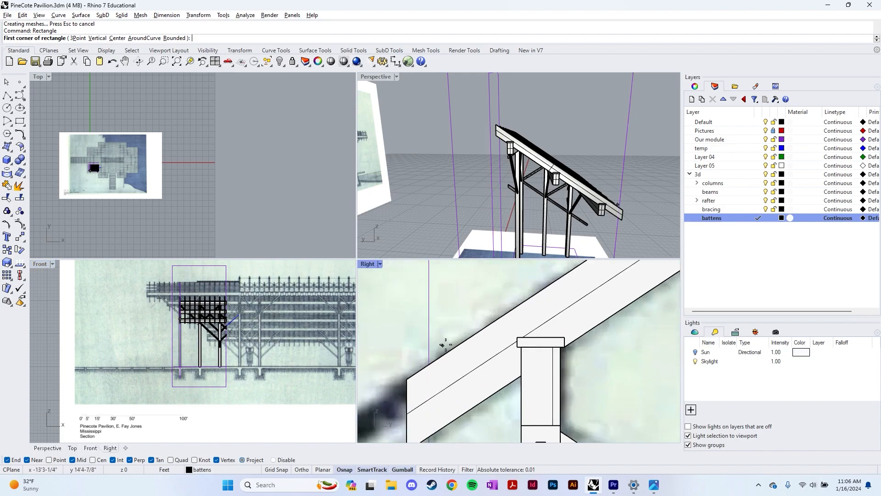
pyautogui.write('3')
pyautogui.press('Return')
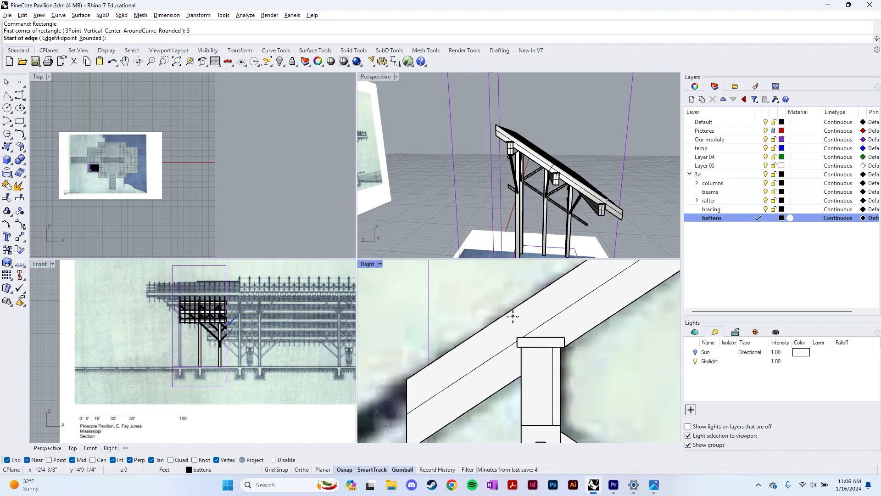
pyautogui.scroll(-1, 523, 321)
pyautogui.scroll(-2, 508, 337)
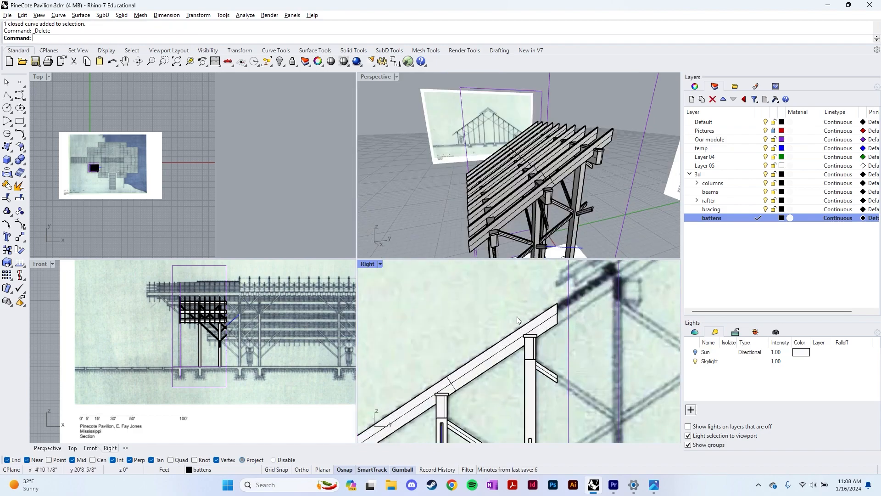
# Draw a three-point batten rectangle, 1.5" by 1.5", standing on the rafter's top edge near its upper end in the Right view.
pyautogui.scroll(2, 528, 322)
pyautogui.write('rec')
pyautogui.press('Return')
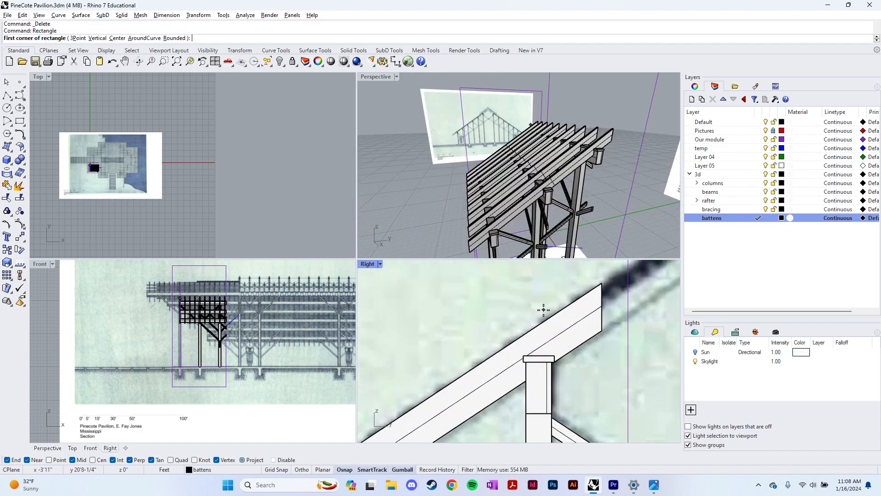
pyautogui.scroll(2, 494, 363)
pyautogui.write('3')
pyautogui.press('Return')
pyautogui.click(493, 363)
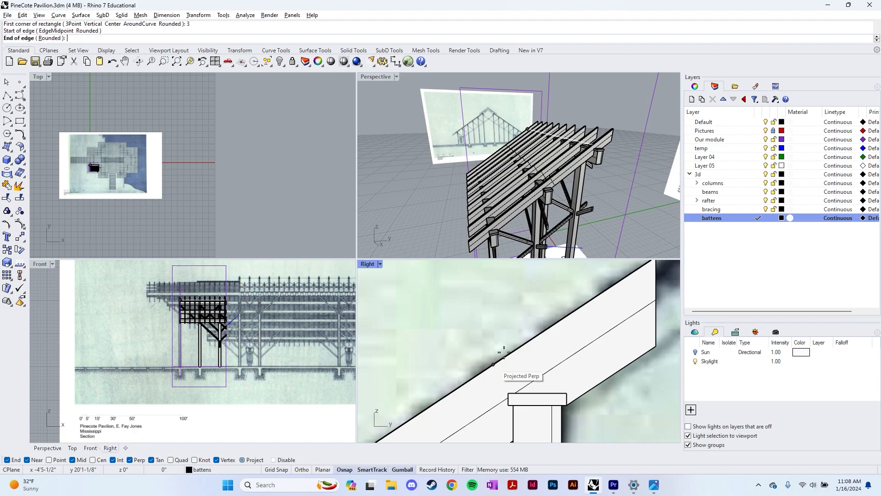
pyautogui.write('1.56')
pyautogui.press('Return')
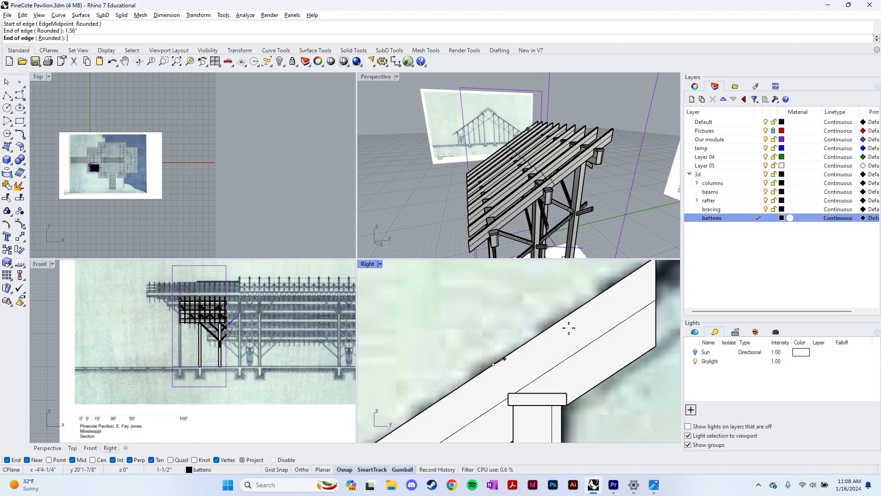
pyautogui.click(562, 321)
pyautogui.write('1.5')
pyautogui.press('Return')
pyautogui.click(492, 346)
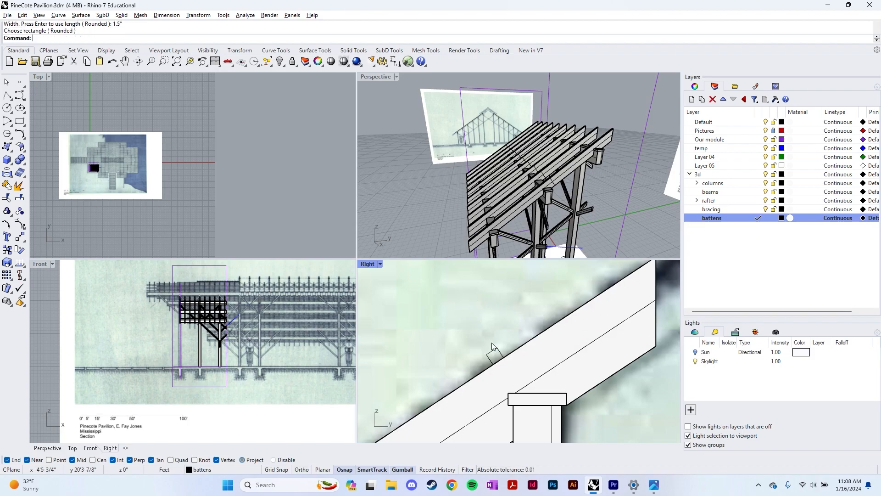
# Copy the small batten rectangle down along the rafter's top edge and stretch the copy lengthwise along the slope.
pyautogui.click(498, 349)
pyautogui.keyDown('alt'); pyautogui.moveTo(521, 347); pyautogui.dragTo(486, 373); pyautogui.keyUp('alt')
pyautogui.hotkey('alt', 'Tab')
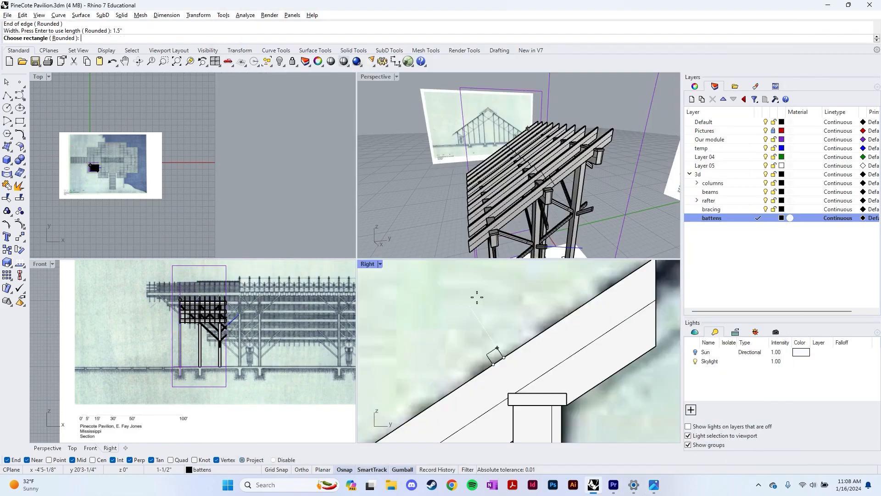
pyautogui.click(492, 346)
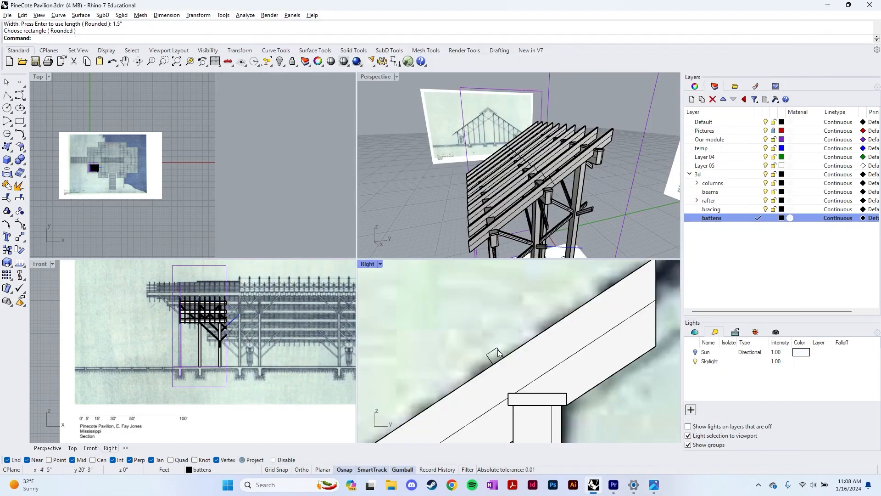
pyautogui.click(498, 353)
pyautogui.moveTo(496, 354); pyautogui.dragTo(504, 371)
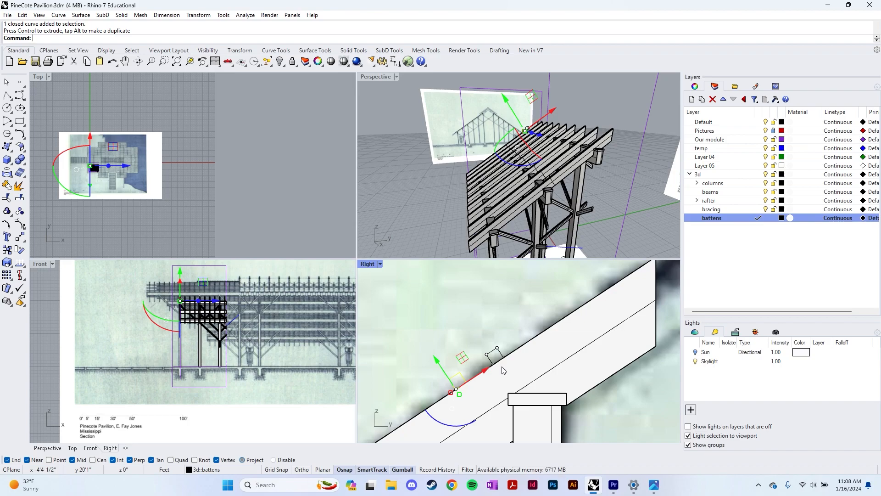
pyautogui.click(451, 393)
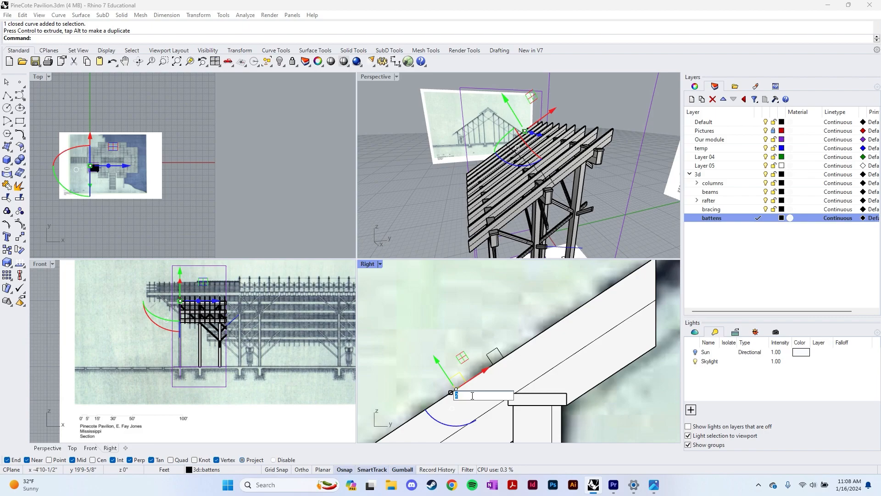
pyautogui.press('Return')
pyautogui.press('Escape')
# Try a linear array of the small and wide batten rectangles with 6 items.
pyautogui.scroll(-6, 511, 359)
pyautogui.moveTo(497, 362); pyautogui.dragTo(519, 336, button='right')
pyautogui.scroll(4, 519, 336)
pyautogui.click(541, 307)
pyautogui.press('Escape')
pyautogui.click(567, 287)
pyautogui.keyDown('shift'); pyautogui.click(539, 305); pyautogui.keyUp('shift')
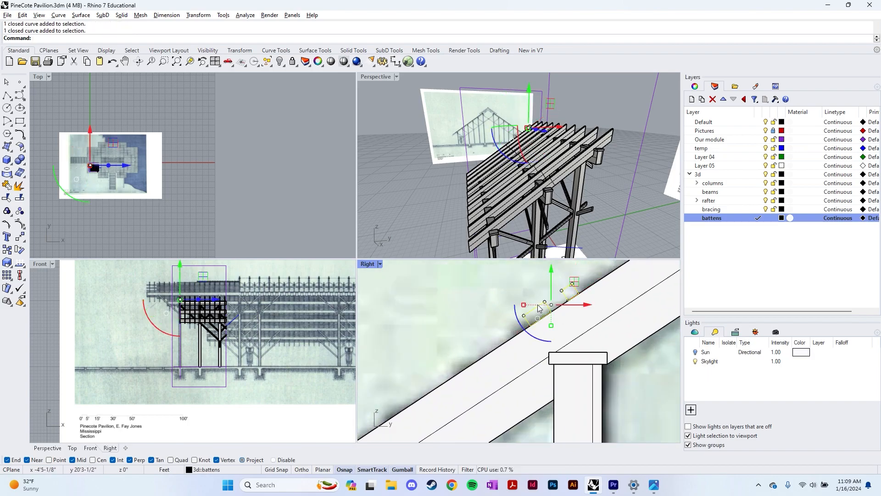
pyautogui.write('Linear')
pyautogui.press('Return')
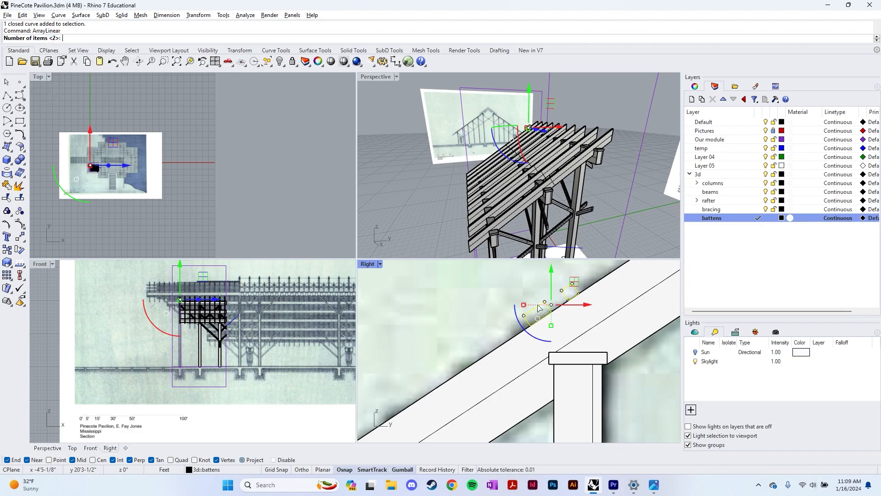
pyautogui.write('6')
pyautogui.press('Return')
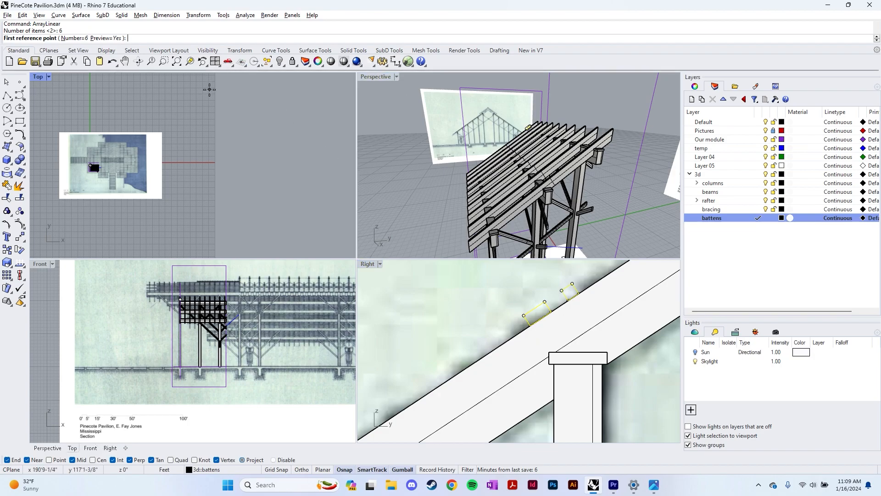
pyautogui.scroll(-5, 487, 339)
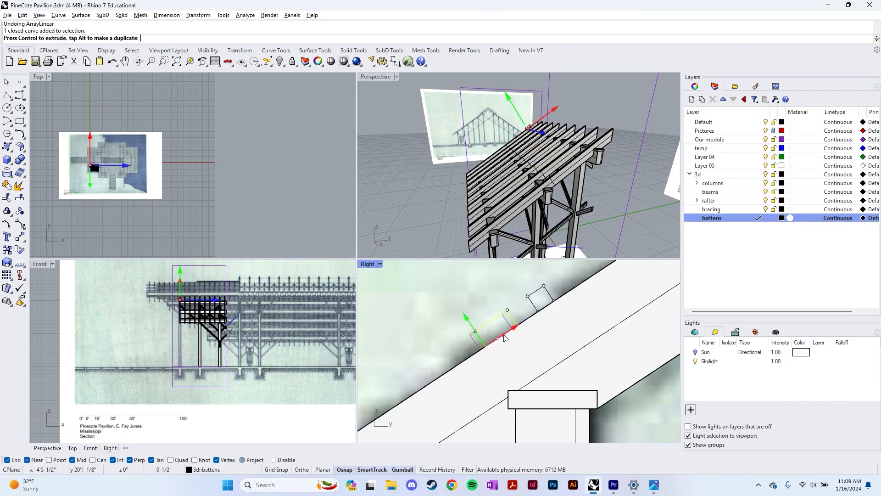
# Try arraying both batten rectangles down the rafter at a spacing of about 8" with 6 items, and undo the attempt.
pyautogui.click(533, 306)
pyautogui.click(563, 325)
pyautogui.press('Return')
pyautogui.press('Return')
pyautogui.click(555, 301)
pyautogui.scroll(-4, 509, 351)
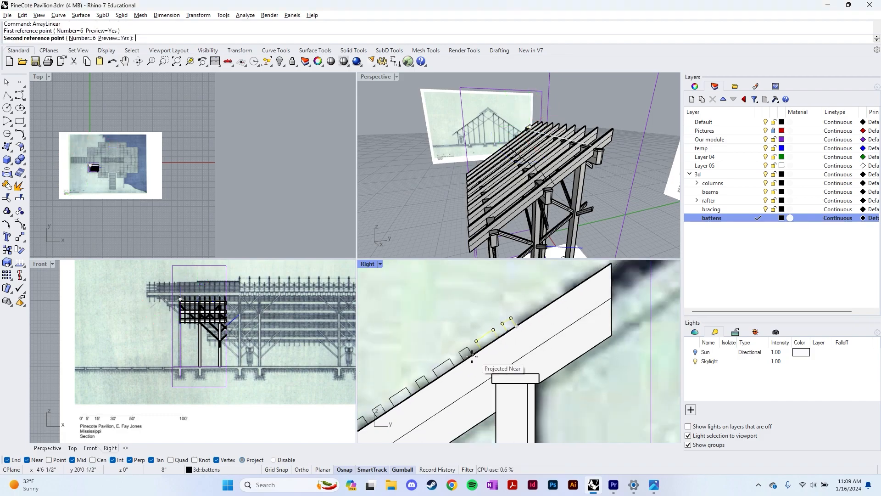
pyautogui.scroll(2, 477, 351)
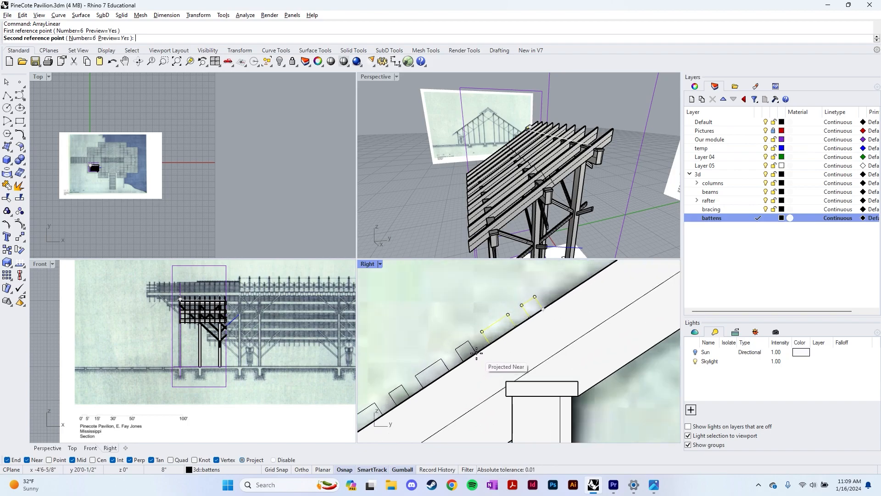
pyautogui.click(476, 353)
pyautogui.scroll(-4, 505, 358)
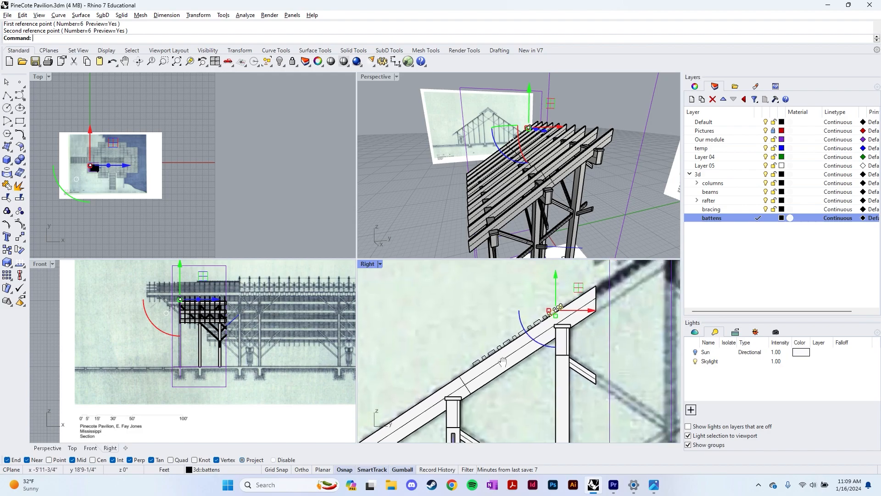
pyautogui.scroll(4, 527, 349)
pyautogui.hotkey('ctrl', 'z')
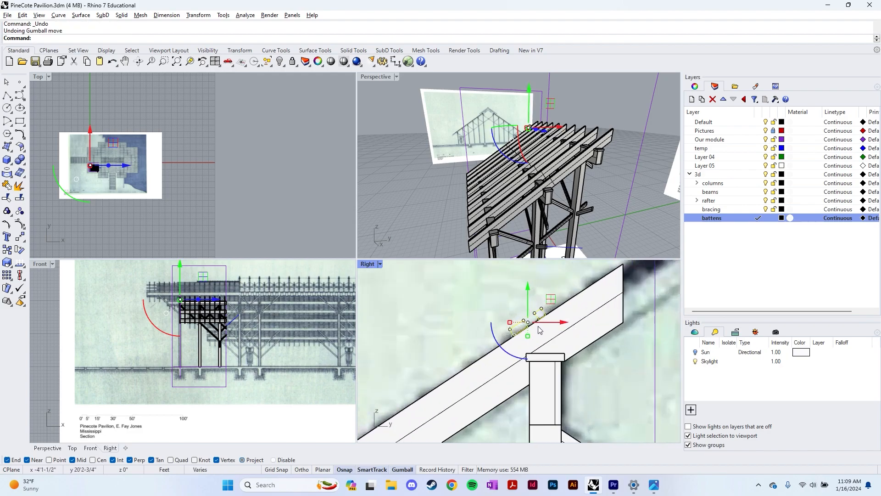
# Linearly array the two batten rectangles down the rafter's top edge with 6 items at a spacing of about 9-1/2".
pyautogui.press('Return')
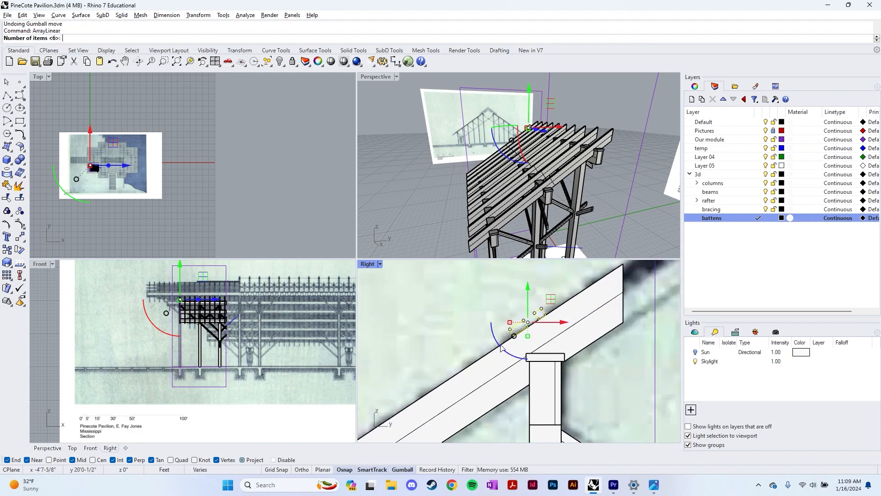
pyautogui.click(514, 335)
pyautogui.scroll(3, 519, 338)
pyautogui.scroll(-5, 545, 327)
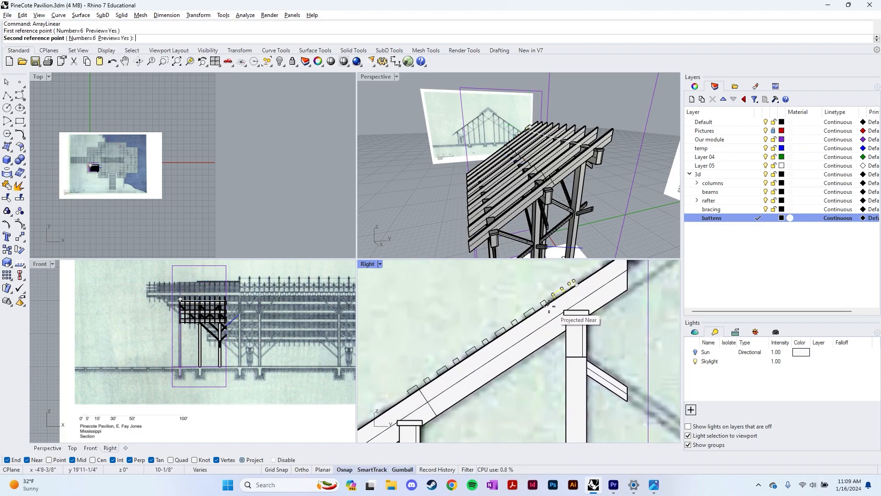
pyautogui.scroll(5, 549, 304)
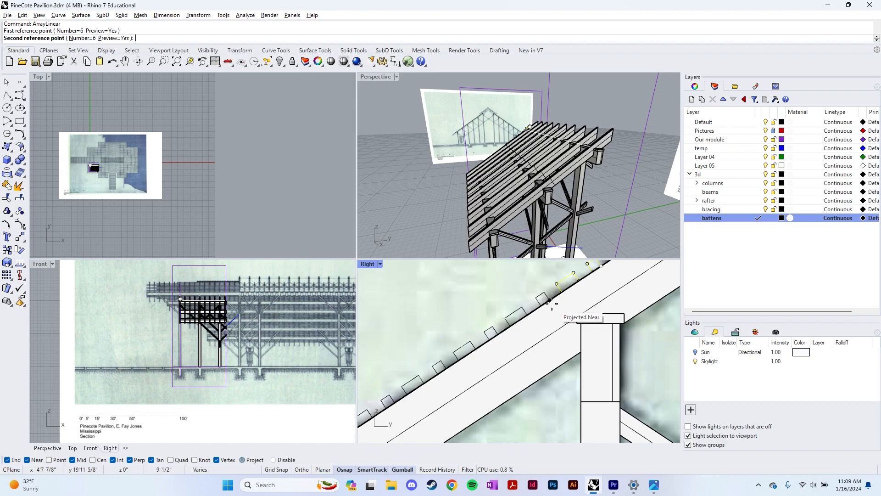
pyautogui.click(553, 302)
pyautogui.scroll(-1, 547, 322)
pyautogui.scroll(-2, 547, 326)
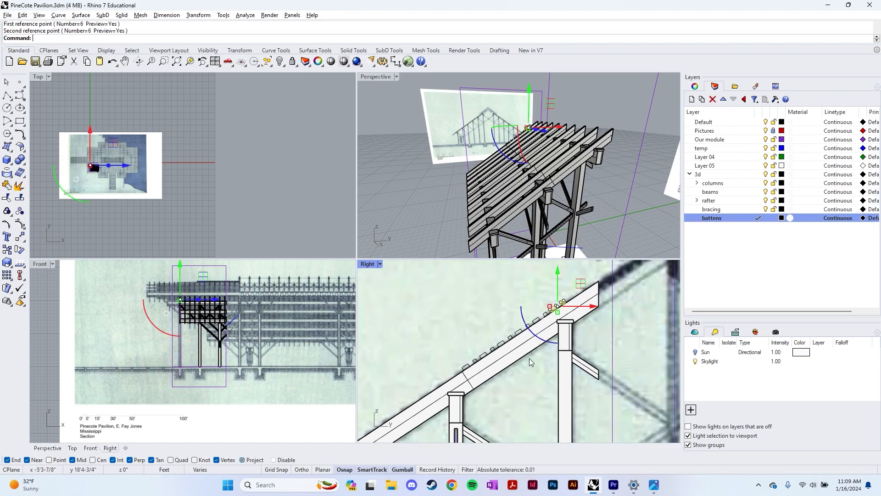
# Select all the arrayed batten rectangles together with the two original rectangles at the upper end.
pyautogui.write('SelLast')
pyautogui.press('Return')
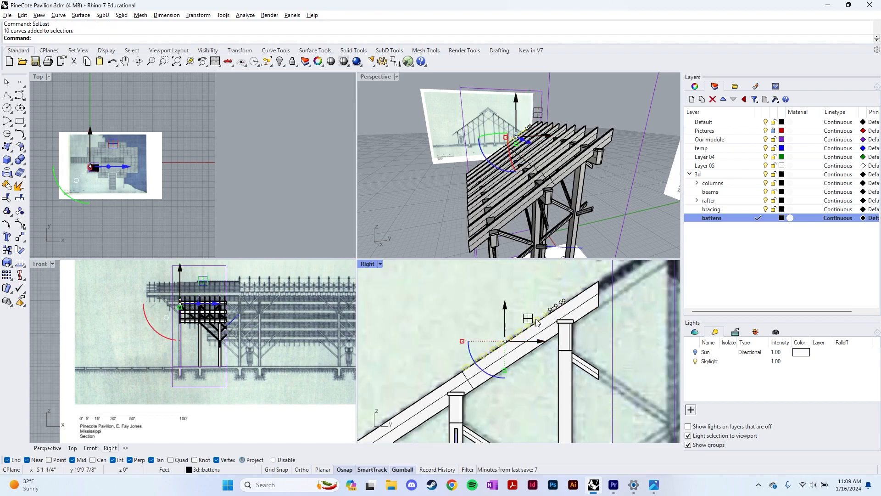
pyautogui.scroll(3, 536, 322)
pyautogui.keyDown('shift'); pyautogui.click(580, 295); pyautogui.keyUp('shift')
pyautogui.click(587, 331)
pyautogui.keyDown('shift'); pyautogui.click(581, 295); pyautogui.keyUp('shift')
pyautogui.scroll(-3, 582, 328)
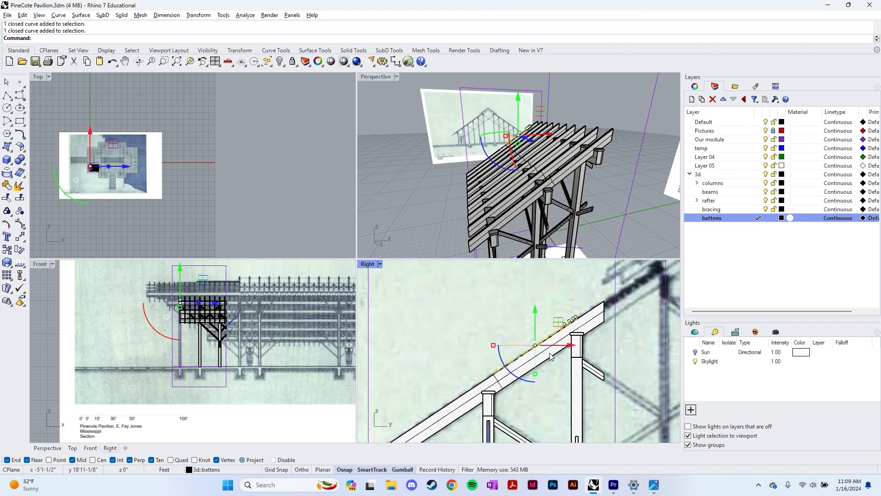
# Copy the selected batten profiles down the rafter from the uppermost beam's corner to the matching corners of the two lower beams.
pyautogui.write('ArrayLinear')
pyautogui.press('Return')
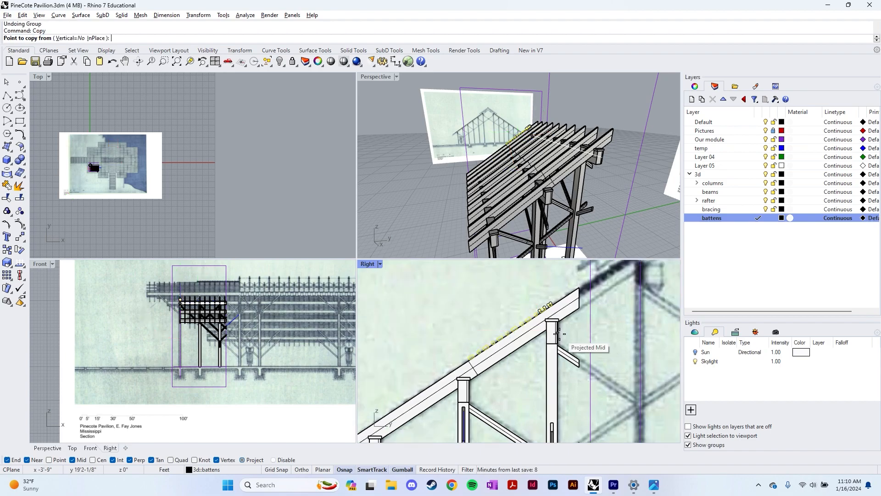
pyautogui.scroll(5, 558, 334)
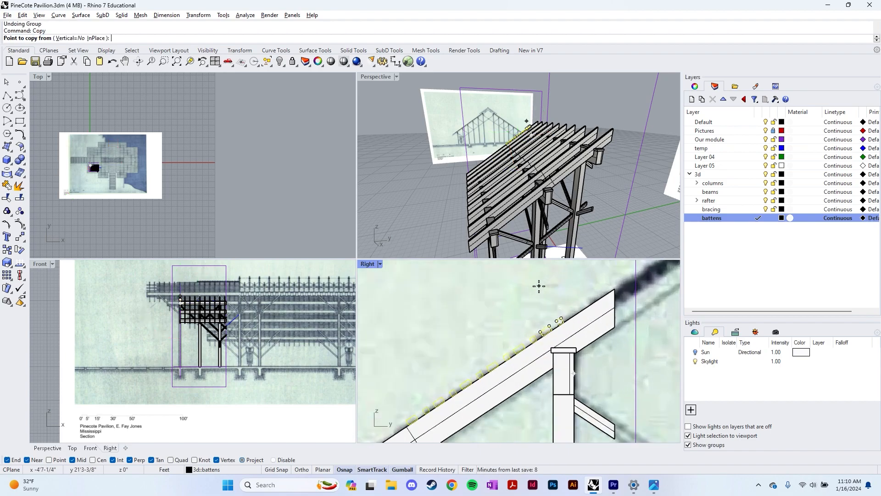
pyautogui.click(587, 406)
pyautogui.scroll(-5, 596, 367)
pyautogui.click(542, 372)
pyautogui.scroll(4, 560, 367)
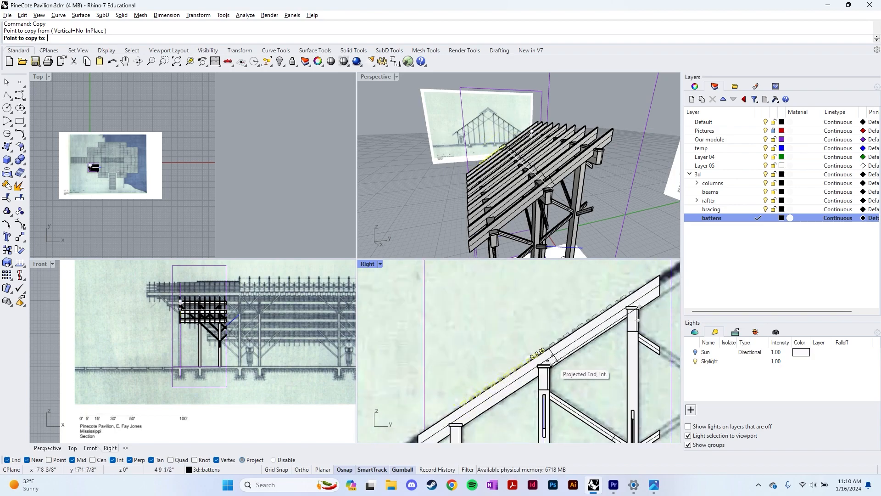
pyautogui.scroll(-6, 590, 340)
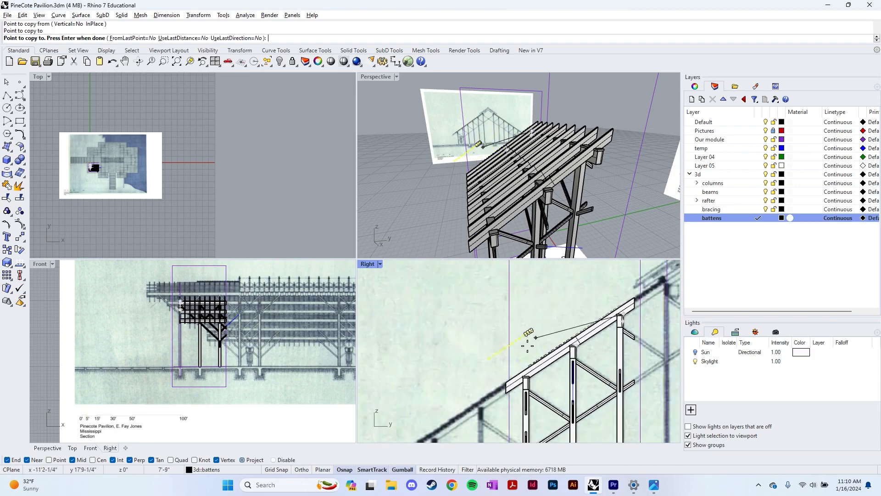
pyautogui.scroll(9, 534, 372)
pyautogui.click(550, 415)
pyautogui.scroll(-5, 488, 380)
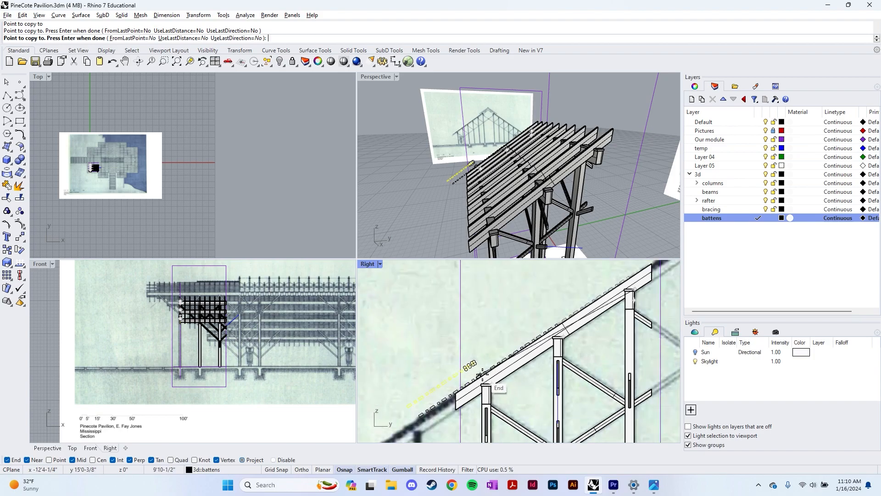
pyautogui.scroll(5, 473, 383)
pyautogui.press('Return')
# Copy the same batten profiles up the slope past the rafter's upper end, from the middle beam's corner to the uppermost beam's.
pyautogui.scroll(7, 469, 384)
pyautogui.press('Return')
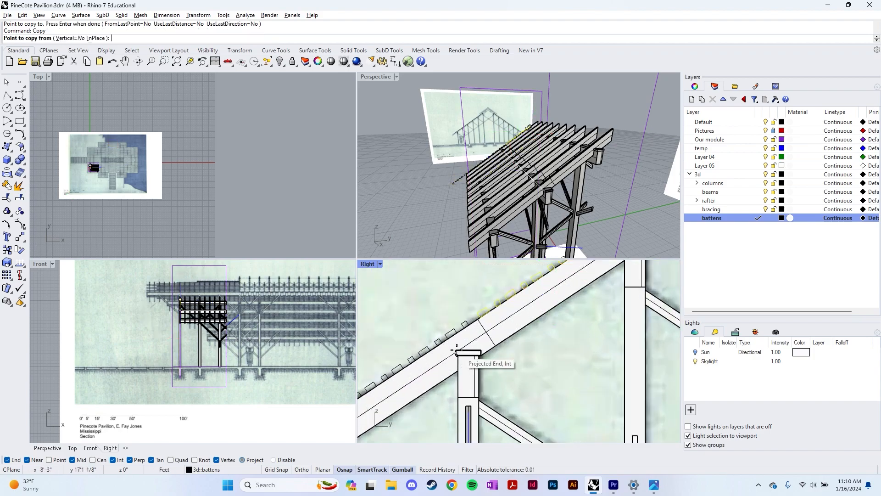
pyautogui.click(456, 351)
pyautogui.scroll(-7, 461, 378)
pyautogui.scroll(6, 535, 337)
pyautogui.click(535, 304)
pyautogui.press('Return')
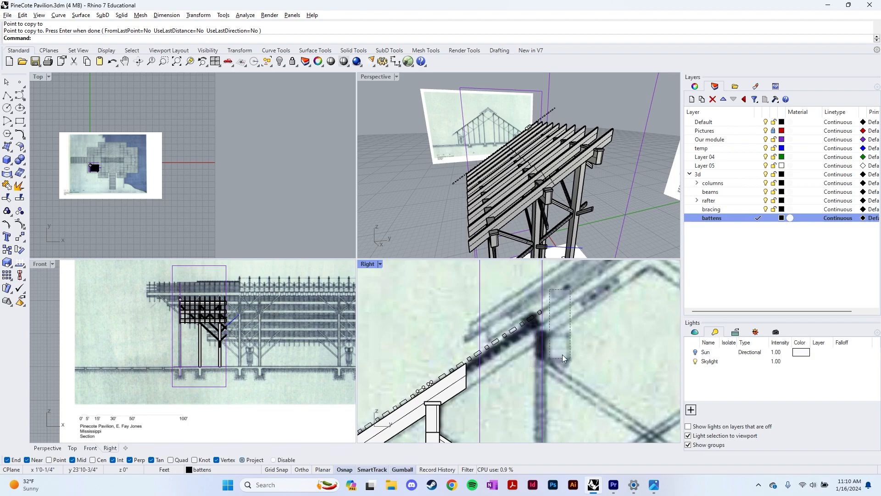
# Delete the copied batten profiles that extend past the rafter's upper and lower ends.
pyautogui.moveTo(460, 281); pyautogui.dragTo(614, 376)
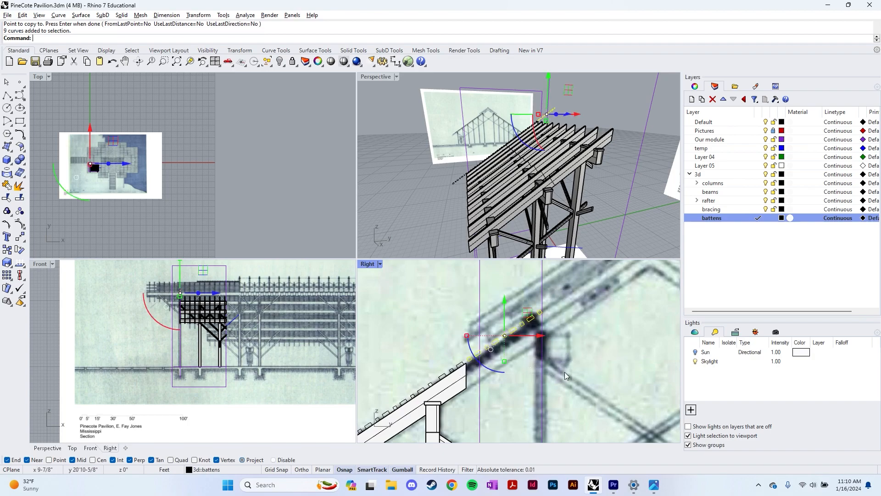
pyautogui.press('Delete')
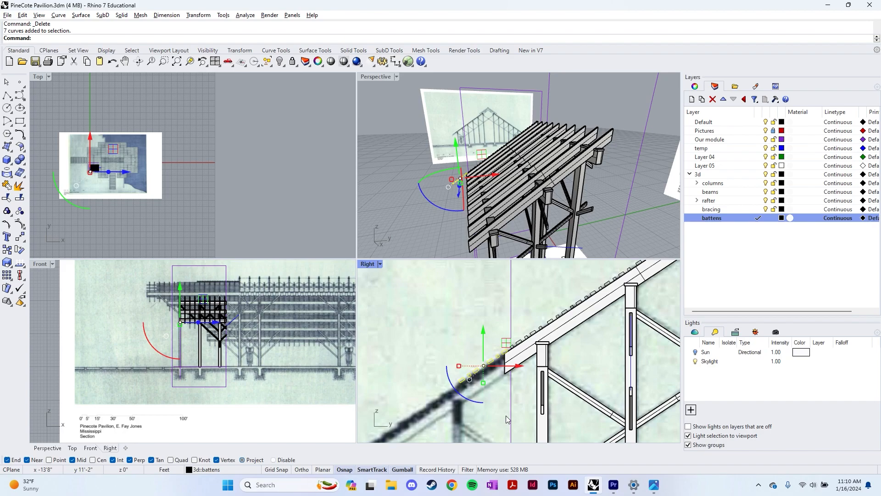
pyautogui.press('Delete')
pyautogui.scroll(-4, 422, 328)
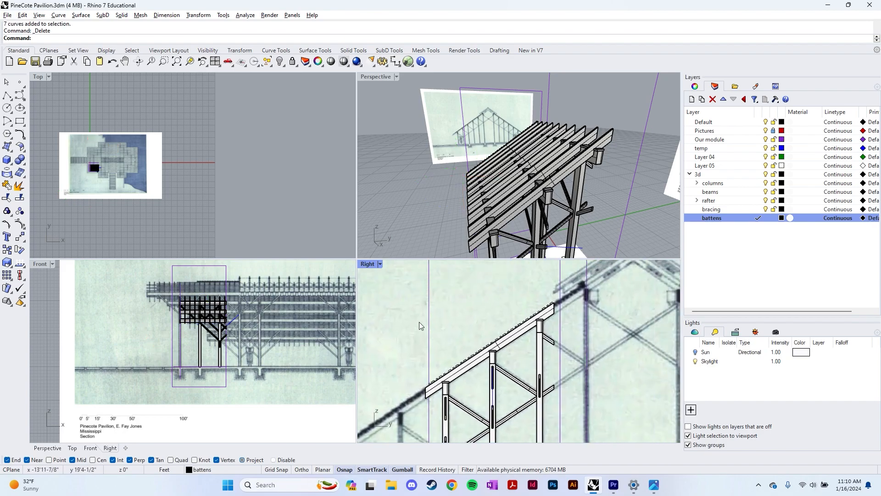
# Extrude all profiles on the battens layer into solids reaching the far edge of the module, about 13'-11" long.
pyautogui.rightClick(694, 219)
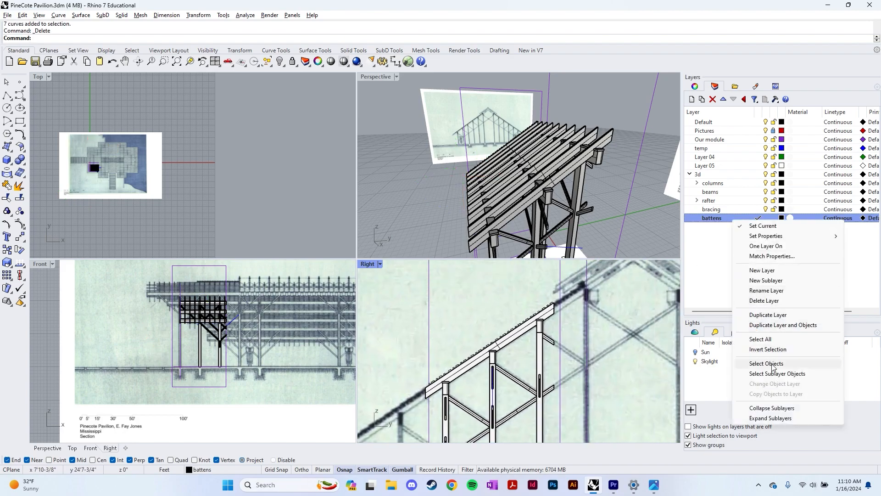
pyautogui.click(716, 363)
pyautogui.write('Ex')
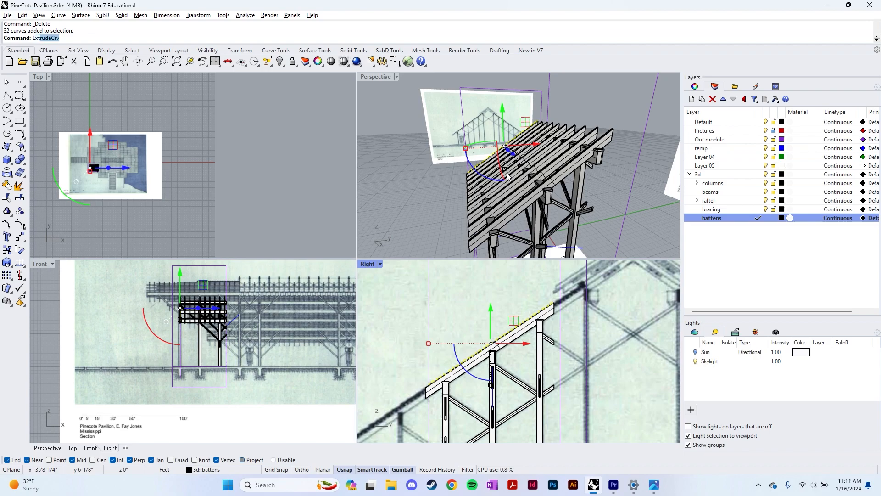
pyautogui.press('Return')
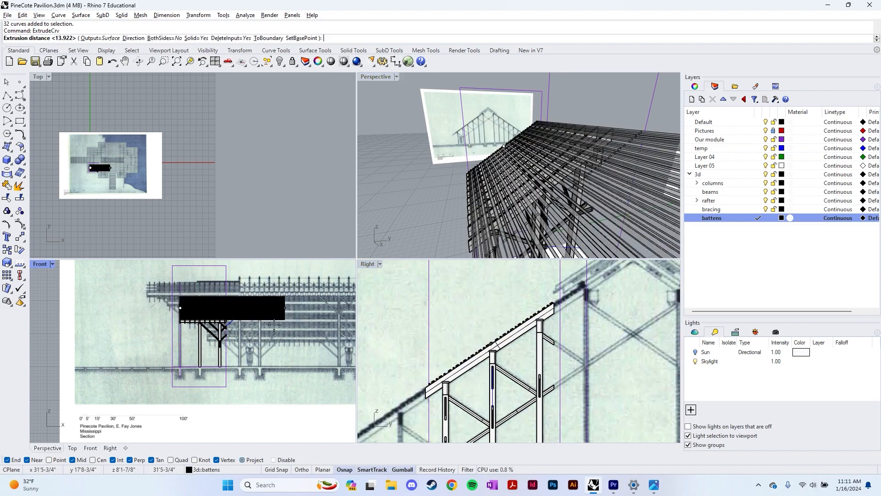
pyautogui.scroll(8, 277, 324)
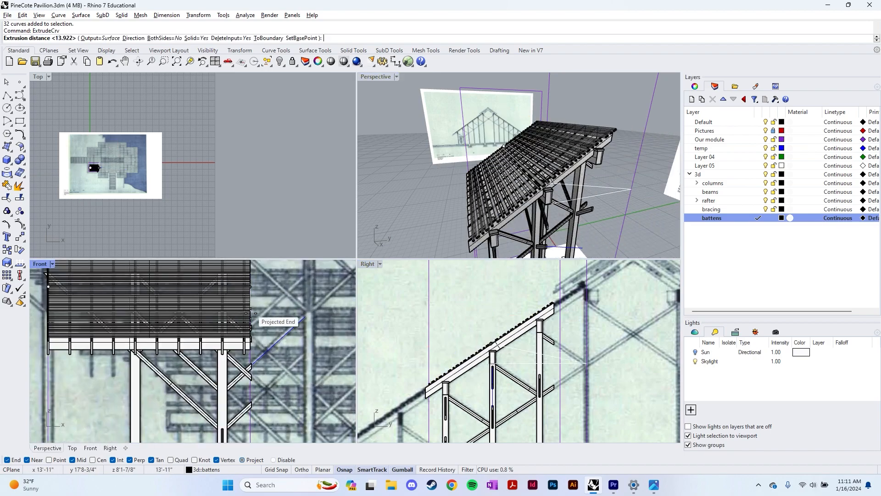
pyautogui.click(258, 320)
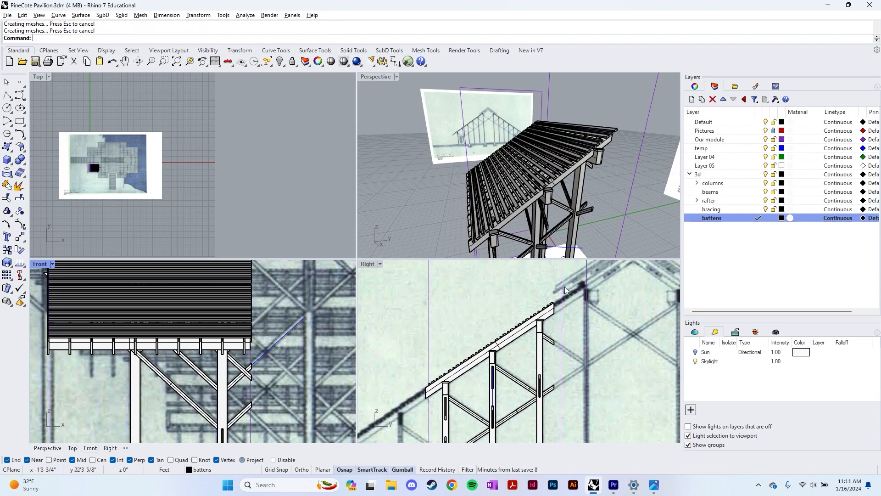
# Examine how the battens alternate along the roof in the reference photo IMG_3918_0.jpg and compare with the modelled roof.
pyautogui.moveTo(525, 204); pyautogui.dragTo(602, 197, button='right')
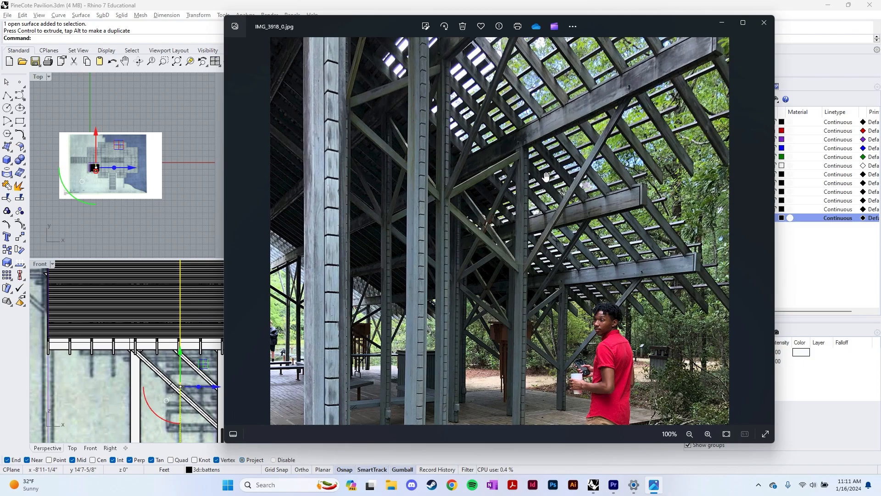
pyautogui.scroll(-3, 544, 159)
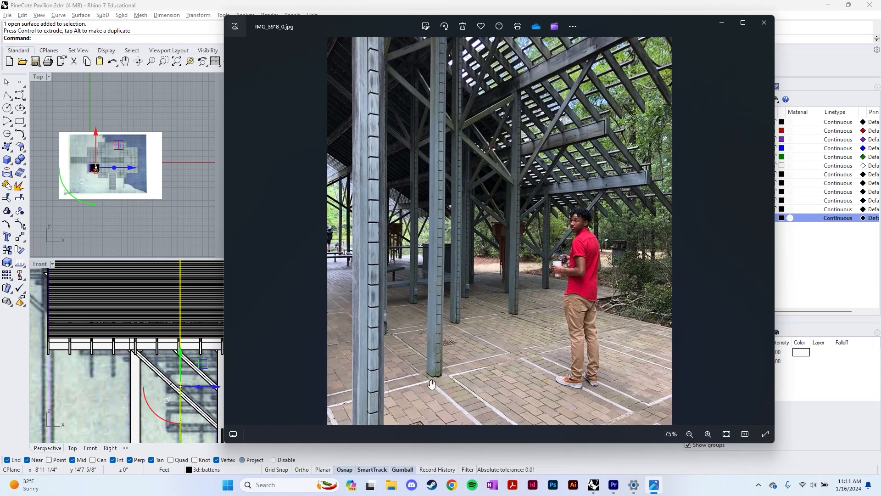
pyautogui.scroll(-1, 510, 337)
pyautogui.scroll(3, 551, 182)
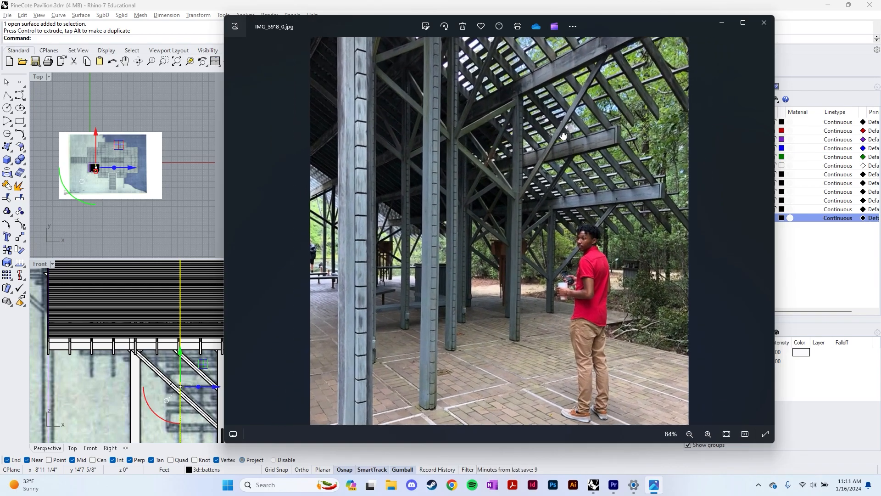
pyautogui.hotkey('alt', 'Tab')
pyautogui.moveTo(528, 154); pyautogui.dragTo(423, 207, button='right')
pyautogui.hotkey('alt', 'Tab')
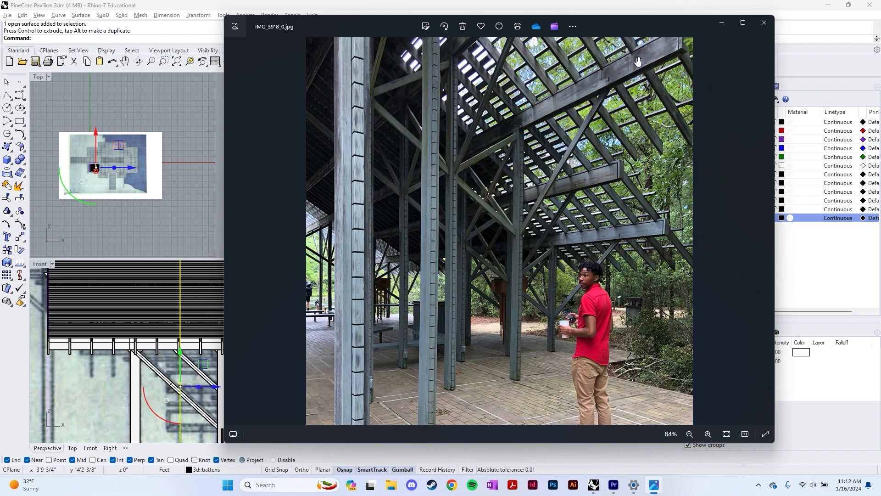
pyautogui.hotkey('alt', 'Tab')
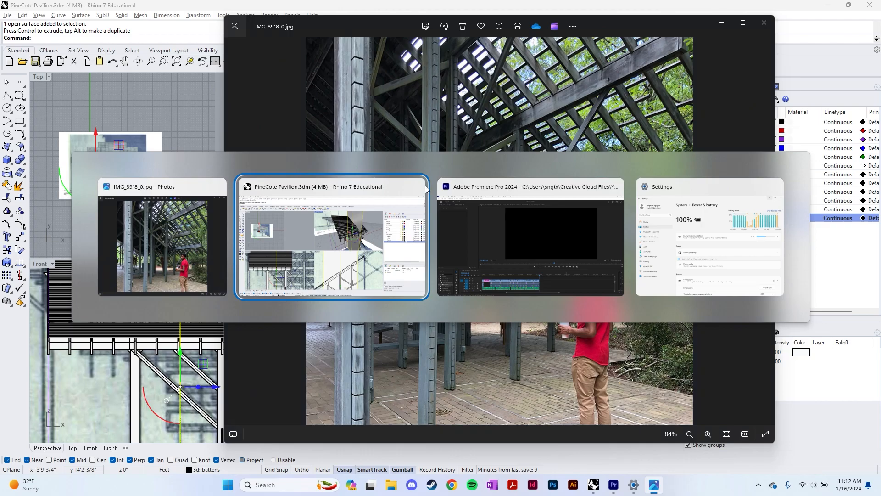
pyautogui.click(388, 237)
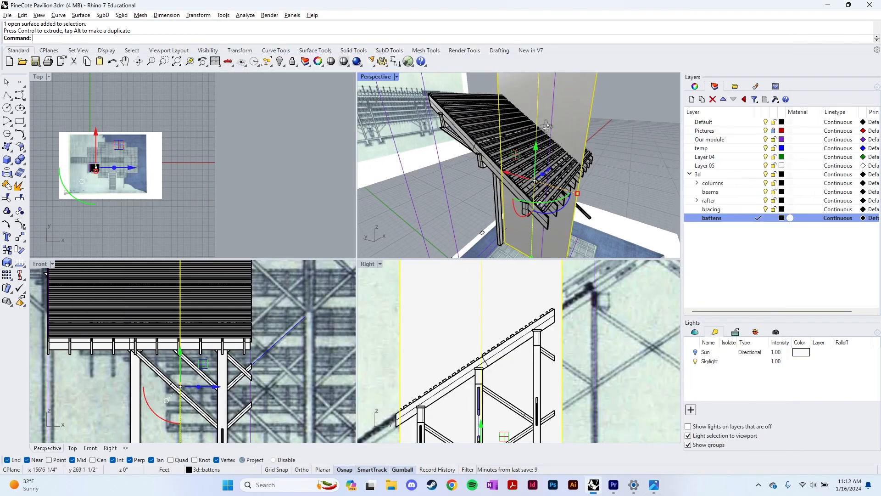
# Stretch the vertical cutting surface so it extends past both ends of the roof, and select it.
pyautogui.moveTo(546, 127); pyautogui.dragTo(547, 94, button='right')
pyautogui.moveTo(577, 187); pyautogui.dragTo(610, 192)
pyautogui.press('Escape')
pyautogui.moveTo(510, 108); pyautogui.dragTo(516, 188, button='right')
pyautogui.click(539, 145)
pyautogui.write('T')
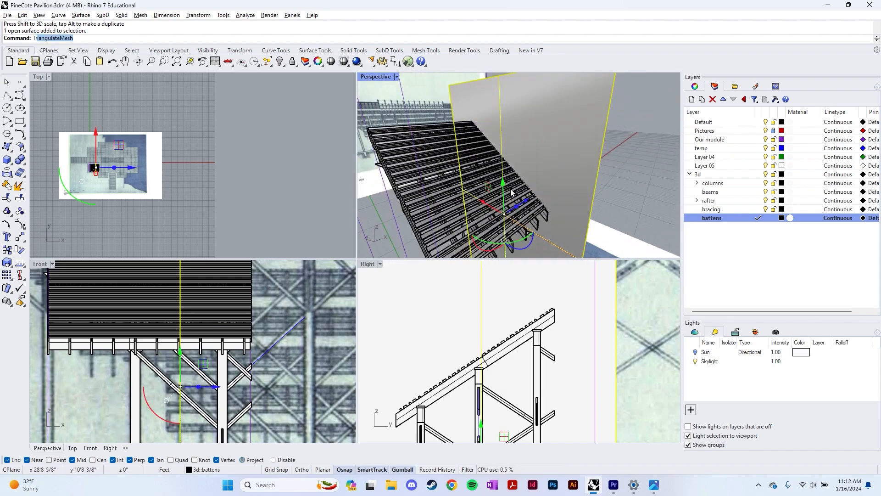
pyautogui.write('rim')
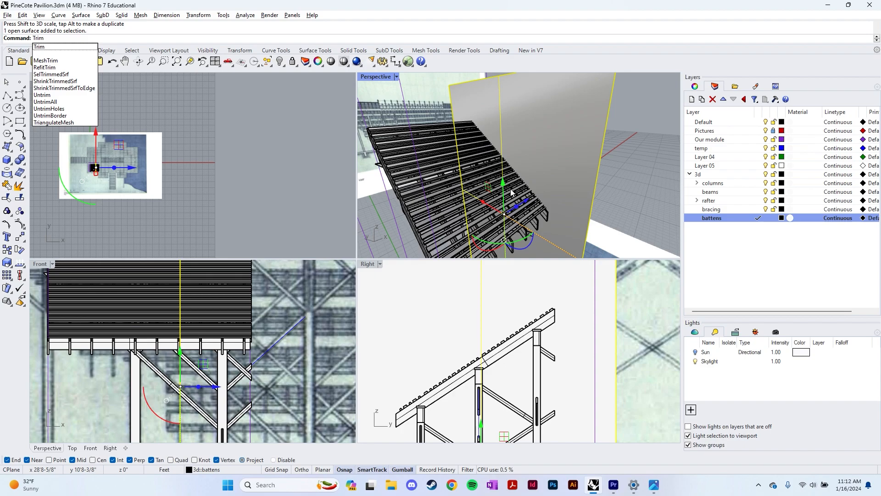
pyautogui.press('Escape')
pyautogui.press('Escape')
# Start a Boolean split between the vertical surface and the battens, picking every other batten upward from the lower edge.
pyautogui.write('BooleanSplit')
pyautogui.press('Return')
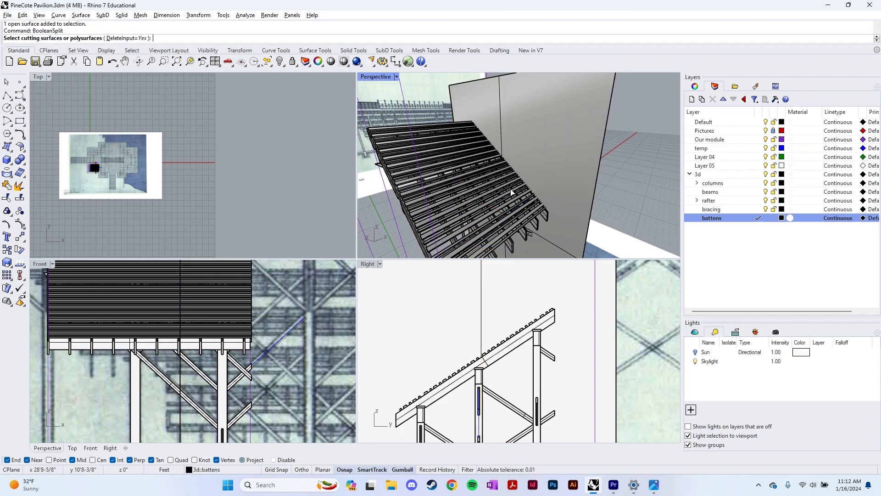
pyautogui.scroll(4, 509, 209)
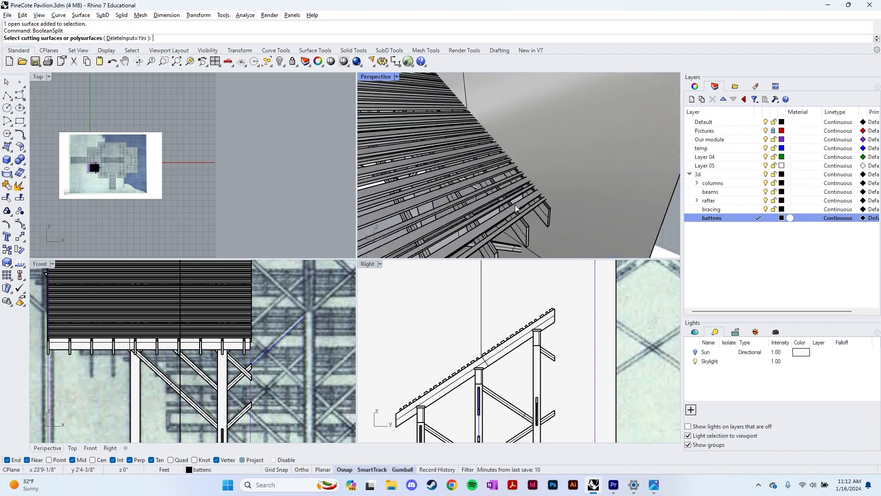
pyautogui.click(485, 211)
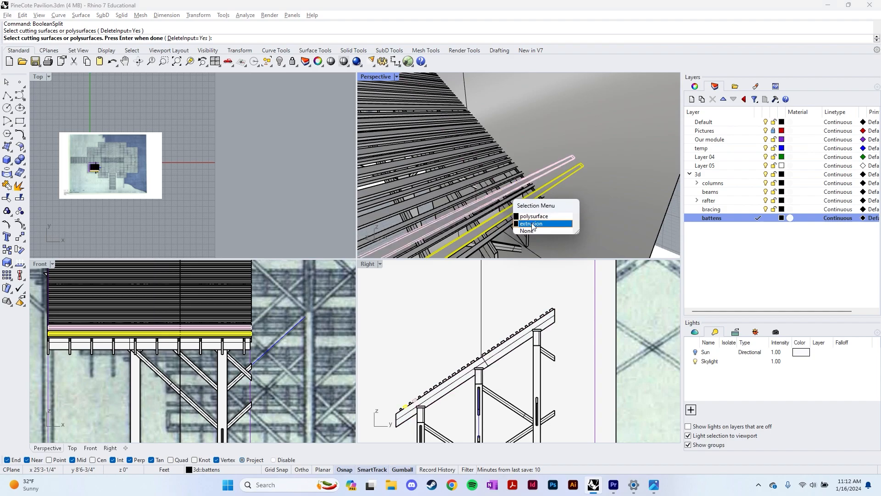
pyautogui.click(533, 223)
pyautogui.click(431, 197)
pyautogui.click(419, 175)
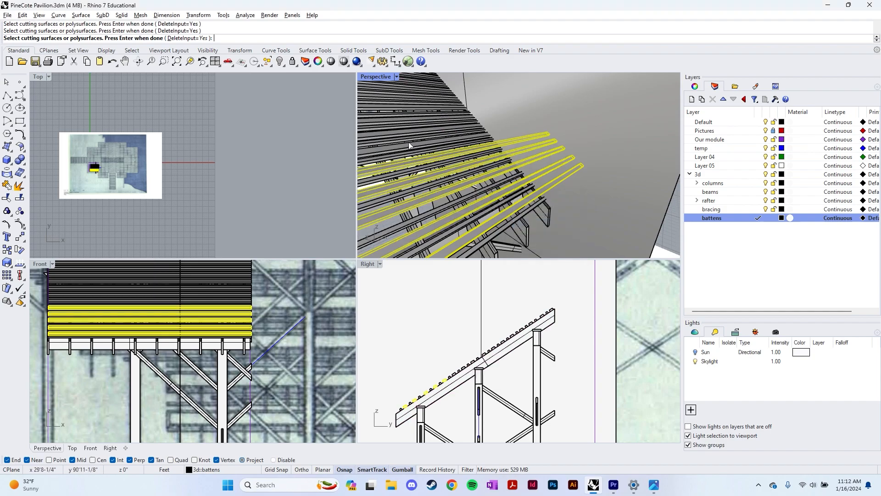
pyautogui.click(413, 145)
pyautogui.click(459, 171)
pyautogui.scroll(-3, 463, 179)
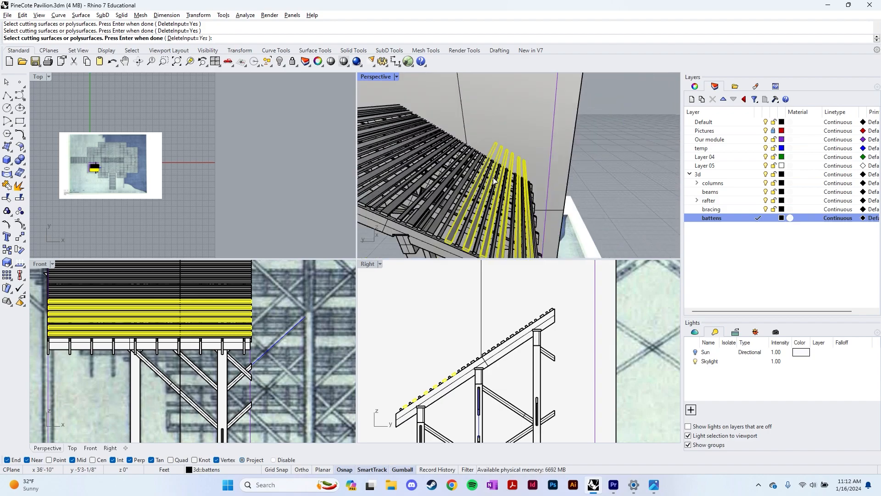
pyautogui.hotkey('alt', 'Tab')
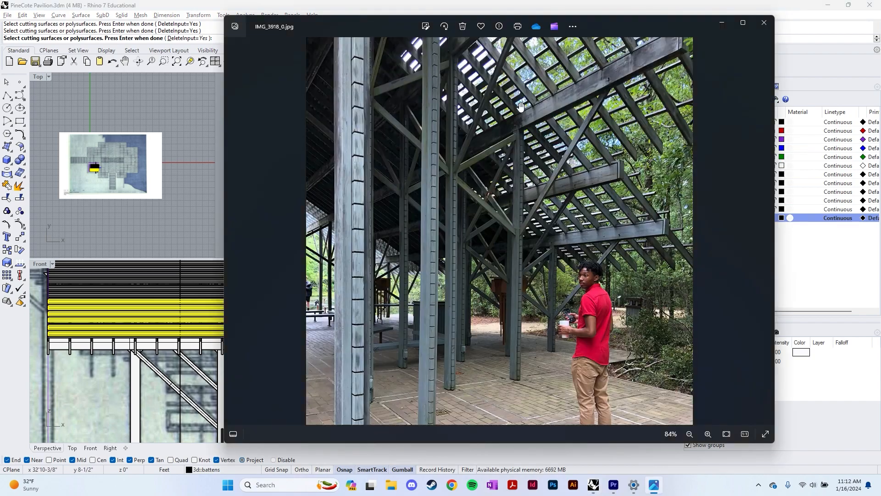
# Select the split-off segments of every other batten on the open side of the roof and delete them.
pyautogui.keyDown('shift'); pyautogui.click(459, 167); pyautogui.keyUp('shift')
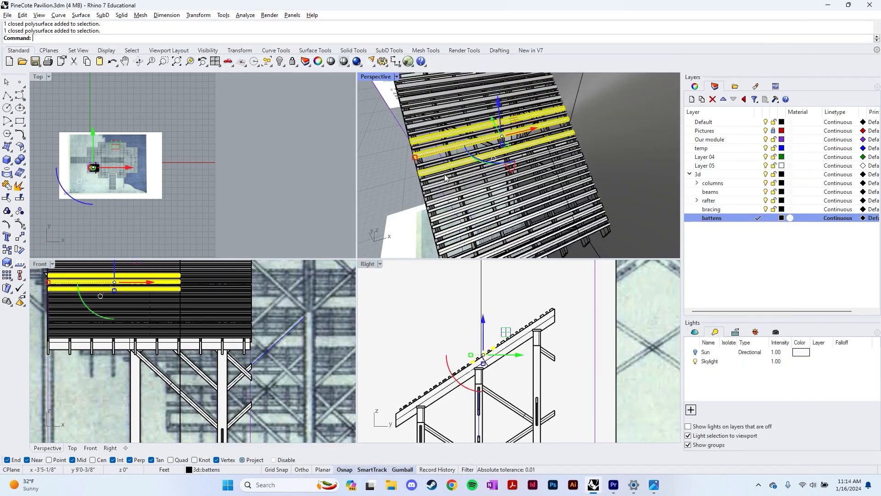
pyautogui.keyDown('shift'); pyautogui.click(459, 184); pyautogui.keyUp('shift')
pyautogui.keyDown('shift'); pyautogui.click(459, 193); pyautogui.keyUp('shift')
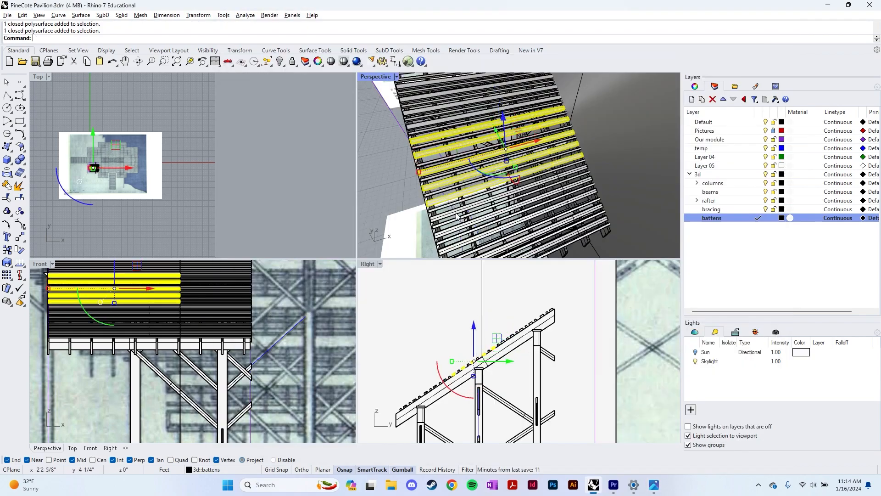
pyautogui.keyDown('shift'); pyautogui.click(459, 209); pyautogui.keyUp('shift')
pyautogui.keyDown('shift'); pyautogui.click(463, 233); pyautogui.keyUp('shift')
pyautogui.keyDown('shift'); pyautogui.click(479, 242); pyautogui.keyUp('shift')
pyautogui.keyDown('shift'); pyautogui.click(546, 250); pyautogui.keyUp('shift')
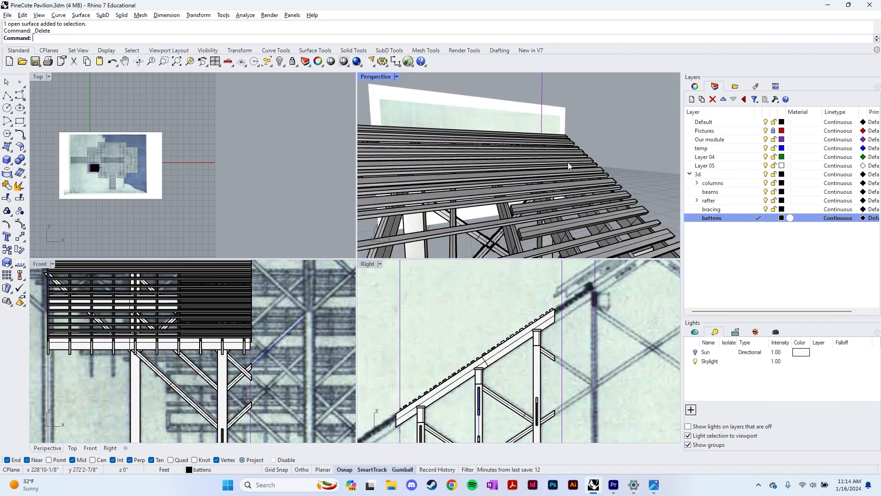
# Lay a three-point box base on the upper battens, from the split line to the module's edge and up to the rafter's upper end.
pyautogui.hotkey('alt', 'Tab')
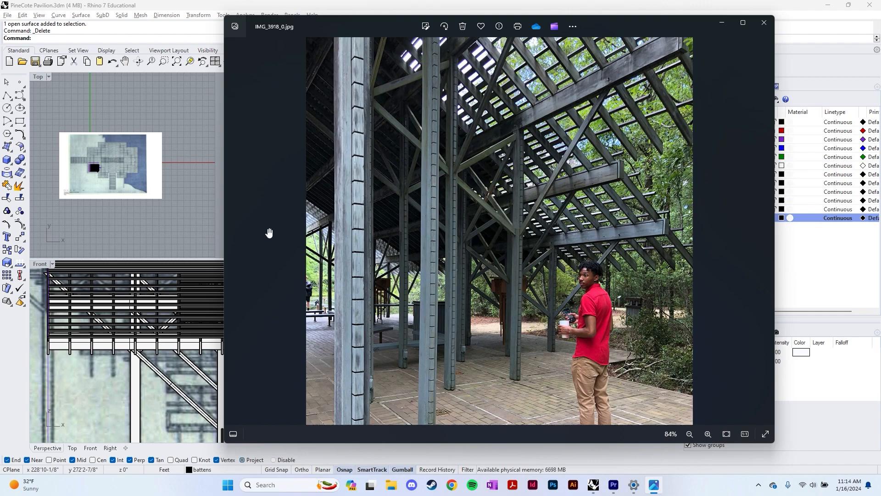
pyautogui.click(233, 233)
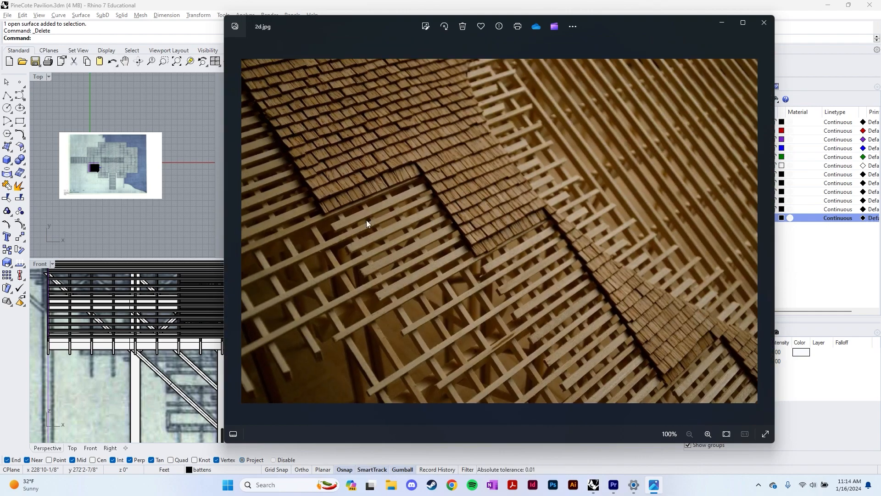
pyautogui.hotkey('alt', 'Tab')
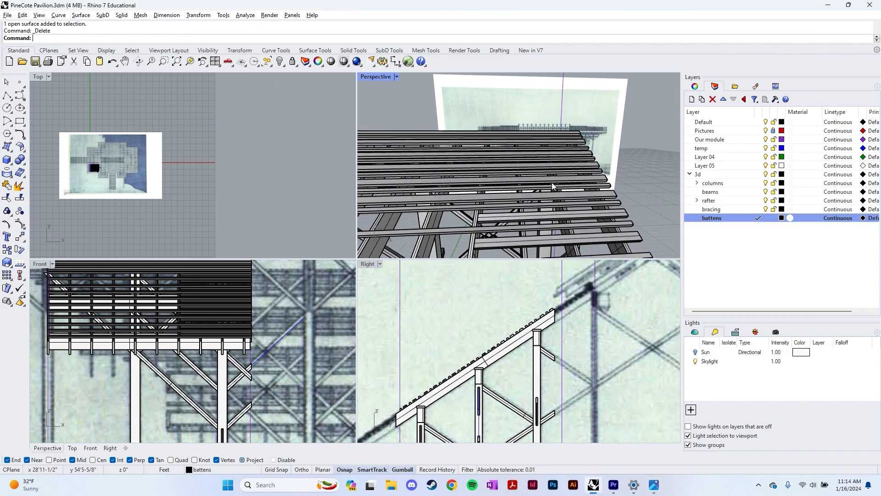
pyautogui.write('Px')
pyautogui.press('Return')
pyautogui.write('3')
pyautogui.press('Return')
pyautogui.scroll(3, 504, 193)
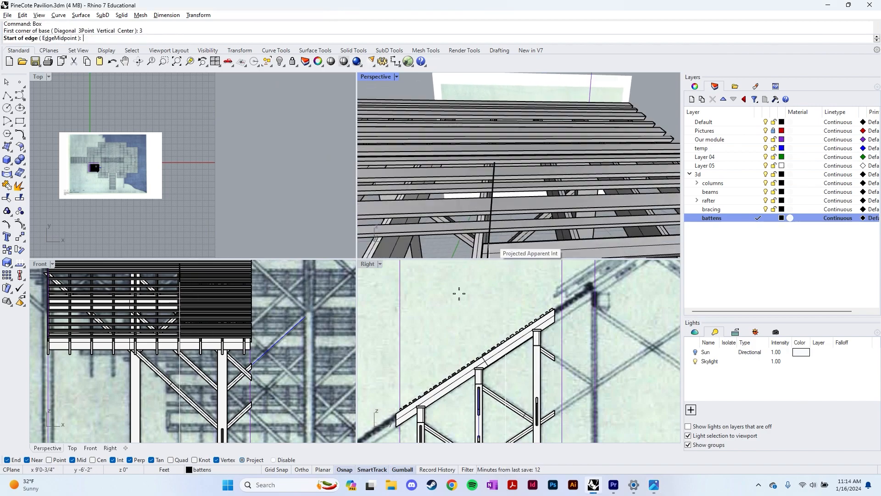
pyautogui.moveTo(464, 192); pyautogui.dragTo(573, 119, button='right')
pyautogui.click(555, 220)
pyautogui.click(616, 223)
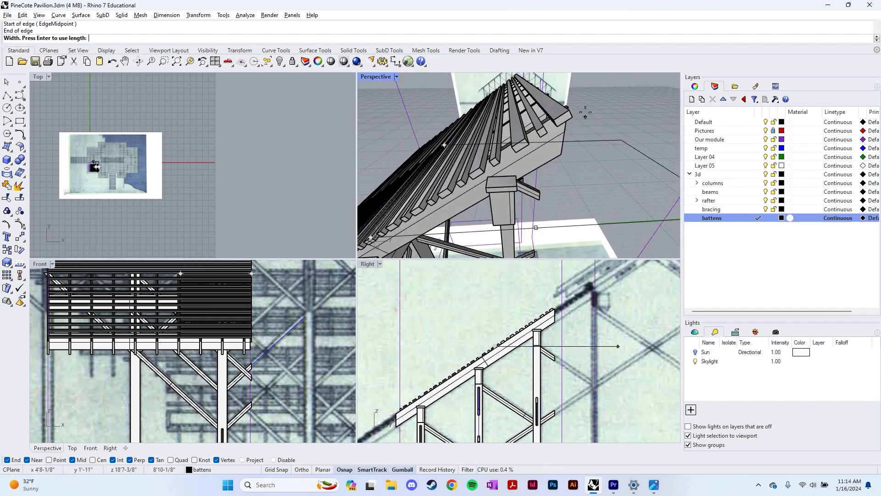
pyautogui.click(570, 108)
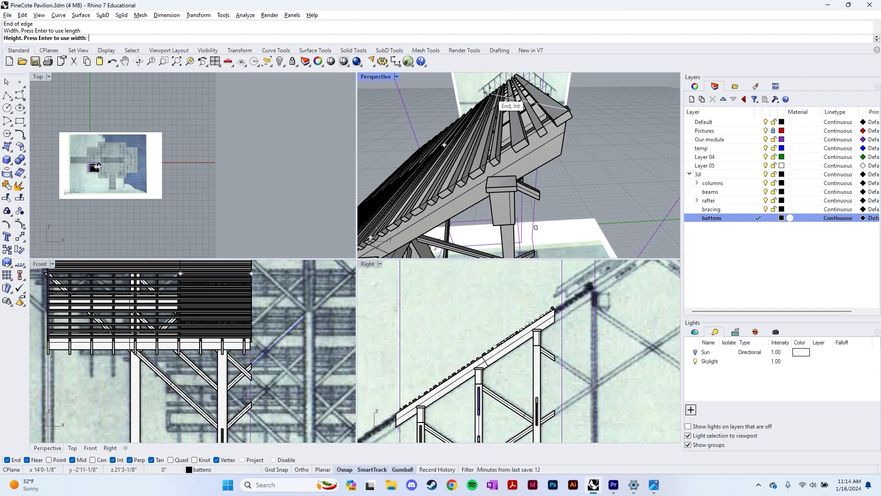
# Give the box on the upper battens a thin height to form the shingle slab.
pyautogui.write('1/4"')
pyautogui.press('BackSpace')
pyautogui.press('BackSpace')
pyautogui.press('BackSpace')
pyautogui.write('1"')
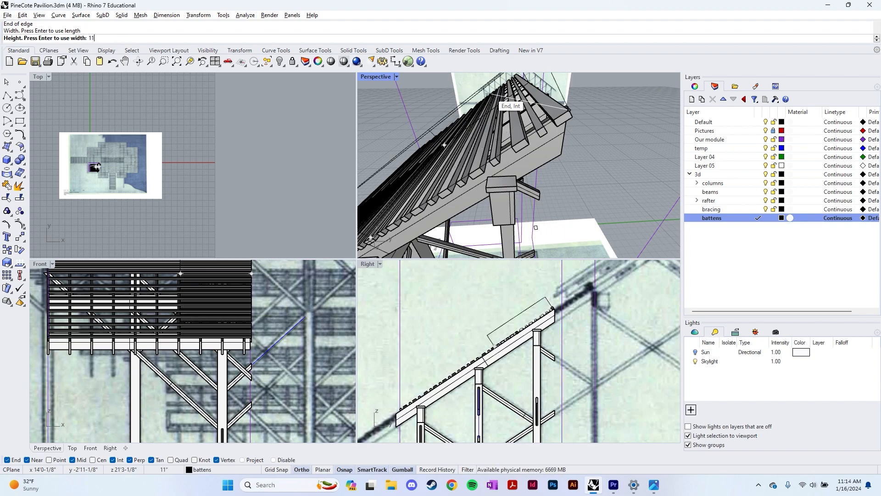
pyautogui.press('BackSpace')
pyautogui.press('BackSpace')
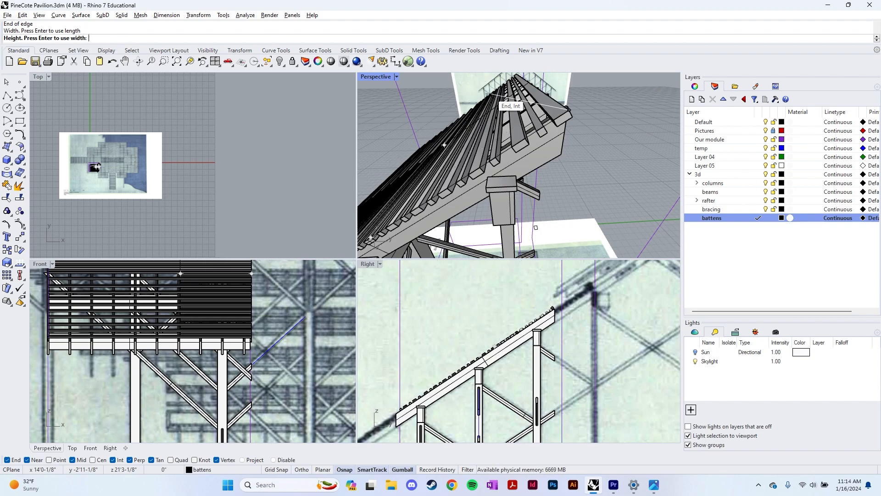
pyautogui.write('"')
pyautogui.press('Return')
# Add a new layer named ground and nest it under the 3d layer.
pyautogui.moveTo(498, 103); pyautogui.dragTo(618, 186, button='right')
pyautogui.scroll(-4, 563, 152)
pyautogui.scroll(-4, 550, 151)
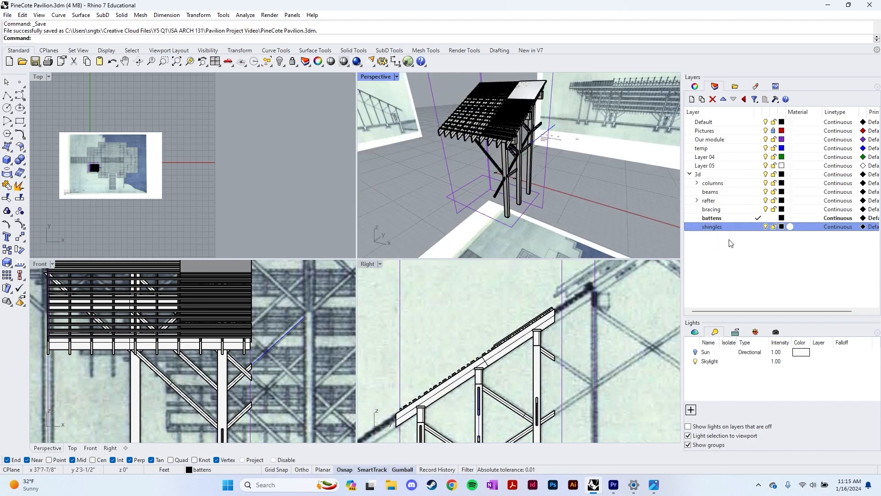
pyautogui.rightClick(726, 243)
pyautogui.click(746, 248)
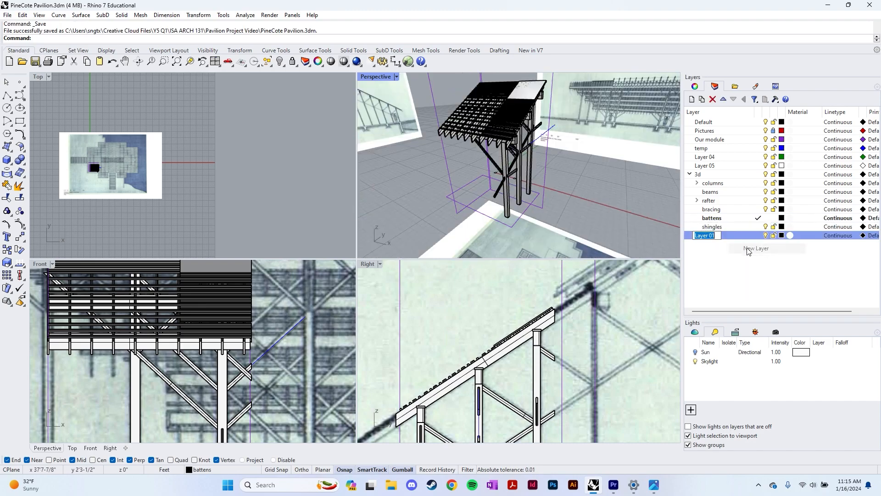
pyautogui.write('ground')
pyautogui.press('Return')
pyautogui.moveTo(719, 212); pyautogui.dragTo(706, 175)
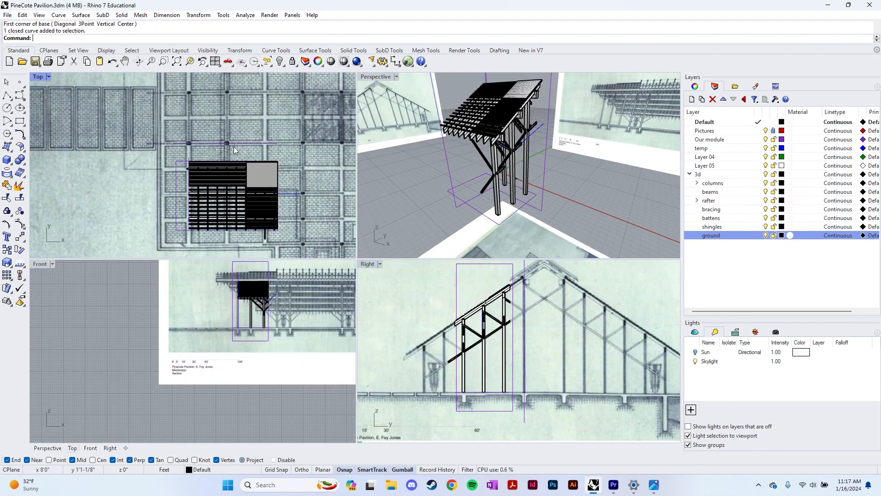
# Lay a box base for the floor slab in plan, from the module's upper-left roof corner to the diagonally opposite roof corner.
pyautogui.scroll(2, 227, 169)
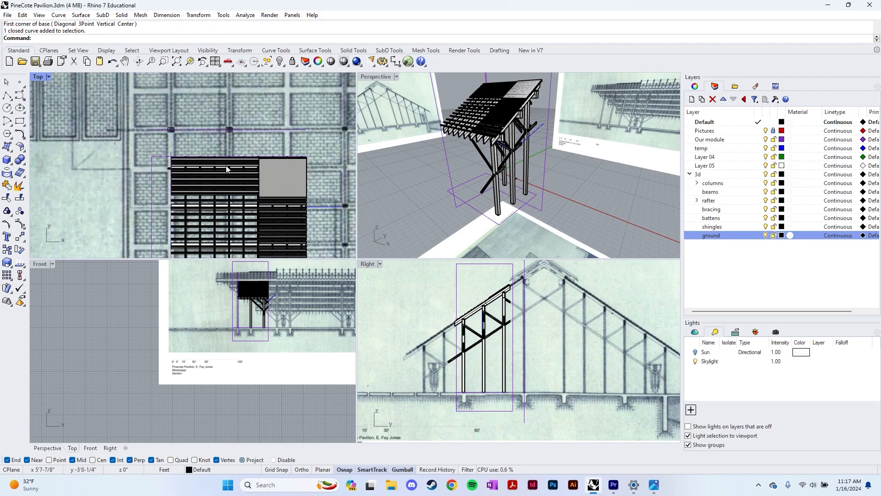
pyautogui.rightClick(227, 169)
pyautogui.scroll(5, 214, 167)
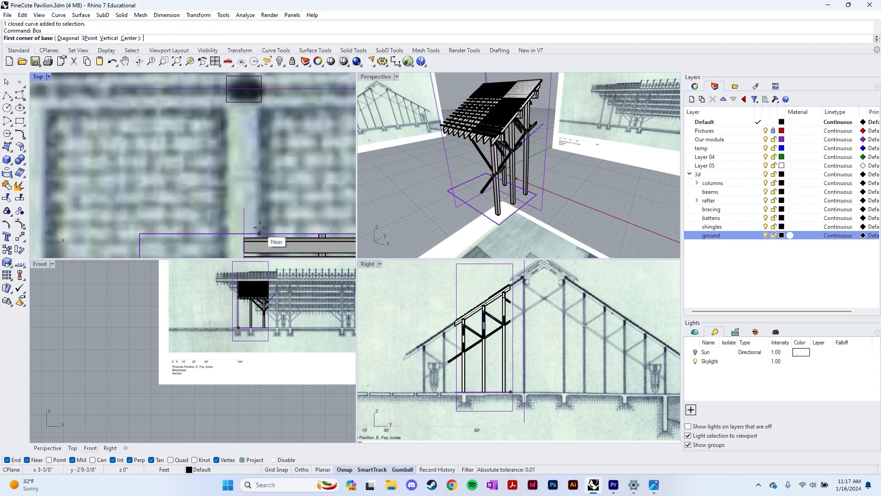
pyautogui.moveTo(279, 208); pyautogui.dragTo(241, 178, button='right')
pyautogui.click(206, 208)
pyautogui.scroll(-3, 229, 197)
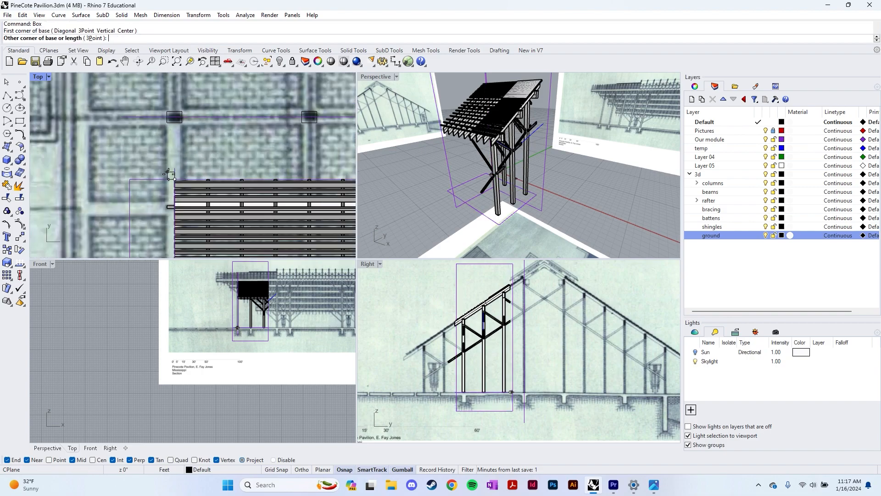
pyautogui.scroll(6, 276, 214)
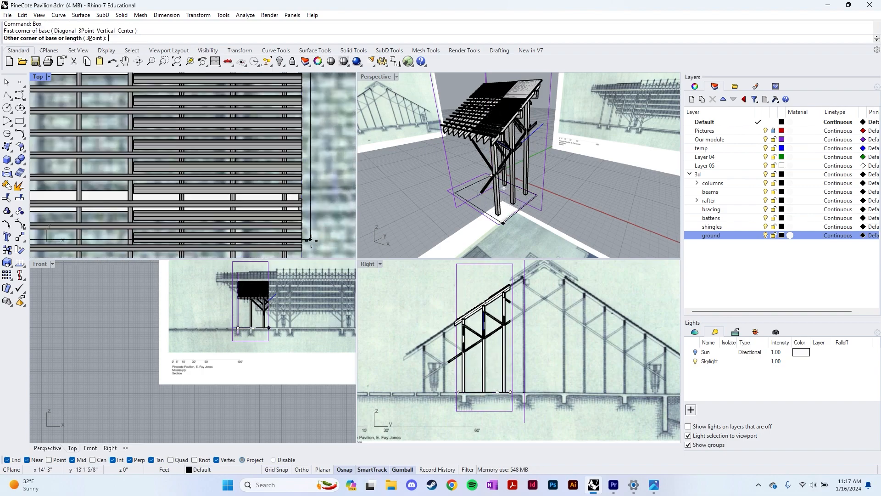
pyautogui.click(290, 222)
# Give the floor box a downward depth of about 7-3/8", matching the slab underside in the section drawing.
pyautogui.scroll(8, 271, 327)
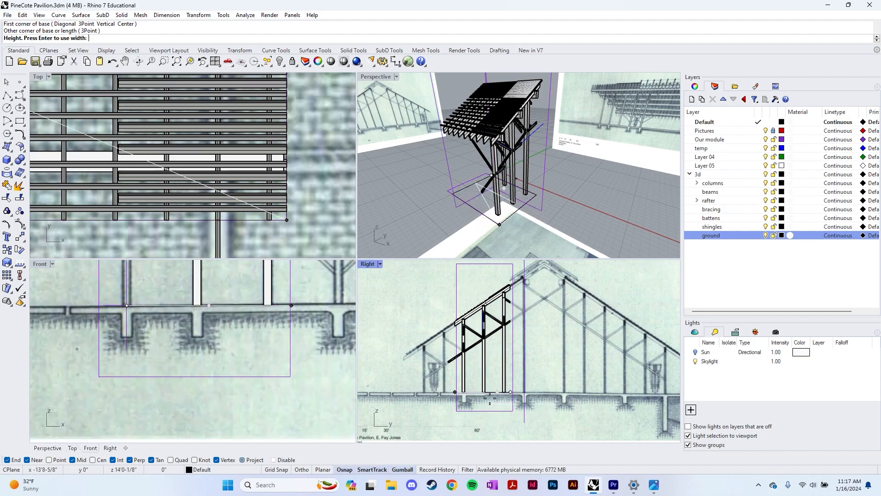
pyautogui.scroll(7, 460, 393)
pyautogui.scroll(4, 207, 312)
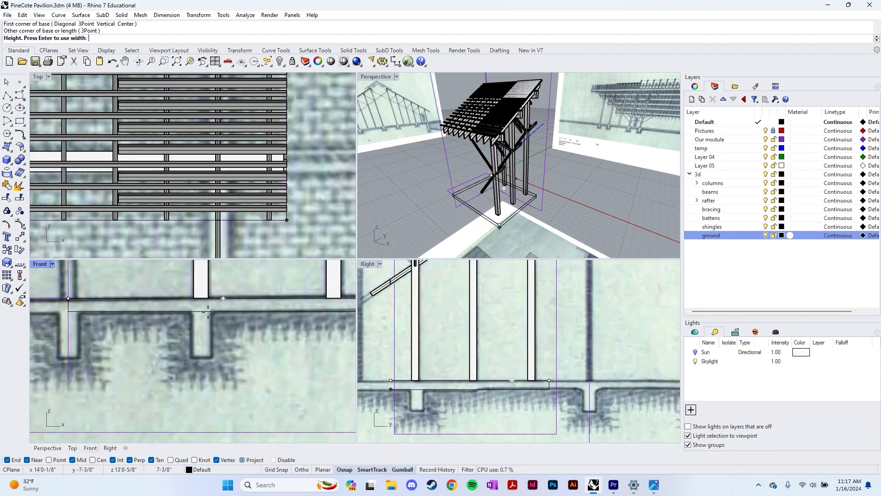
pyautogui.click(208, 312)
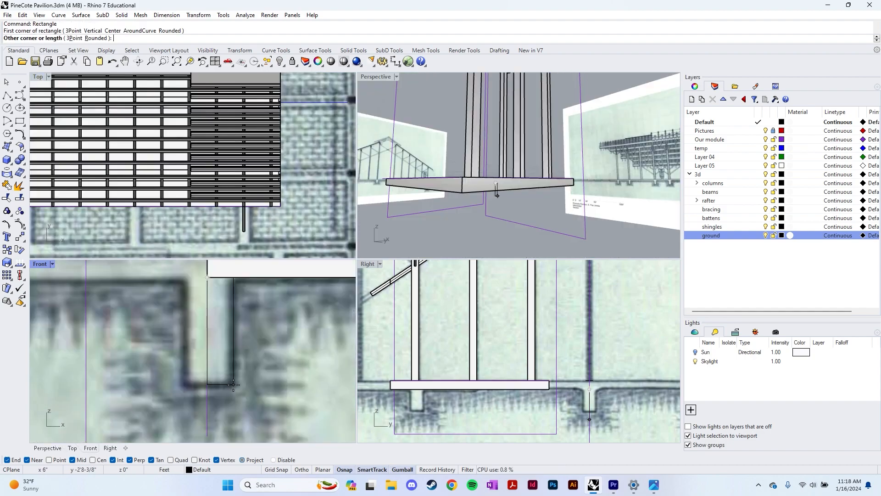
# Draw rectangles in the front elevation over the two traced footing profiles, from the slab's underside down to the footing bottoms.
pyautogui.click(234, 384)
pyautogui.scroll(-10, 202, 384)
pyautogui.moveTo(320, 354); pyautogui.dragTo(280, 343, button='right')
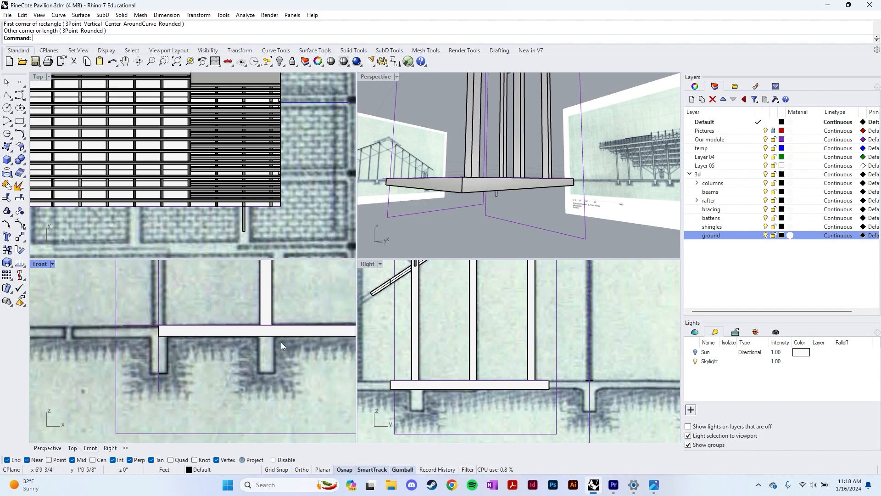
pyautogui.rightClick(279, 342)
pyautogui.scroll(6, 271, 338)
pyautogui.click(255, 333)
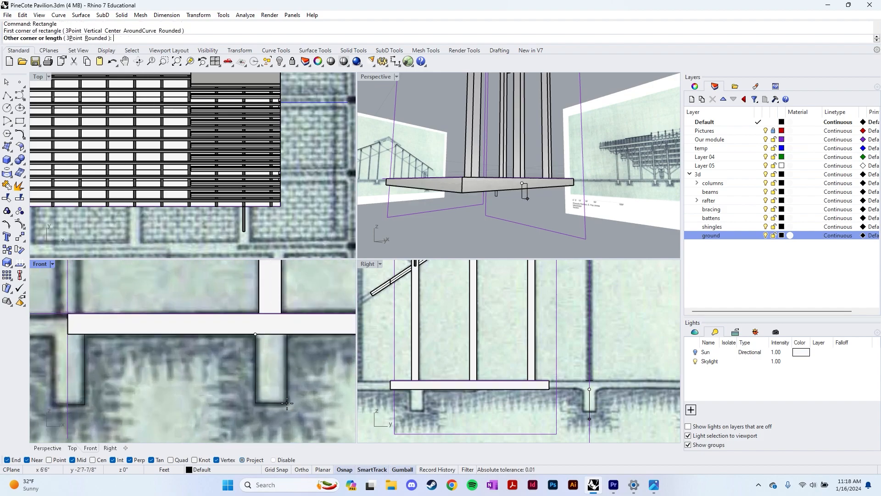
pyautogui.click(287, 403)
pyautogui.moveTo(343, 372); pyautogui.dragTo(239, 349, button='right')
pyautogui.scroll(-5, 239, 349)
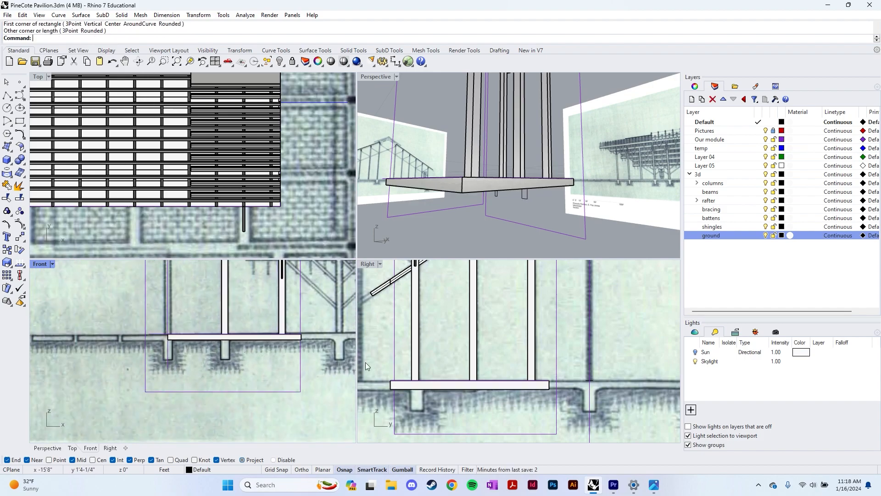
# Extrude both footing rectangles as solids up to the far edge of the floor slab.
pyautogui.moveTo(243, 364); pyautogui.dragTo(167, 354)
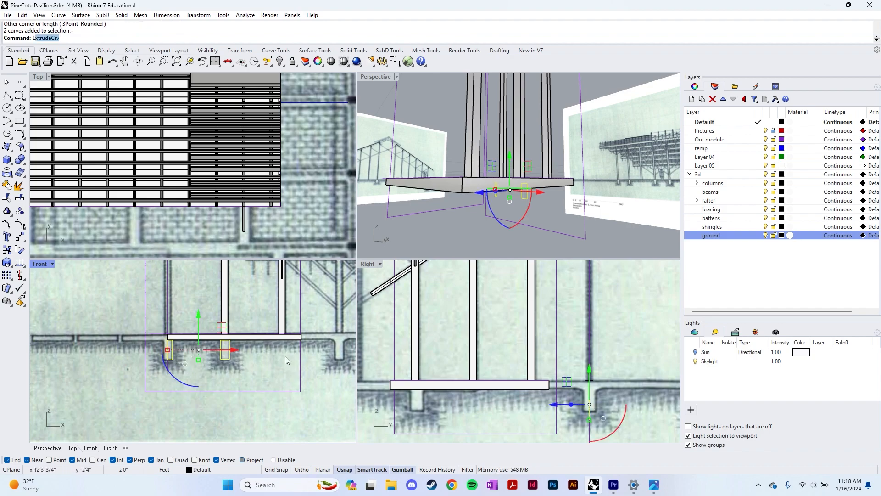
pyautogui.write('rude')
pyautogui.press('Return')
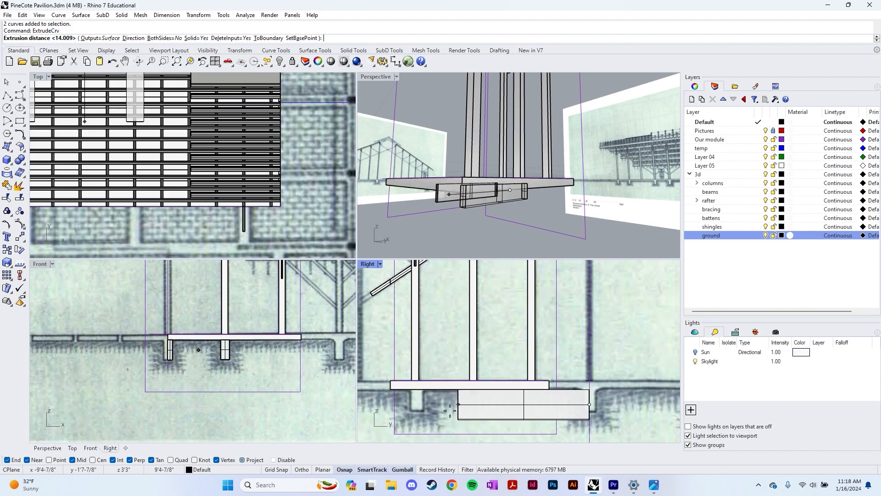
pyautogui.scroll(-4, 426, 405)
pyautogui.scroll(5, 423, 402)
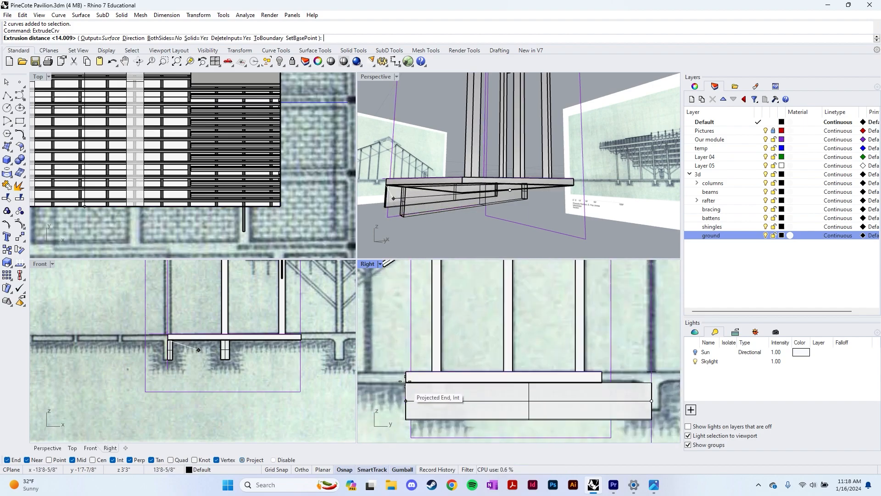
pyautogui.click(405, 380)
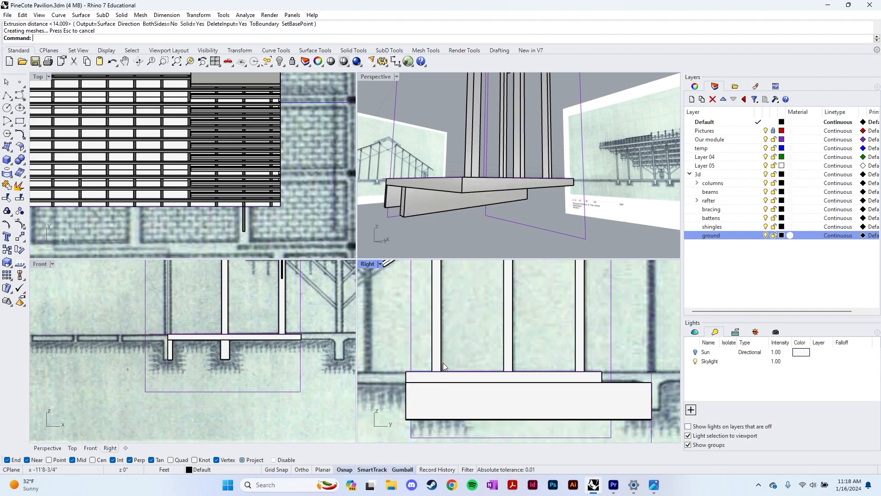
# Select the foundation beams together with the floor slab and merge them with a Boolean union.
pyautogui.scroll(-3, 442, 364)
pyautogui.scroll(6, 435, 305)
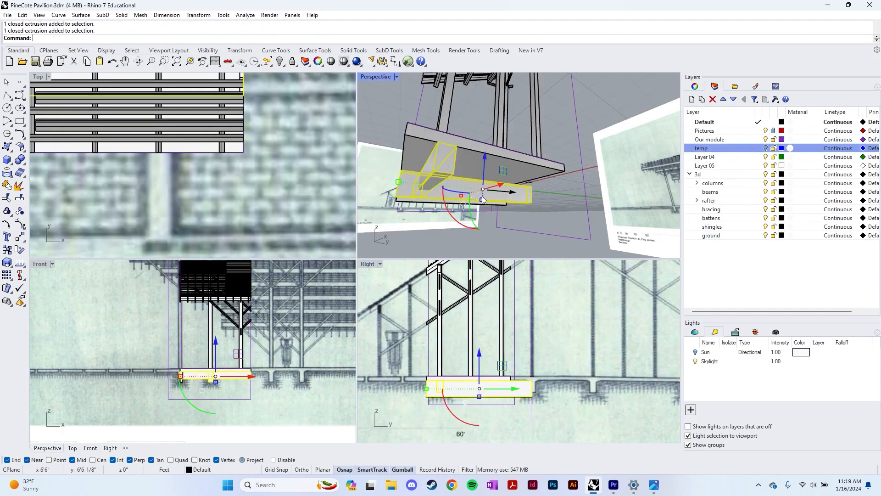
pyautogui.moveTo(454, 184); pyautogui.dragTo(485, 198, button='right')
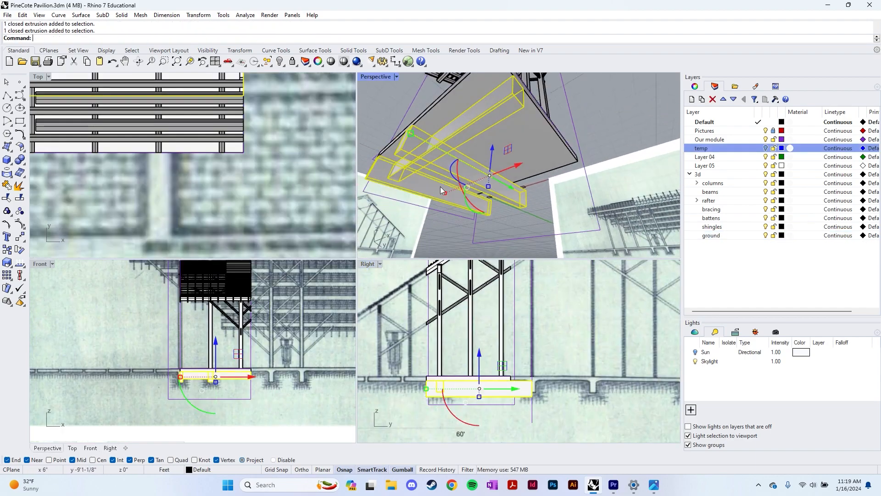
pyautogui.keyDown('shift'); pyautogui.click(517, 157); pyautogui.keyUp('shift')
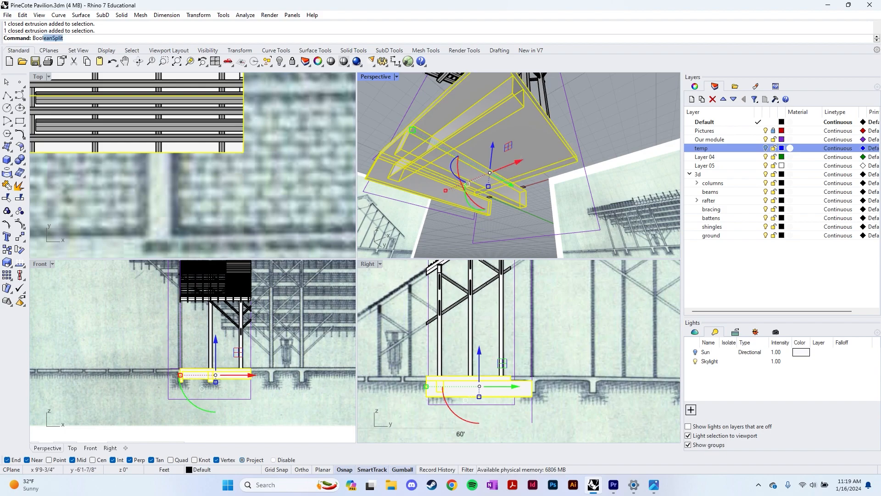
pyautogui.press('Return')
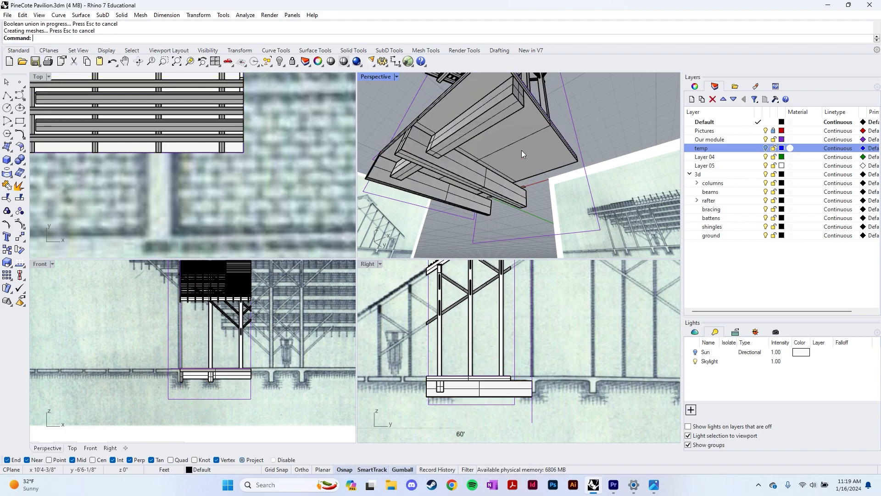
# Show the temp layer, Boolean split the merged foundation with the vertical surface, and delete the piece projecting beyond it.
pyautogui.moveTo(530, 156); pyautogui.dragTo(670, 188, button='right')
pyautogui.click(766, 149)
pyautogui.moveTo(635, 133); pyautogui.dragTo(528, 150, button='right')
pyautogui.click(534, 148)
pyautogui.write('BooleanSplit')
pyautogui.press('Return')
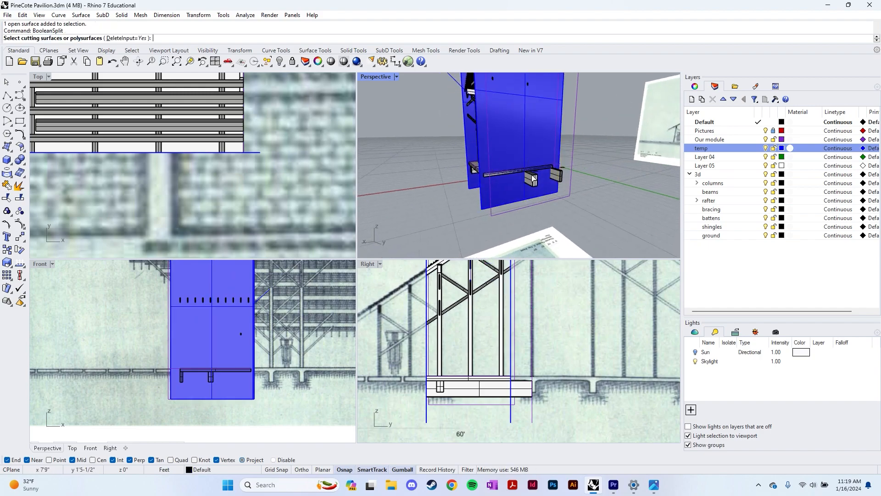
pyautogui.click(538, 145)
pyautogui.press('Return')
pyautogui.click(531, 179)
pyautogui.press('Delete')
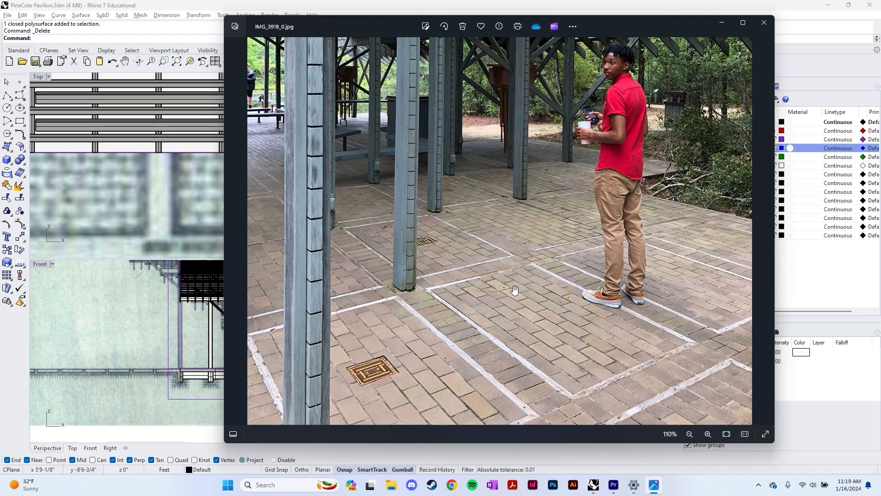
# Return from the reference photo to the Rhino model and hide the Pictures and Our module layers.
pyautogui.hotkey('alt', 'Tab')
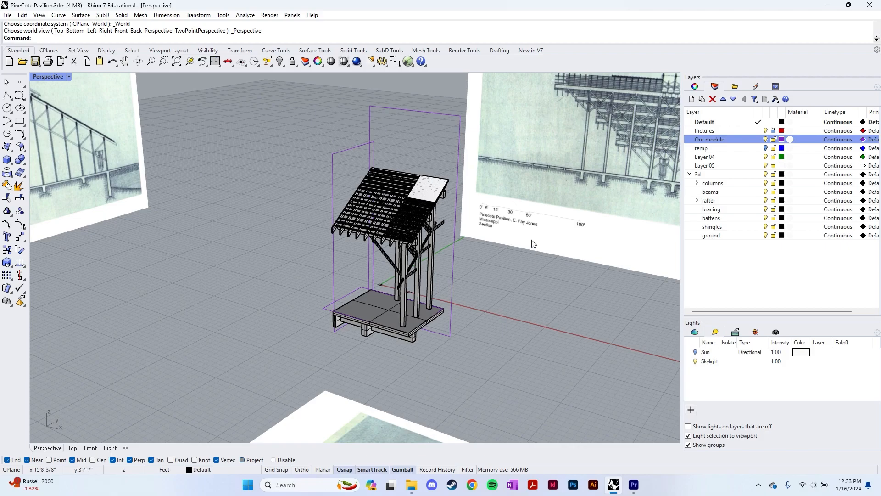
pyautogui.moveTo(475, 257); pyautogui.dragTo(464, 254, button='right')
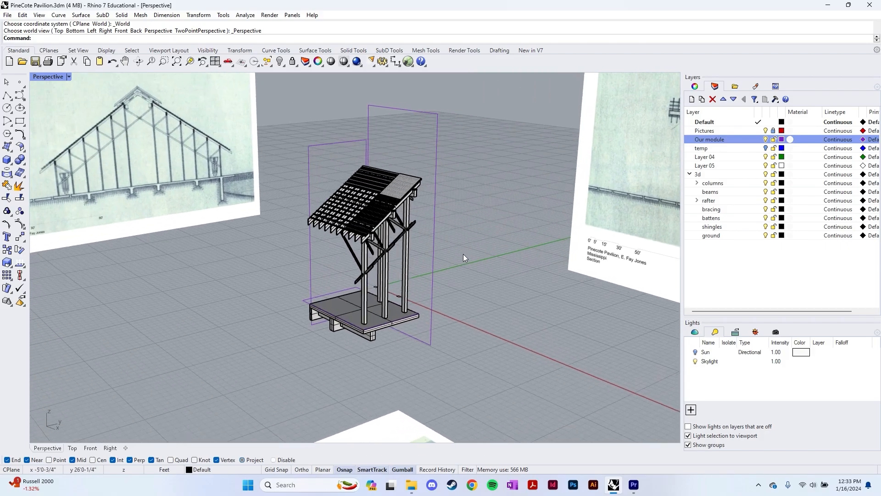
pyautogui.click(765, 130)
pyautogui.click(765, 139)
pyautogui.scroll(3, 395, 254)
pyautogui.moveTo(385, 253); pyautogui.dragTo(461, 235, button='right')
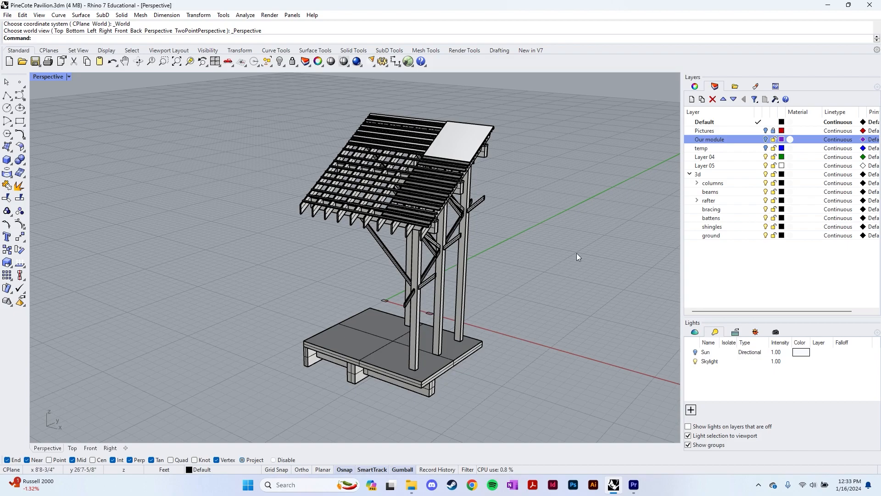
# Add a top-level layer named 2d with a sublayer named make2d.
pyautogui.doubleClick(760, 265)
pyautogui.write('2sd')
pyautogui.press('BackSpace')
pyautogui.press('BackSpace')
pyautogui.write('d')
pyautogui.press('Return')
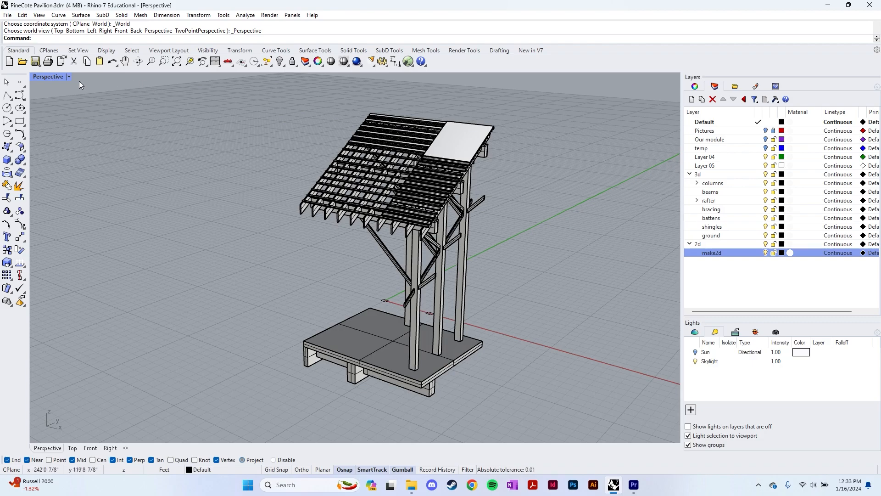
# Preview the pavilion module in the NE and NW isometric views.
pyautogui.click(66, 78)
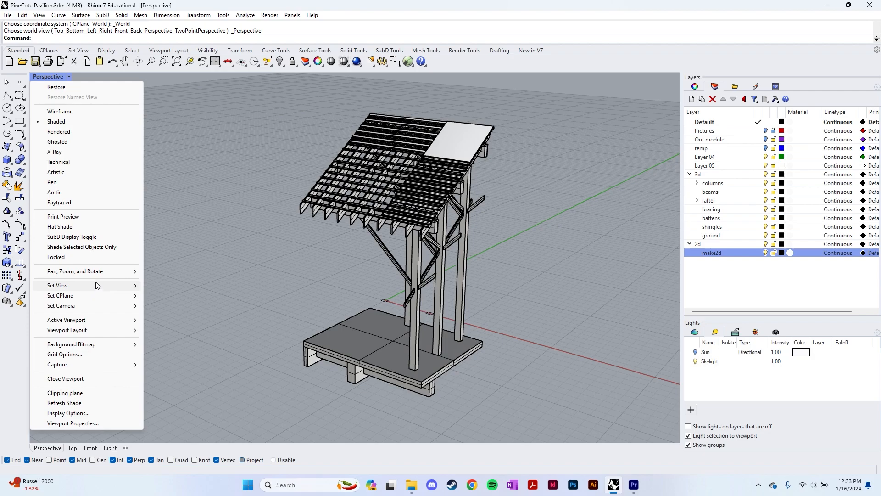
pyautogui.moveTo(98, 285)
pyautogui.moveTo(178, 384)
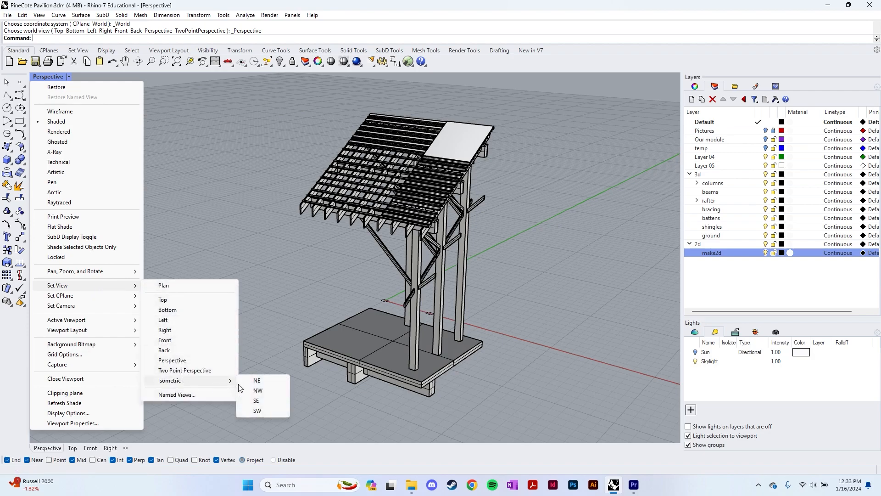
pyautogui.click(257, 381)
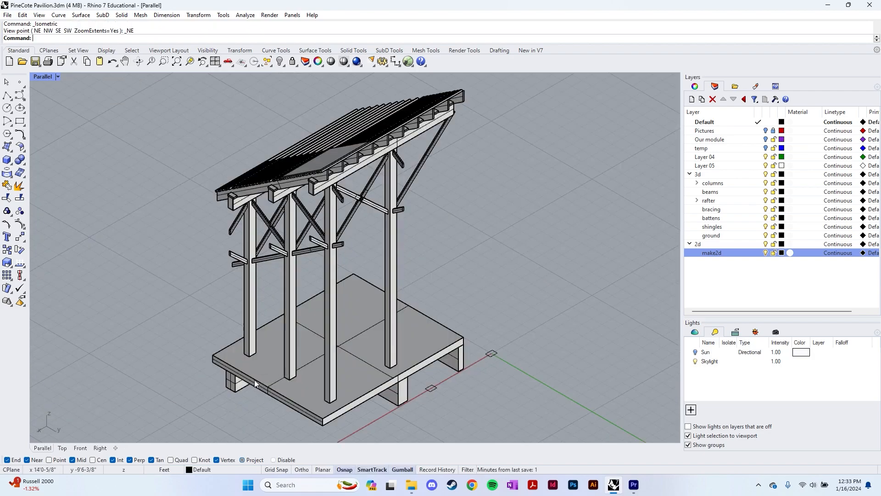
pyautogui.scroll(-5, 346, 318)
pyautogui.scroll(2, 345, 317)
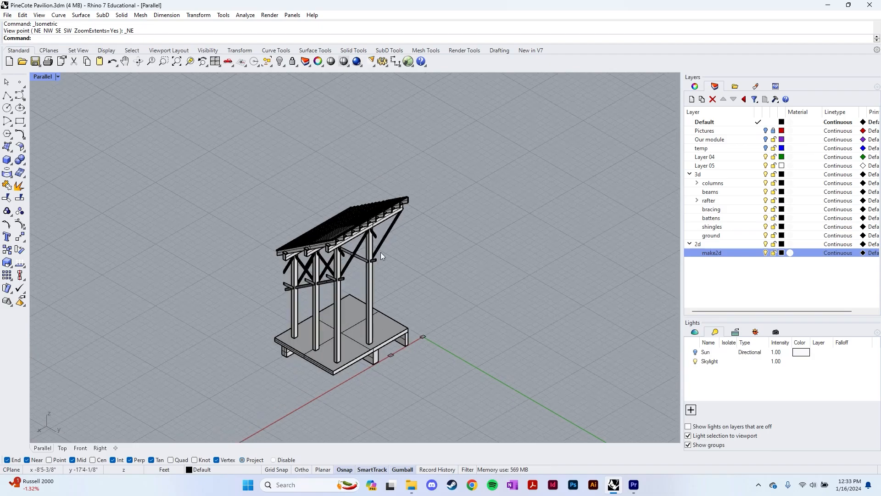
pyautogui.click(57, 76)
pyautogui.moveTo(110, 289)
pyautogui.moveTo(214, 382)
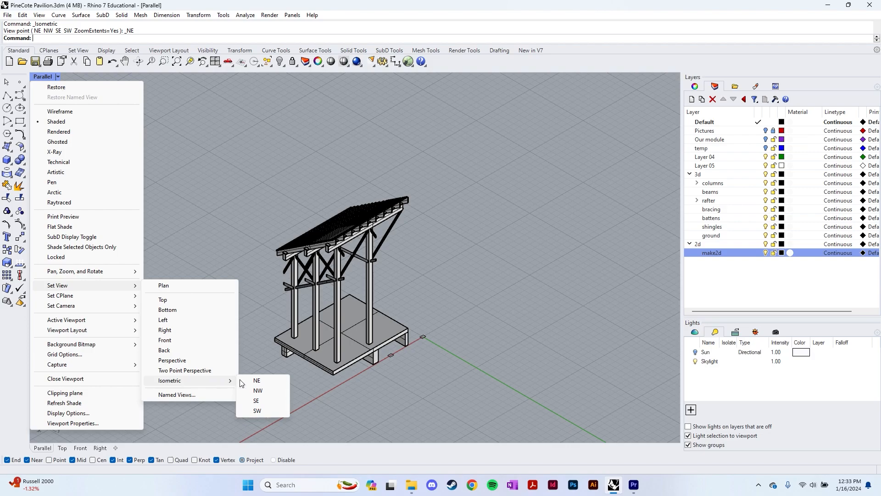
pyautogui.click(269, 390)
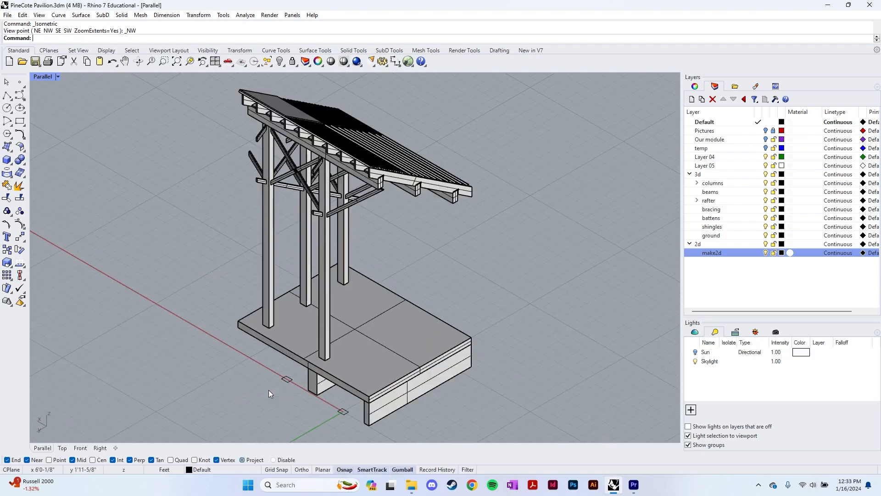
# Set the viewport to the SE isometric view.
pyautogui.click(56, 77)
pyautogui.moveTo(101, 287)
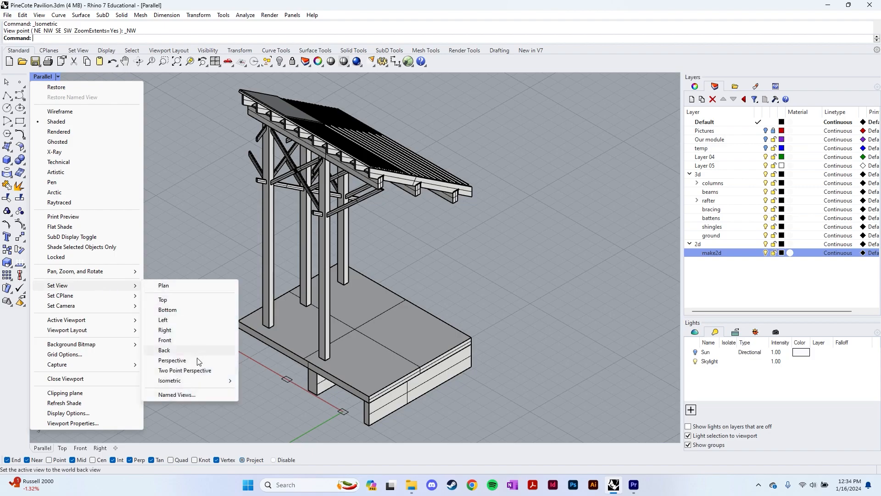
pyautogui.moveTo(202, 380)
pyautogui.click(258, 400)
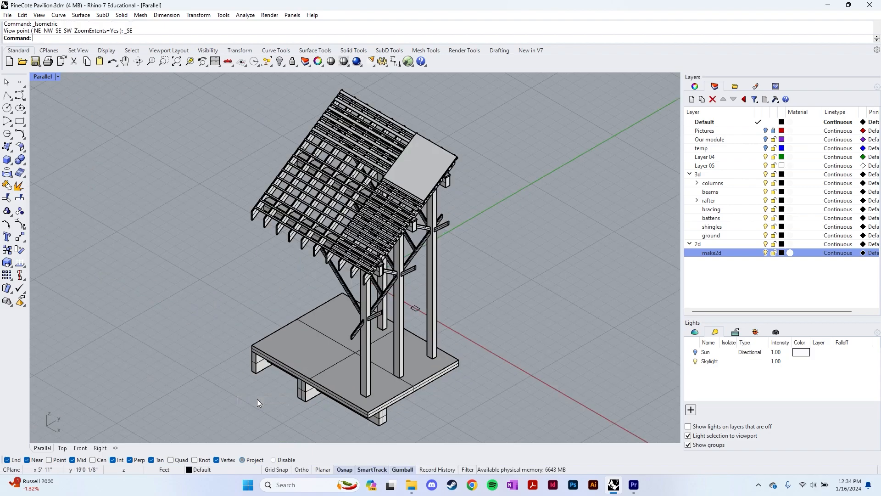
# Run Make2D on the whole pavilion module using the View projection, with object properties taken from the input objects.
pyautogui.scroll(-3, 372, 293)
pyautogui.write('Make')
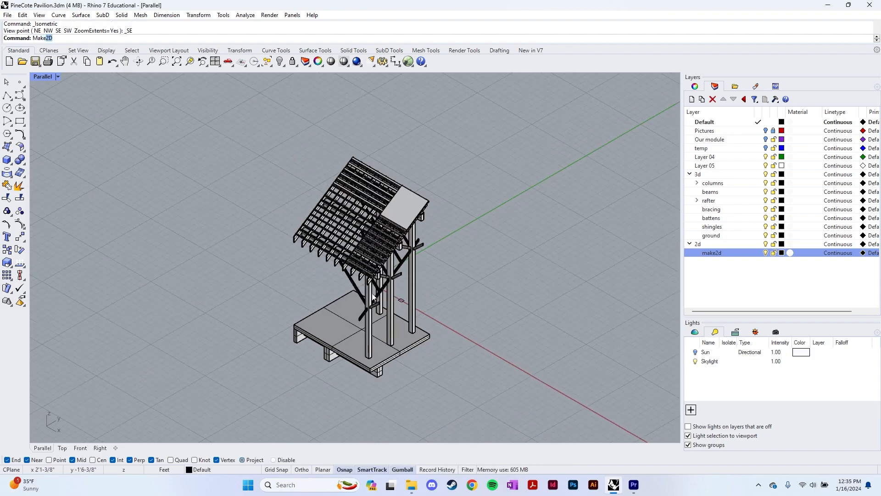
pyautogui.press('Return')
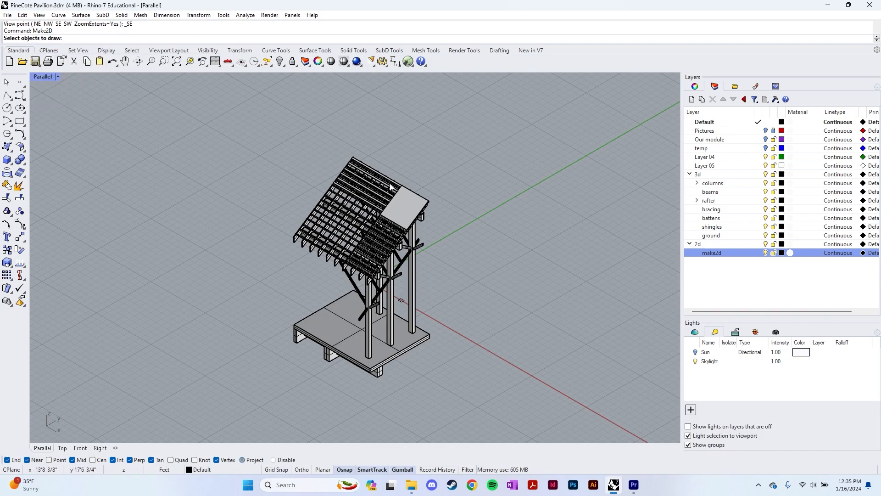
pyautogui.moveTo(199, 122); pyautogui.dragTo(526, 411)
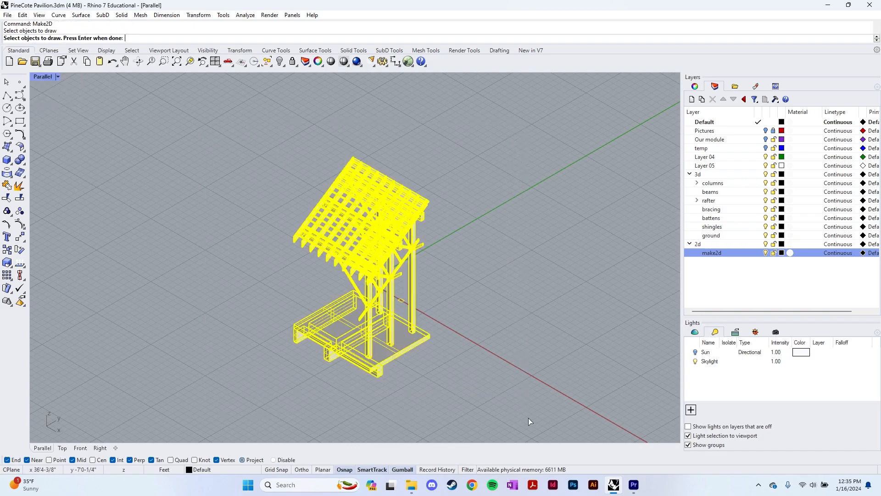
pyautogui.press('Return')
pyautogui.moveTo(519, 152); pyautogui.dragTo(507, 166)
pyautogui.click(481, 212)
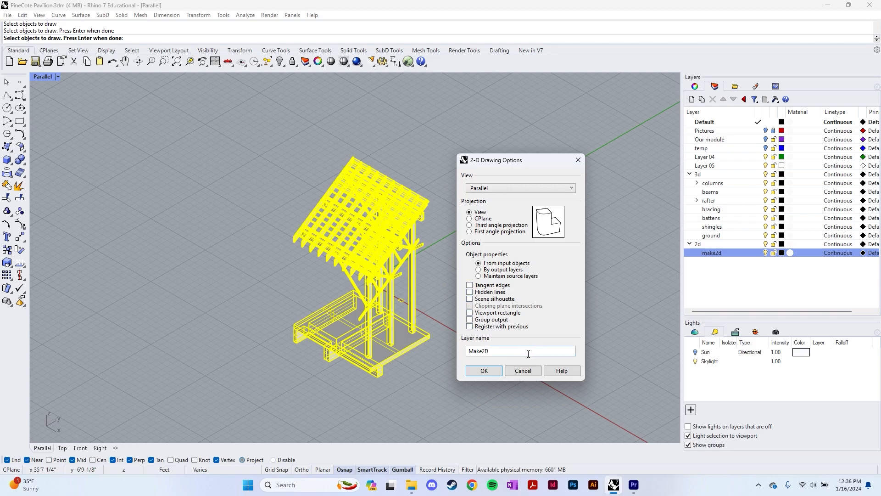
pyautogui.click(496, 369)
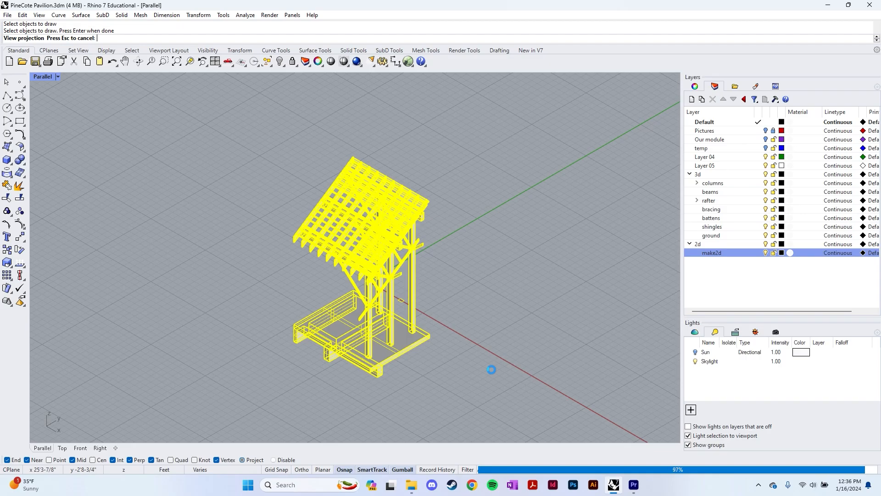
# Switch to the maximized Top view of the generated 2D drawing and delete a stray closed curve.
pyautogui.scroll(-4, 376, 321)
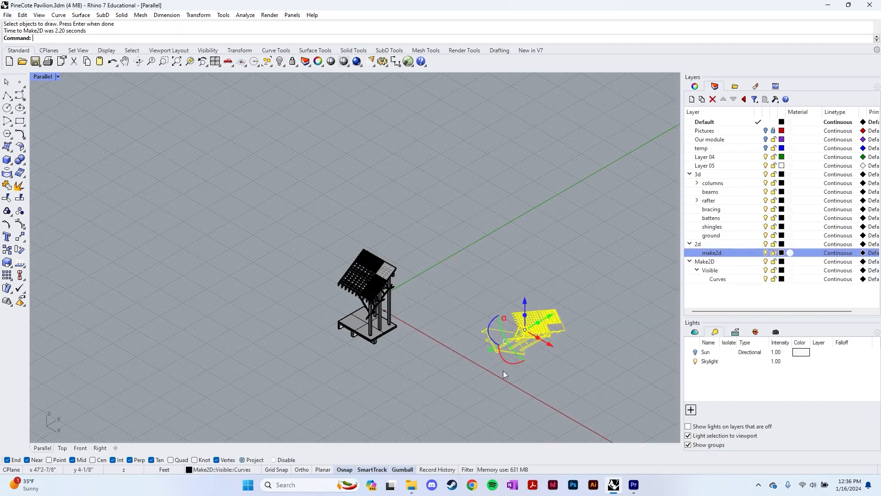
pyautogui.doubleClick(47, 78)
pyautogui.doubleClick(41, 77)
pyautogui.scroll(-4, 178, 210)
pyautogui.scroll(-8, 211, 184)
pyautogui.moveTo(270, 192); pyautogui.dragTo(264, 337, button='right')
pyautogui.moveTo(321, 210); pyautogui.dragTo(313, 267, button='right')
pyautogui.scroll(10, 318, 197)
pyautogui.press('Escape')
pyautogui.scroll(8, 335, 261)
pyautogui.scroll(-6, 449, 327)
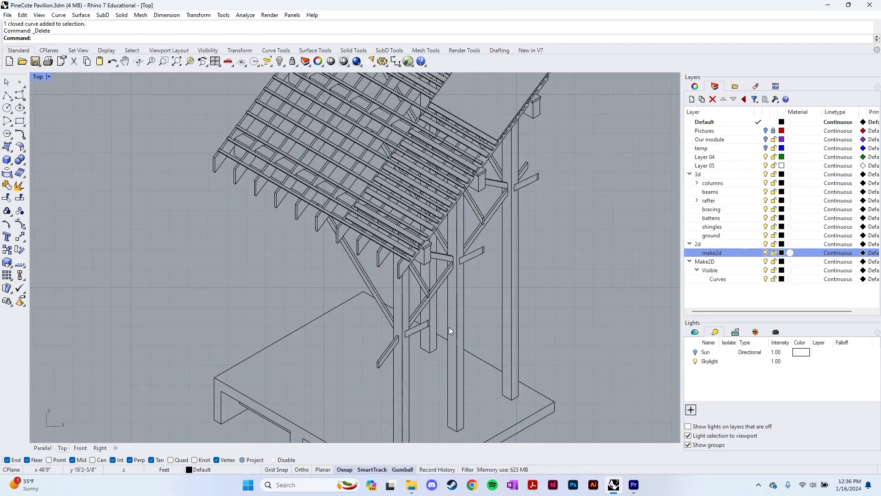
# Delete the stray lines at the foundation beams below the floor slab in the 2D drawing.
pyautogui.moveTo(449, 326)
pyautogui.mouseDown(button='right')
pyautogui.moveTo(505, 279)
pyautogui.moveTo(520, 288)
pyautogui.mouseUp(button='right')
pyautogui.scroll(7, 320, 345)
pyautogui.scroll(4, 320, 346)
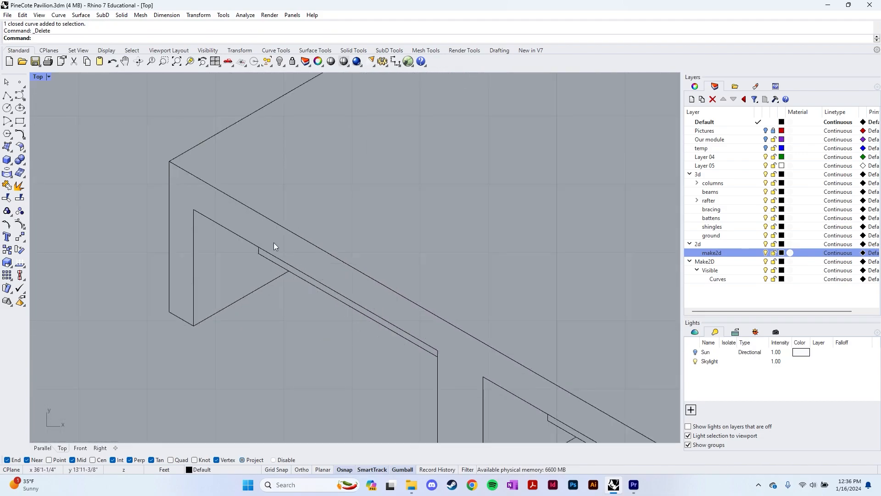
pyautogui.scroll(-6, 209, 276)
pyautogui.moveTo(425, 325); pyautogui.dragTo(318, 241, button='right')
pyautogui.click(352, 286)
pyautogui.click(354, 339)
# Delete the stray short lines around the end of a roof batten in the 2D drawing.
pyautogui.moveTo(495, 335); pyautogui.dragTo(331, 361, button='right')
pyautogui.moveTo(498, 271); pyautogui.dragTo(445, 345, button='right')
pyautogui.moveTo(404, 257); pyautogui.dragTo(556, 369, button='right')
pyautogui.scroll(8, 421, 239)
pyautogui.scroll(-12, 430, 238)
pyautogui.scroll(10, 430, 241)
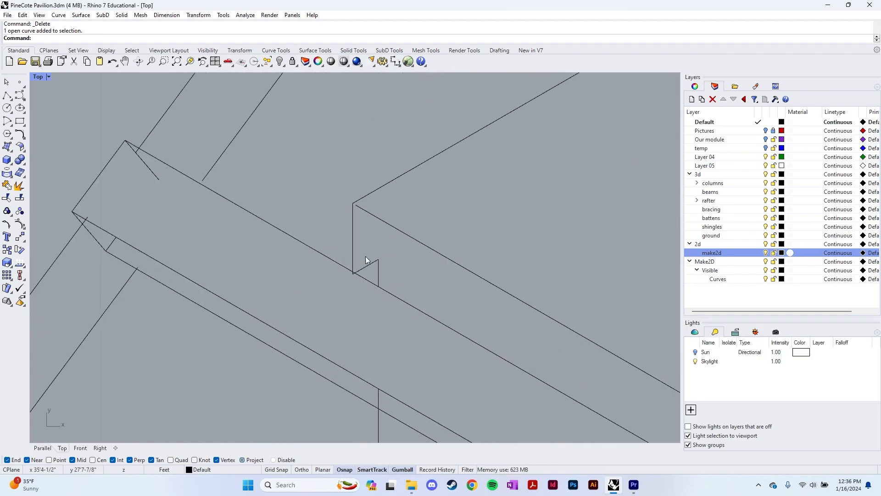
pyautogui.click(382, 264)
pyautogui.press('Delete')
pyautogui.click(379, 272)
pyautogui.press('Delete')
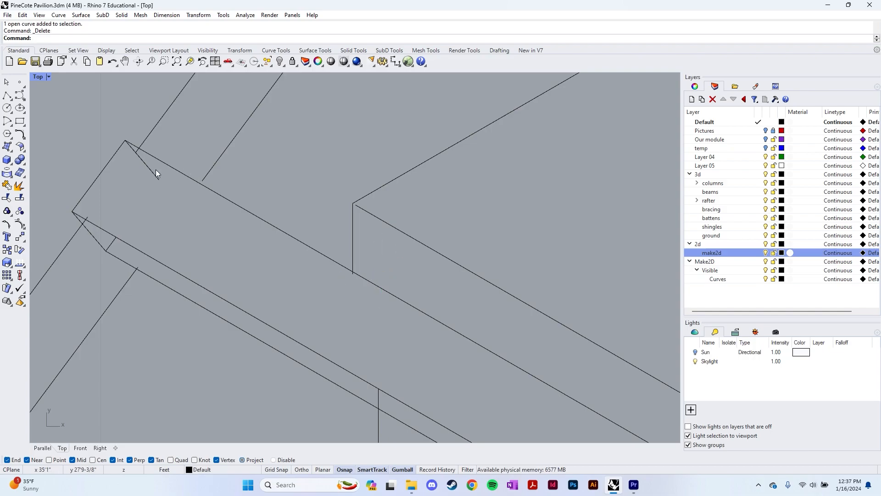
pyautogui.click(146, 164)
pyautogui.press('Delete')
pyautogui.scroll(-5, 198, 218)
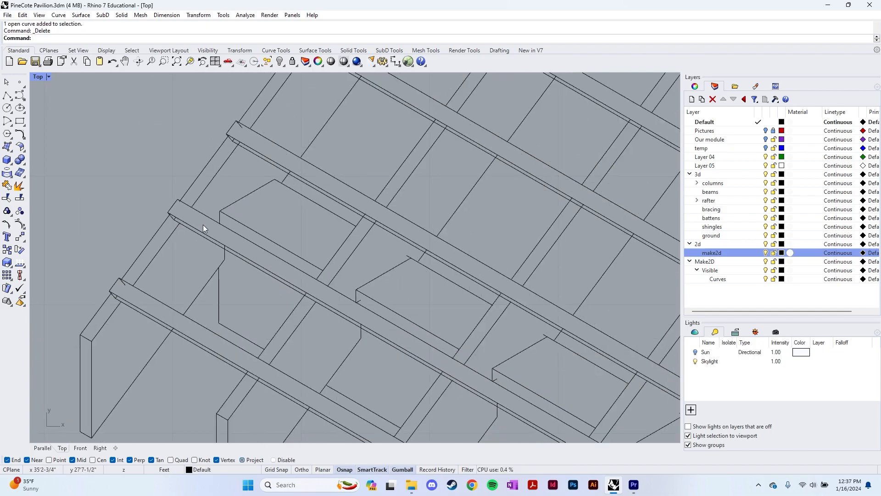
pyautogui.scroll(6, 203, 227)
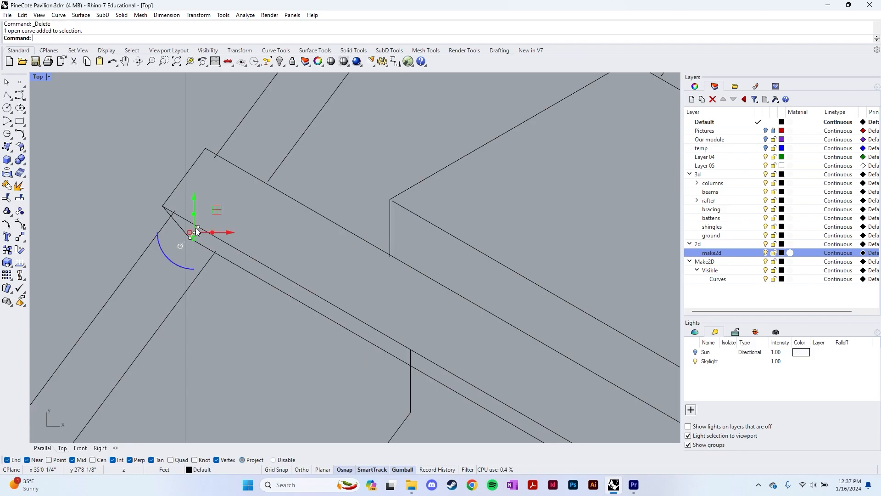
pyautogui.scroll(3, 166, 205)
pyautogui.click(180, 240)
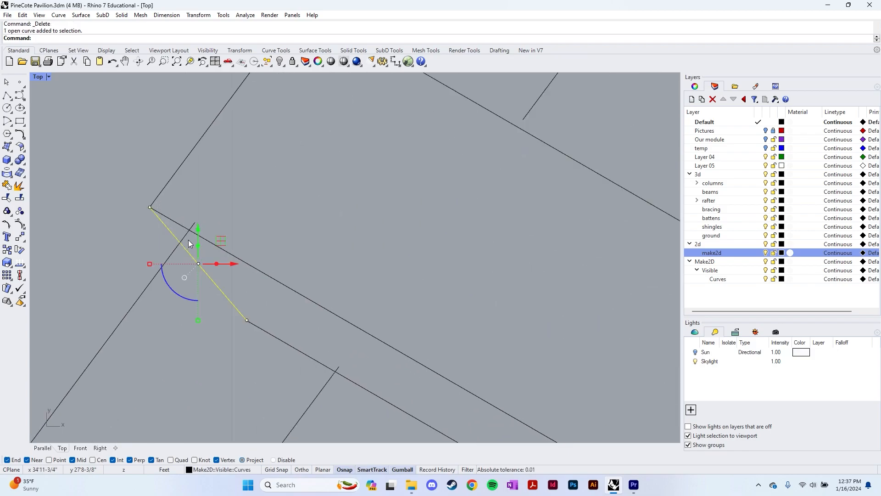
pyautogui.write('TriangulateMesh')
pyautogui.press('Return')
pyautogui.press('Escape')
# Trim the rafter line that overshoots into the batten, using the batten's diagonal end line as the cutting edge.
pyautogui.write('Trim')
pyautogui.press('Return')
pyautogui.click(175, 236)
pyautogui.press('Return')
pyautogui.click(186, 233)
pyautogui.press('Return')
pyautogui.scroll(-5, 222, 262)
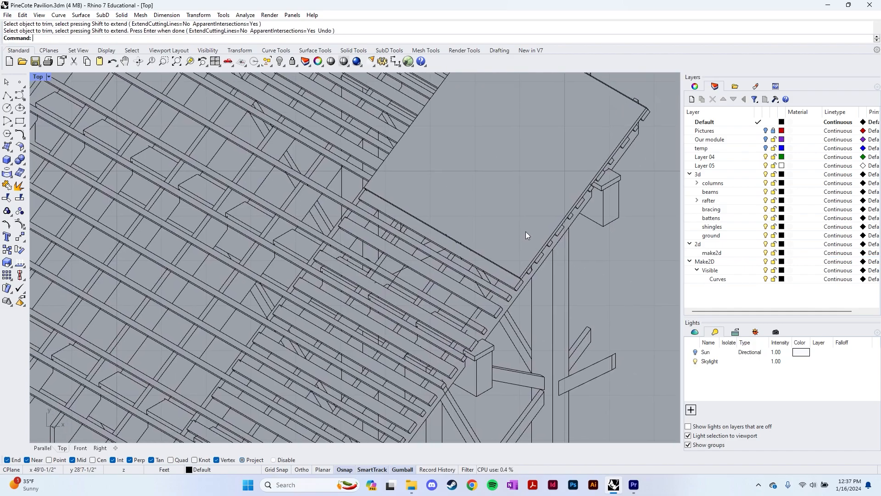
# Add three new layers named Cut, thick and hairline.
pyautogui.scroll(-5, 524, 232)
pyautogui.moveTo(457, 235); pyautogui.dragTo(529, 225, button='right')
pyautogui.click(691, 99)
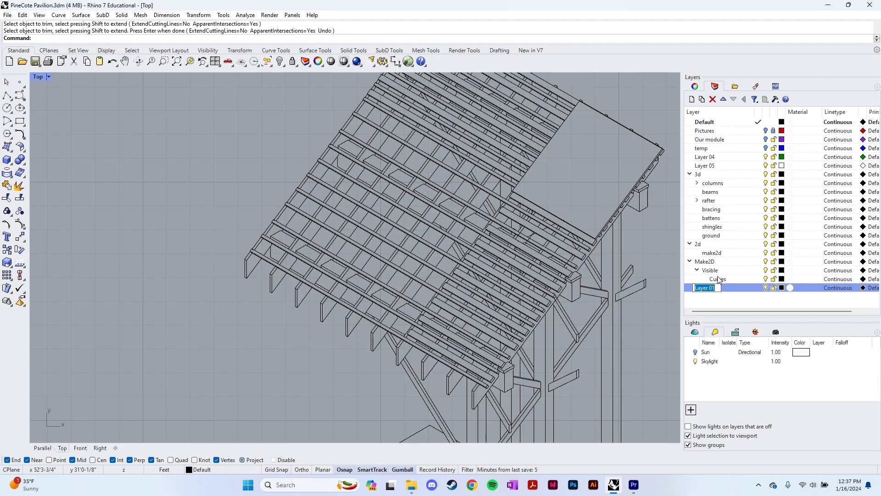
pyautogui.write('Cut')
pyautogui.press('Return')
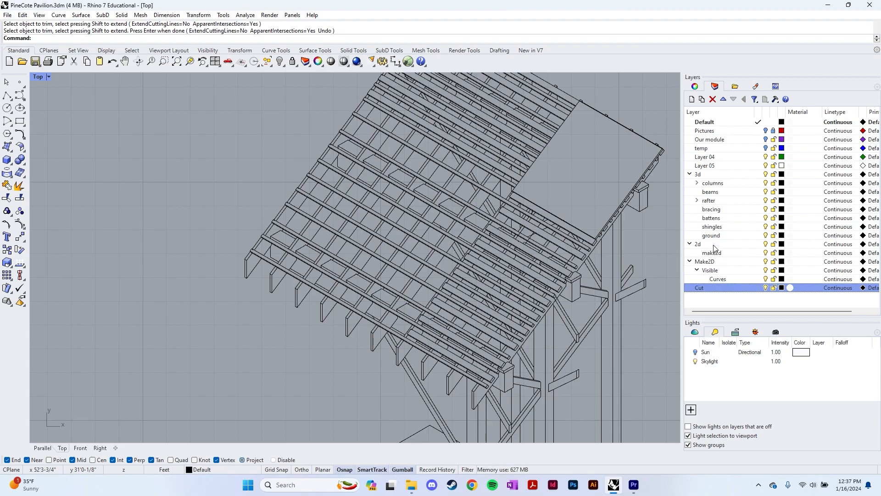
pyautogui.click(692, 99)
pyautogui.write('thick')
pyautogui.press('Return')
pyautogui.click(692, 99)
pyautogui.press('BackSpace')
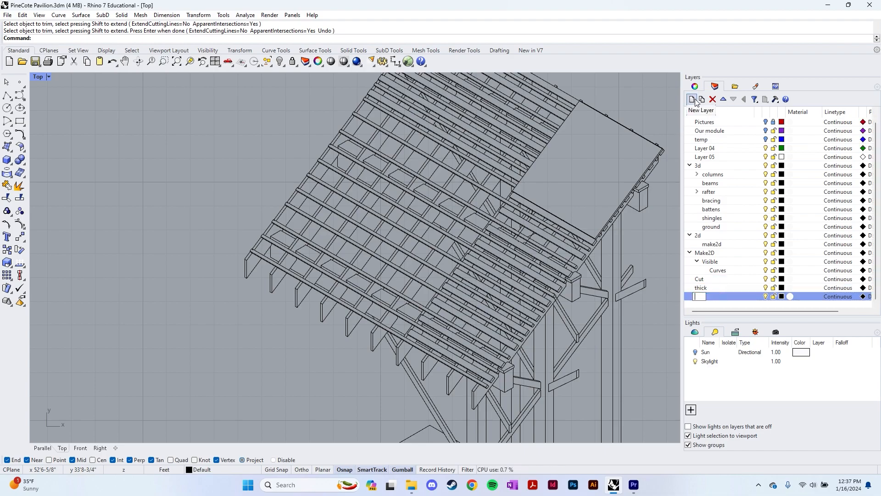
pyautogui.write('hairline')
pyautogui.press('Return')
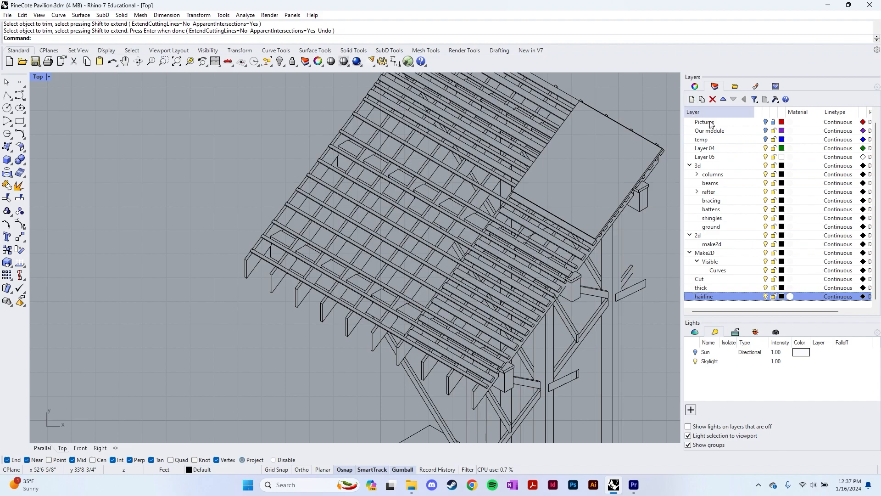
# Make the Cut, thick and hairline layers sublayers of 2d and collapse the Make2D layer group.
pyautogui.click(720, 280)
pyautogui.keyDown('shift'); pyautogui.click(722, 296); pyautogui.keyUp('shift')
pyautogui.moveTo(720, 279); pyautogui.dragTo(735, 246)
pyautogui.click(691, 288)
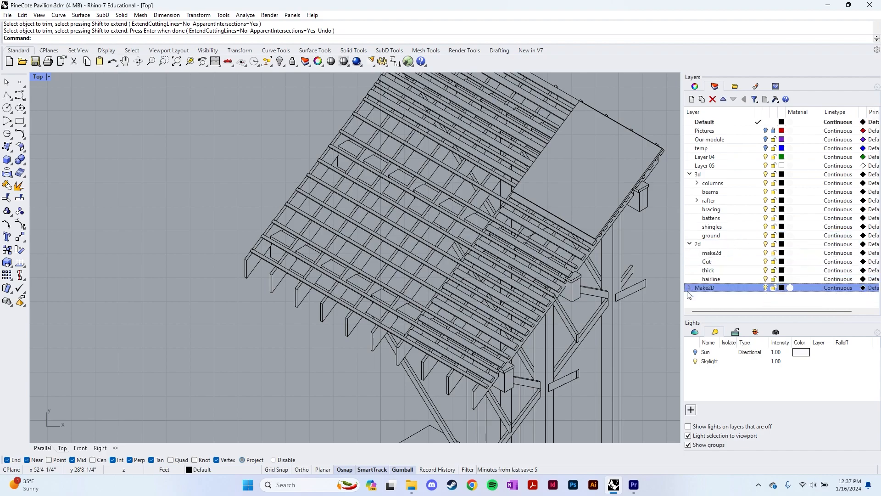